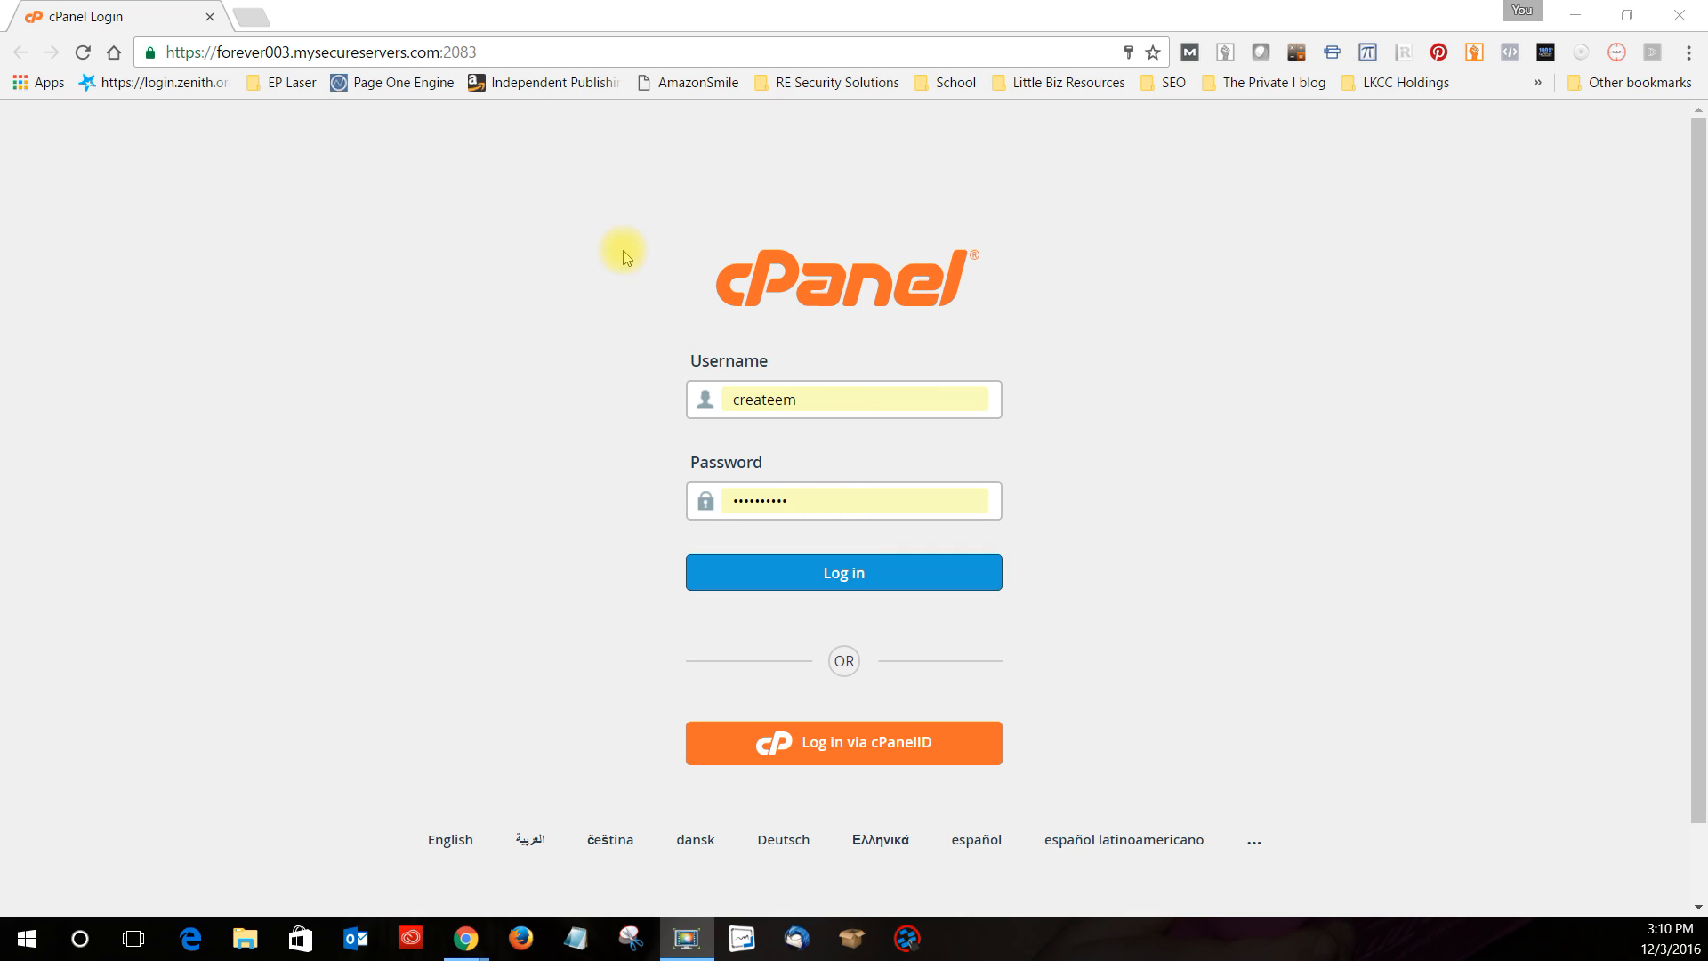
Log in to cPanel with the prefilled credentials and open the WordPress installation form in Softaculous
left_click(881, 573)
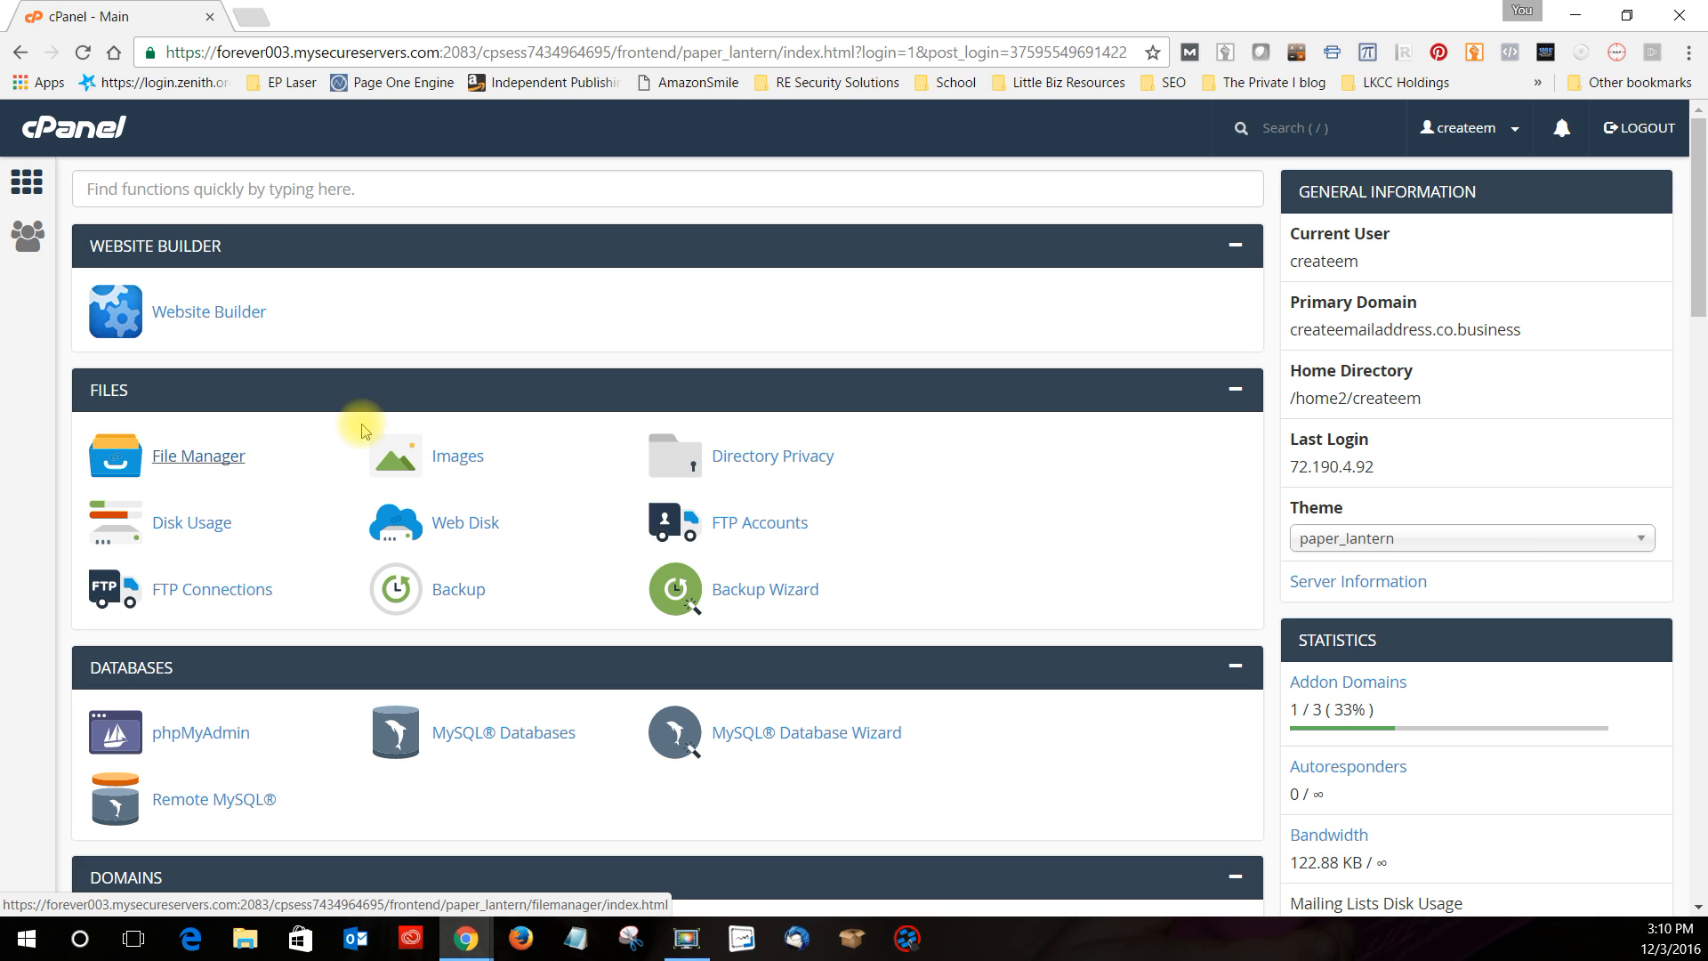
scroll(557, 605, "down", 1)
scroll(557, 604, "down", 1)
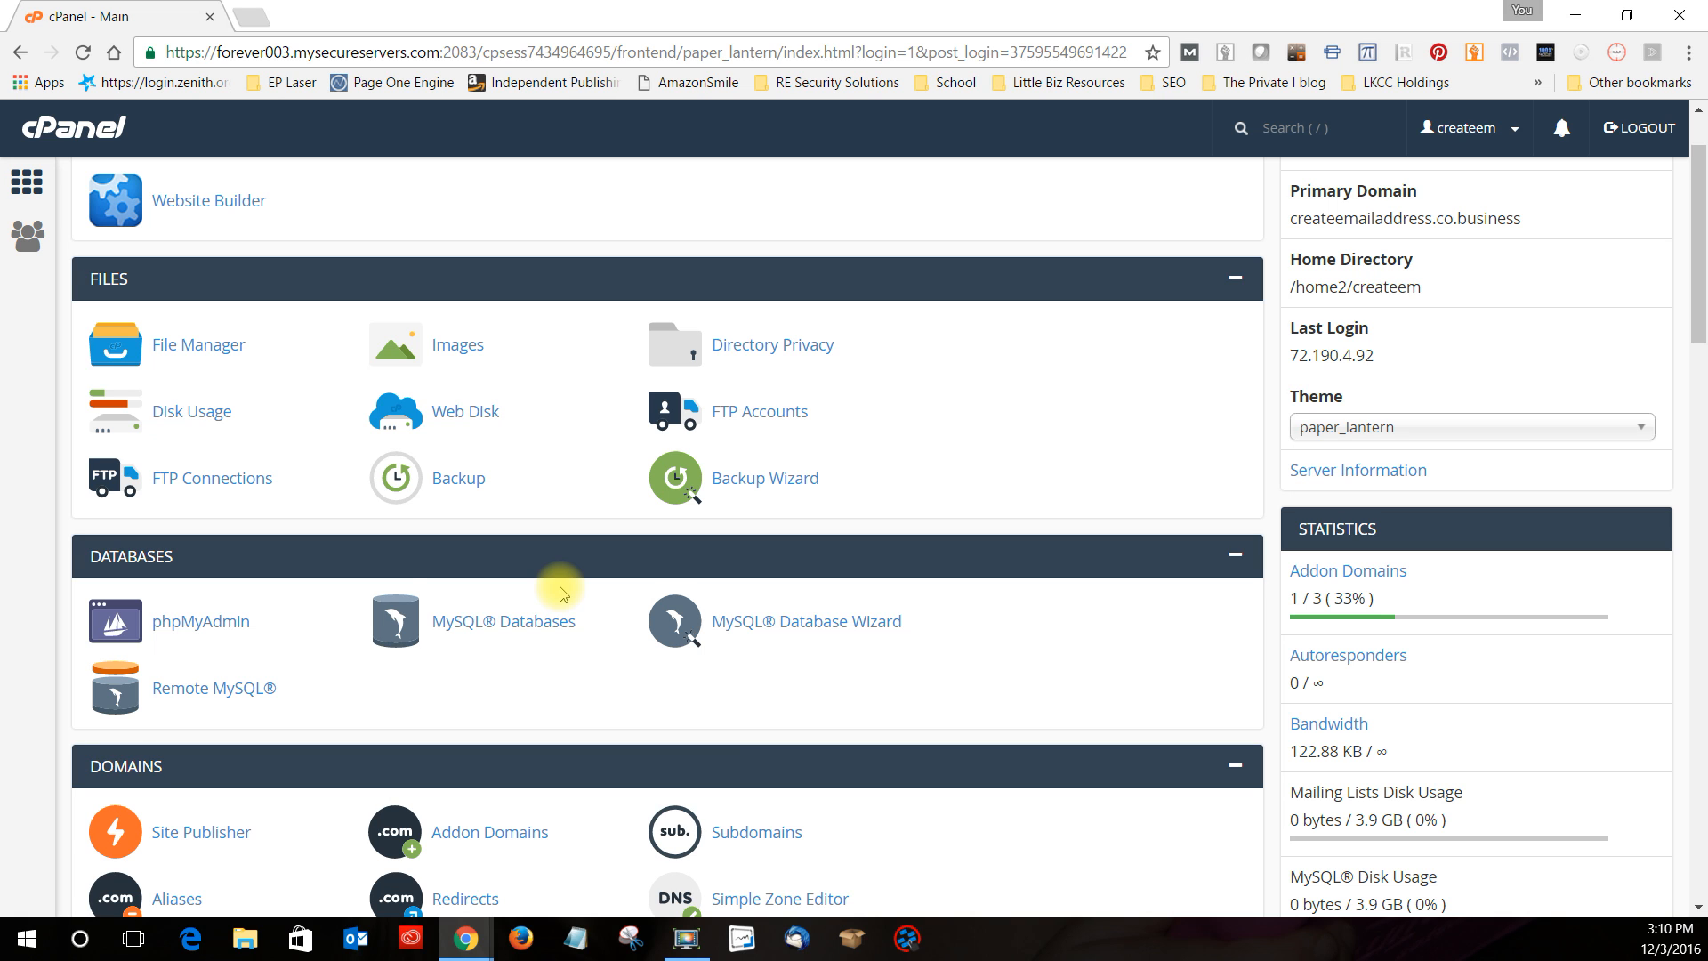
scroll(345, 577, "down", 1)
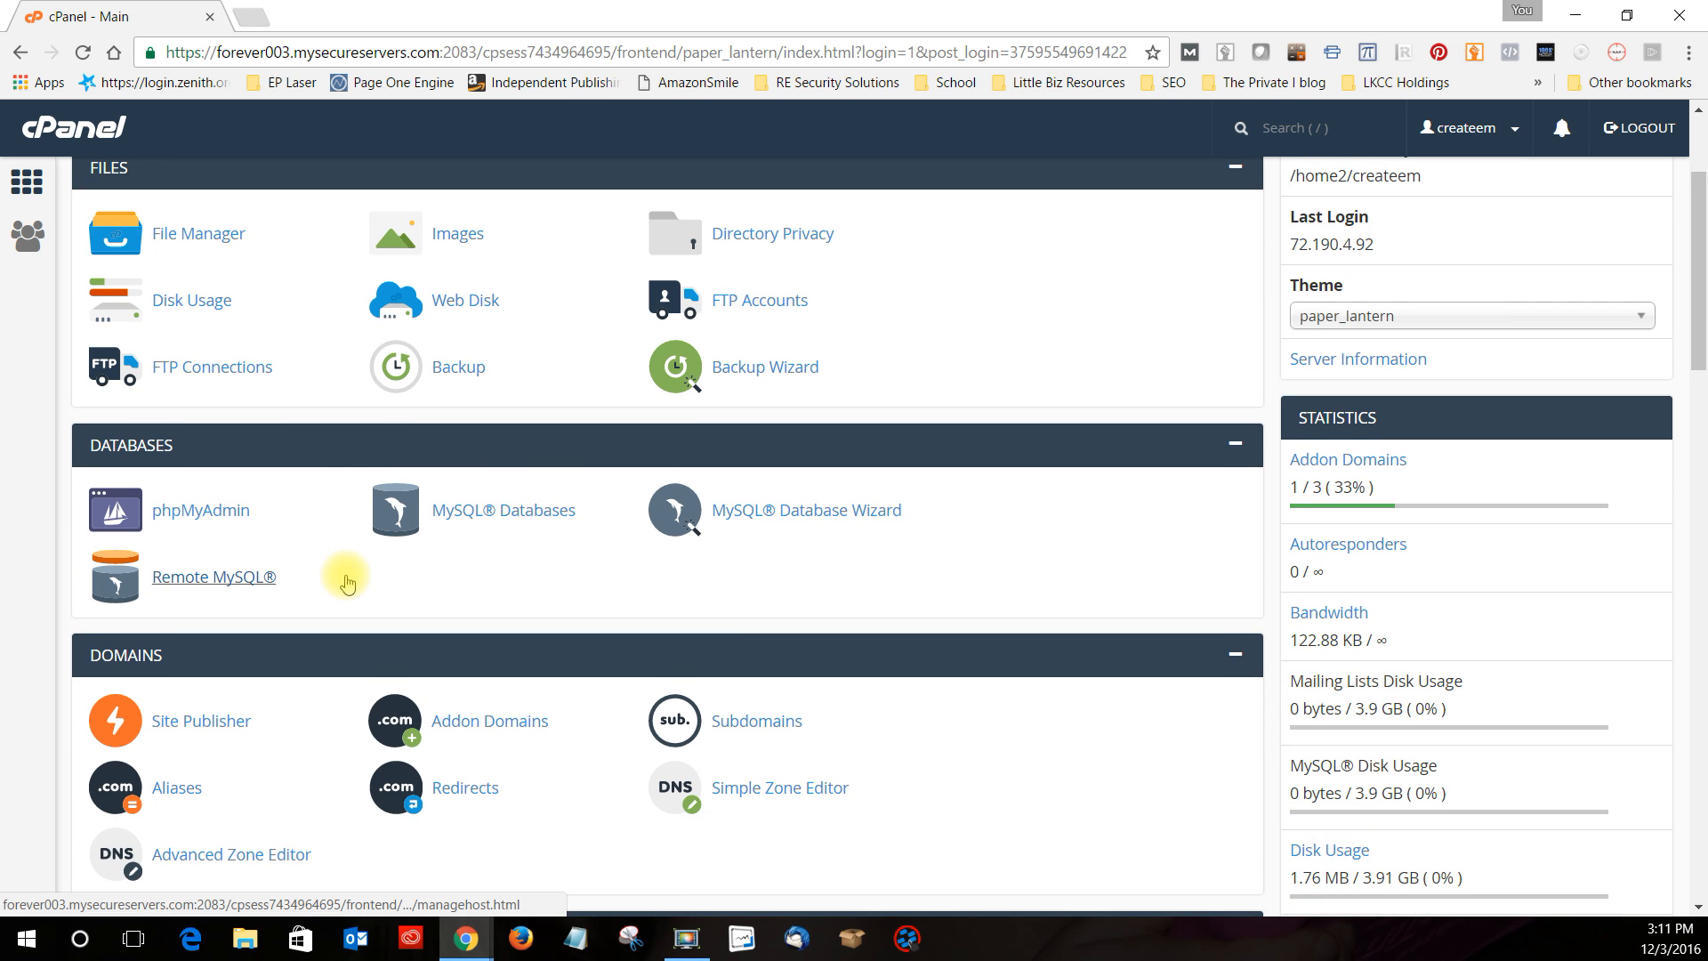
scroll(345, 576, "down", 4)
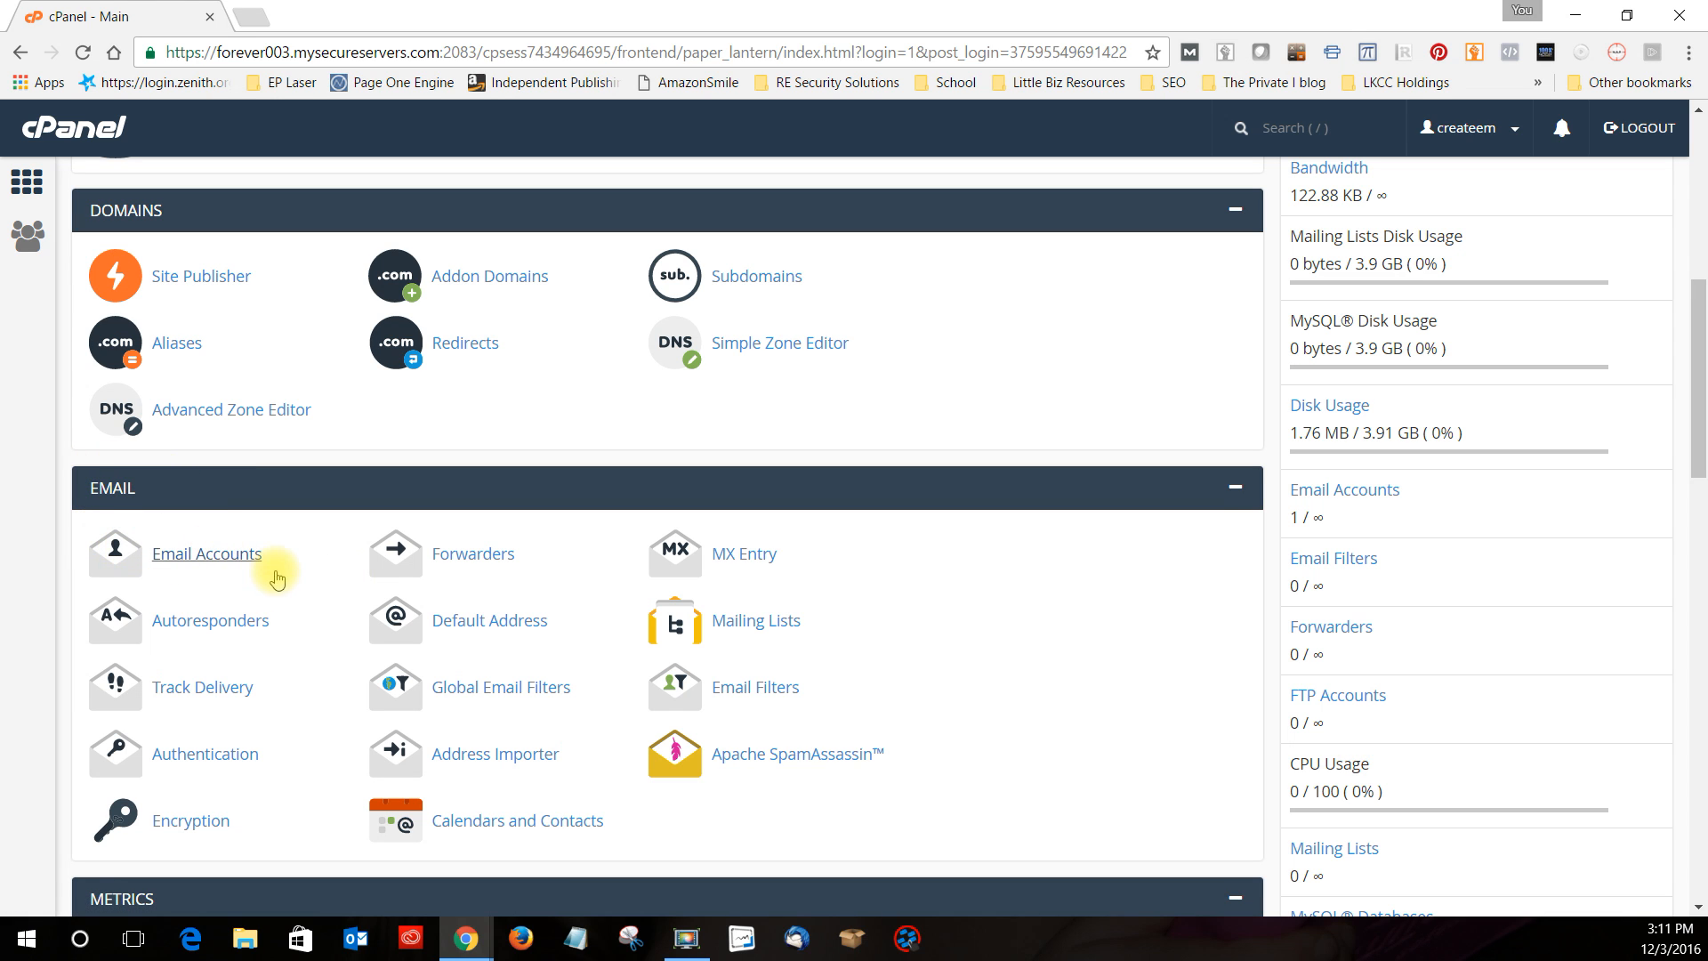
scroll(275, 572, "down", 1)
scroll(275, 572, "down", 1)
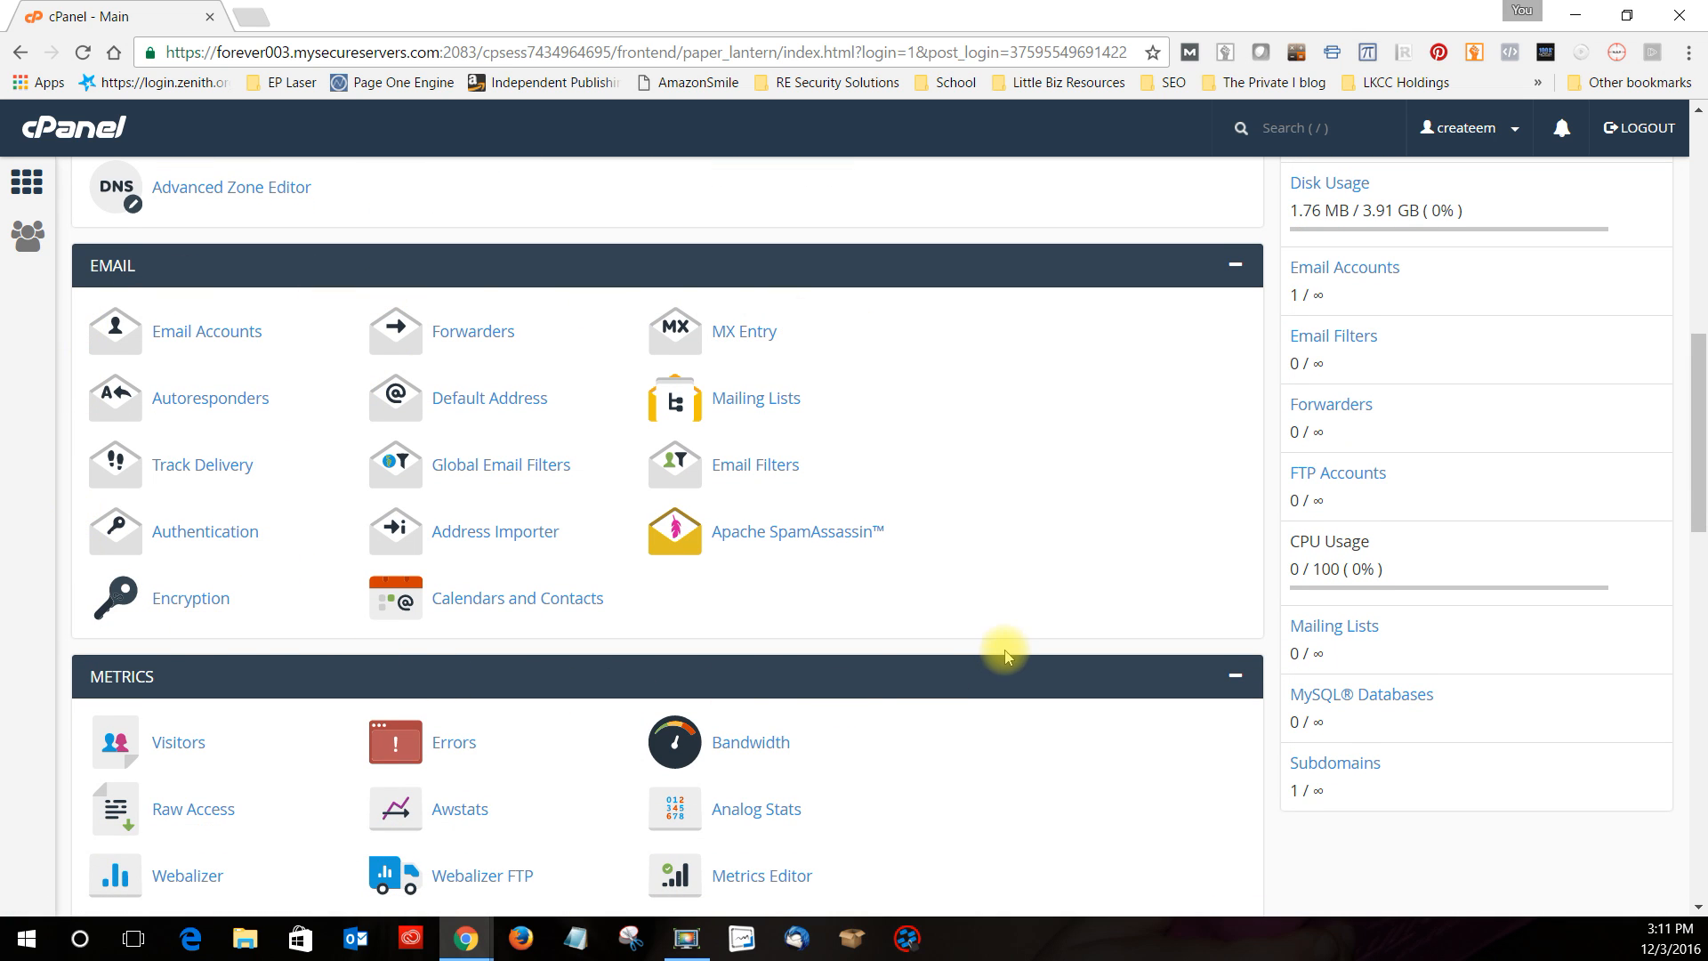
scroll(862, 638, "down", 3)
scroll(865, 640, "down", 5)
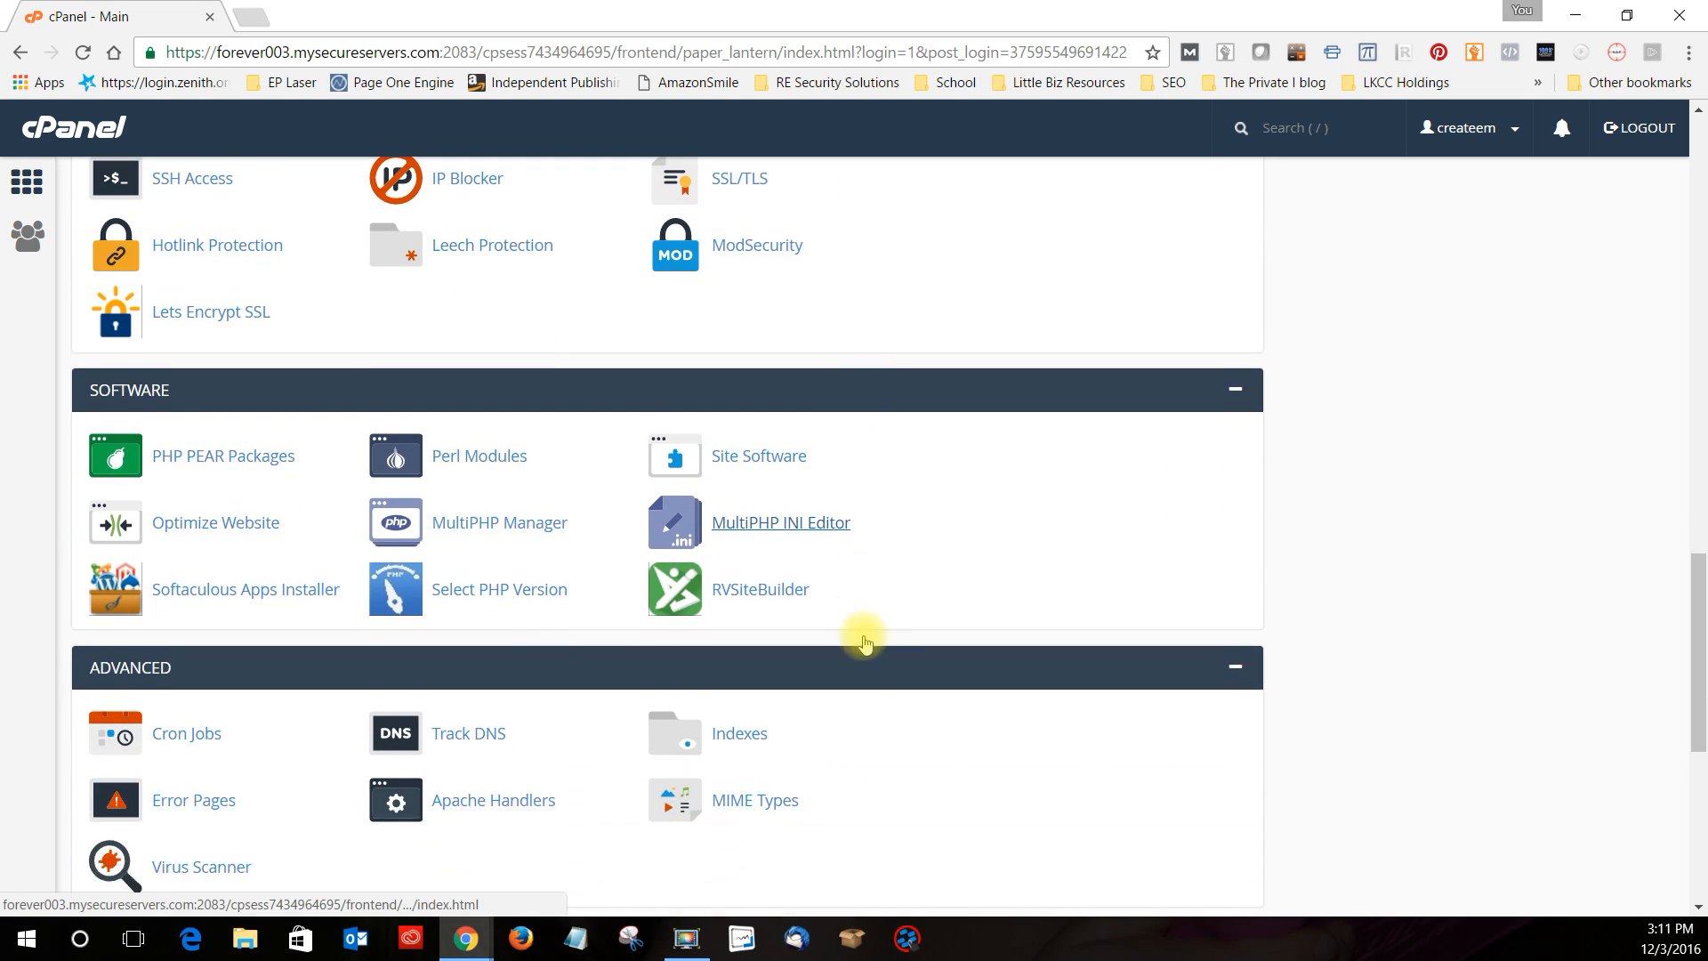
scroll(865, 640, "down", 5)
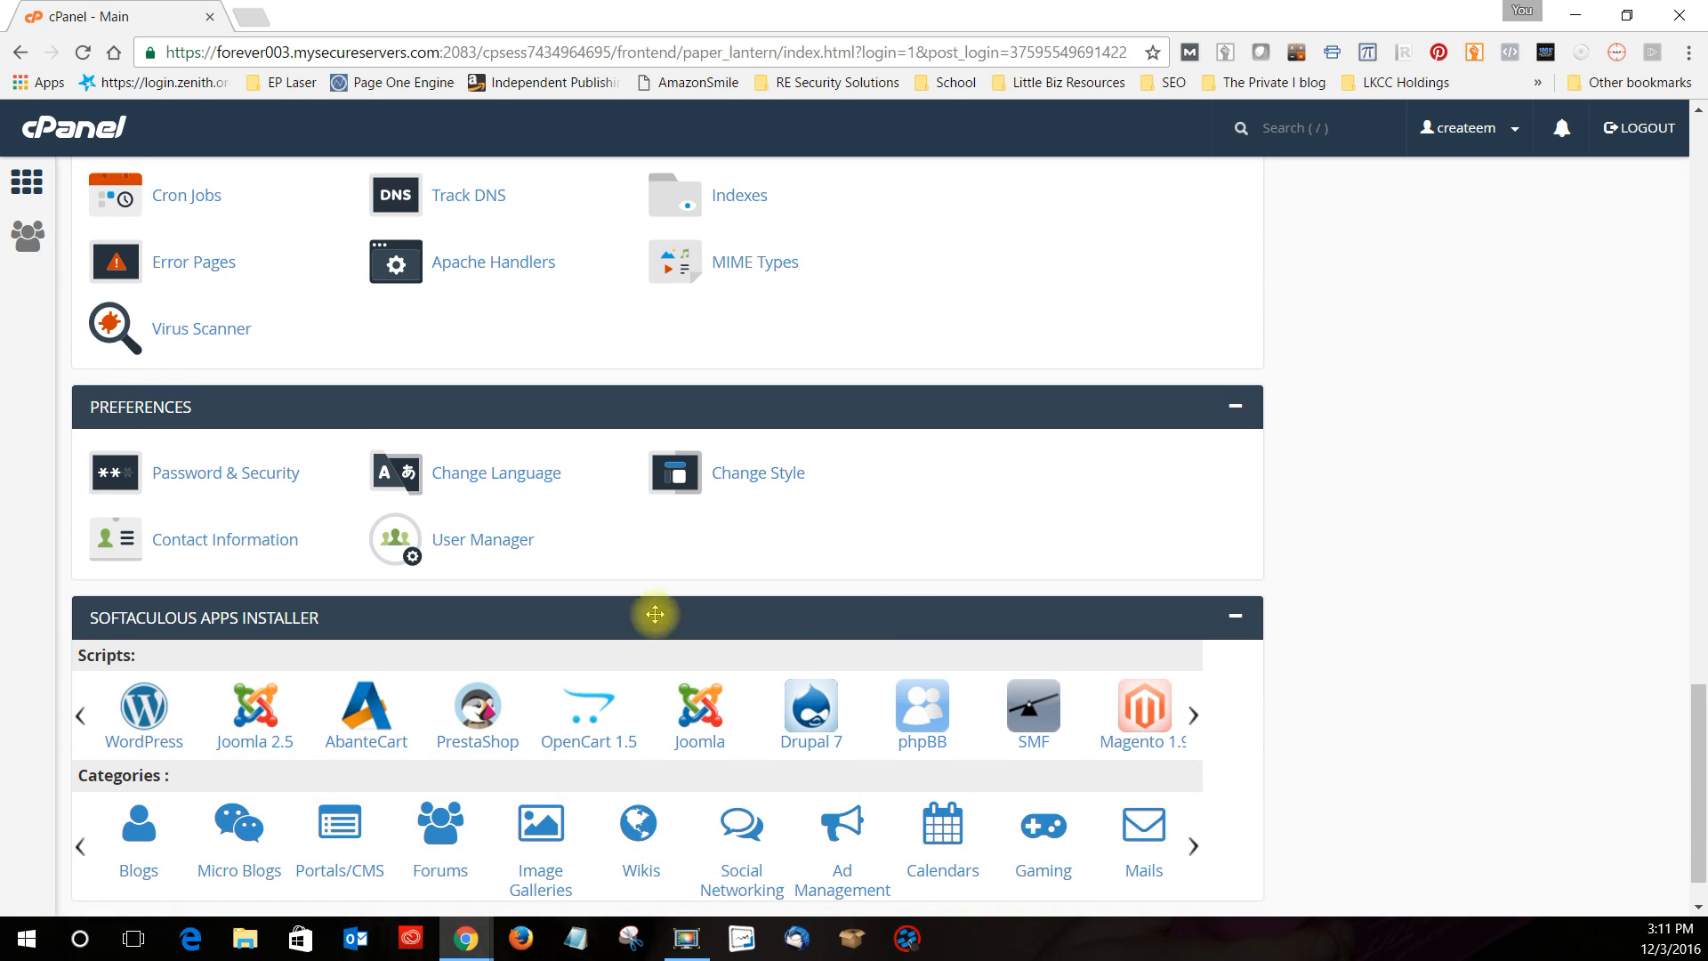
scroll(623, 618, "down", 1)
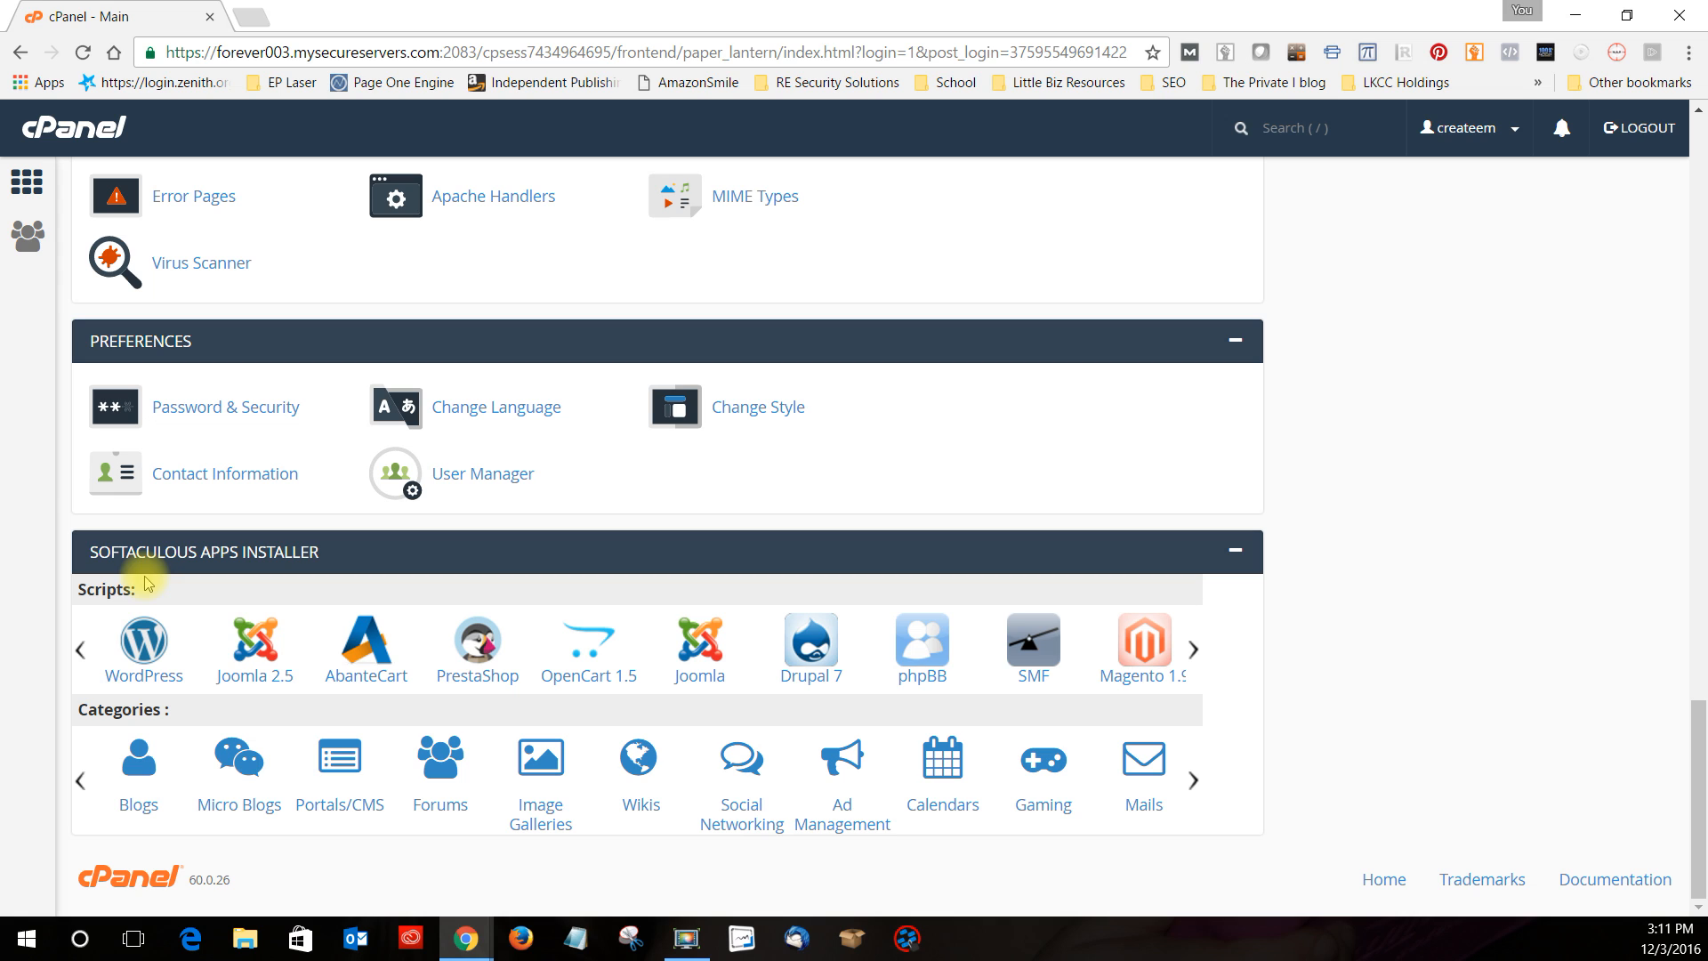
left_click(142, 680)
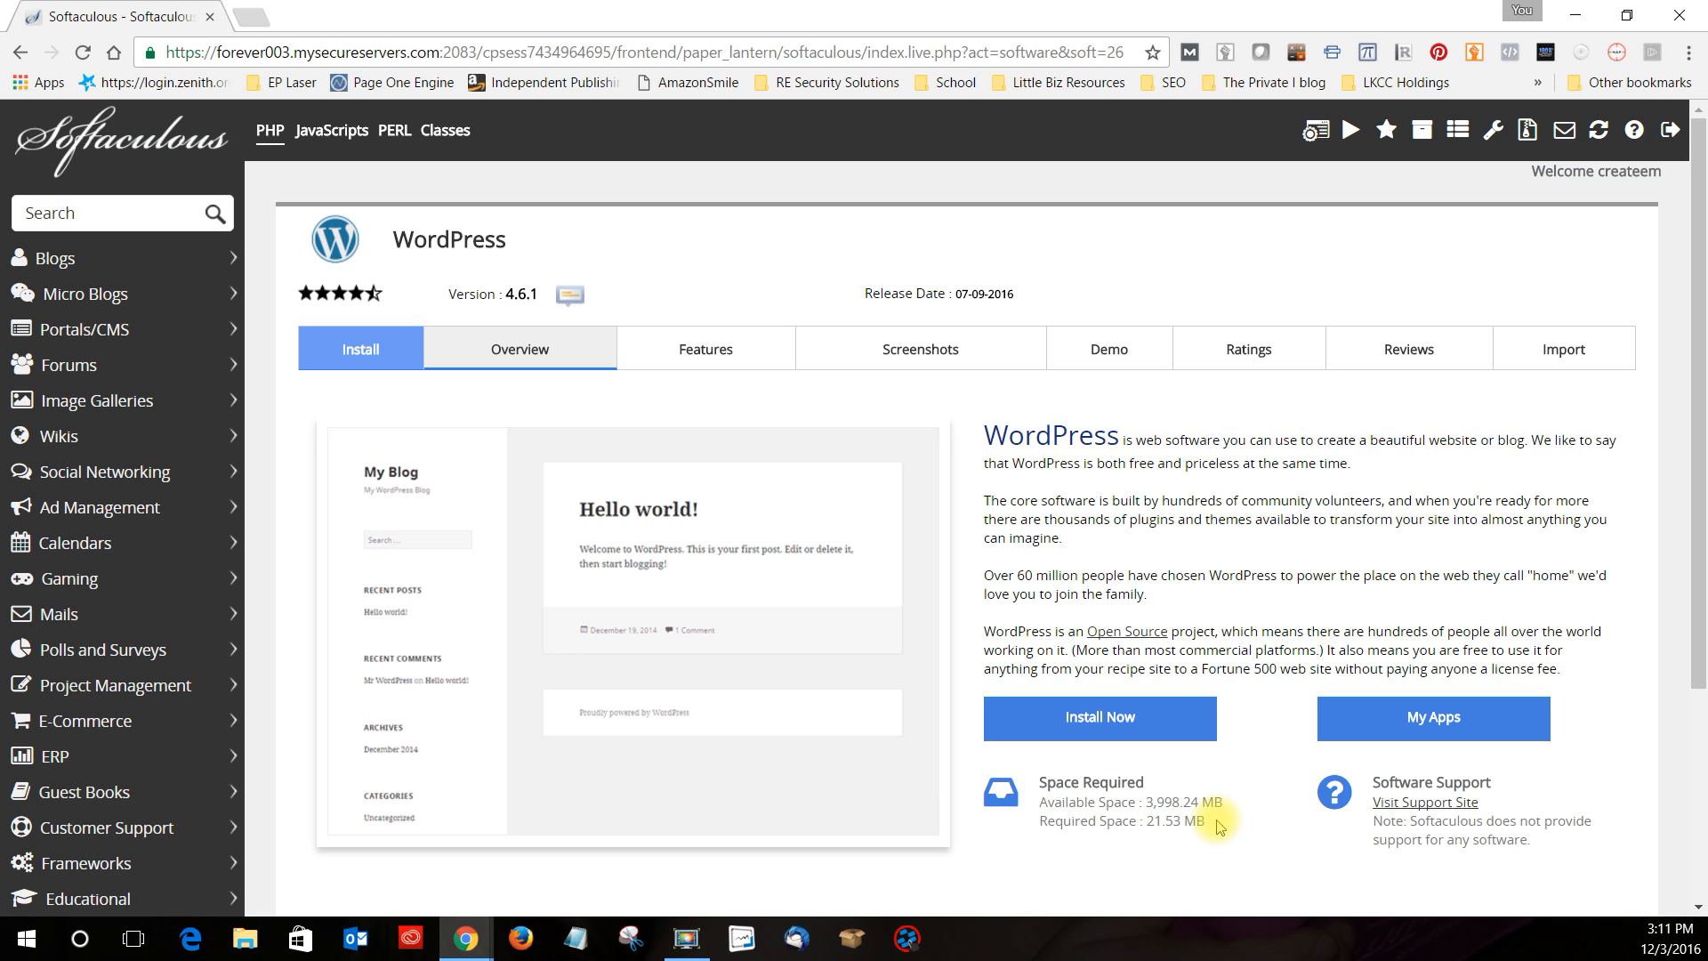
left_click(1118, 723)
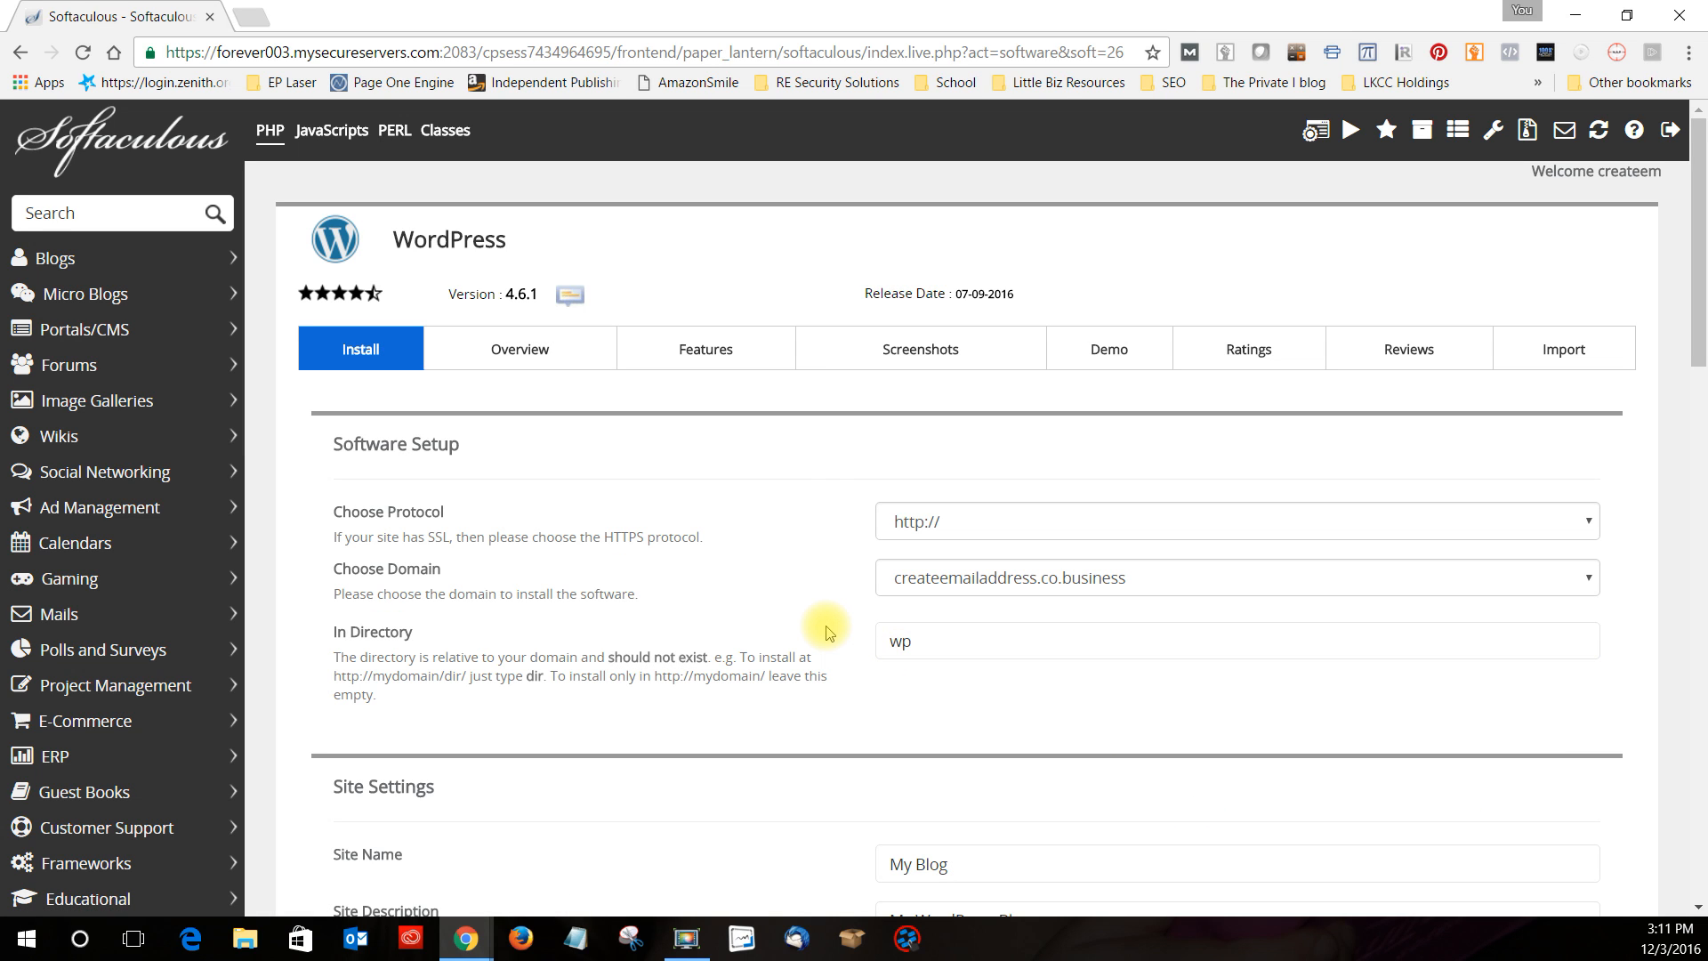
scroll(826, 632, "down", 1)
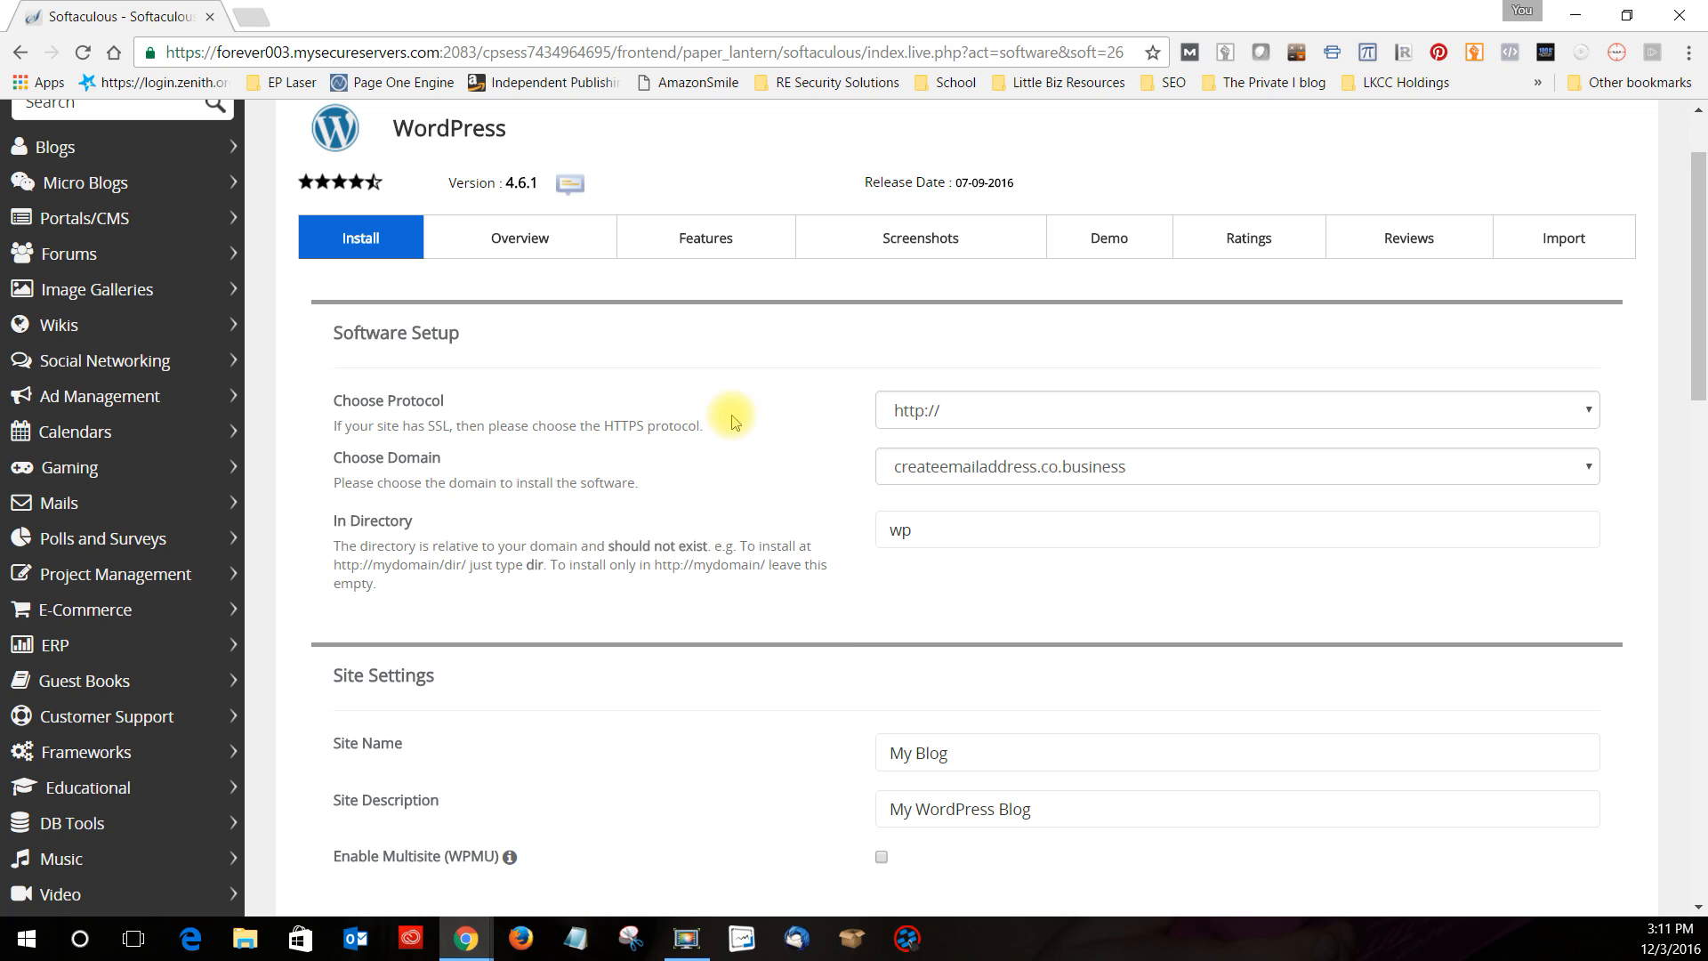
left_click(1579, 412)
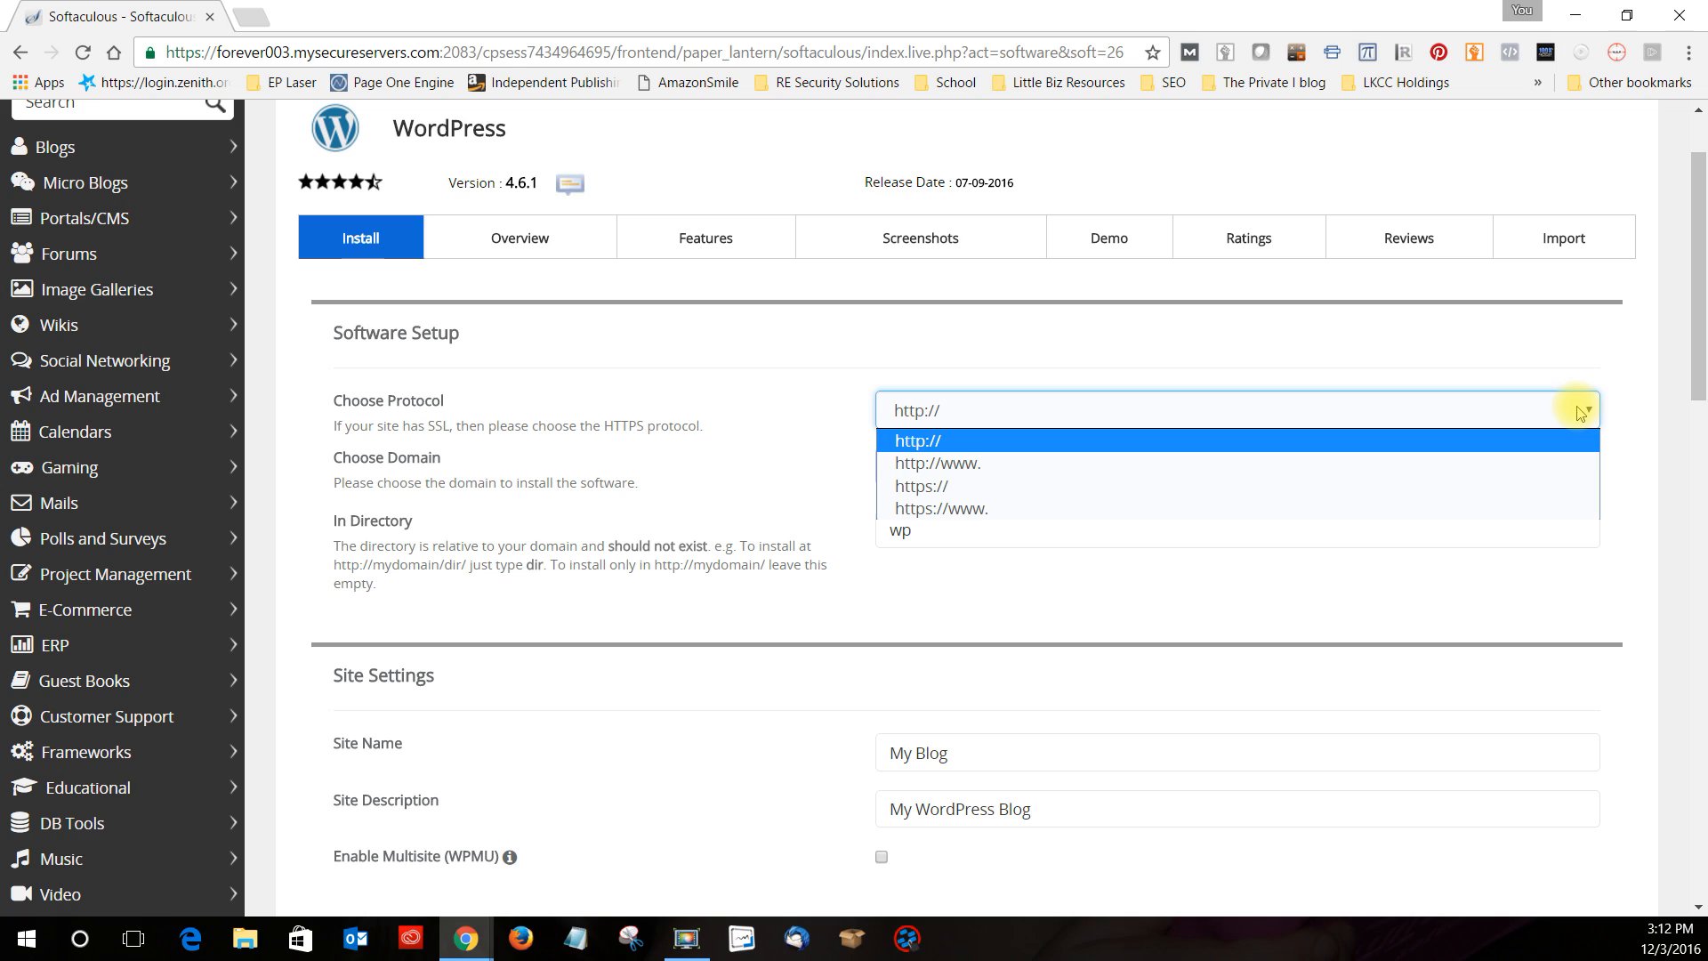
left_click(965, 469)
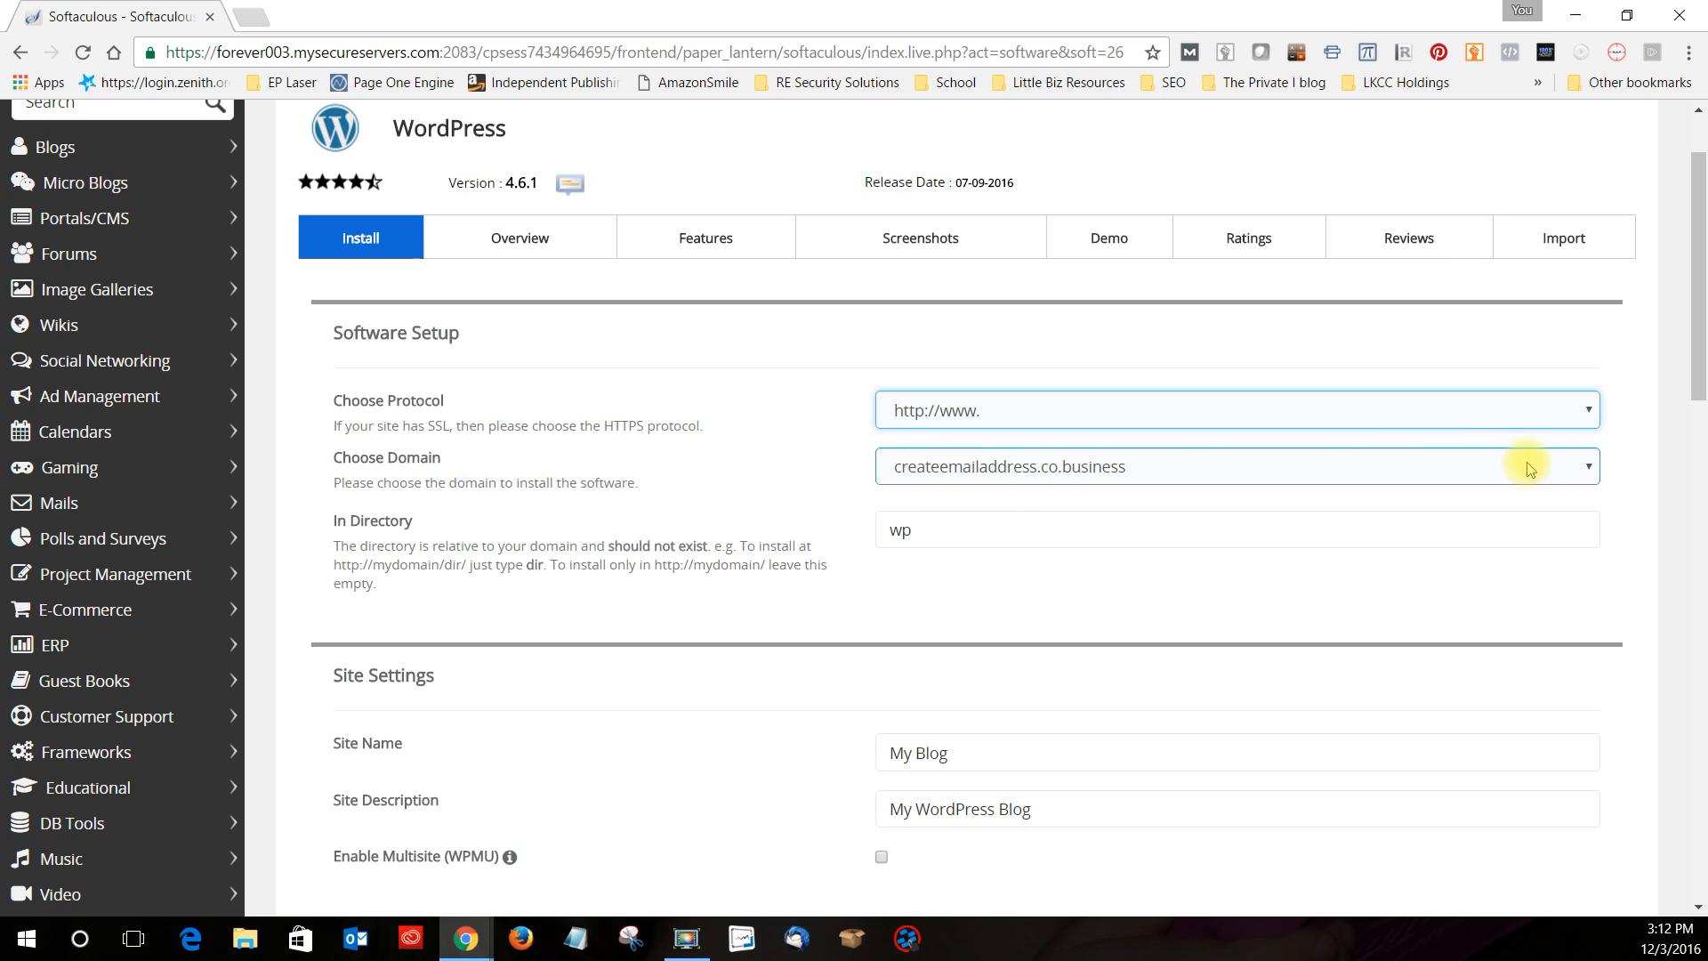
left_click(1582, 467)
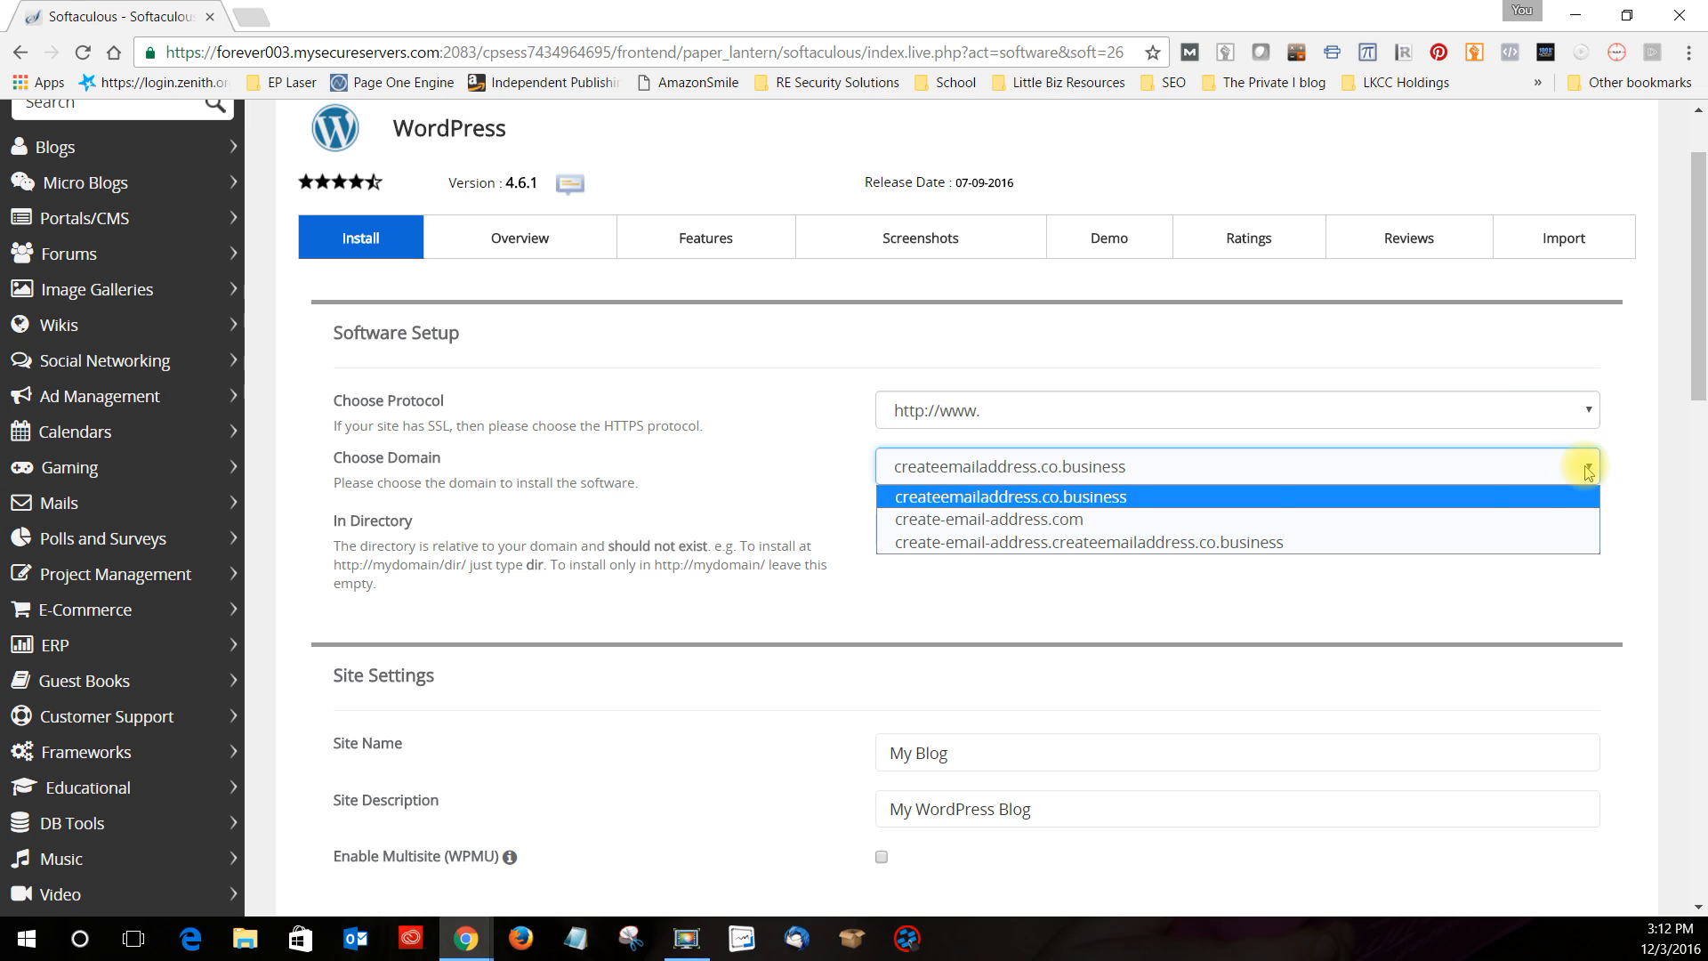
left_click(1080, 503)
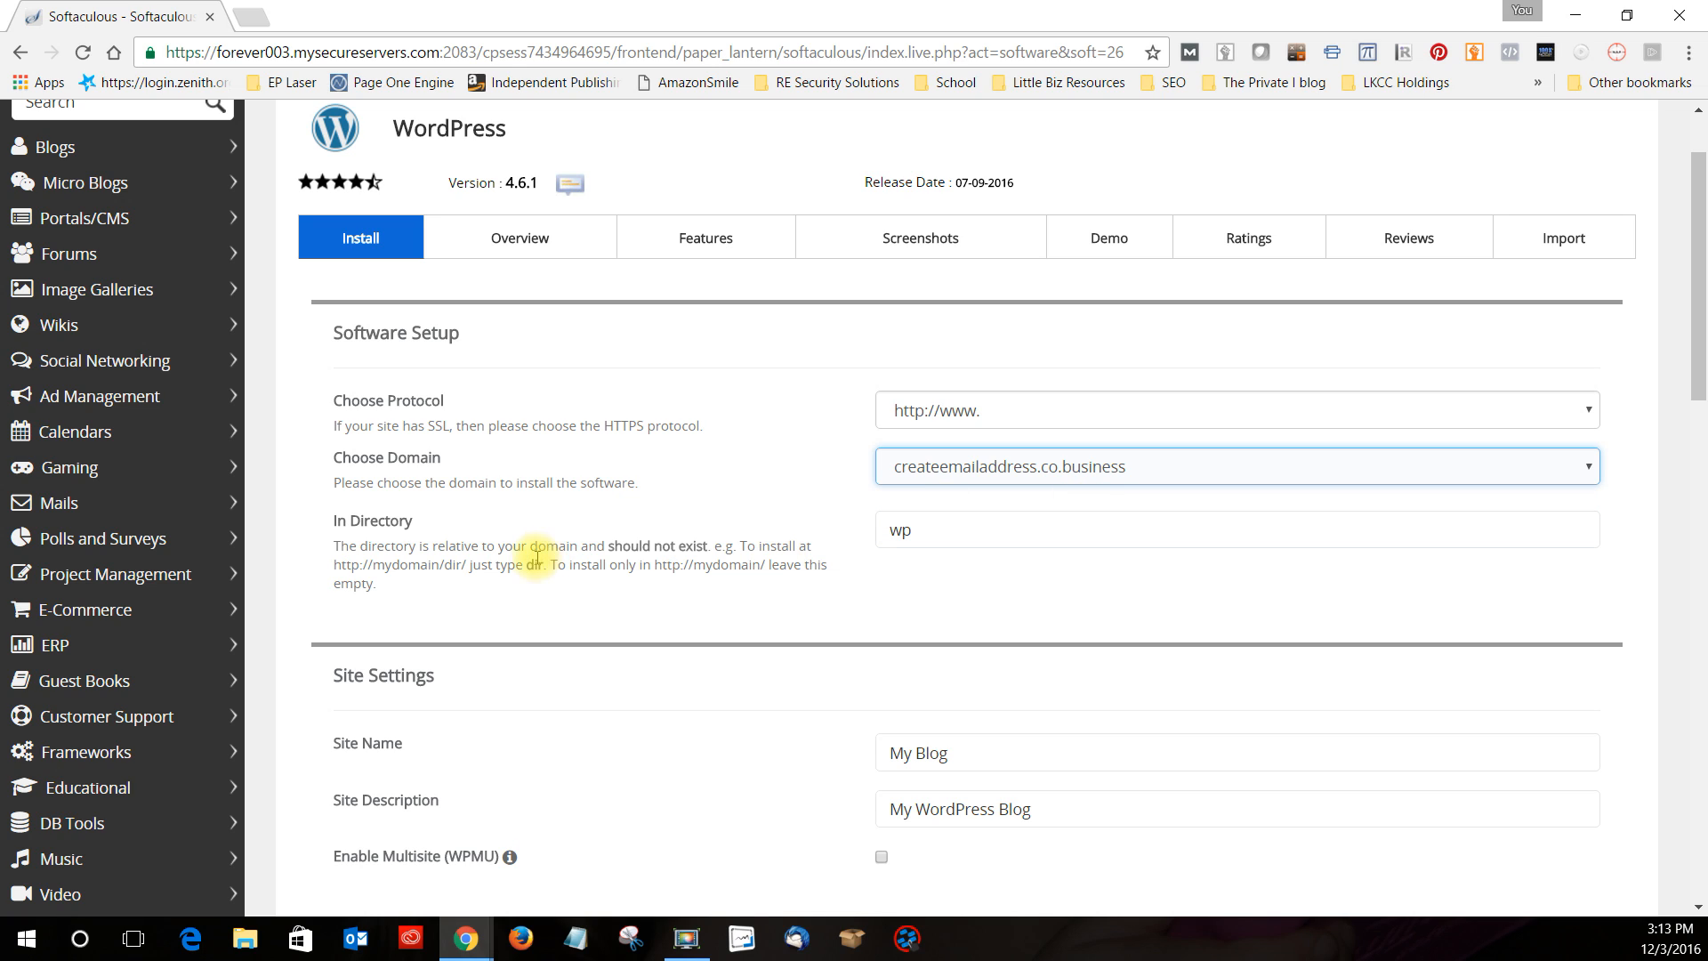
Clear the installation directory so WordPress installs in the domain root
left_click(982, 547)
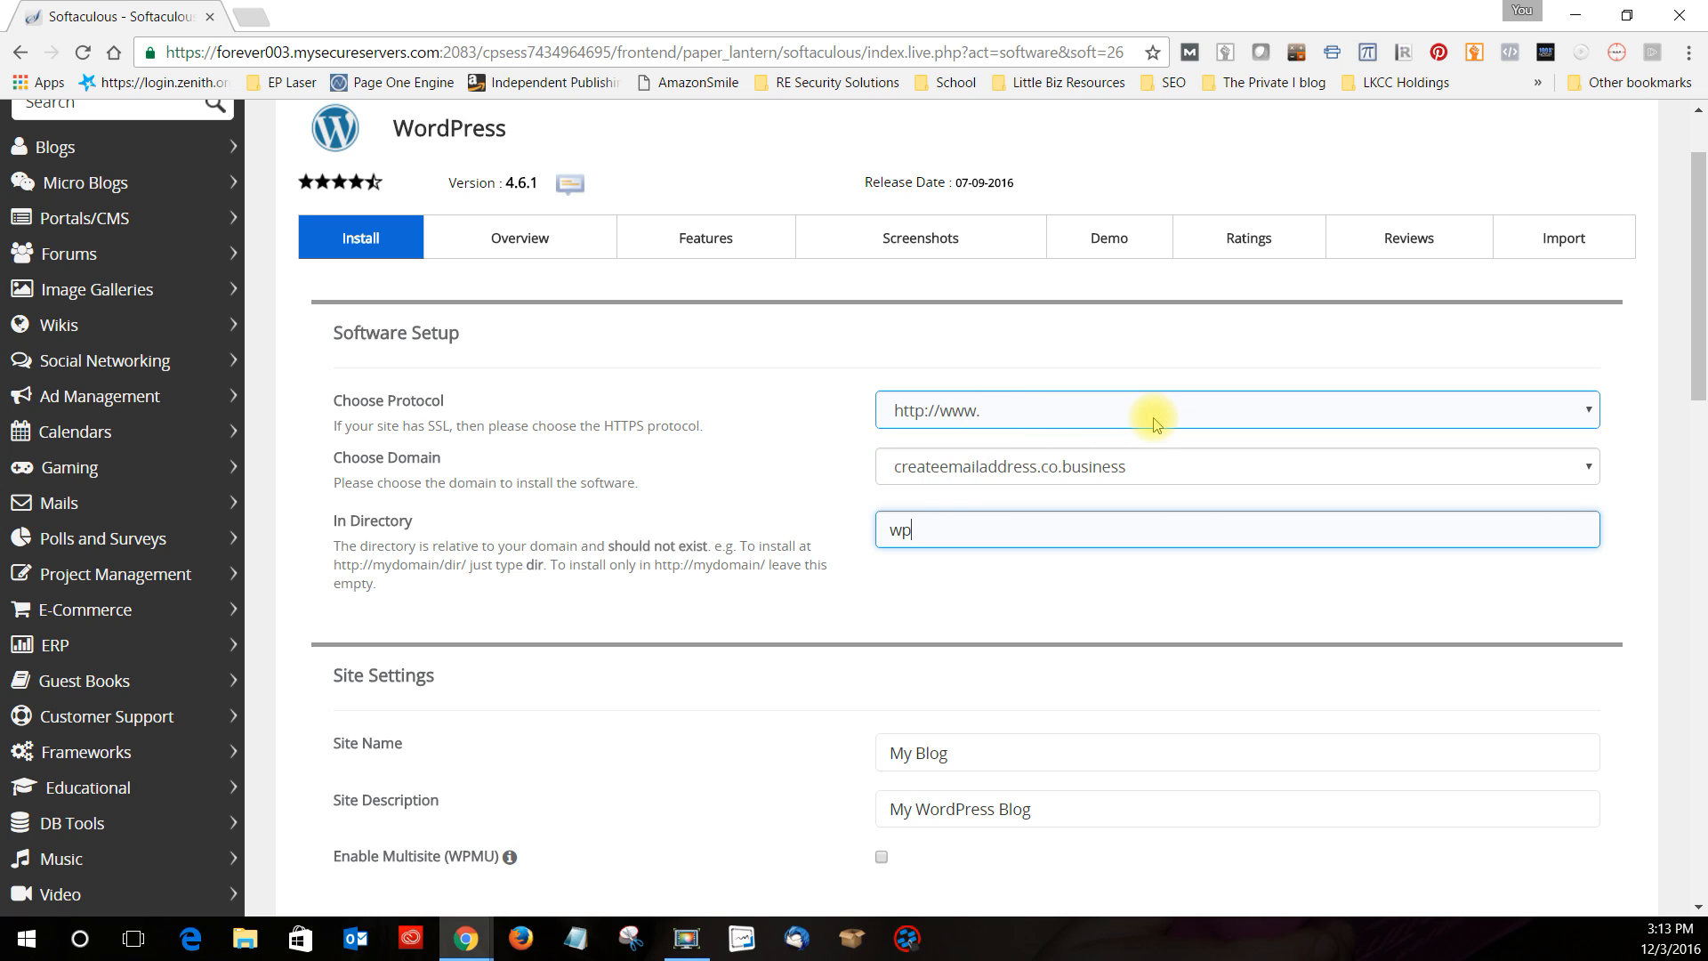
double_click(879, 528)
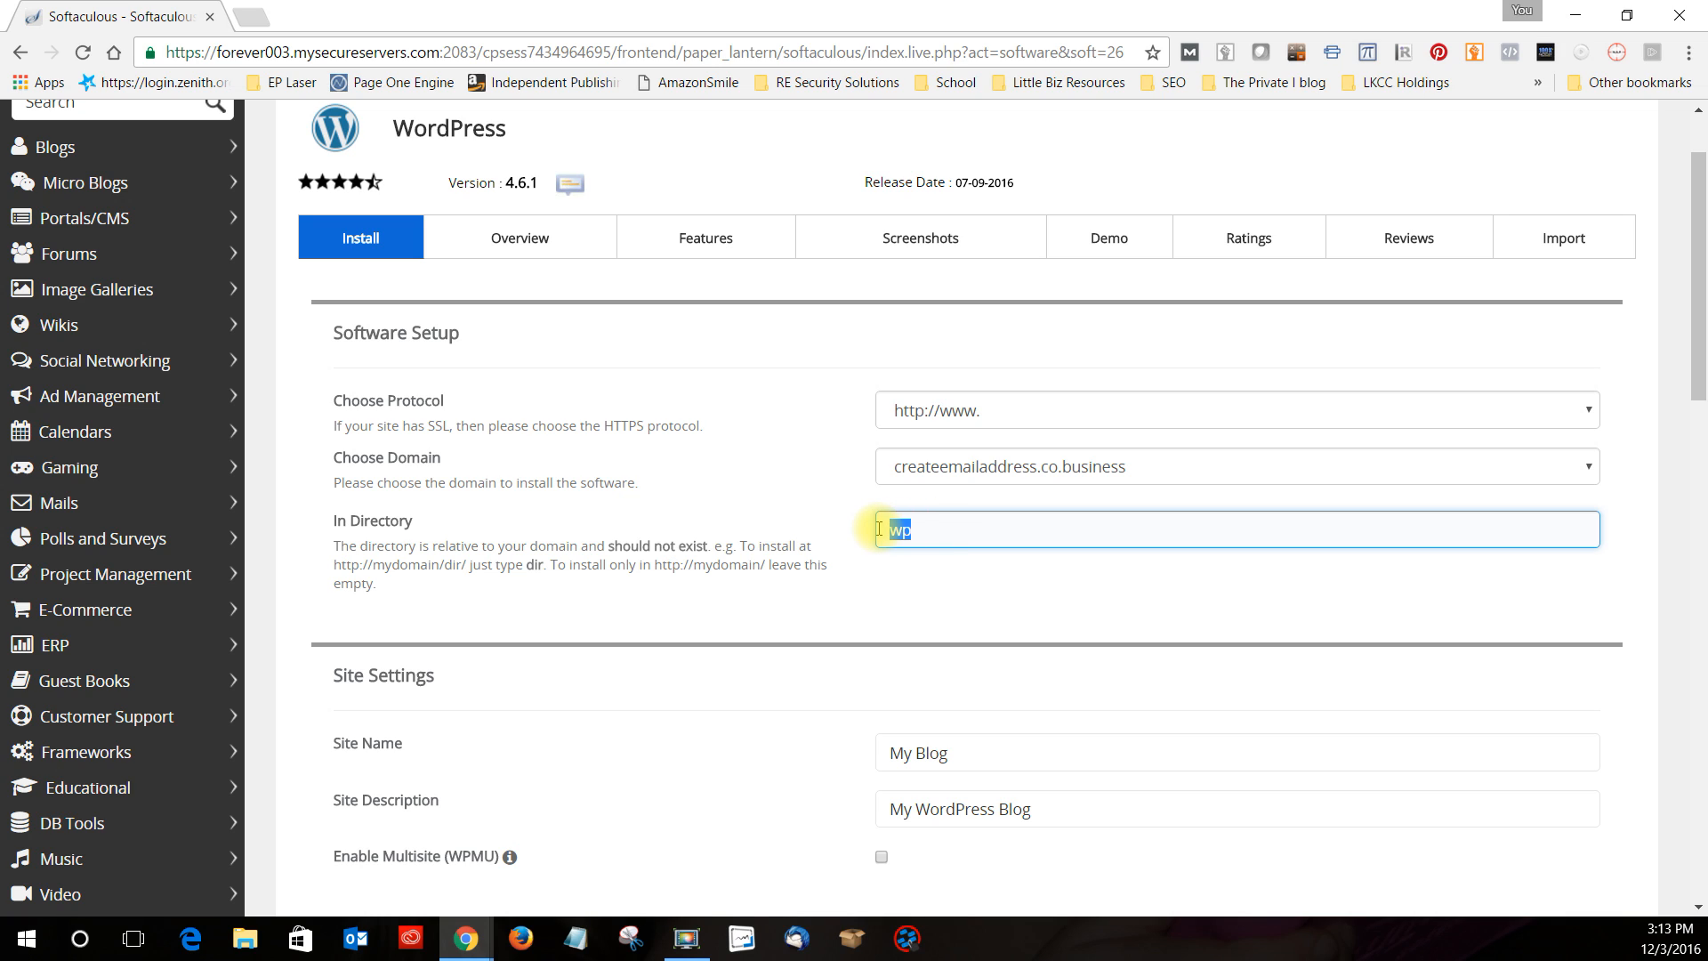
key("BackSpace")
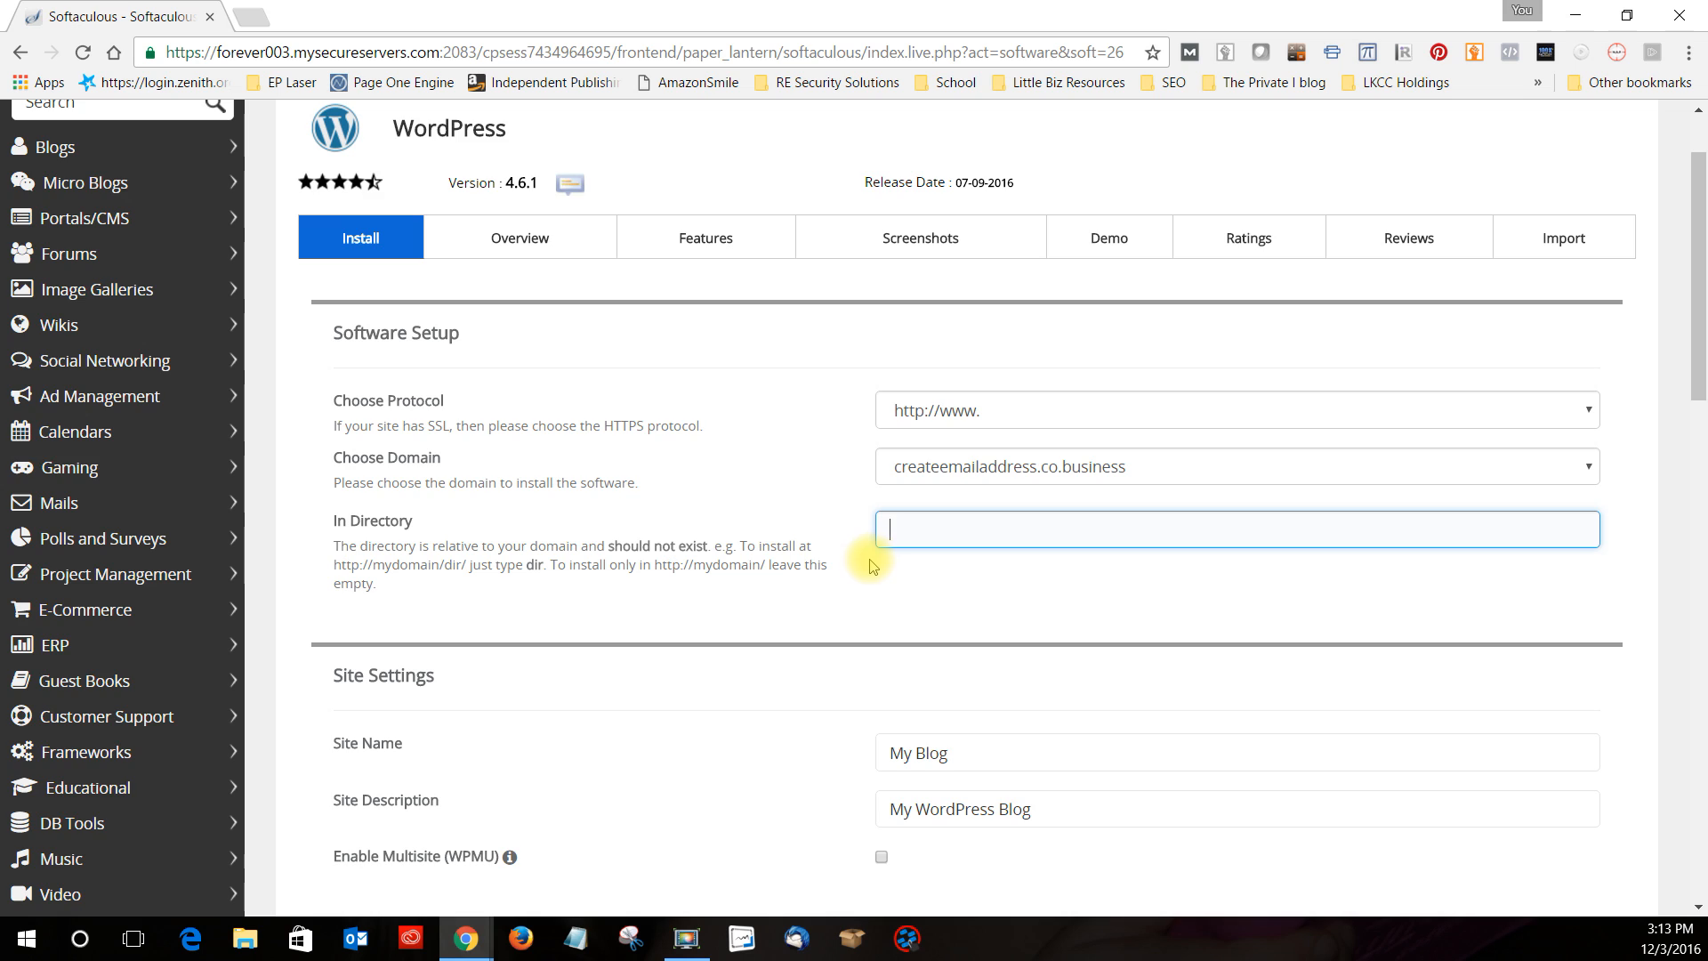
Set the site name to "Create Email Address"
scroll(871, 561, "down", 2)
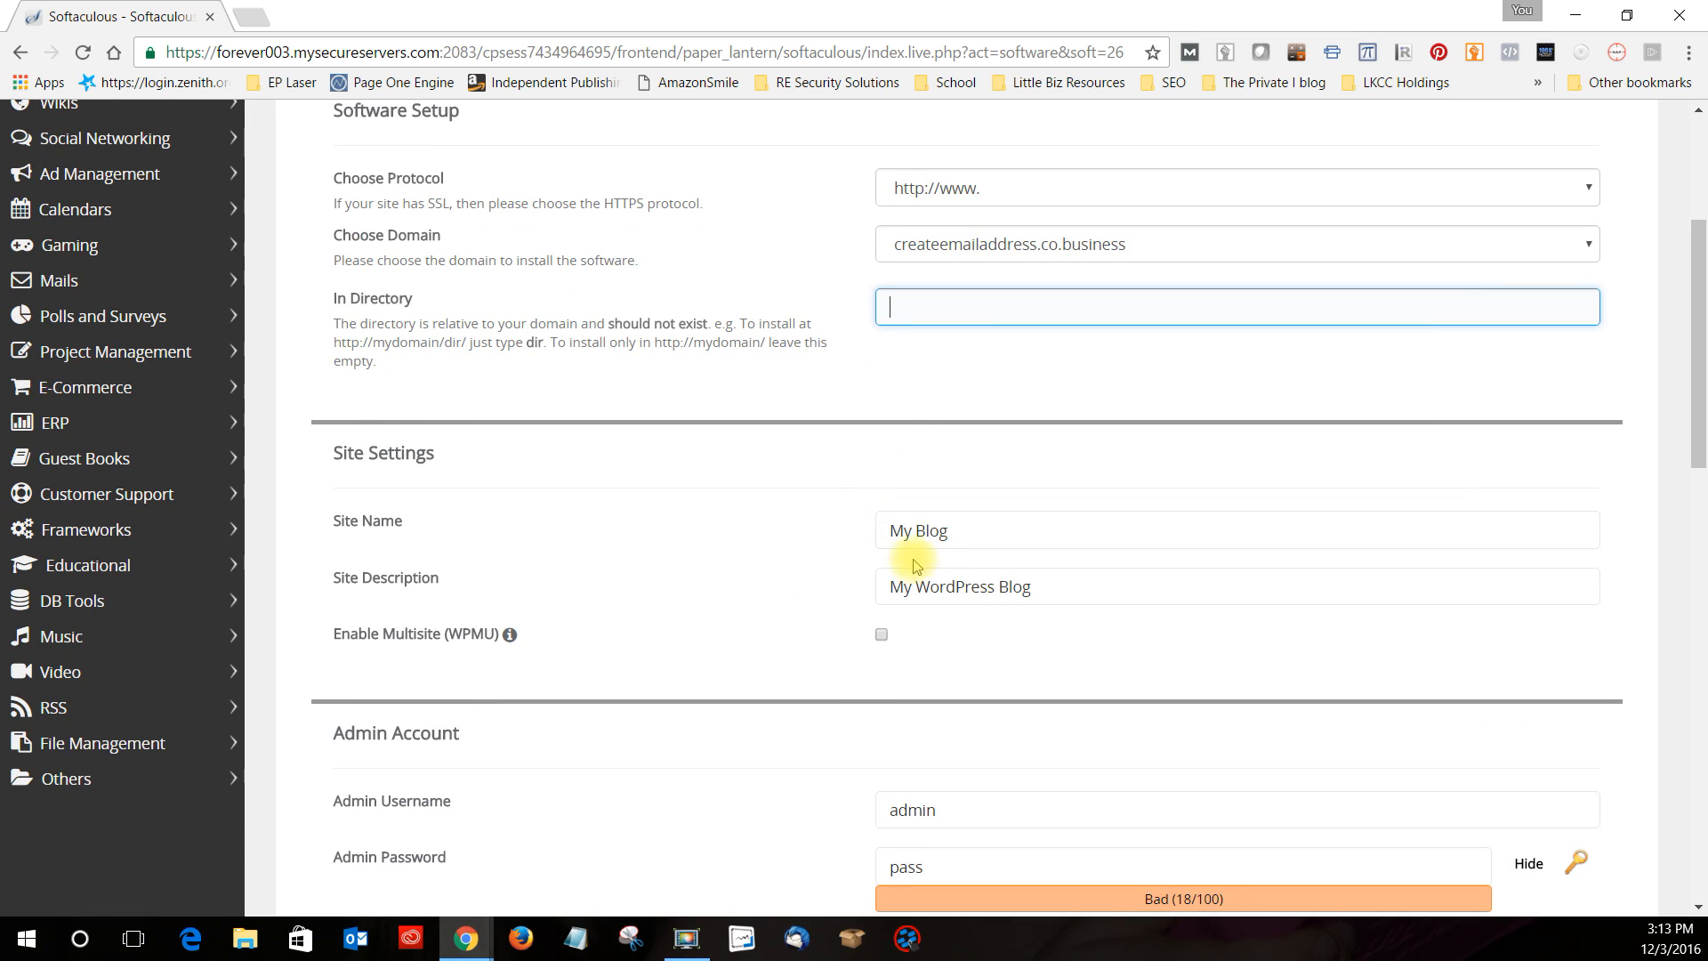
left_click_drag(980, 534, 820, 544)
key("BackSpace")
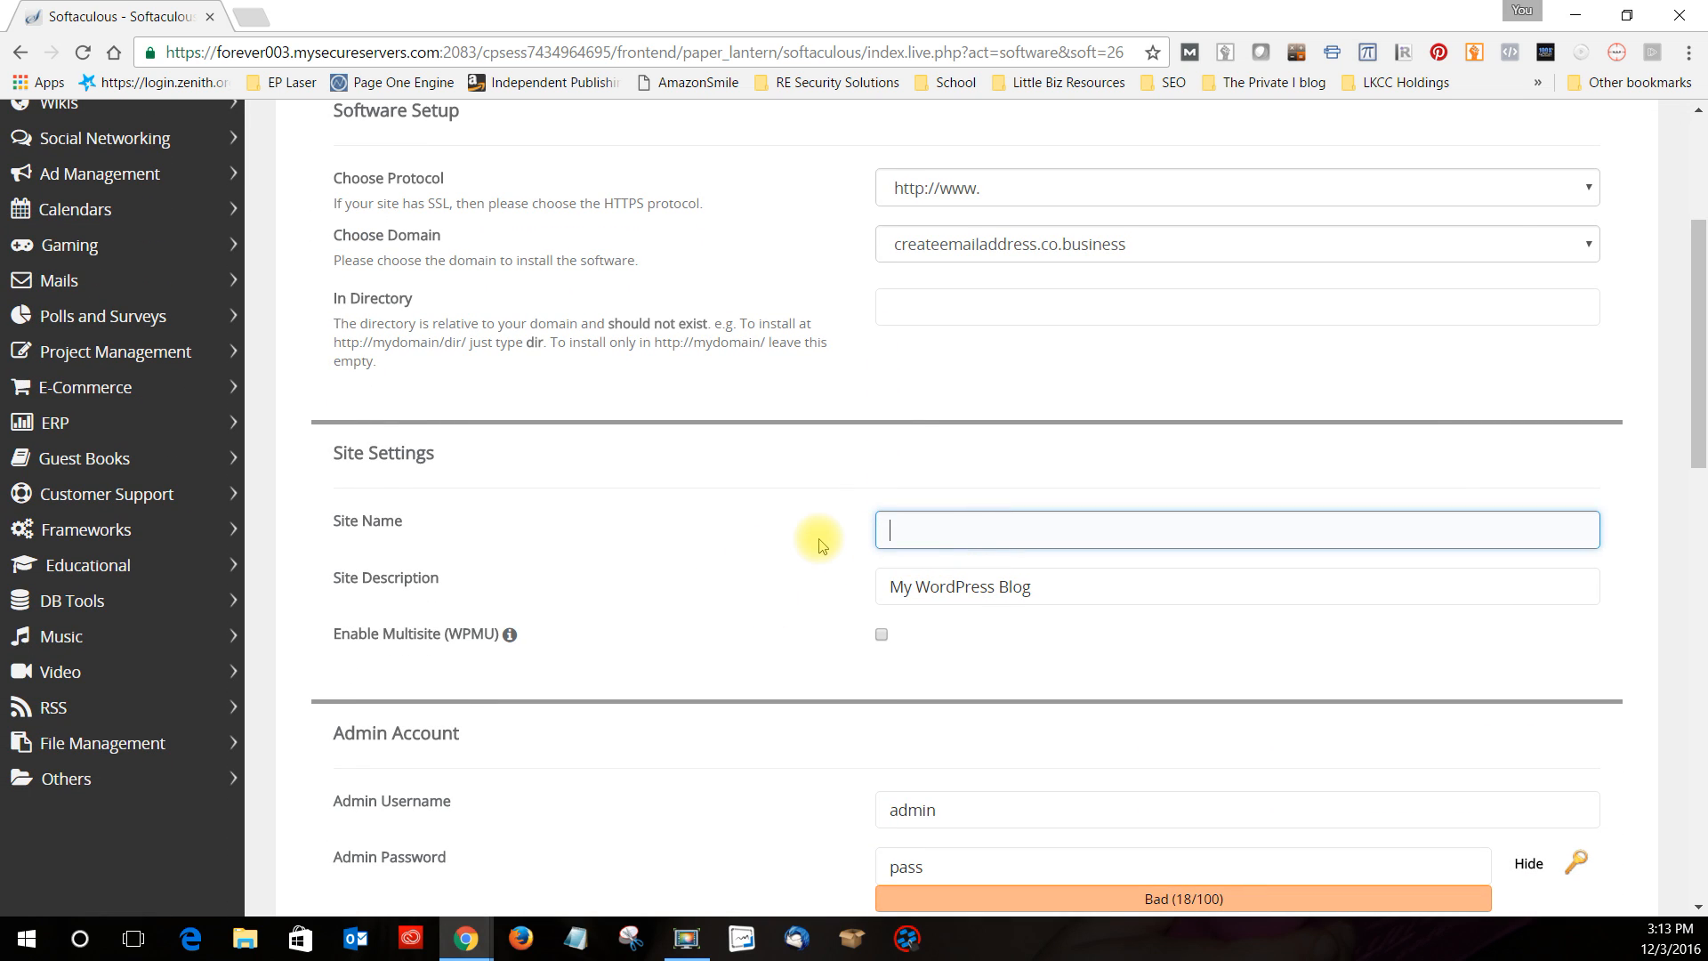
type("Create Email Address")
Set the site description to "Learn how to Create Your Own Email Address"
key("Tab")
key("BackSpace")
type("Learn how to Cere")
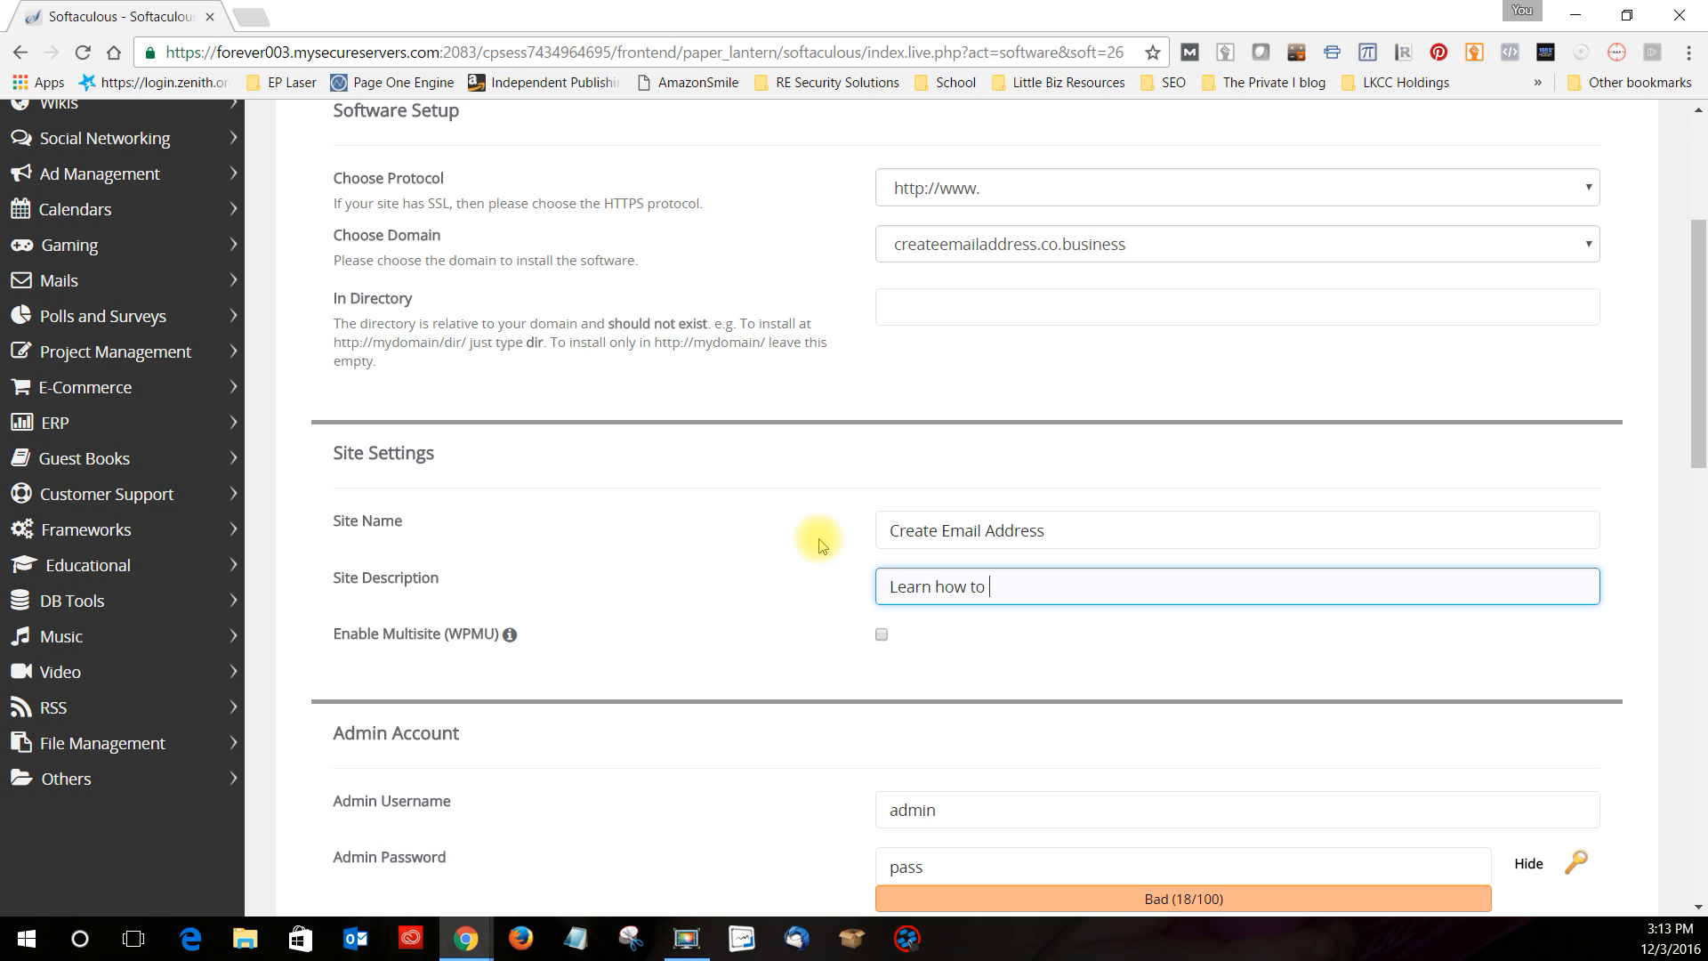
key("BackSpace")
key("BackSpace")
key("BackSpace")
type("reate Your Own Eamail")
key("BackSpace")
key("BackSpace")
key("BackSpace")
key("BackSpace")
key("BackSpace")
type("mail Address")
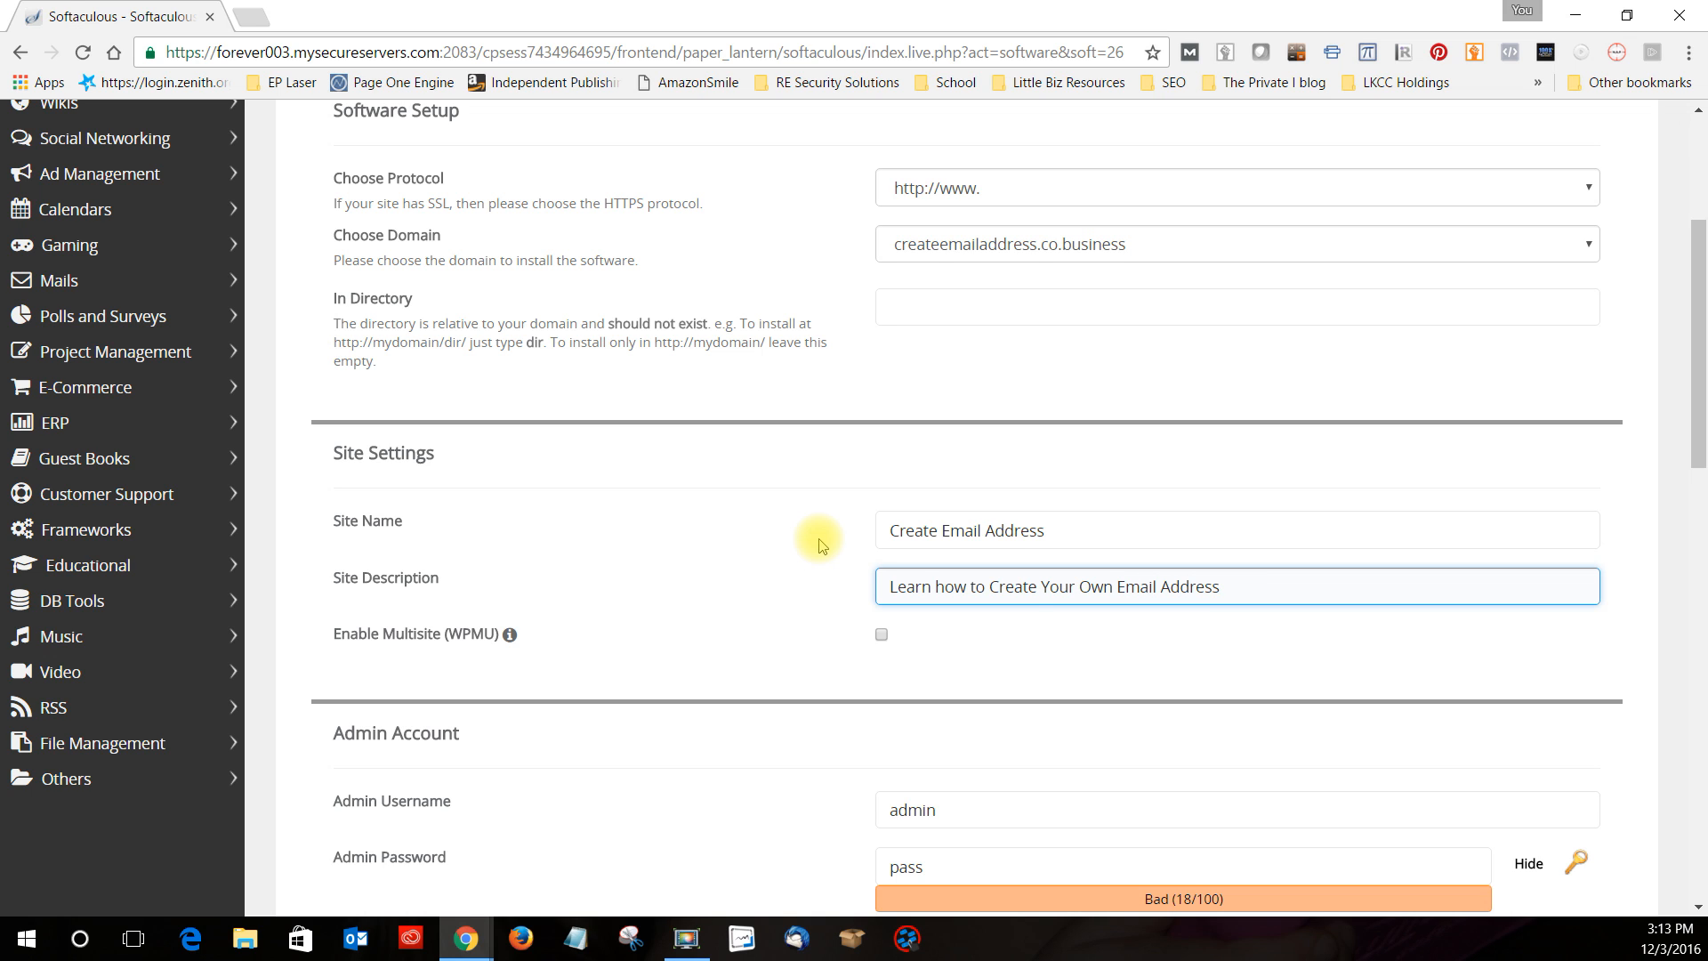
Set the admin username to "email" and clear the default admin password
scroll(814, 545, "down", 3)
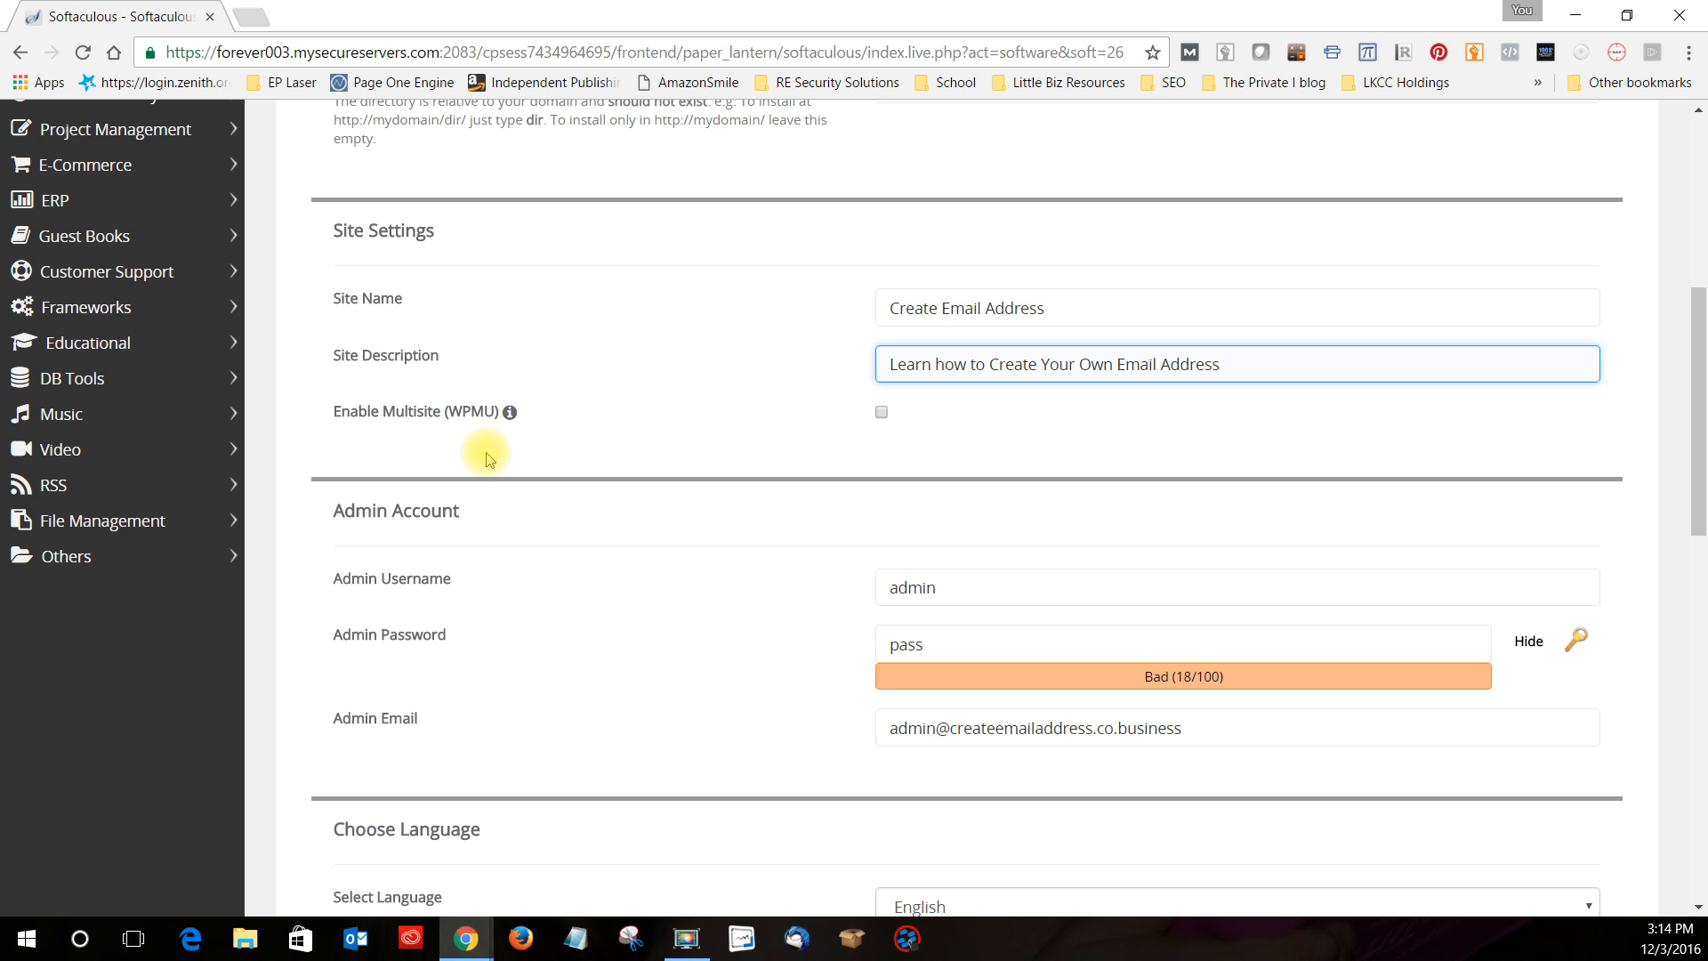
scroll(637, 488, "down", 1)
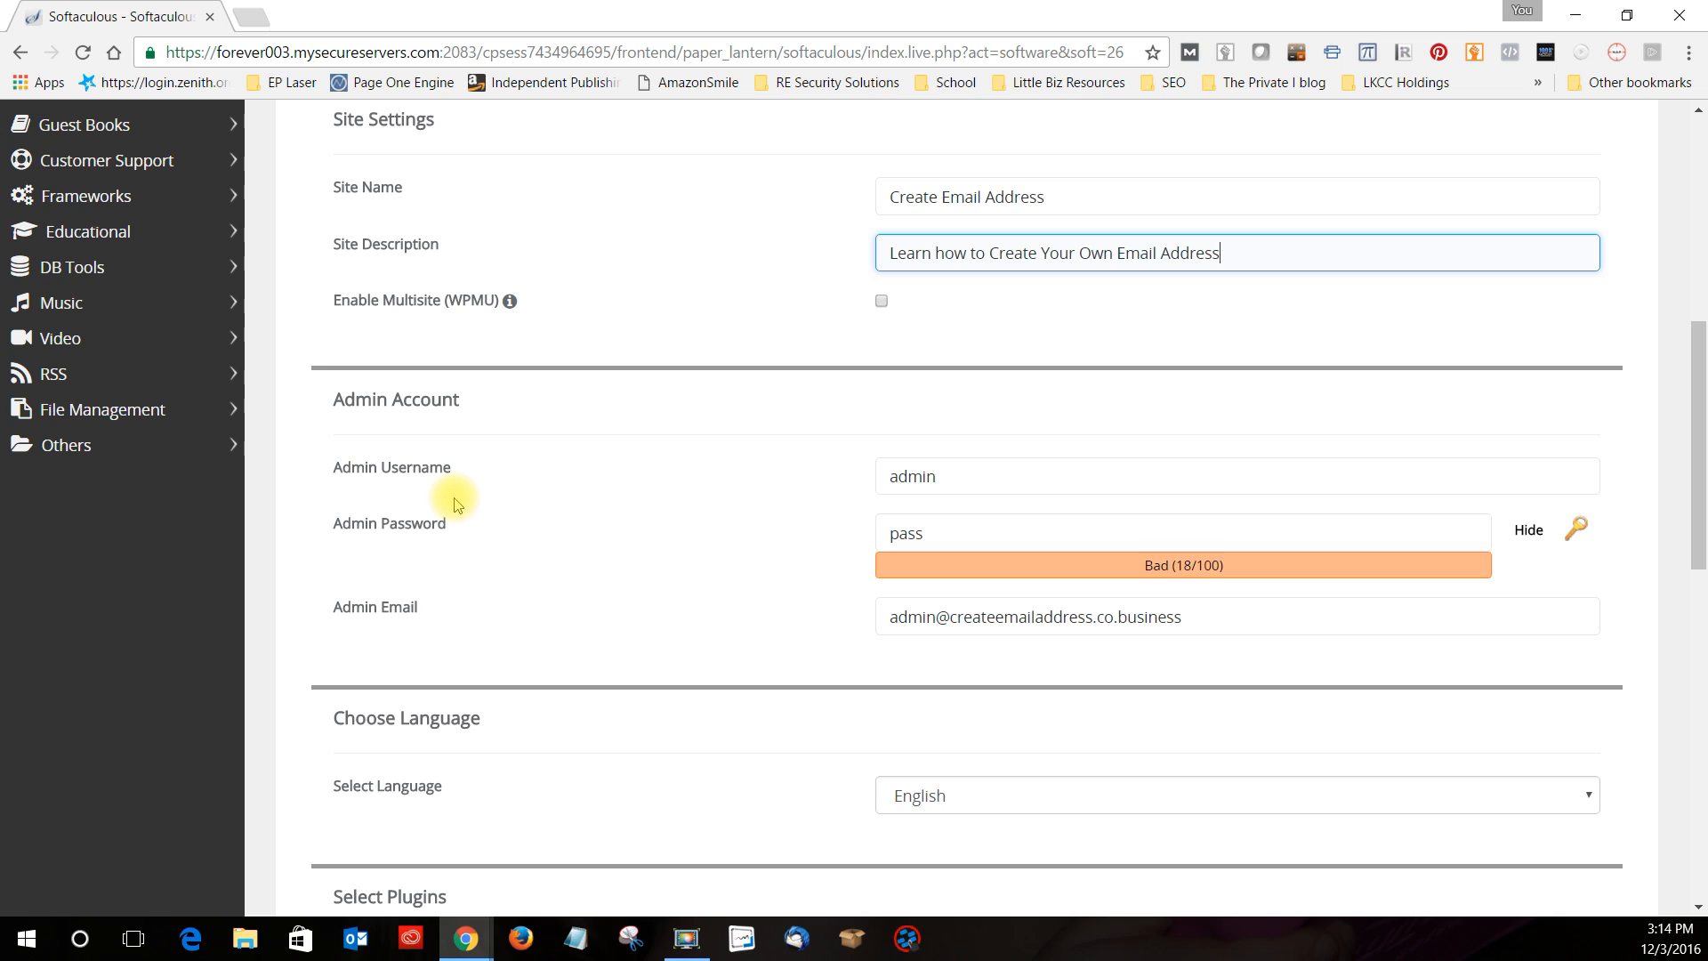
left_click(1014, 475)
left_click(993, 471)
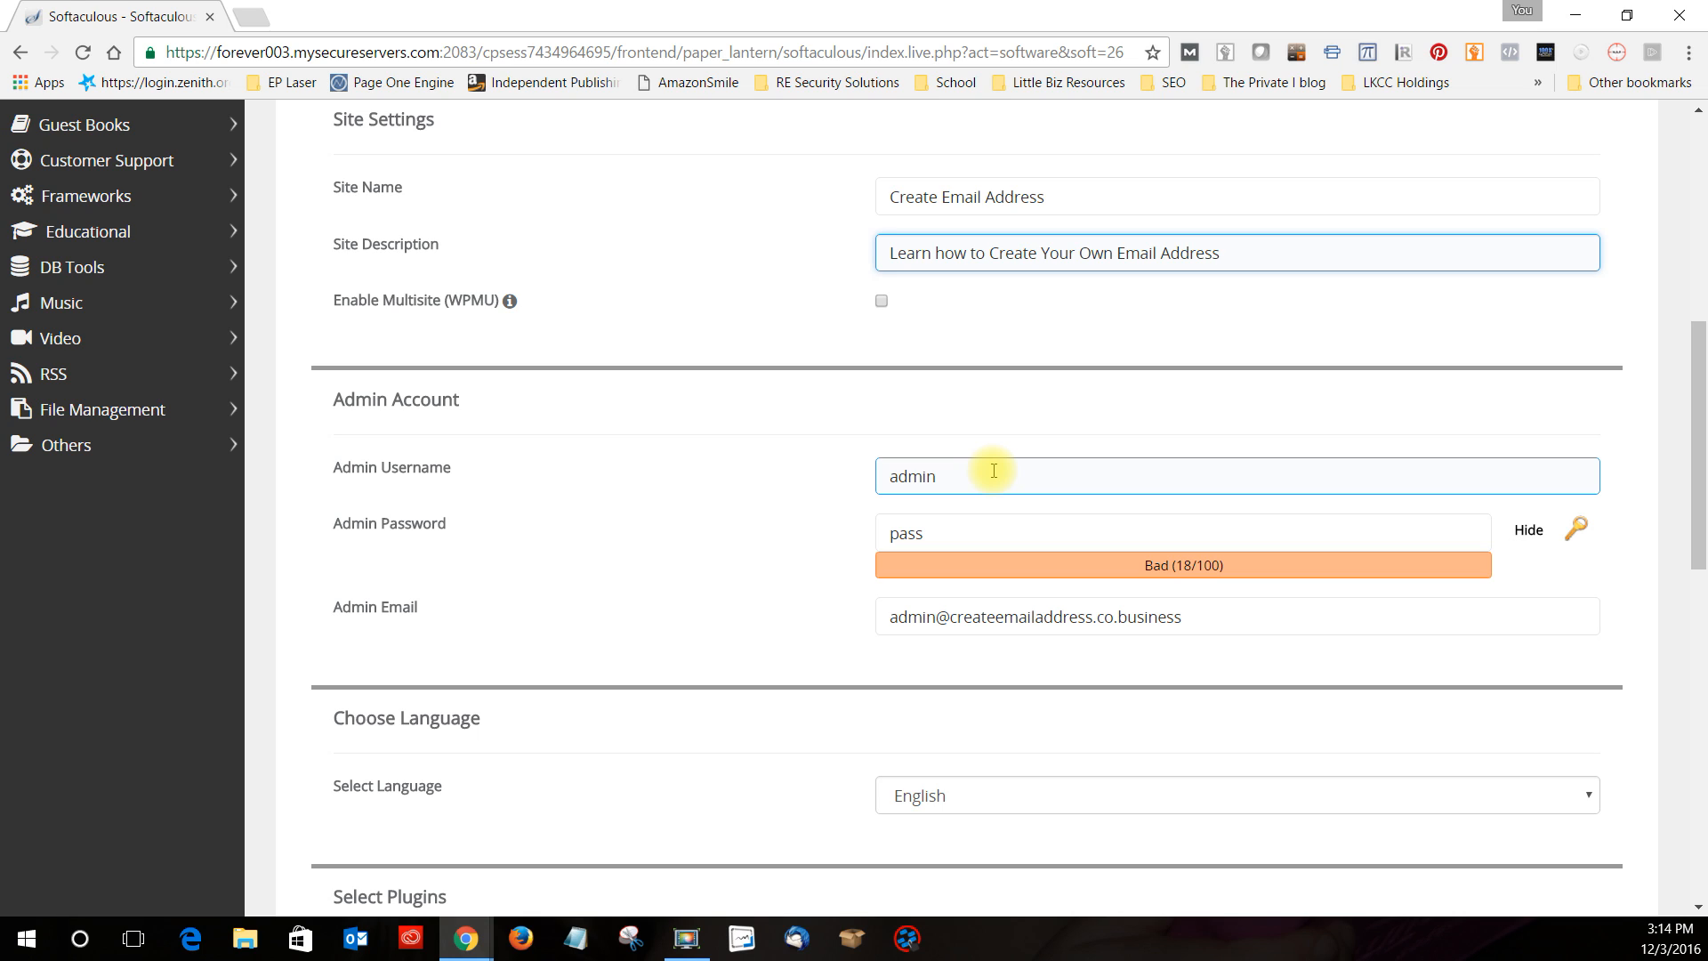
left_click_drag(994, 470, 876, 470)
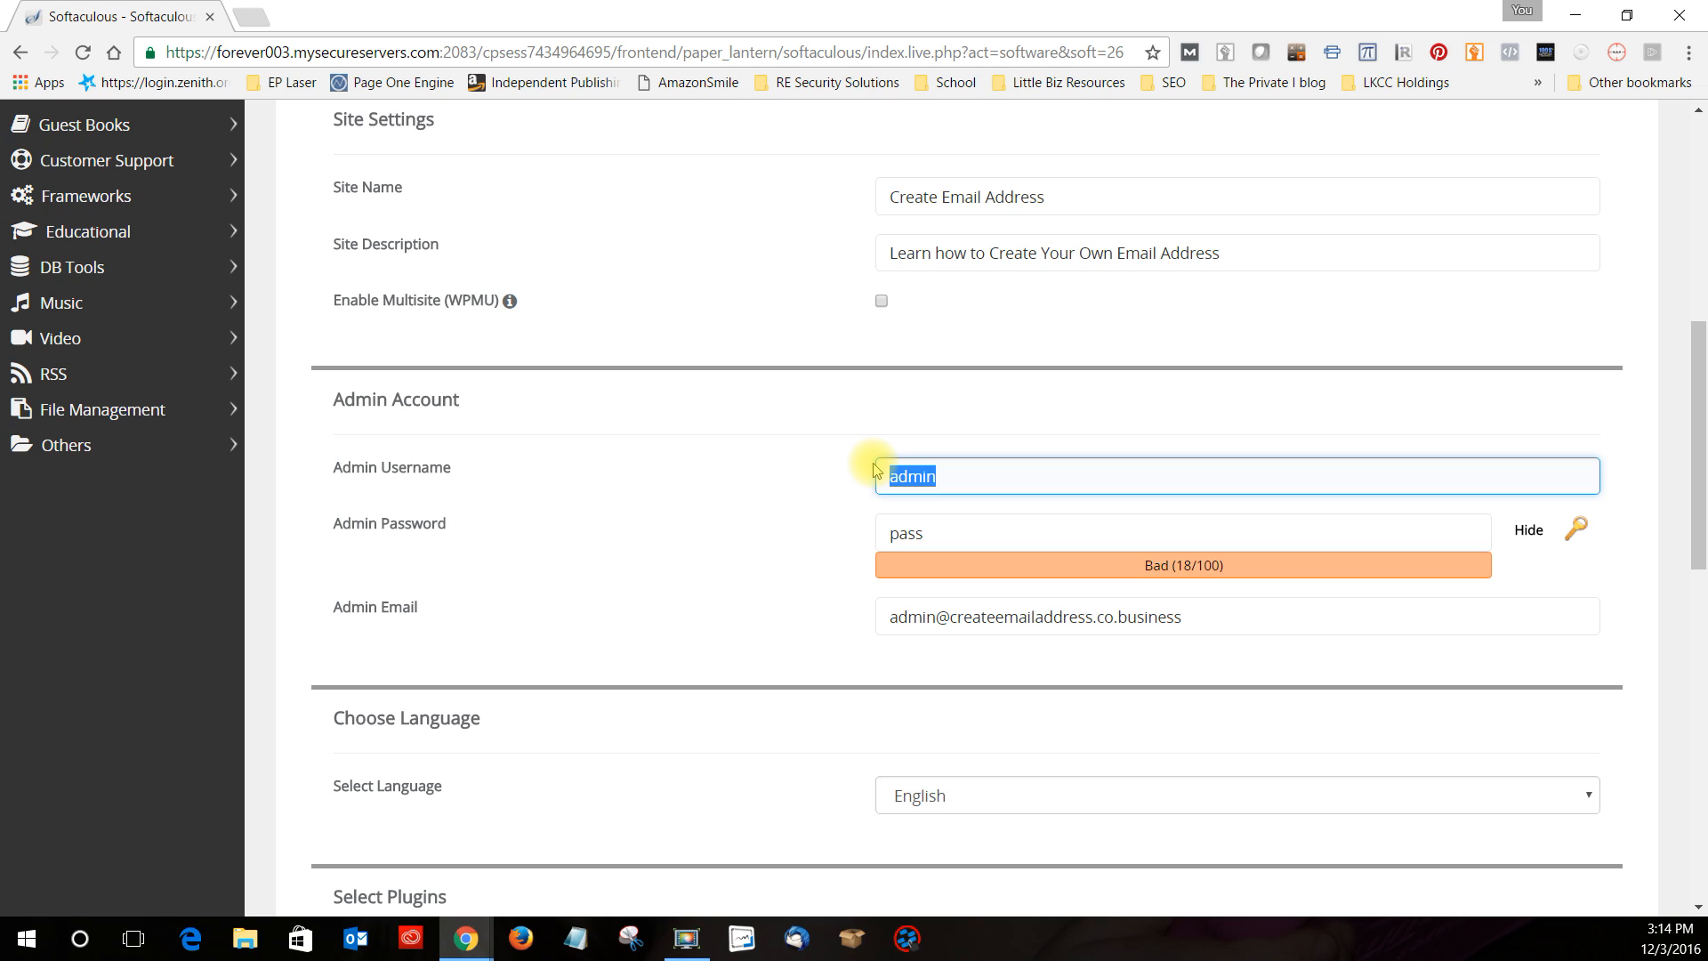
type("email")
key("Tab")
key("BackSpace")
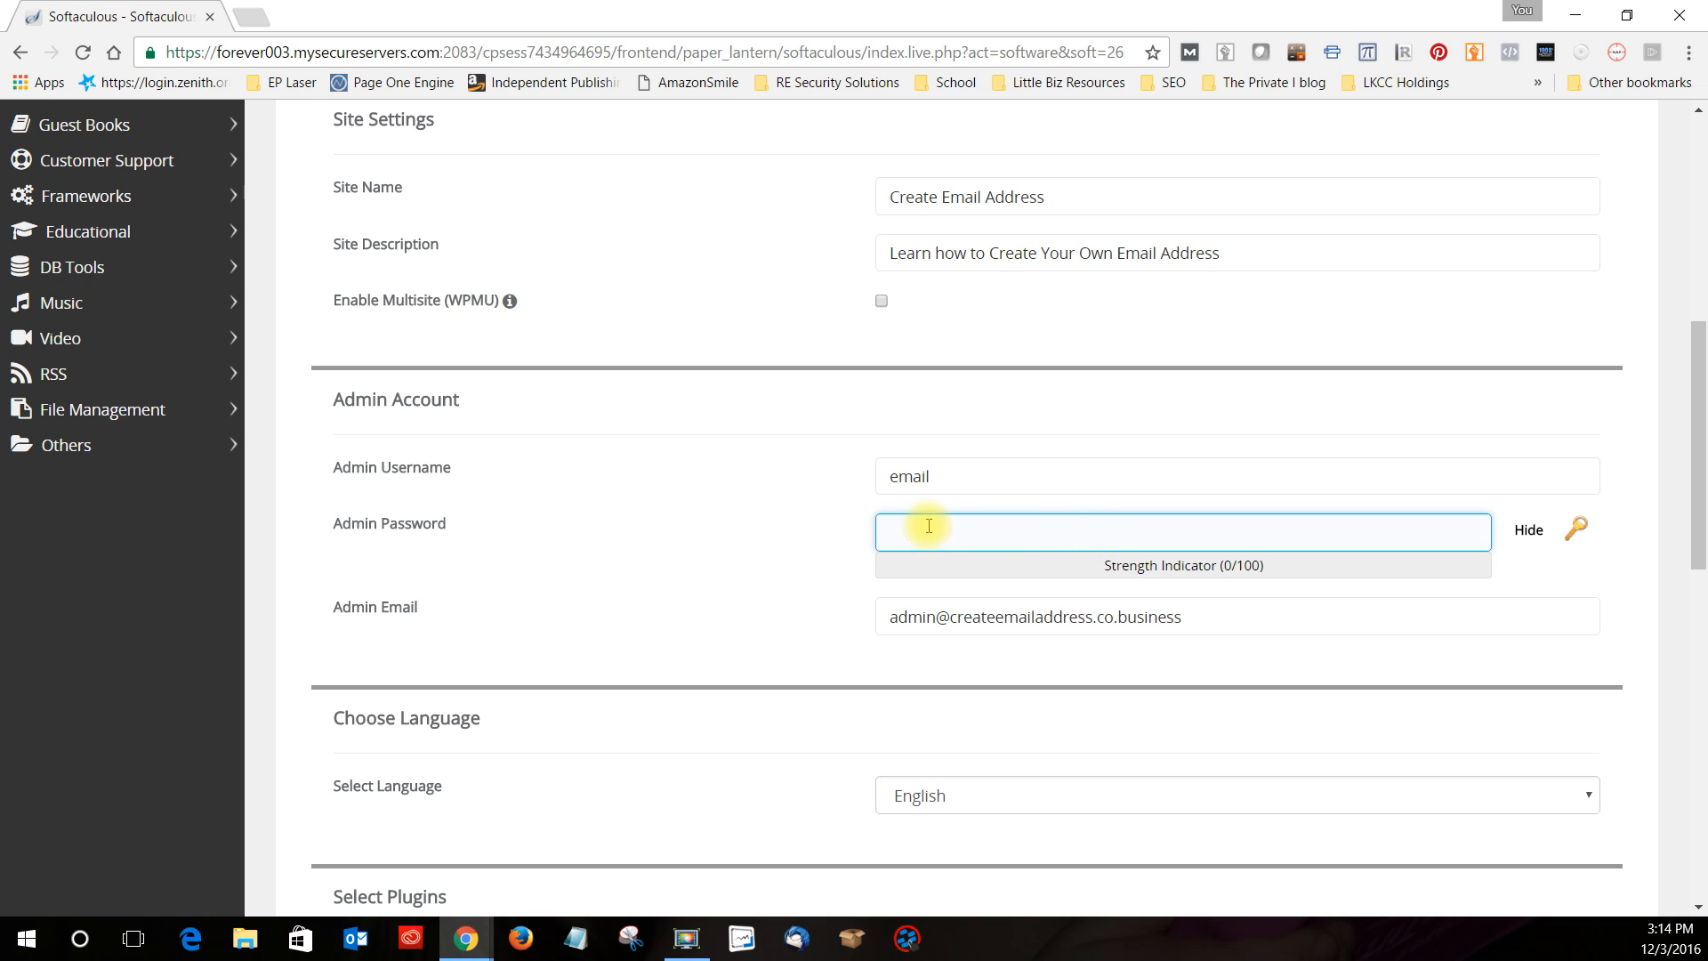
Try a randomly generated admin password and clear it from the field
left_click(1531, 534)
left_click(1532, 532)
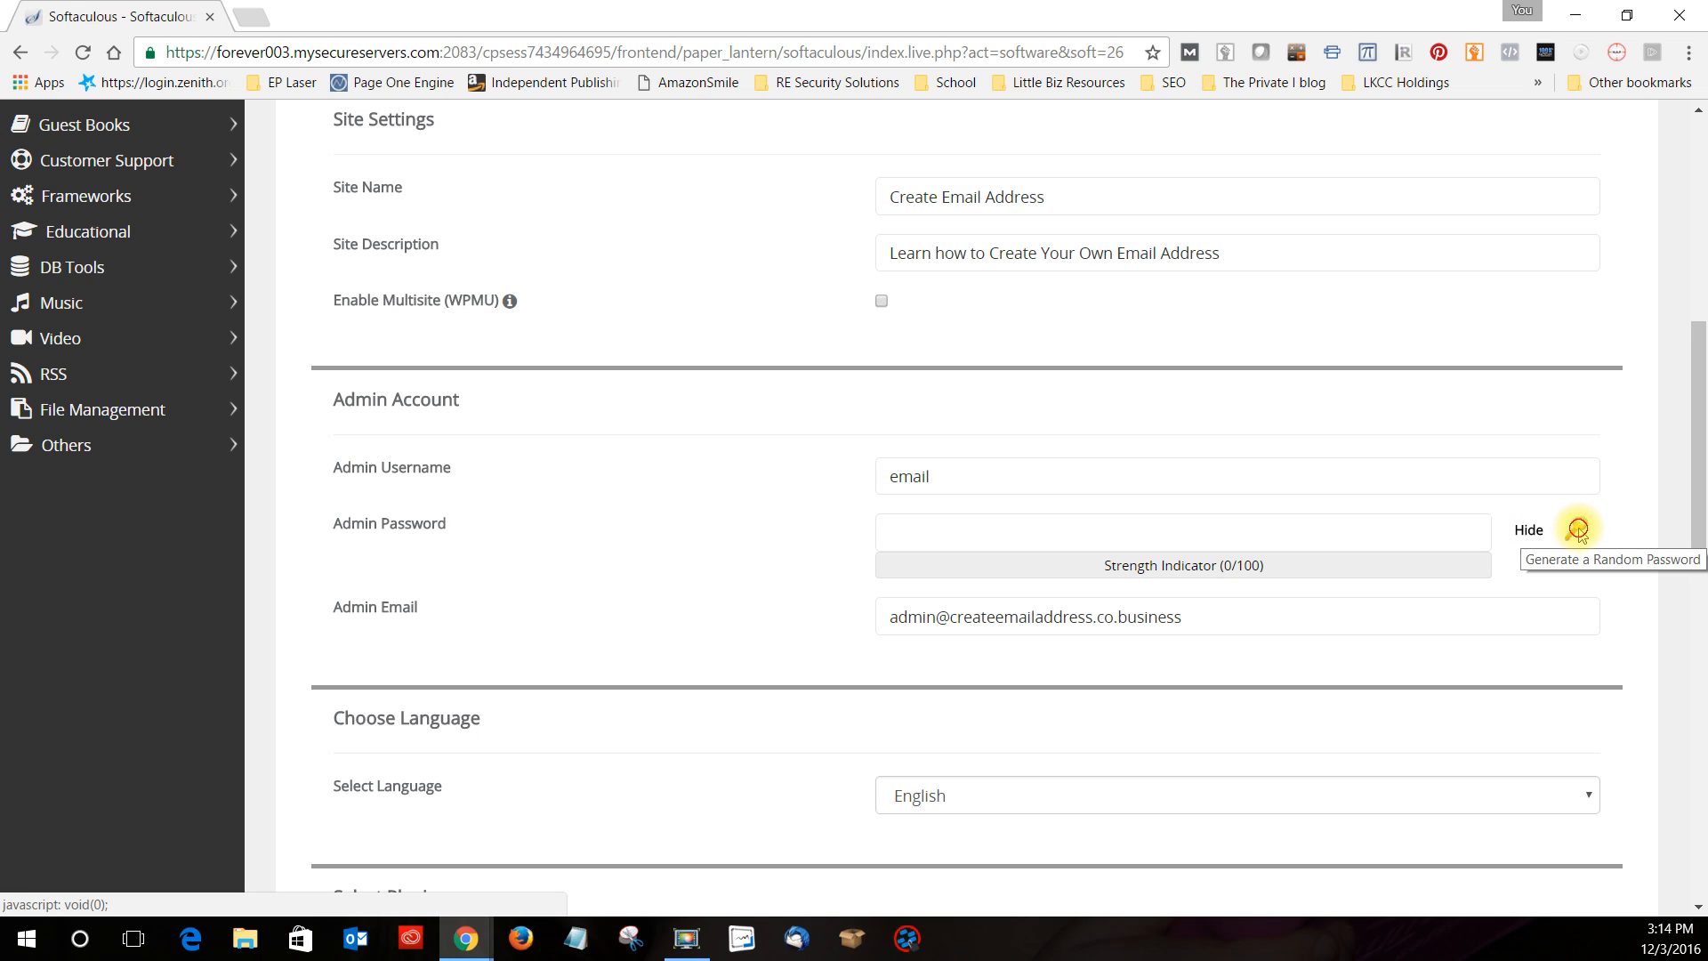
left_click(1578, 532)
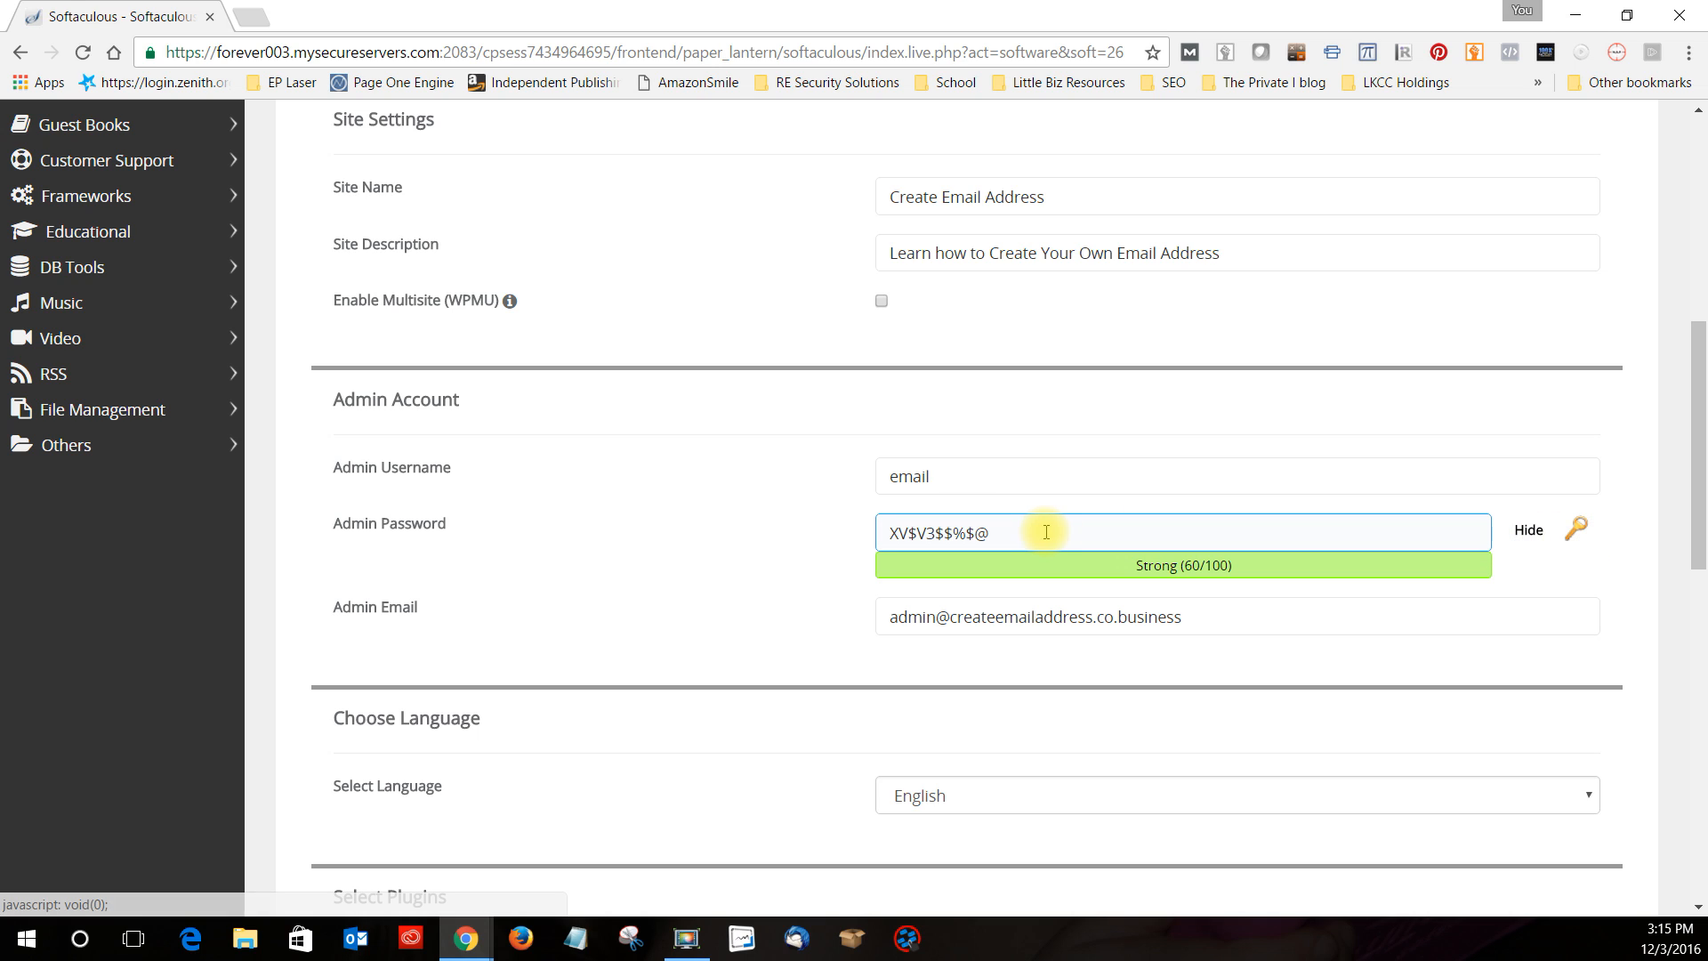
left_click_drag(1046, 531, 713, 522)
key("BackSpace")
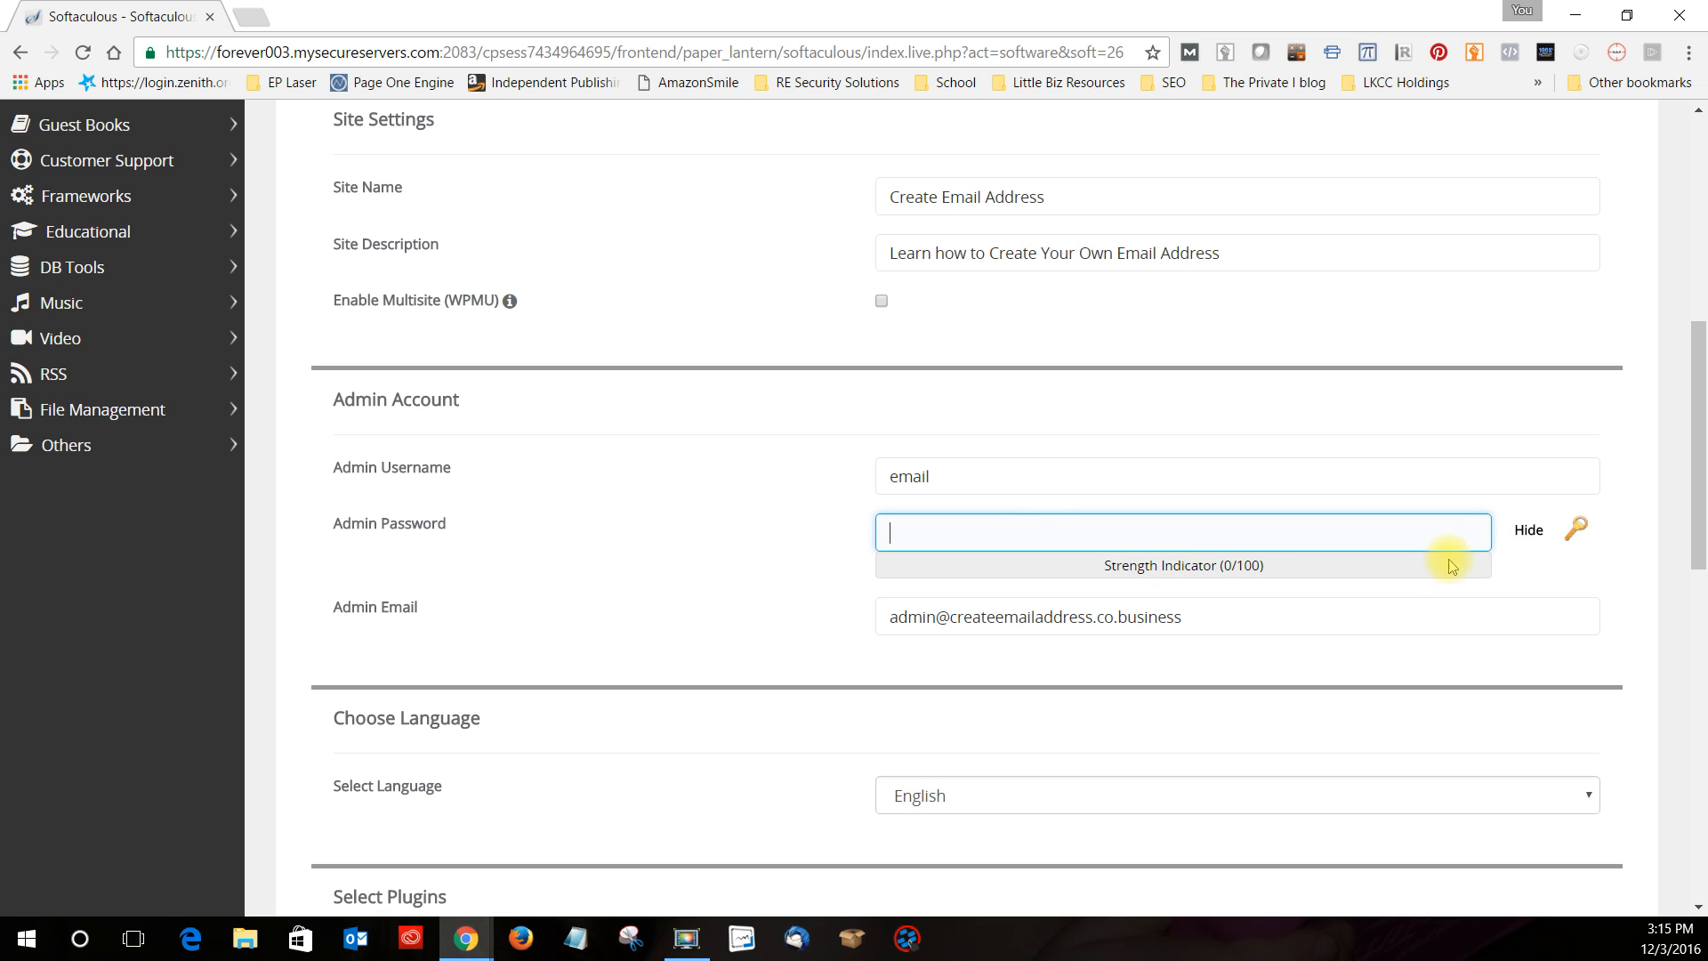
Mask the admin password field and enter a custom admin password
left_click(1528, 530)
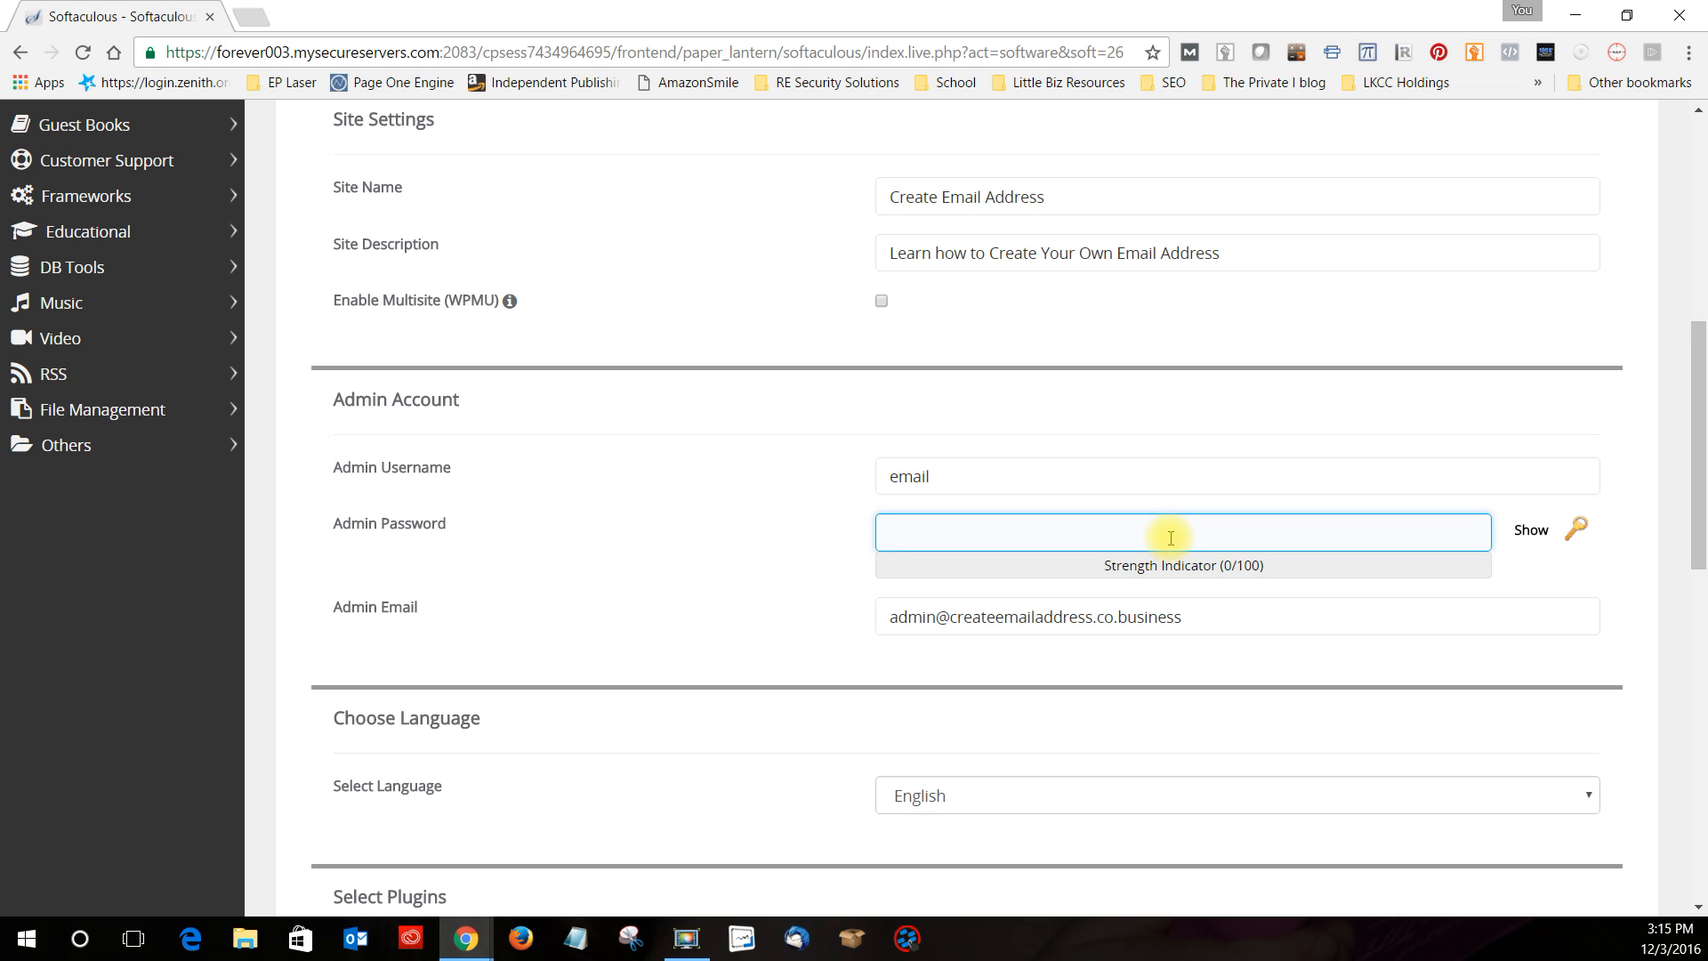
type("••••••••")
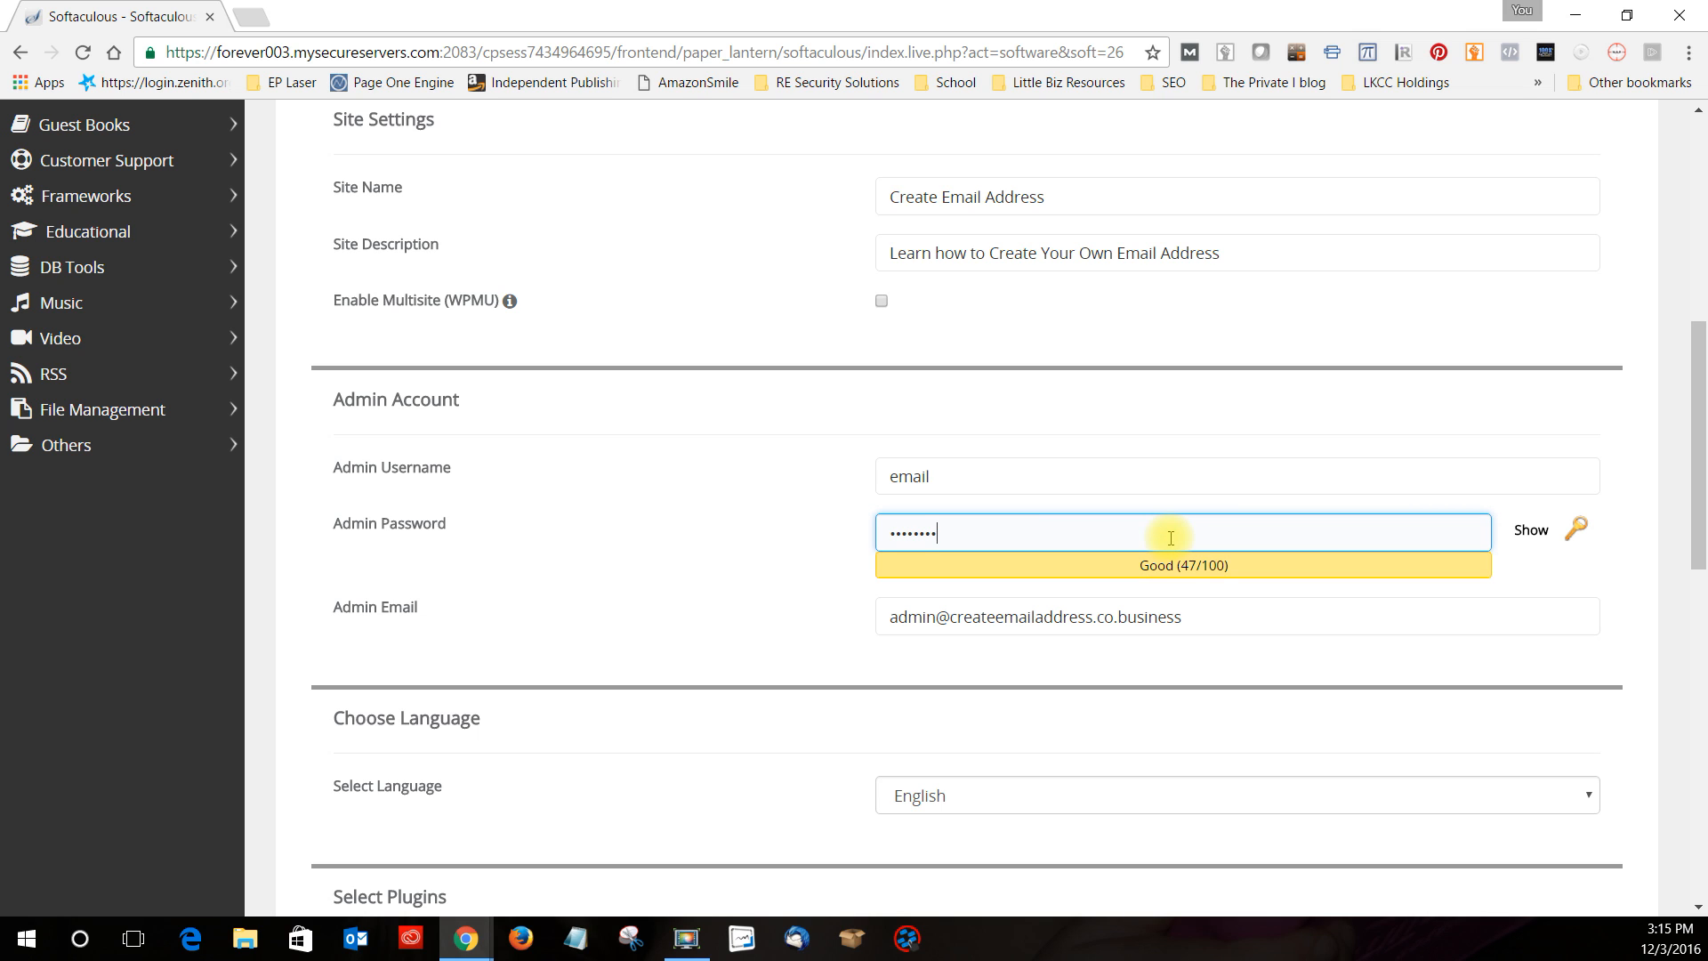
Change the mailbox name in the admin email to "support", keeping the site's domain
scroll(1147, 525, "down", 2)
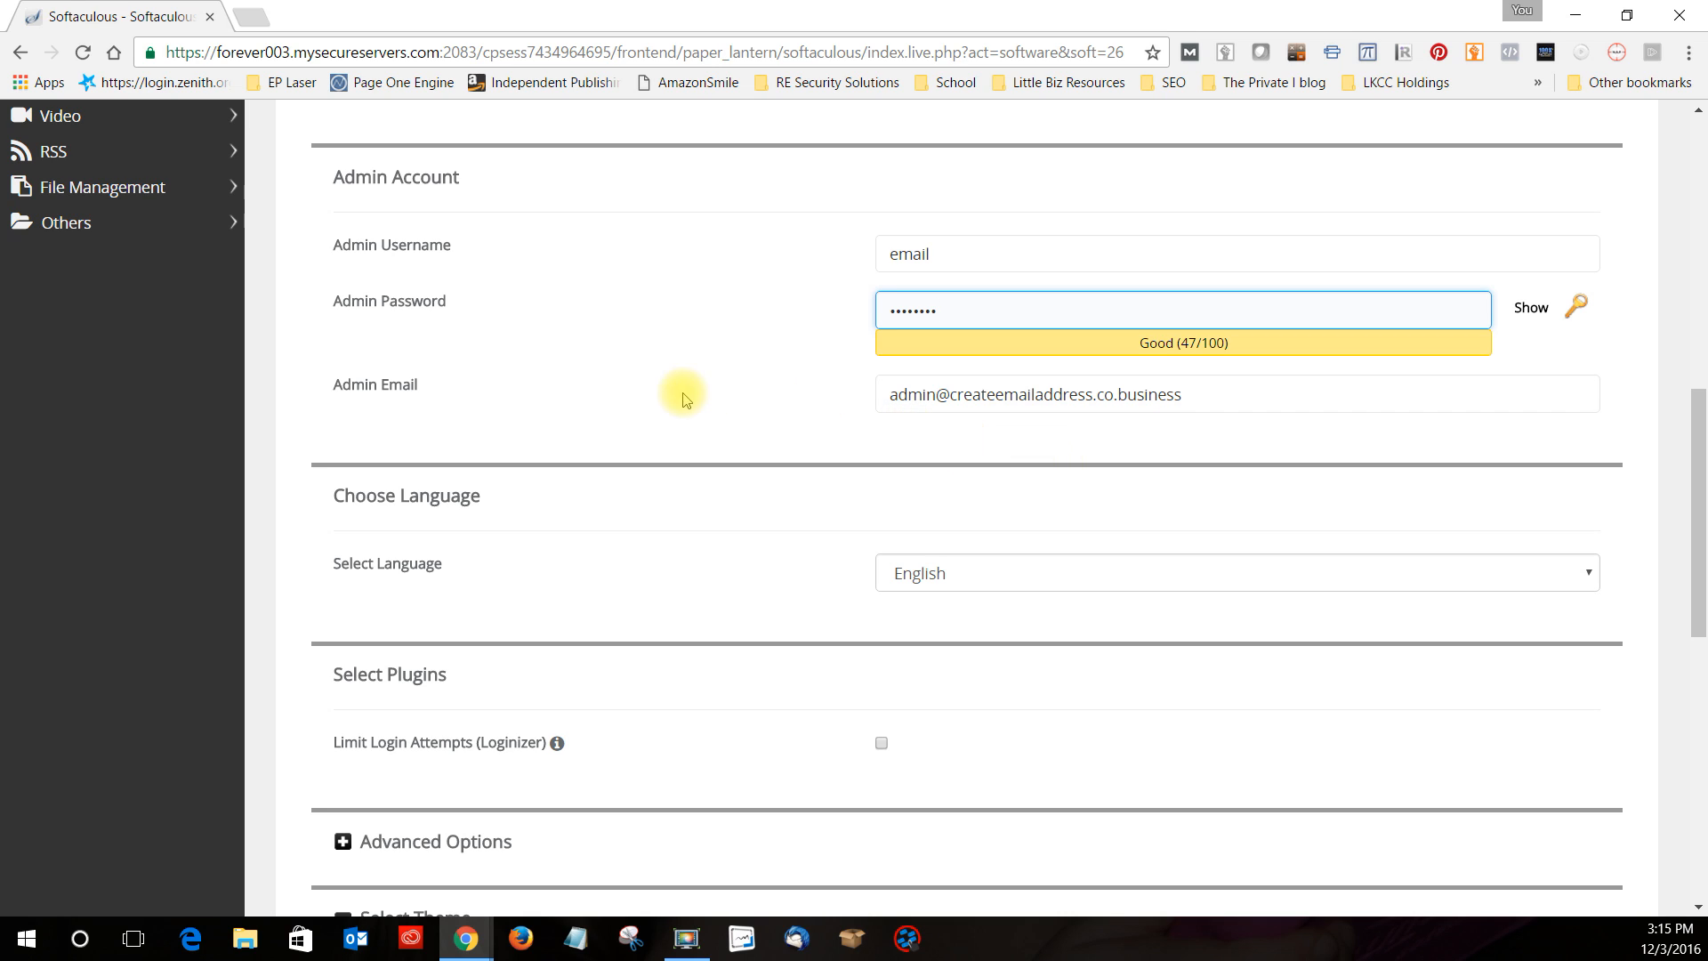
left_click(885, 394)
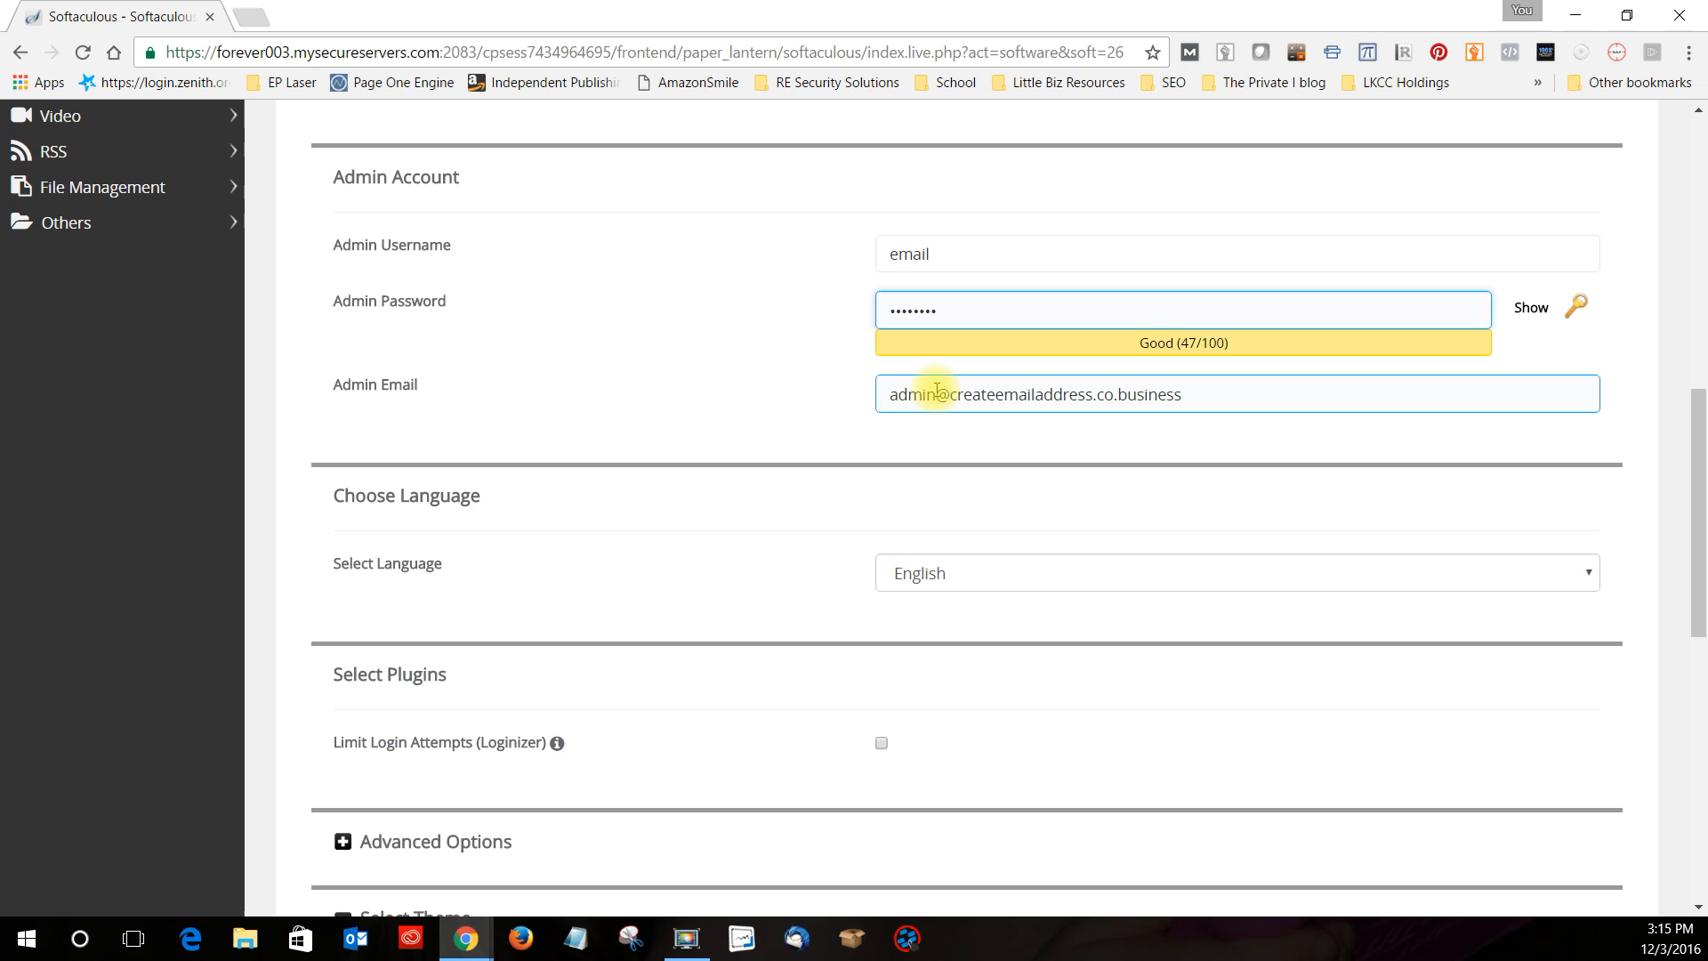
double_click(876, 400)
type("support")
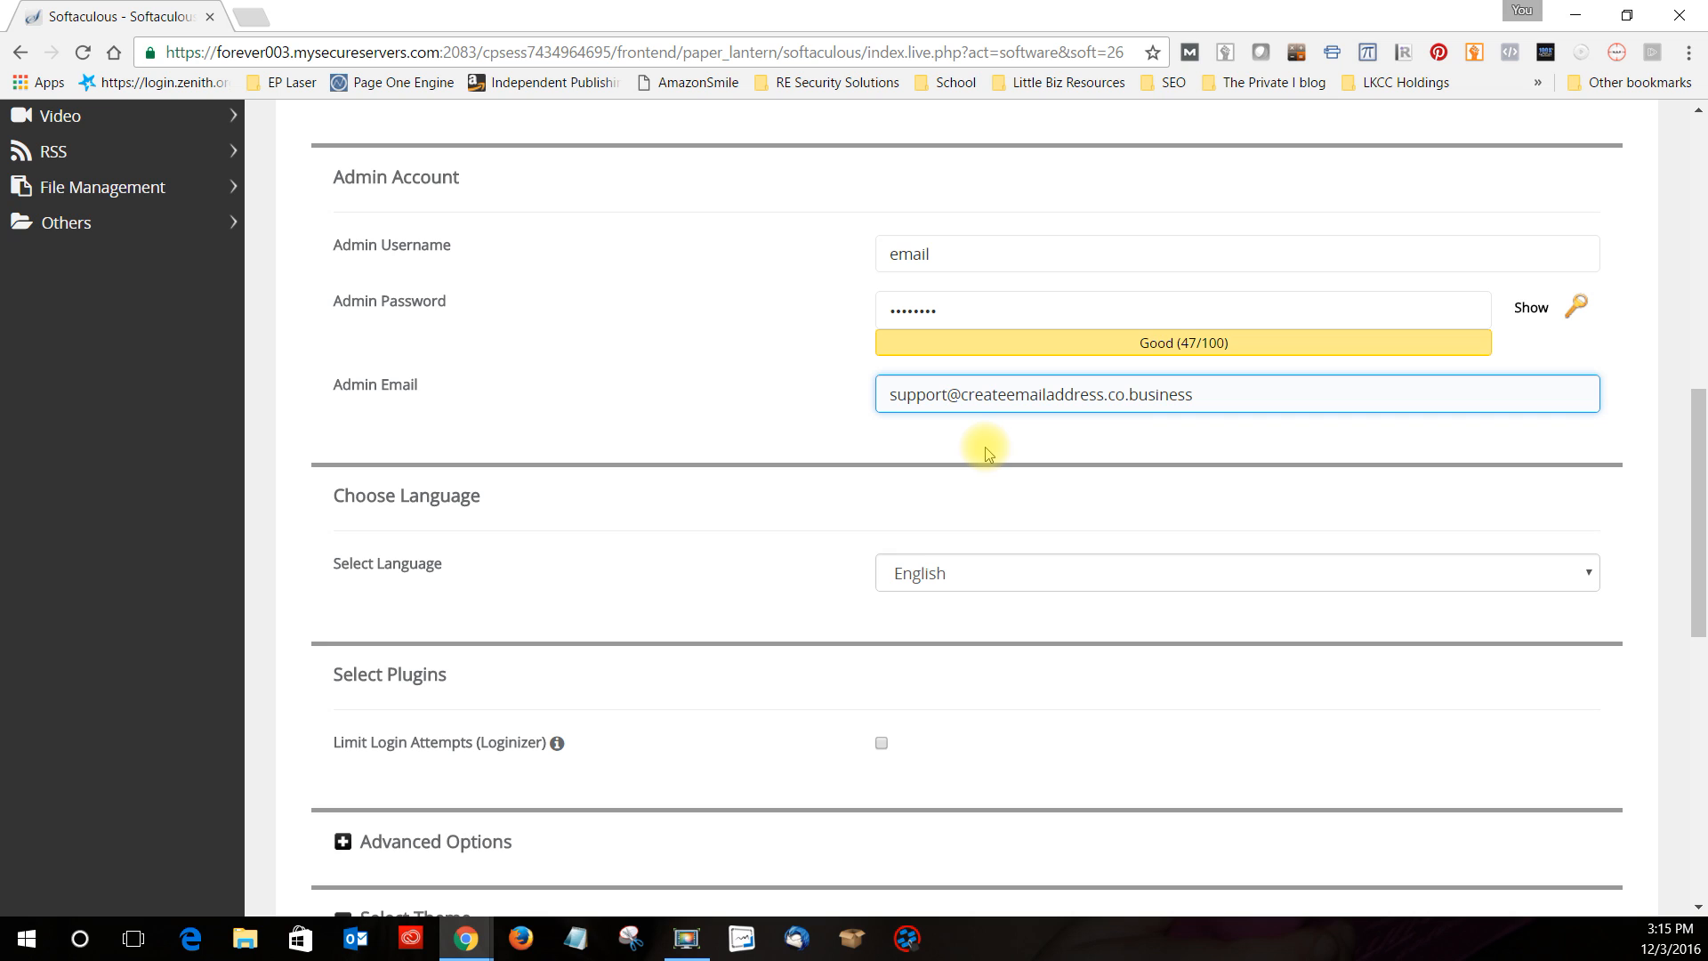
Include the Limit Login Attempts (Loginizer) plugin in the WordPress installation
scroll(986, 452, "down", 1)
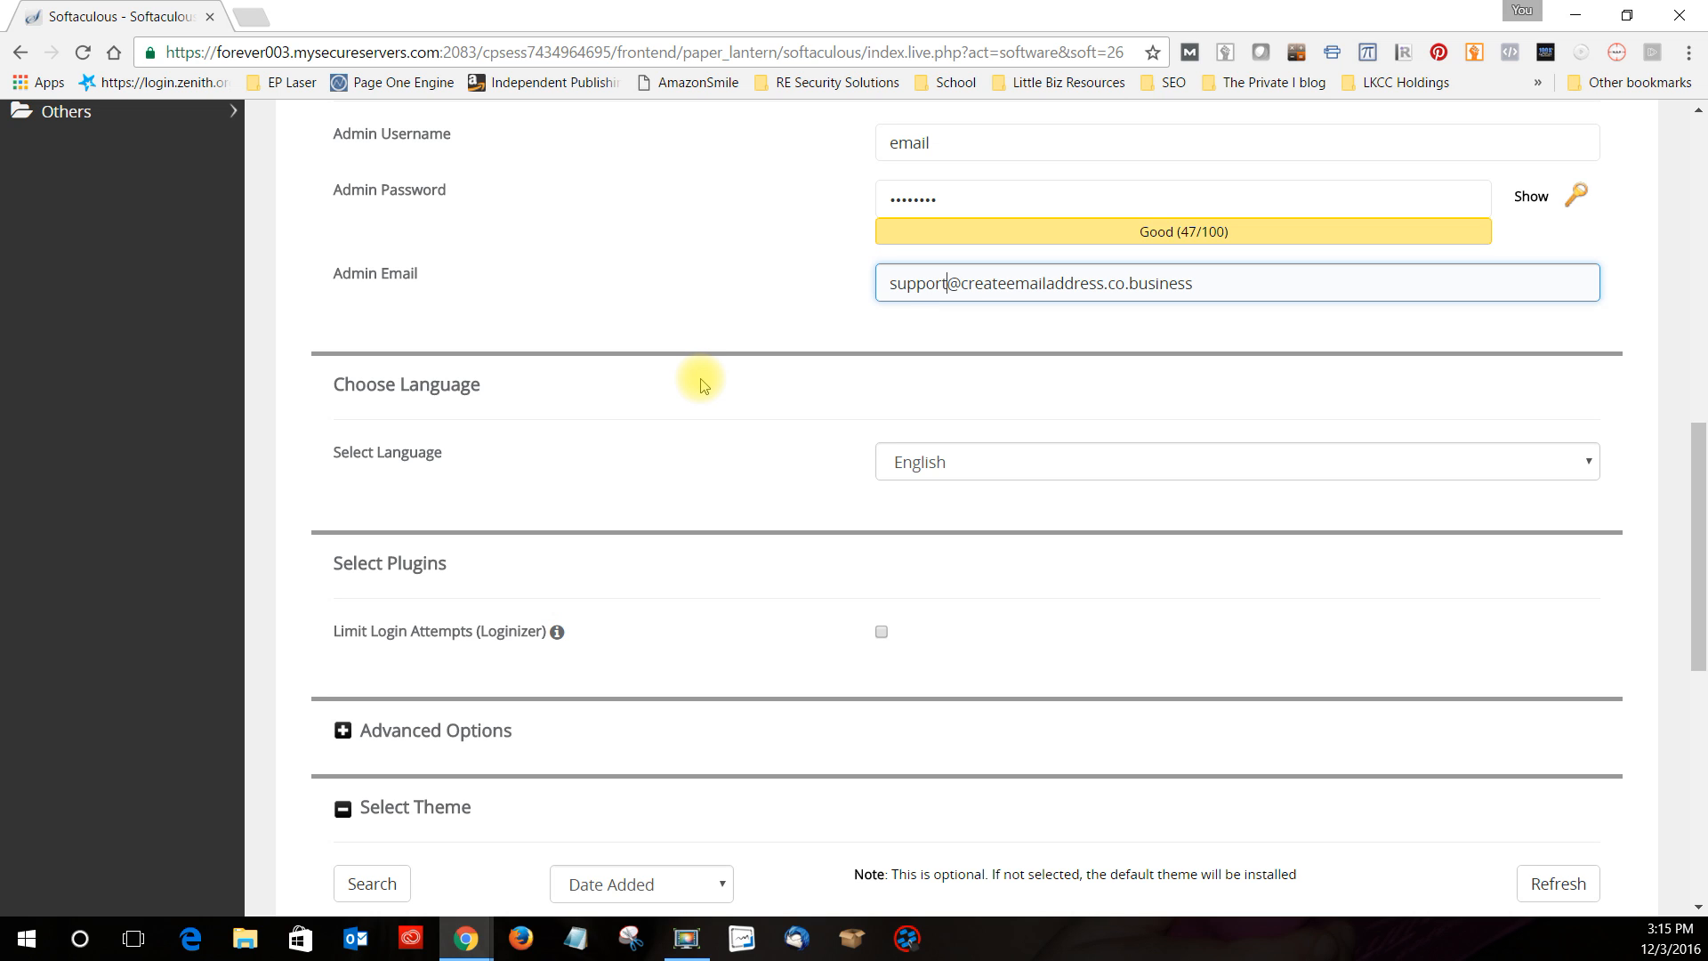
scroll(700, 382, "down", 1)
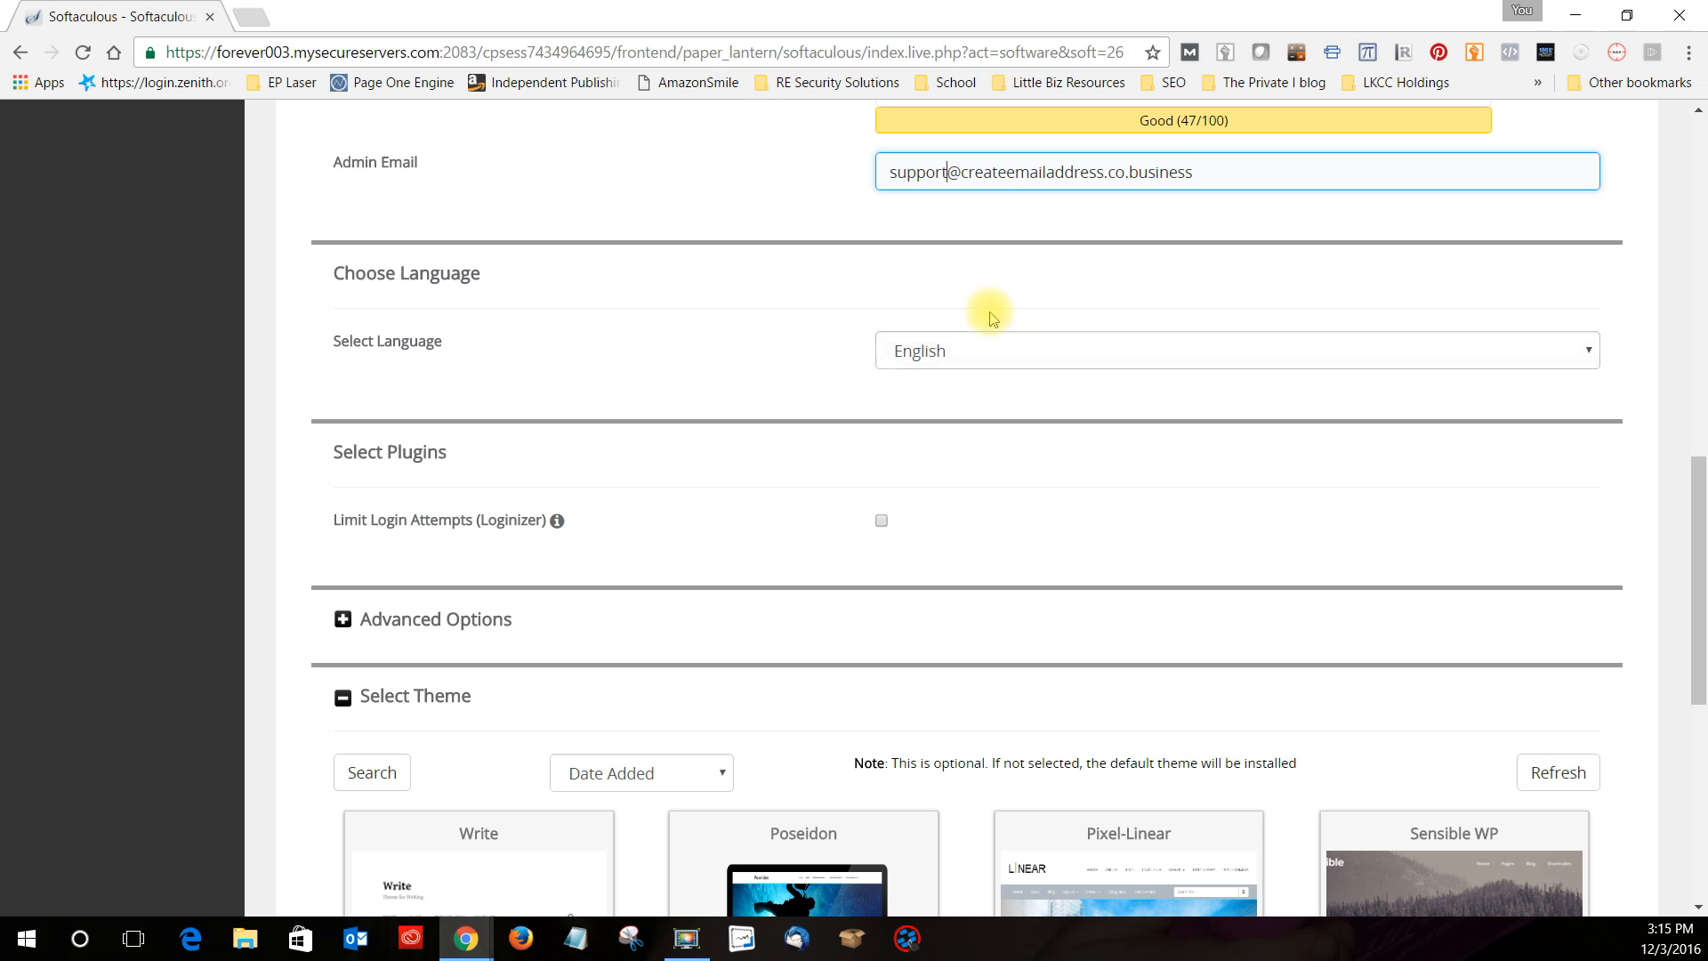
left_click(880, 523)
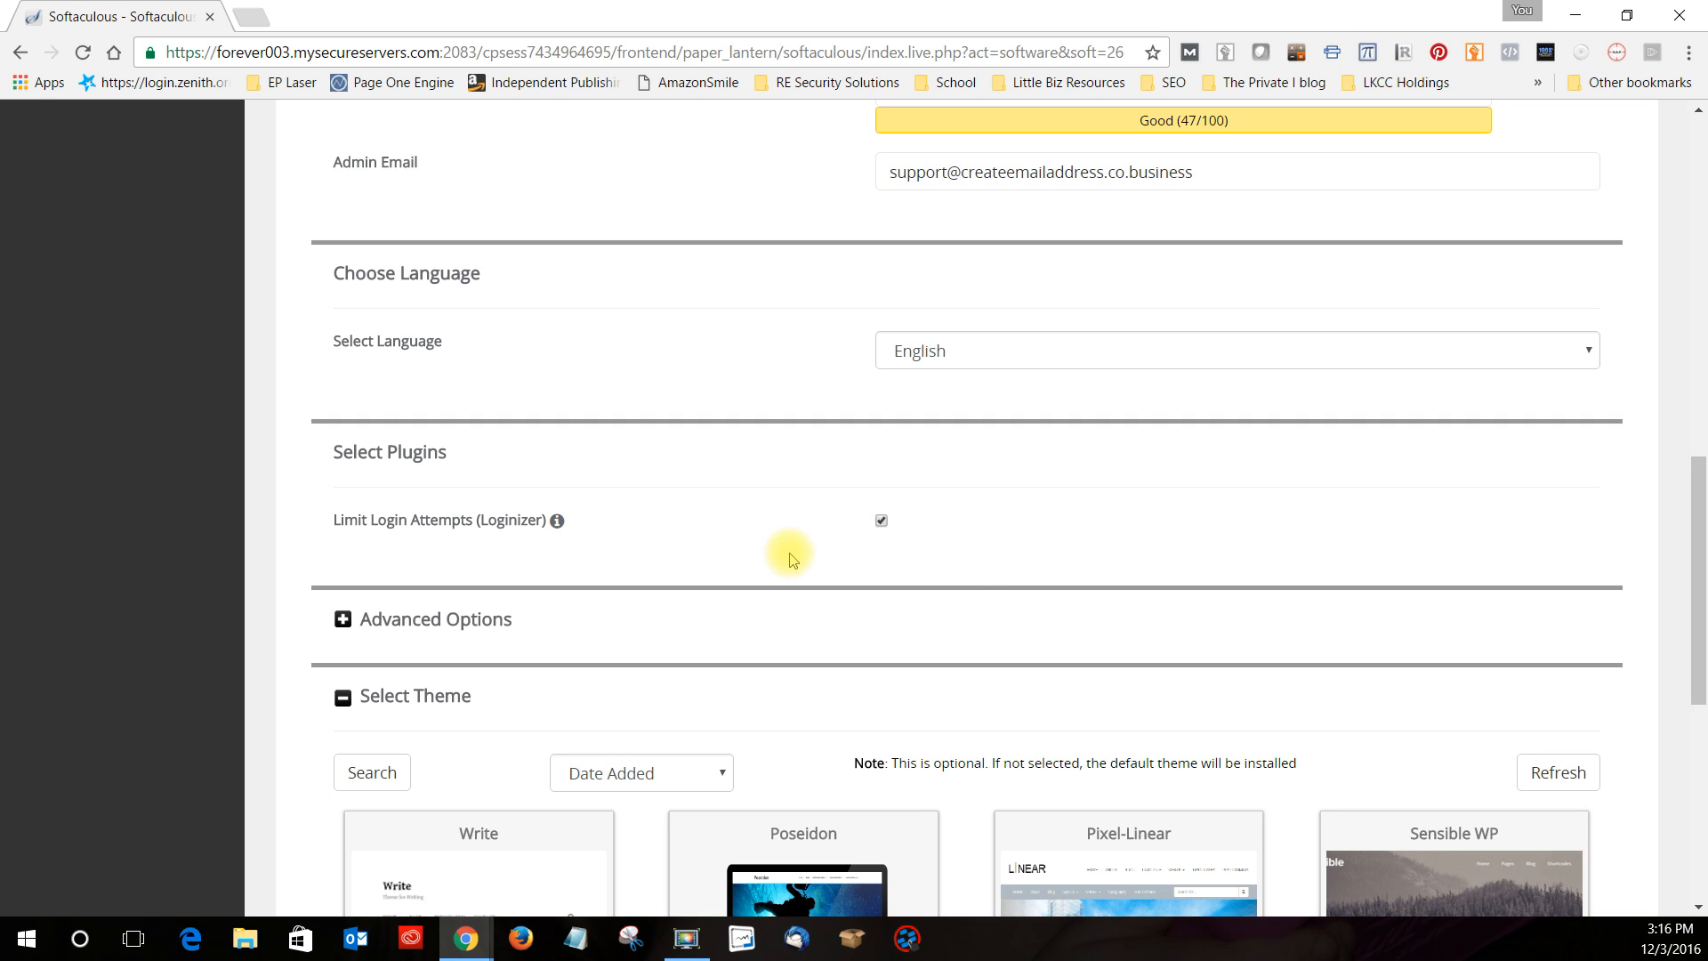
Expand the advanced options and set automated backups to once a month with a backup rotation of 2
left_click(343, 620)
scroll(637, 668, "down", 3)
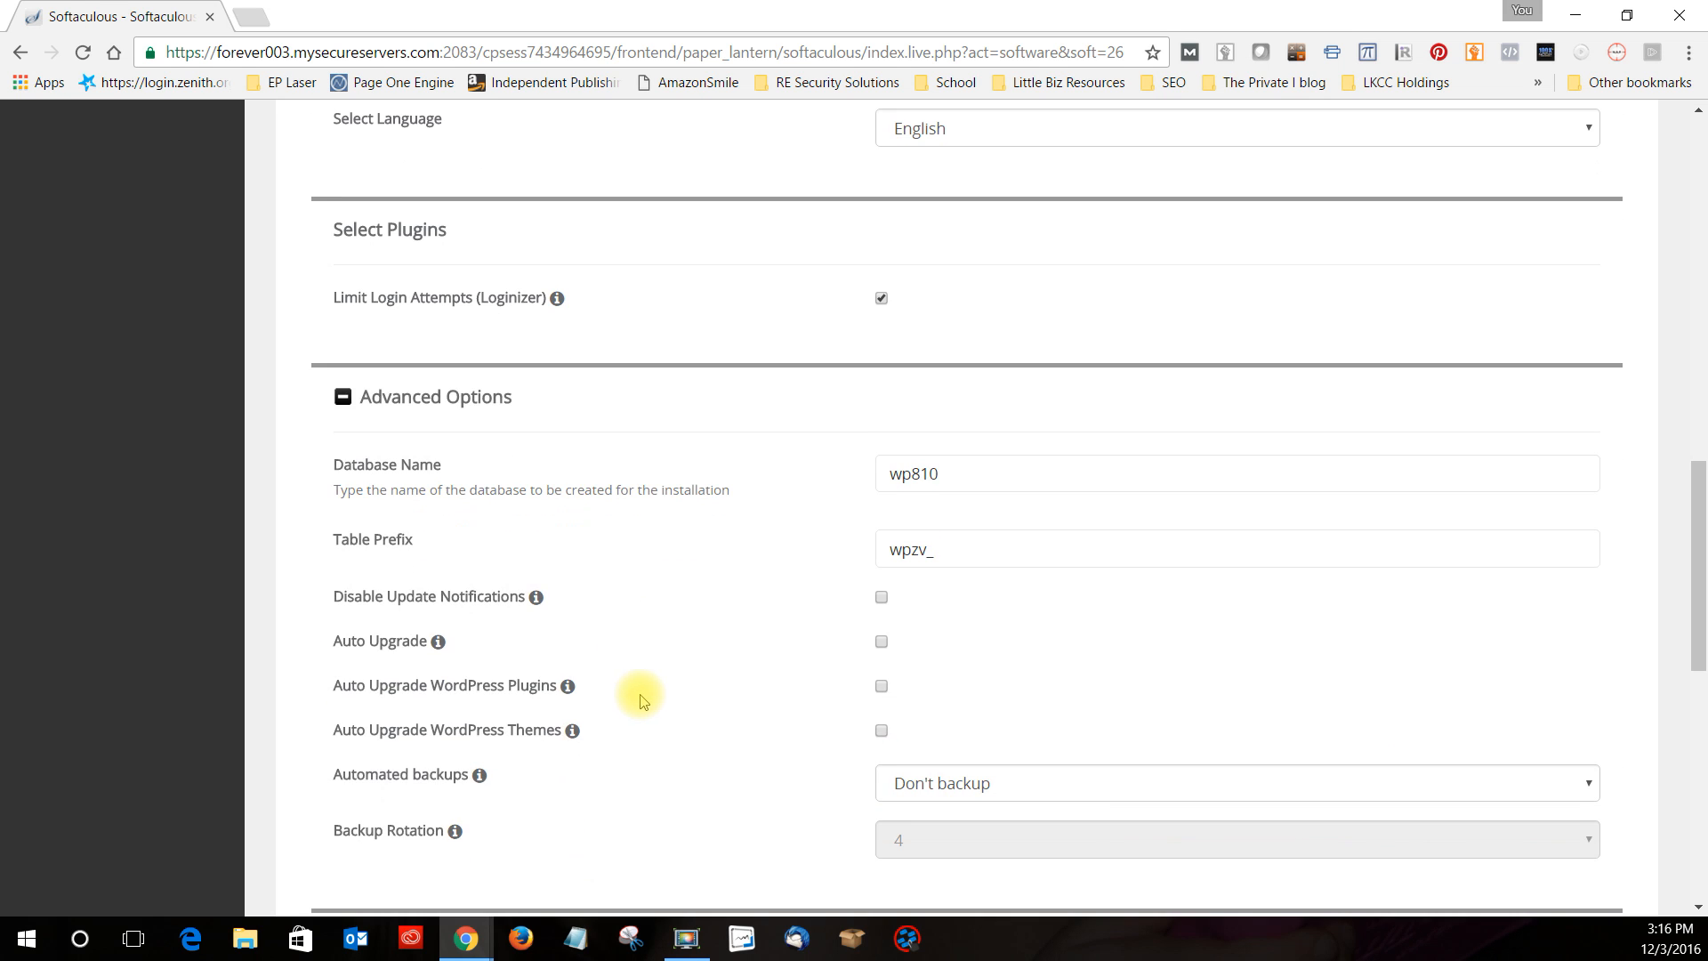
scroll(640, 701, "down", 1)
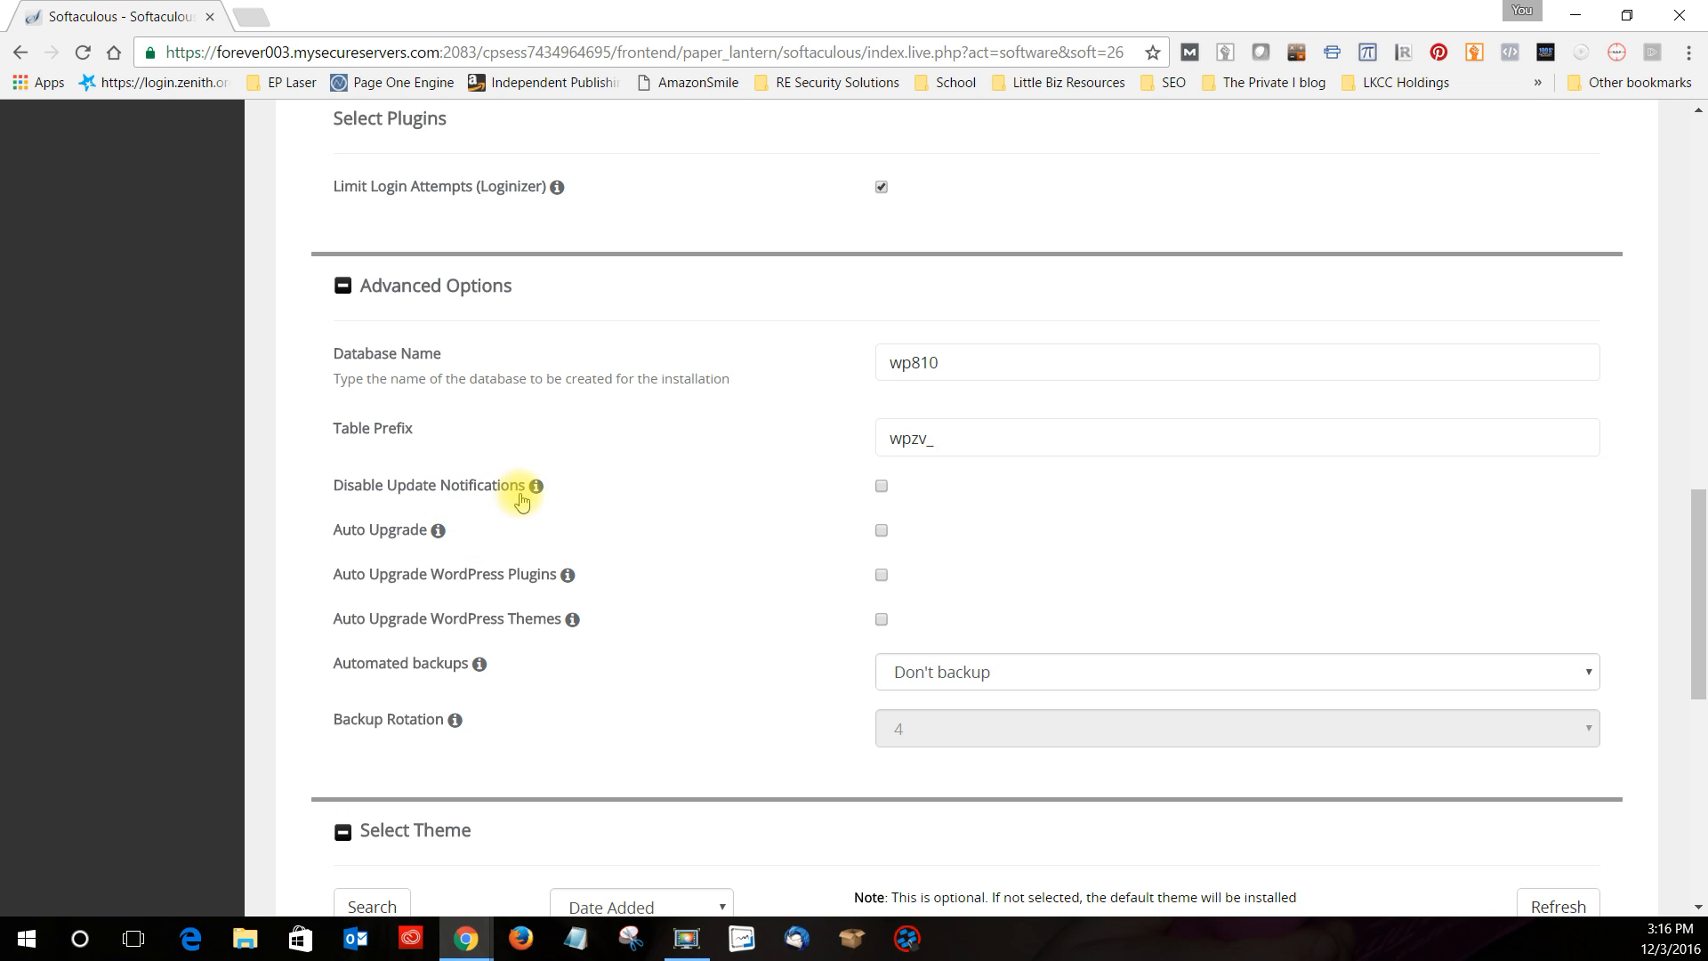
mouse_move(544, 490)
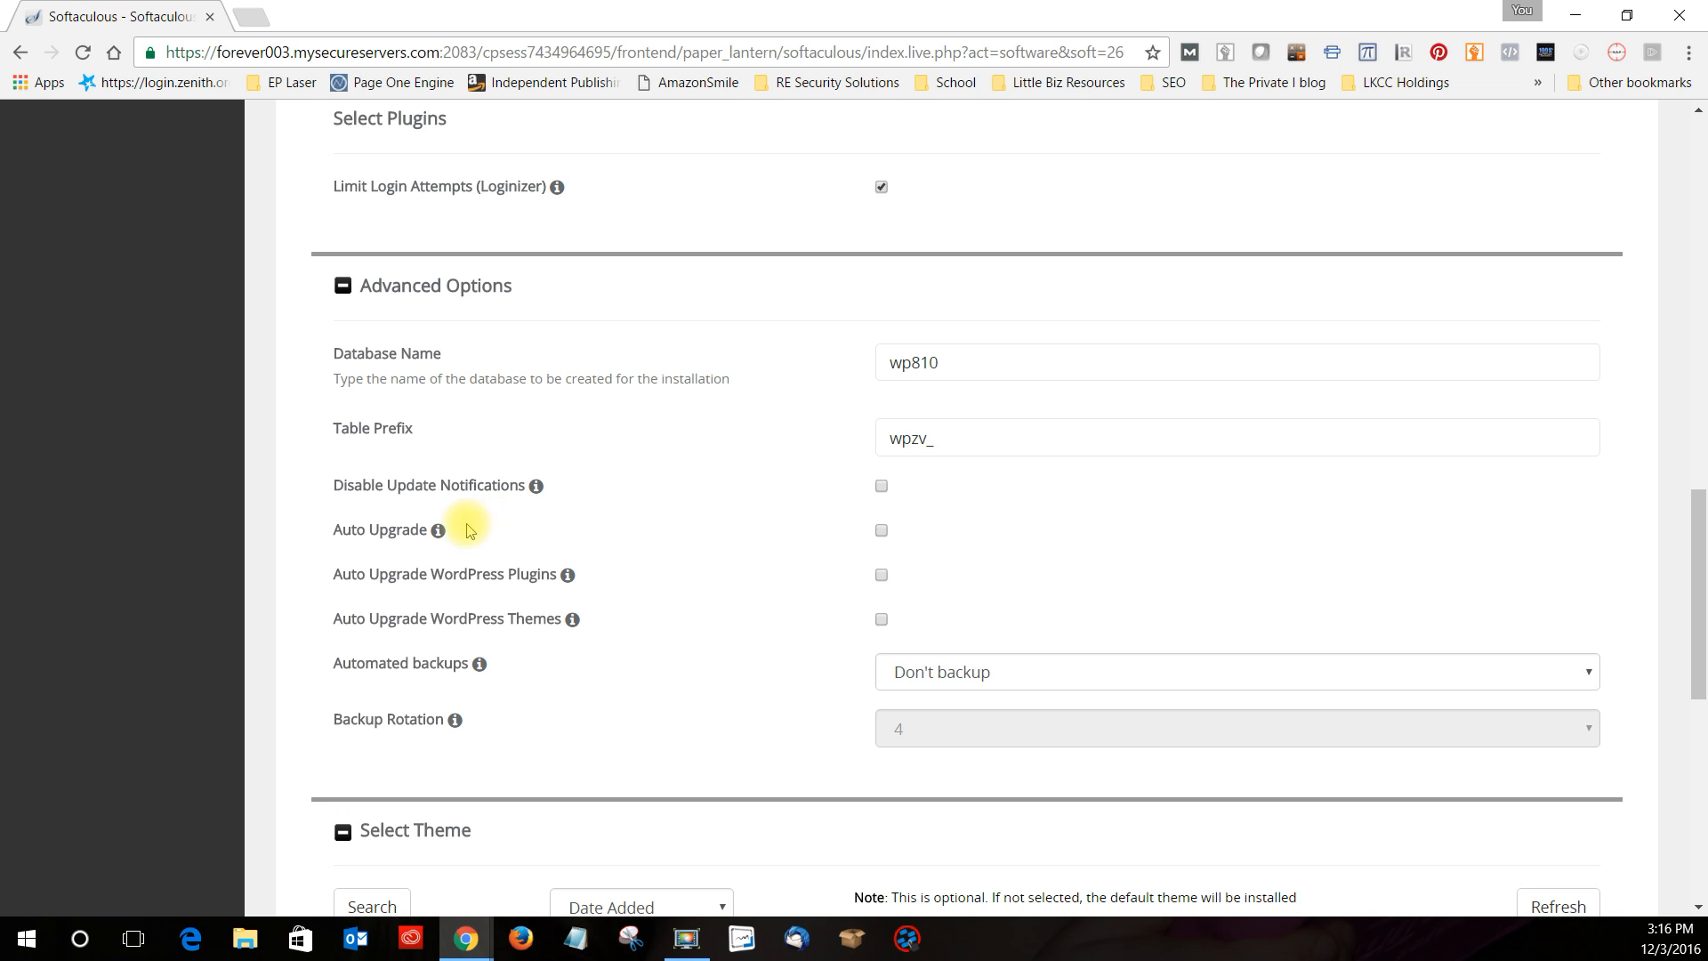
mouse_move(440, 534)
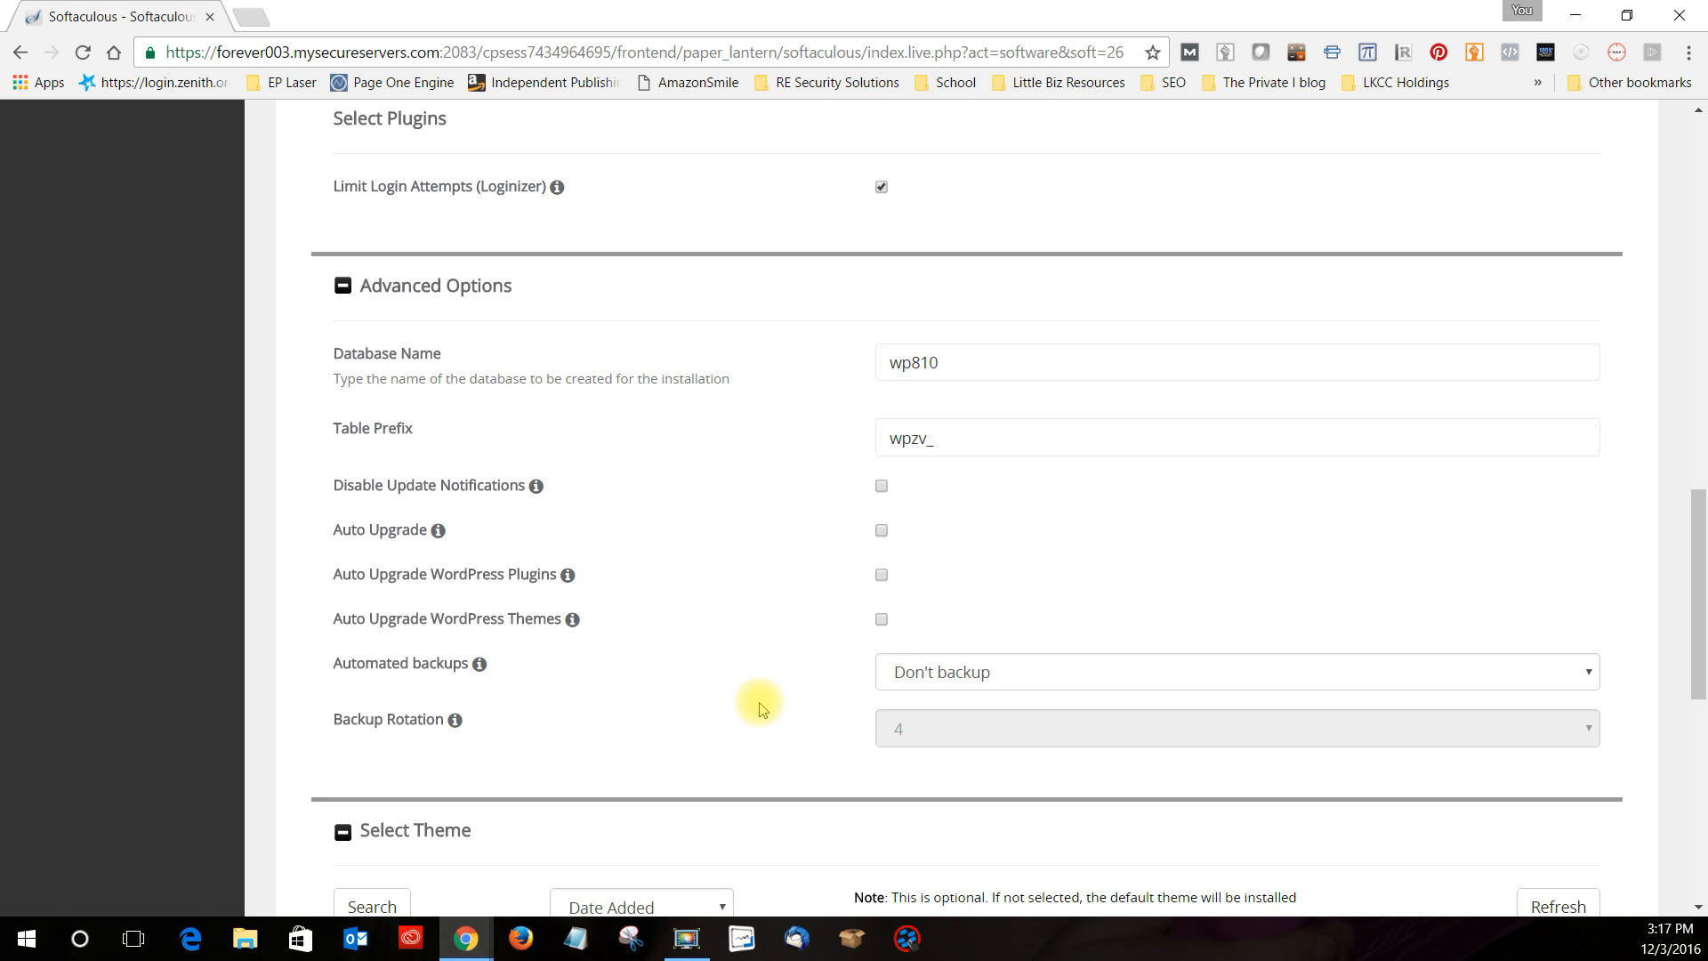
left_click(1027, 671)
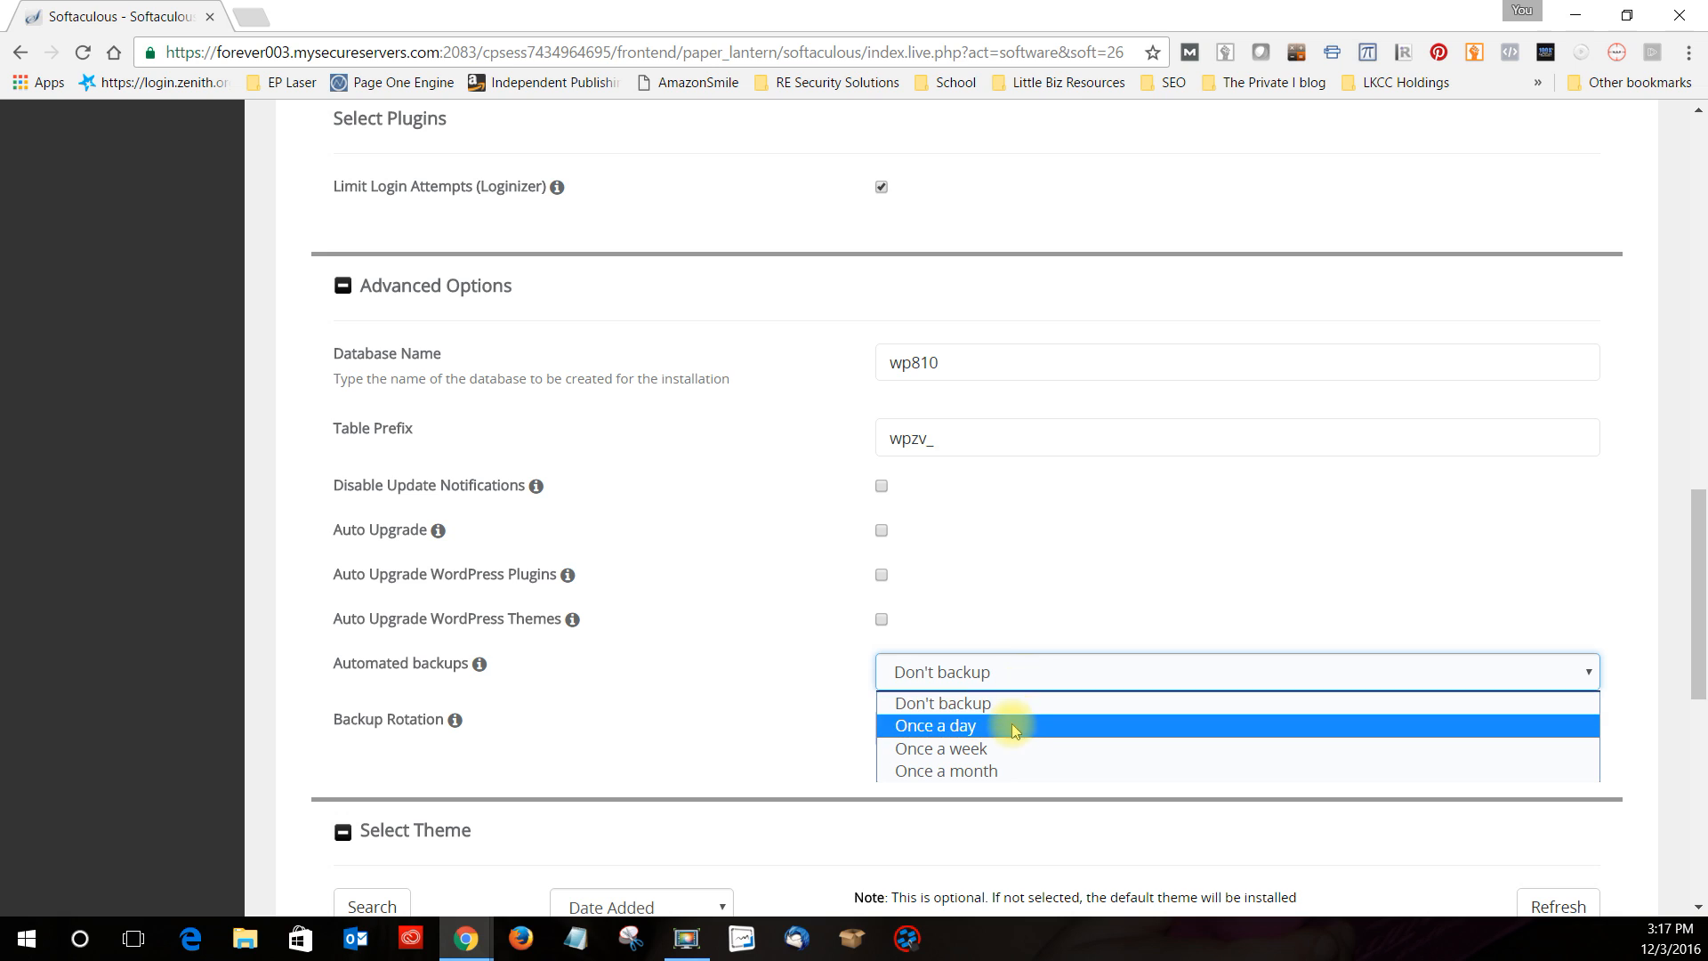
left_click(1018, 770)
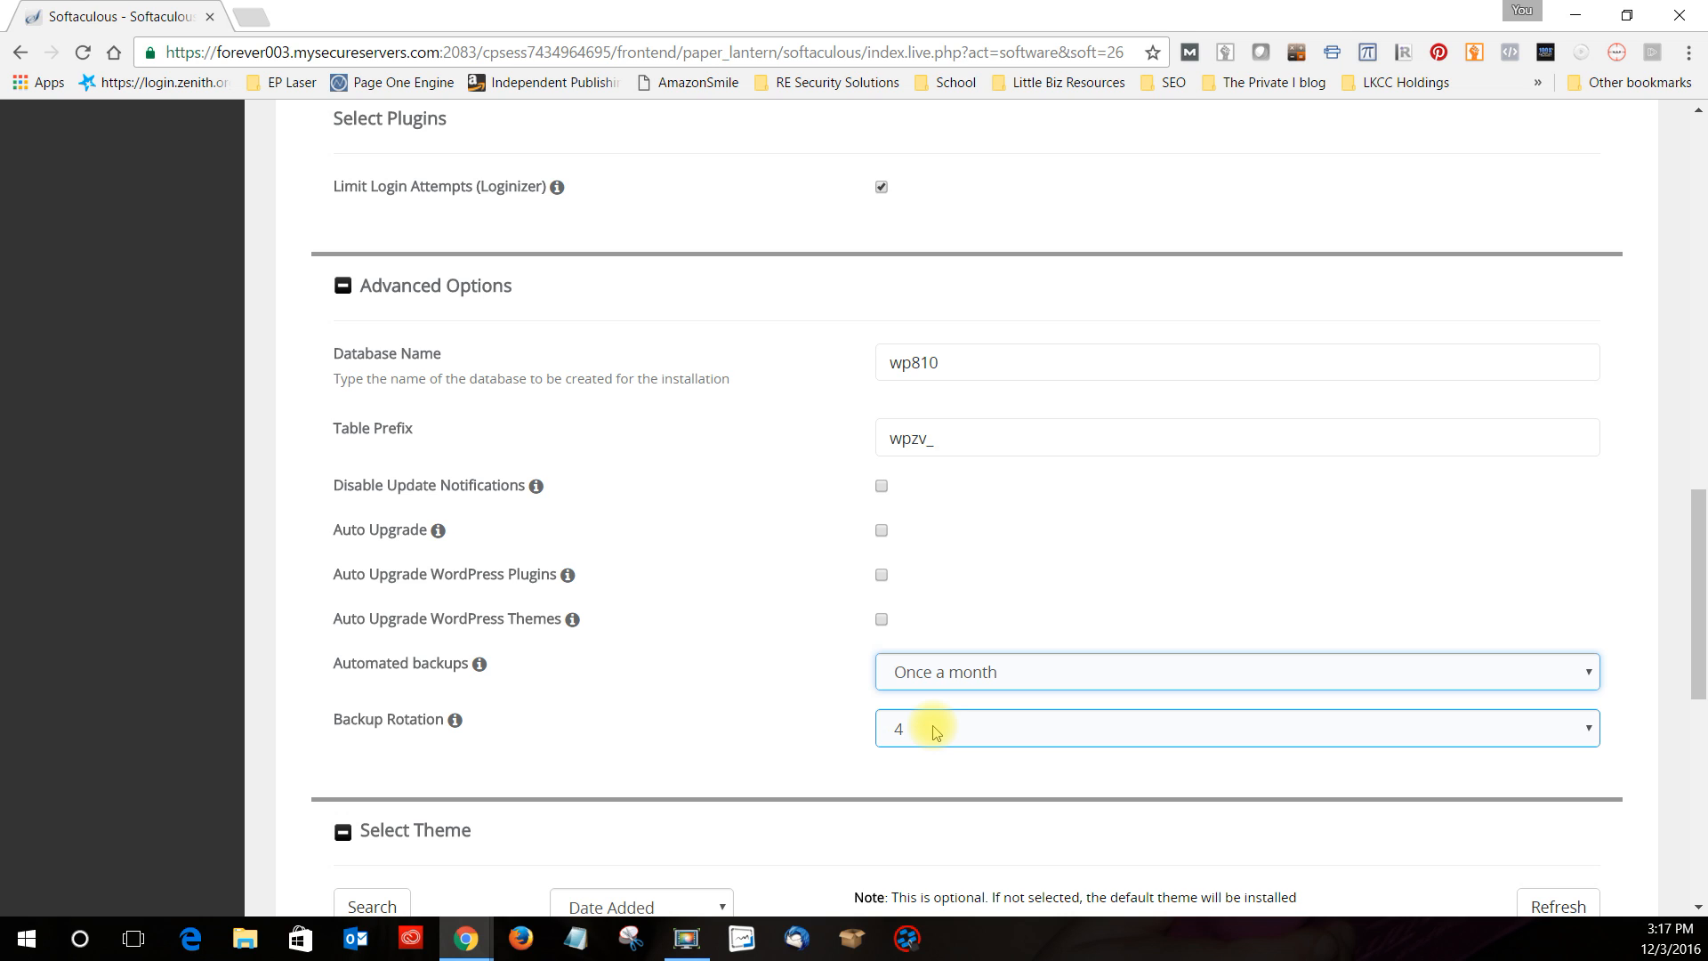
left_click(931, 726)
left_click(931, 531)
left_click(713, 682)
Select the Sensible WP theme for the site and start the WordPress installation
scroll(715, 683, "down", 3)
scroll(739, 573, "up", 1)
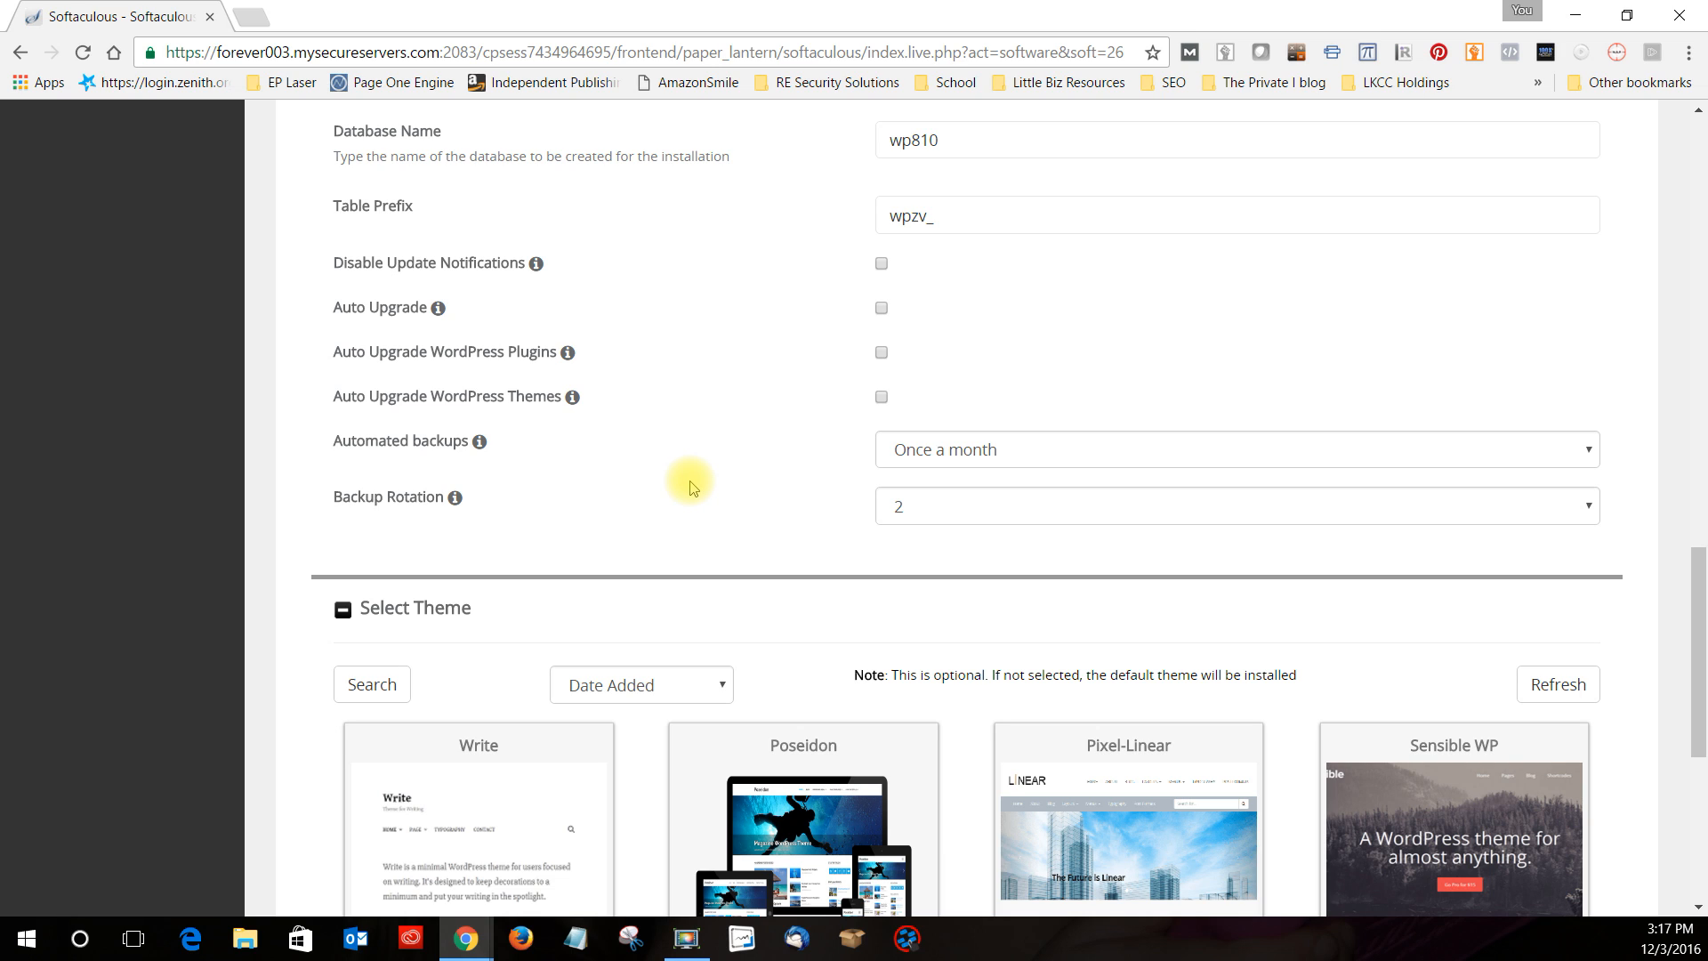
scroll(694, 427, "down", 3)
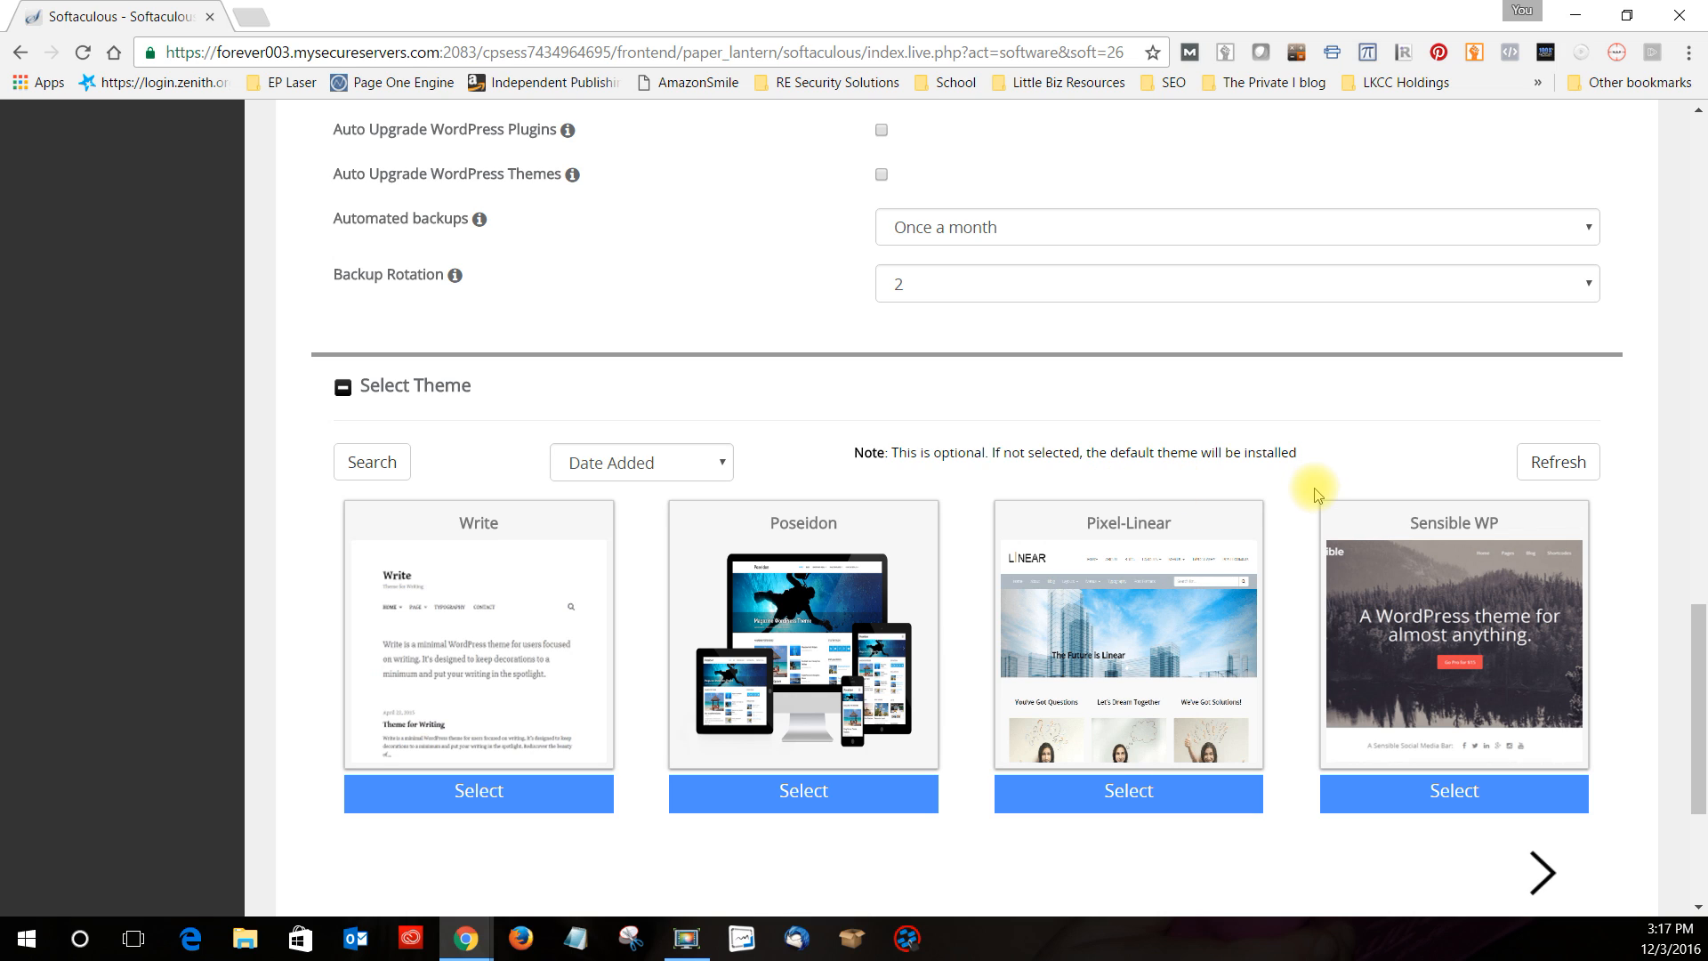
scroll(1300, 498, "down", 2)
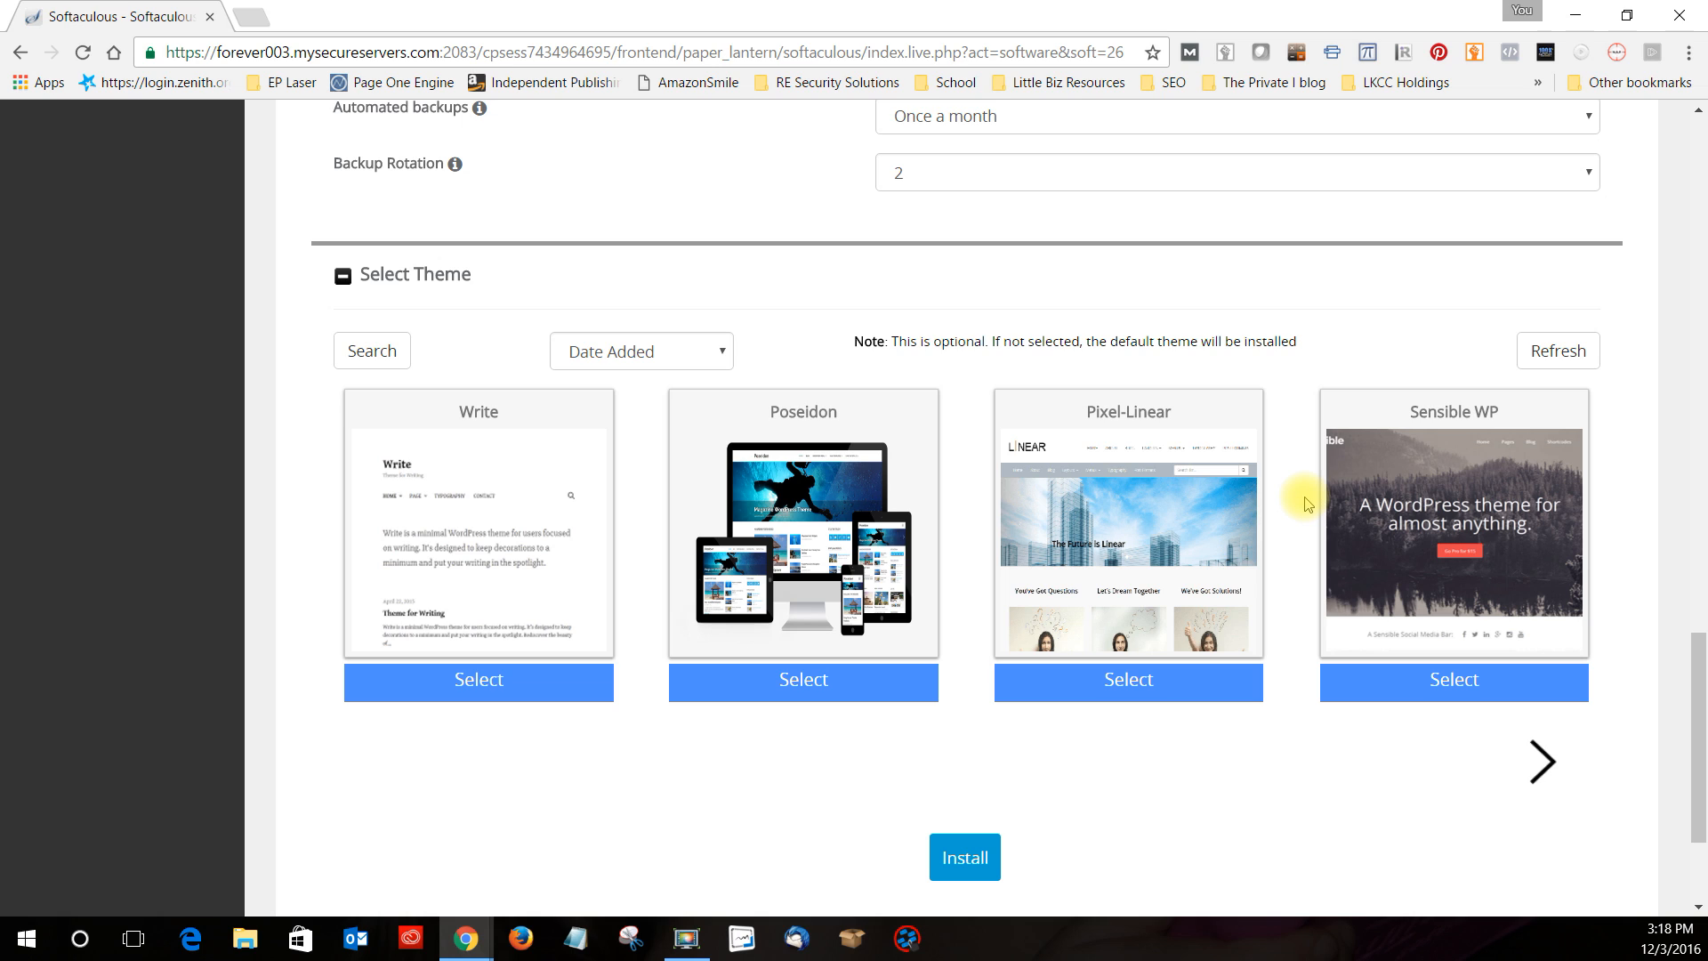
mouse_move(1482, 569)
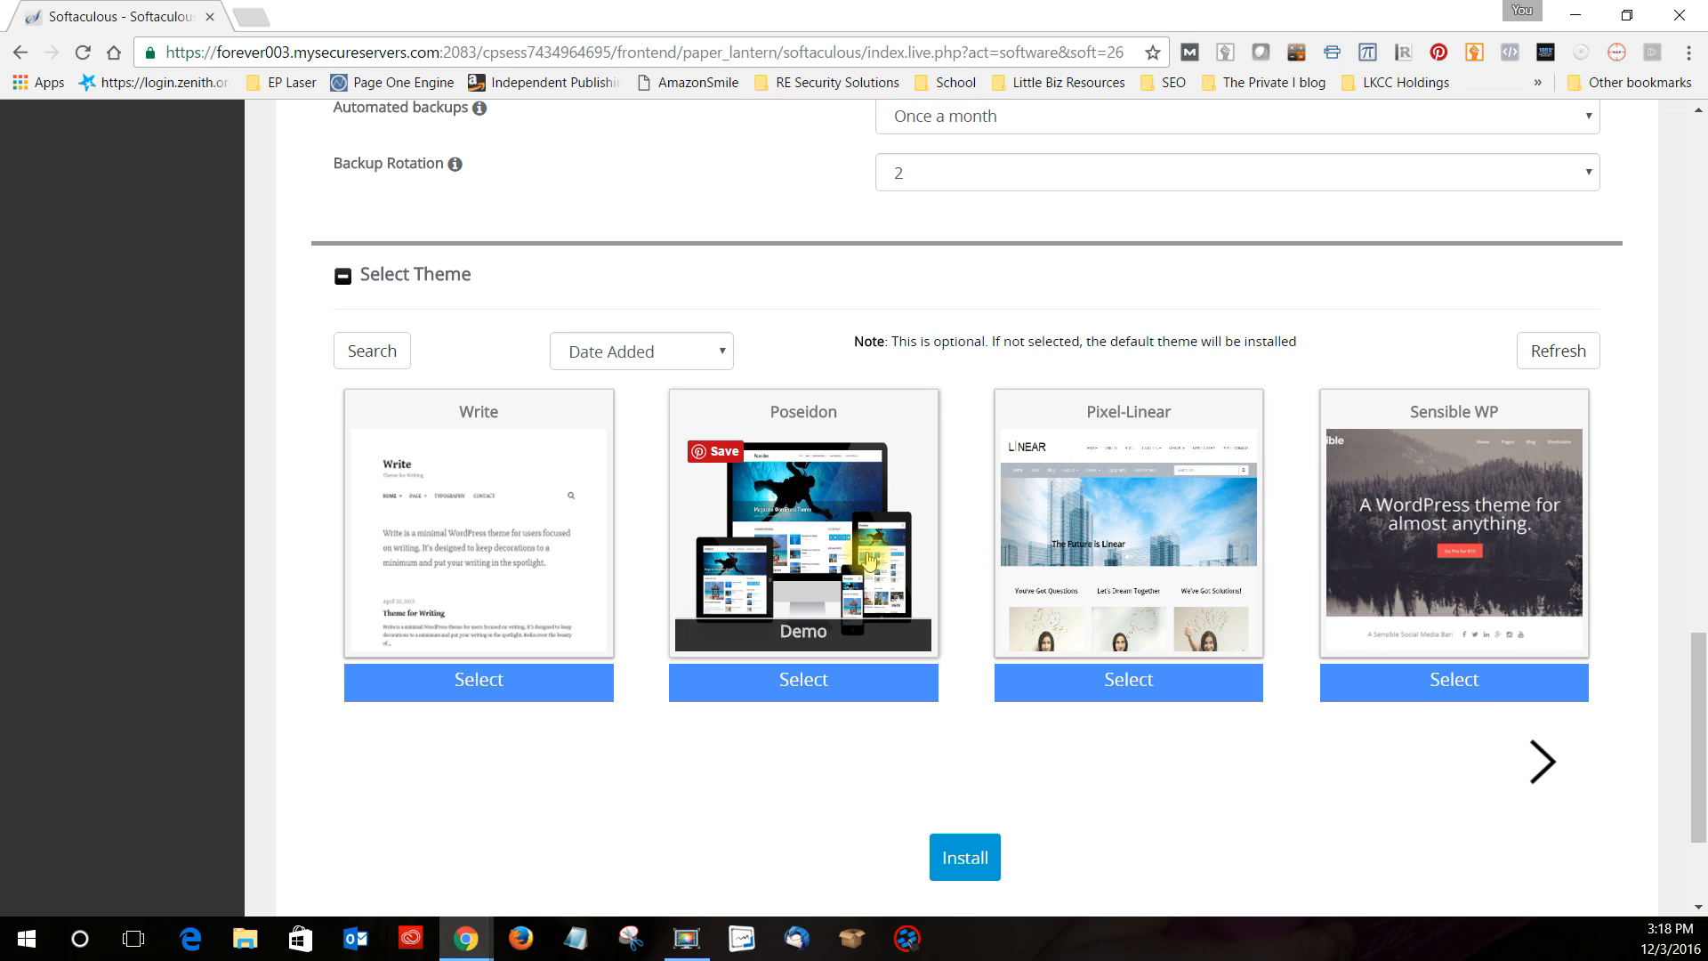
mouse_move(536, 583)
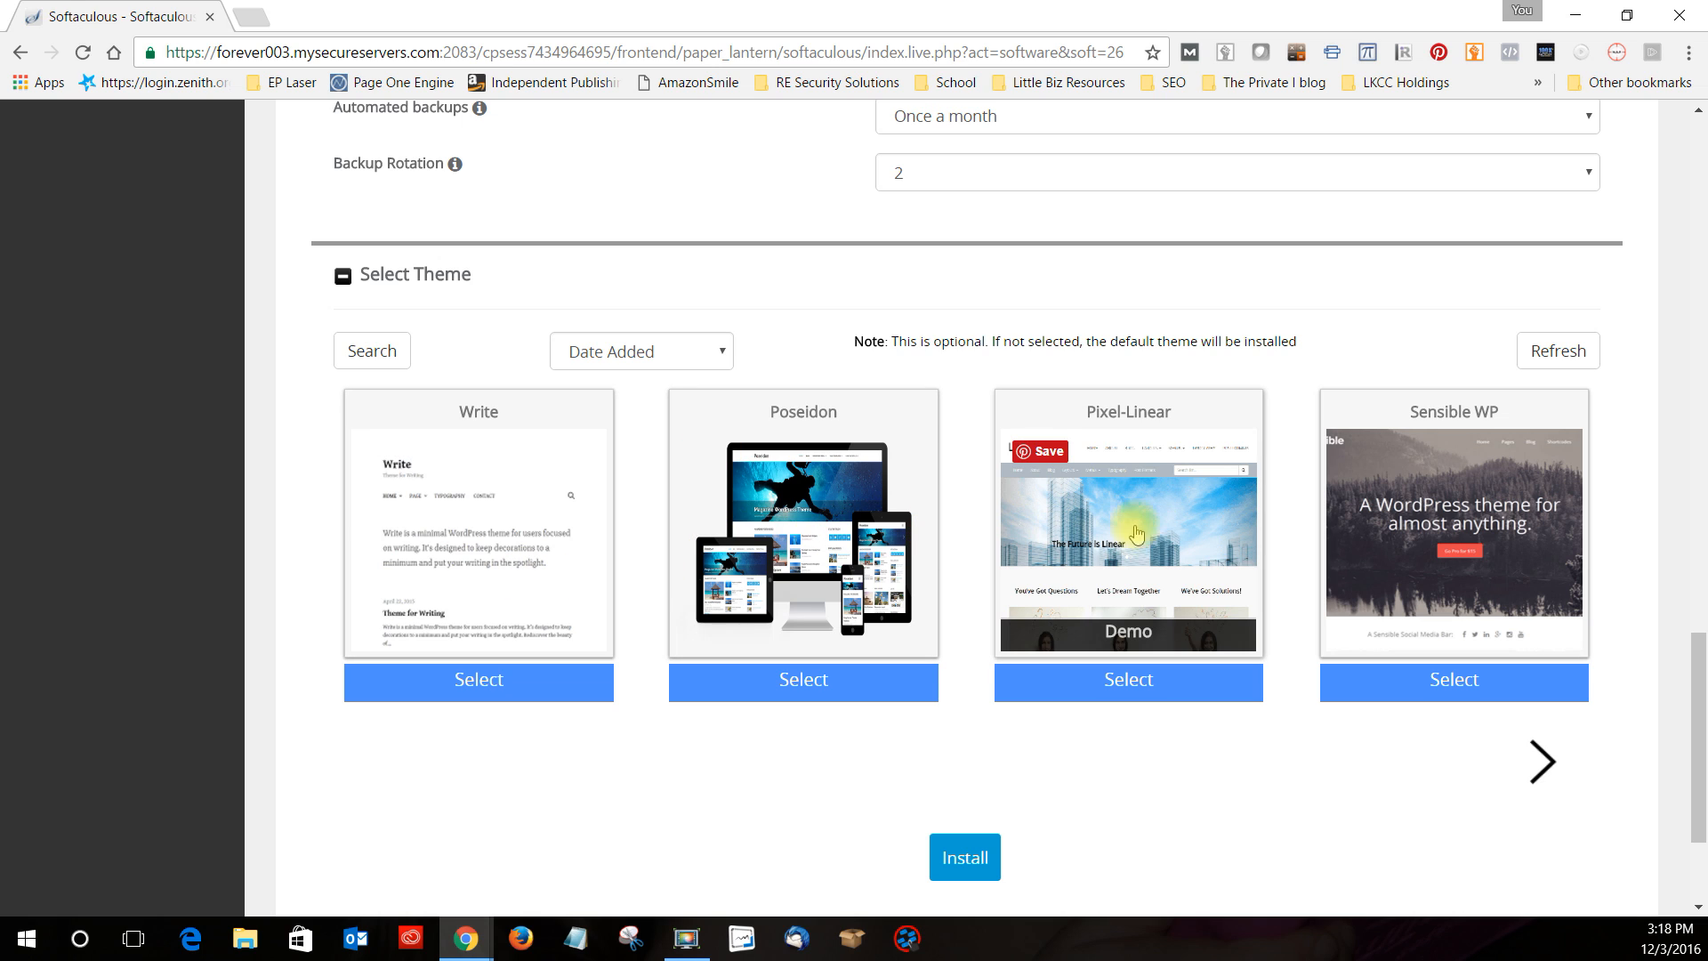
mouse_move(1440, 516)
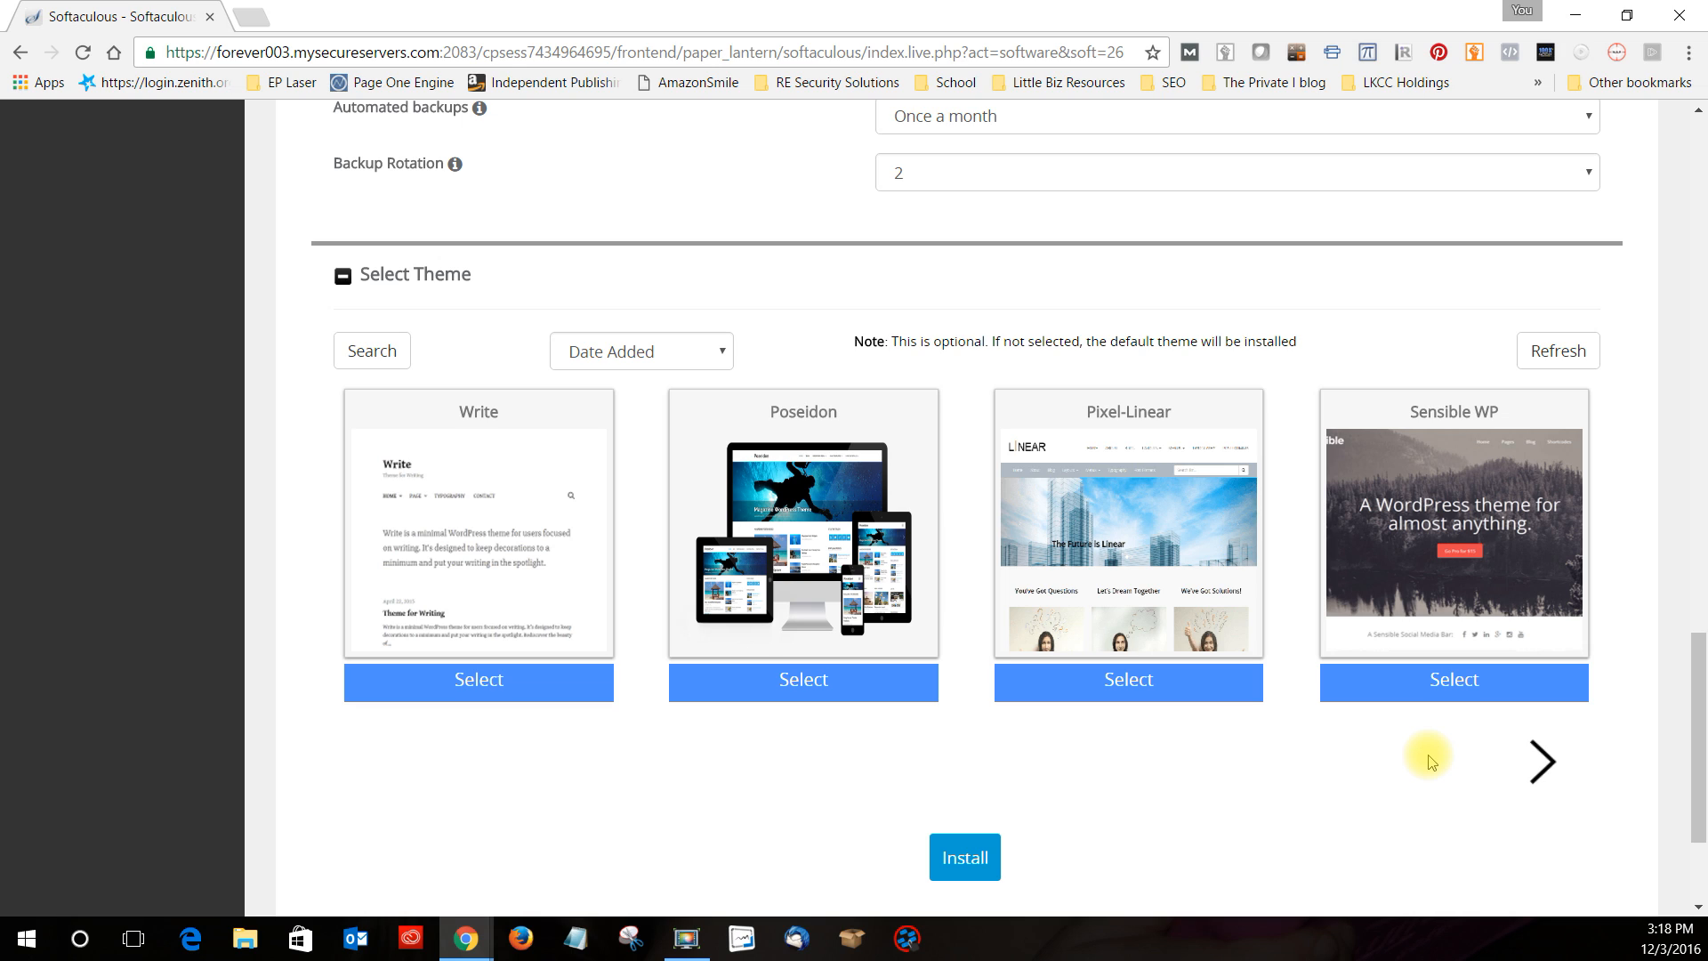
left_click(1460, 689)
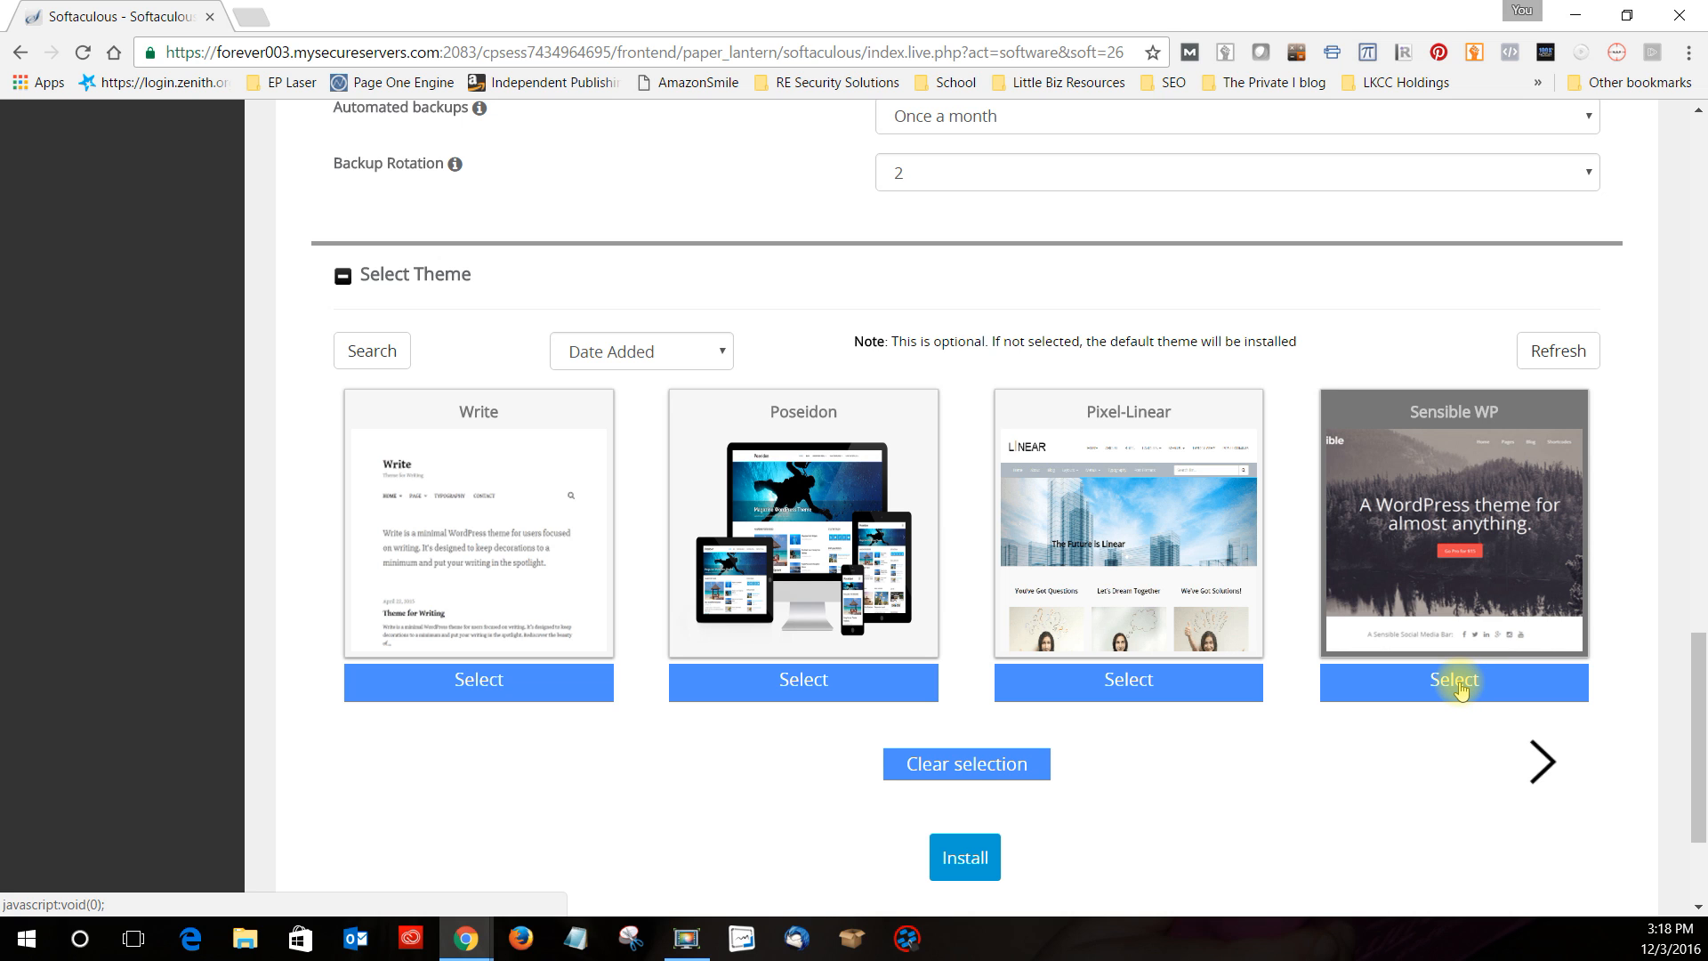
left_click(965, 857)
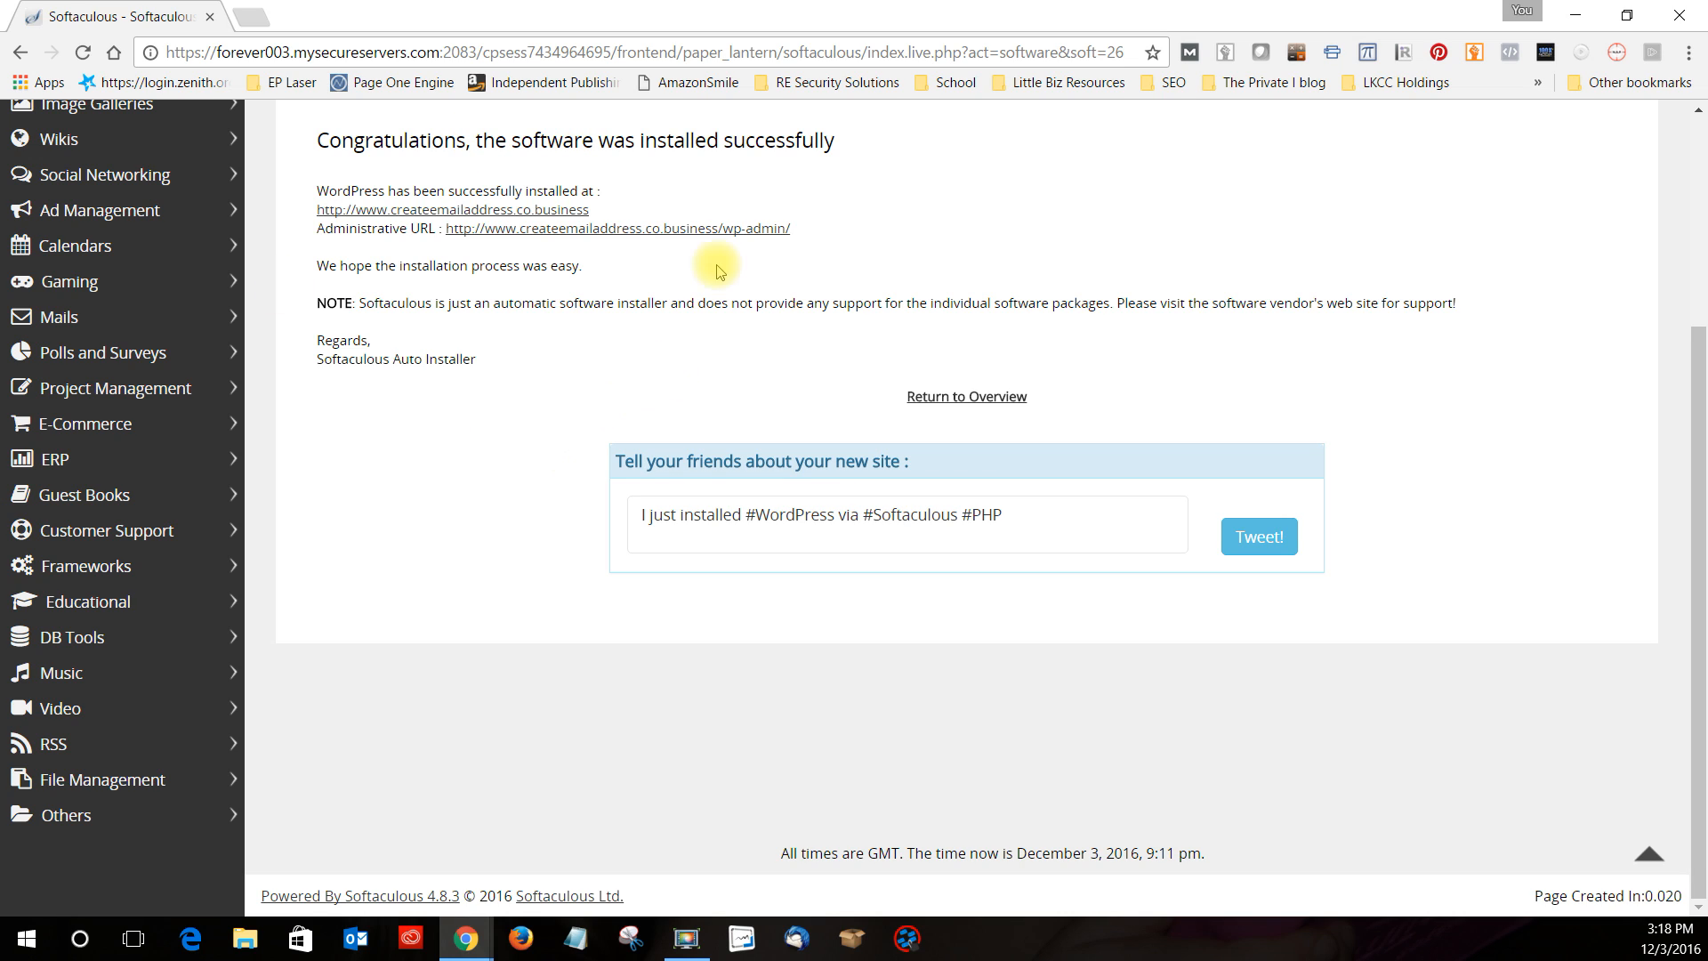
Open the new site's WordPress dashboard through its administrative URL and close the Softaculous page
left_click(665, 232)
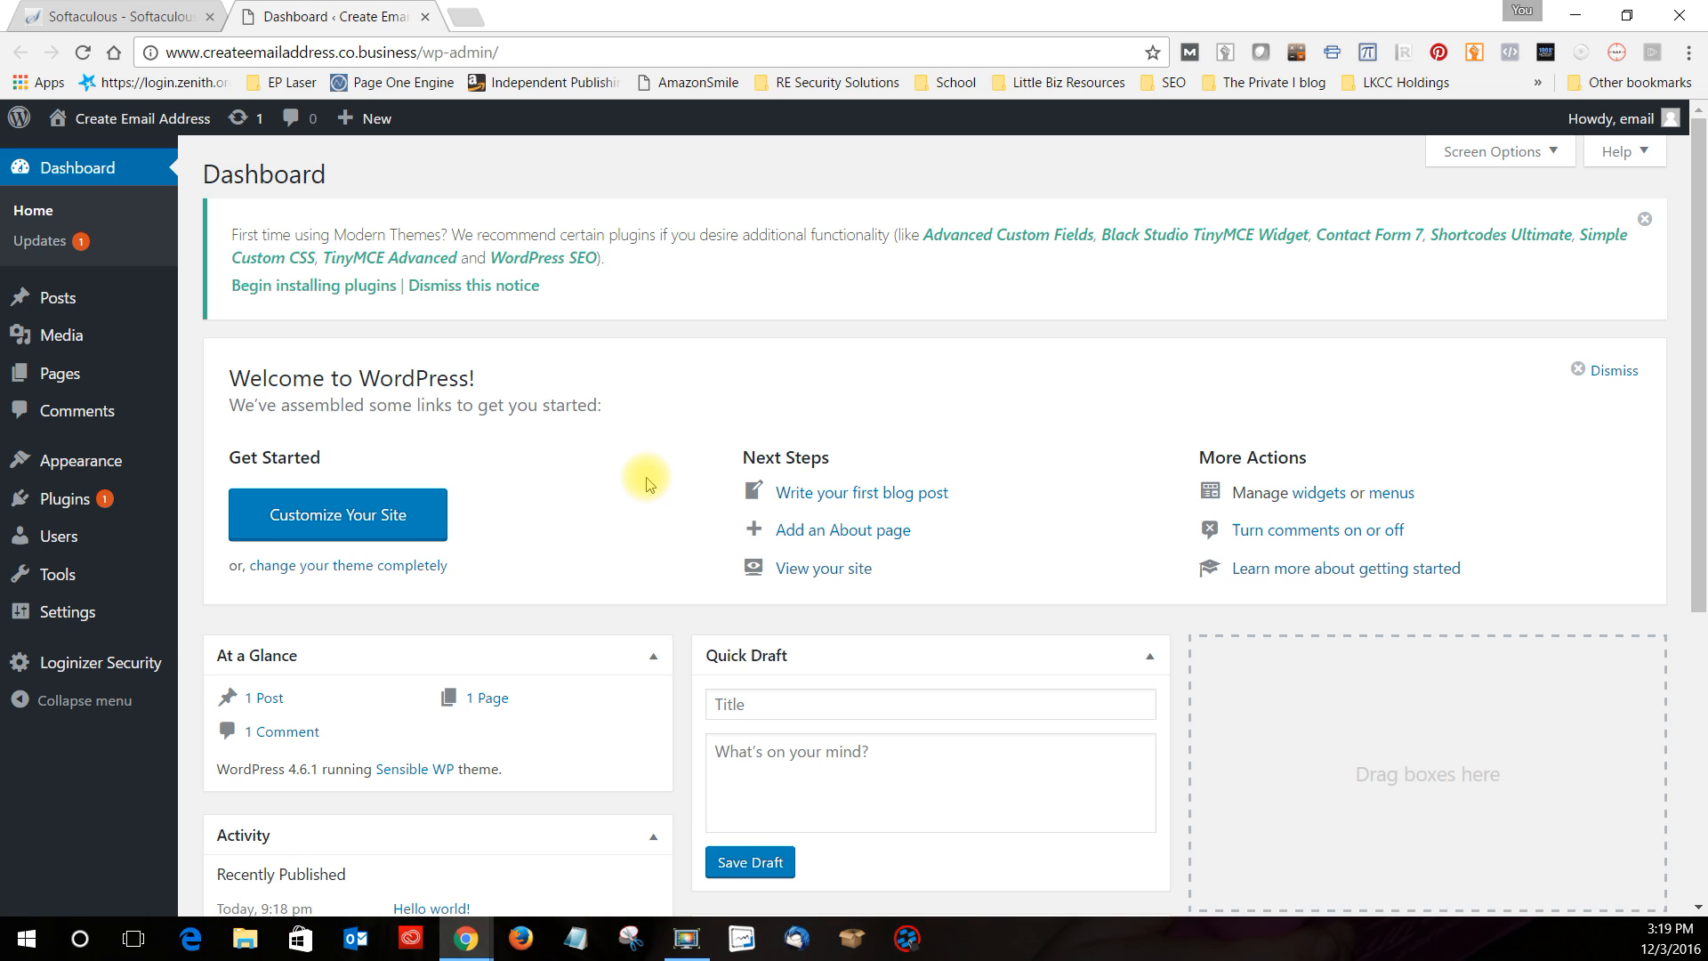
scroll(647, 485, "down", 3)
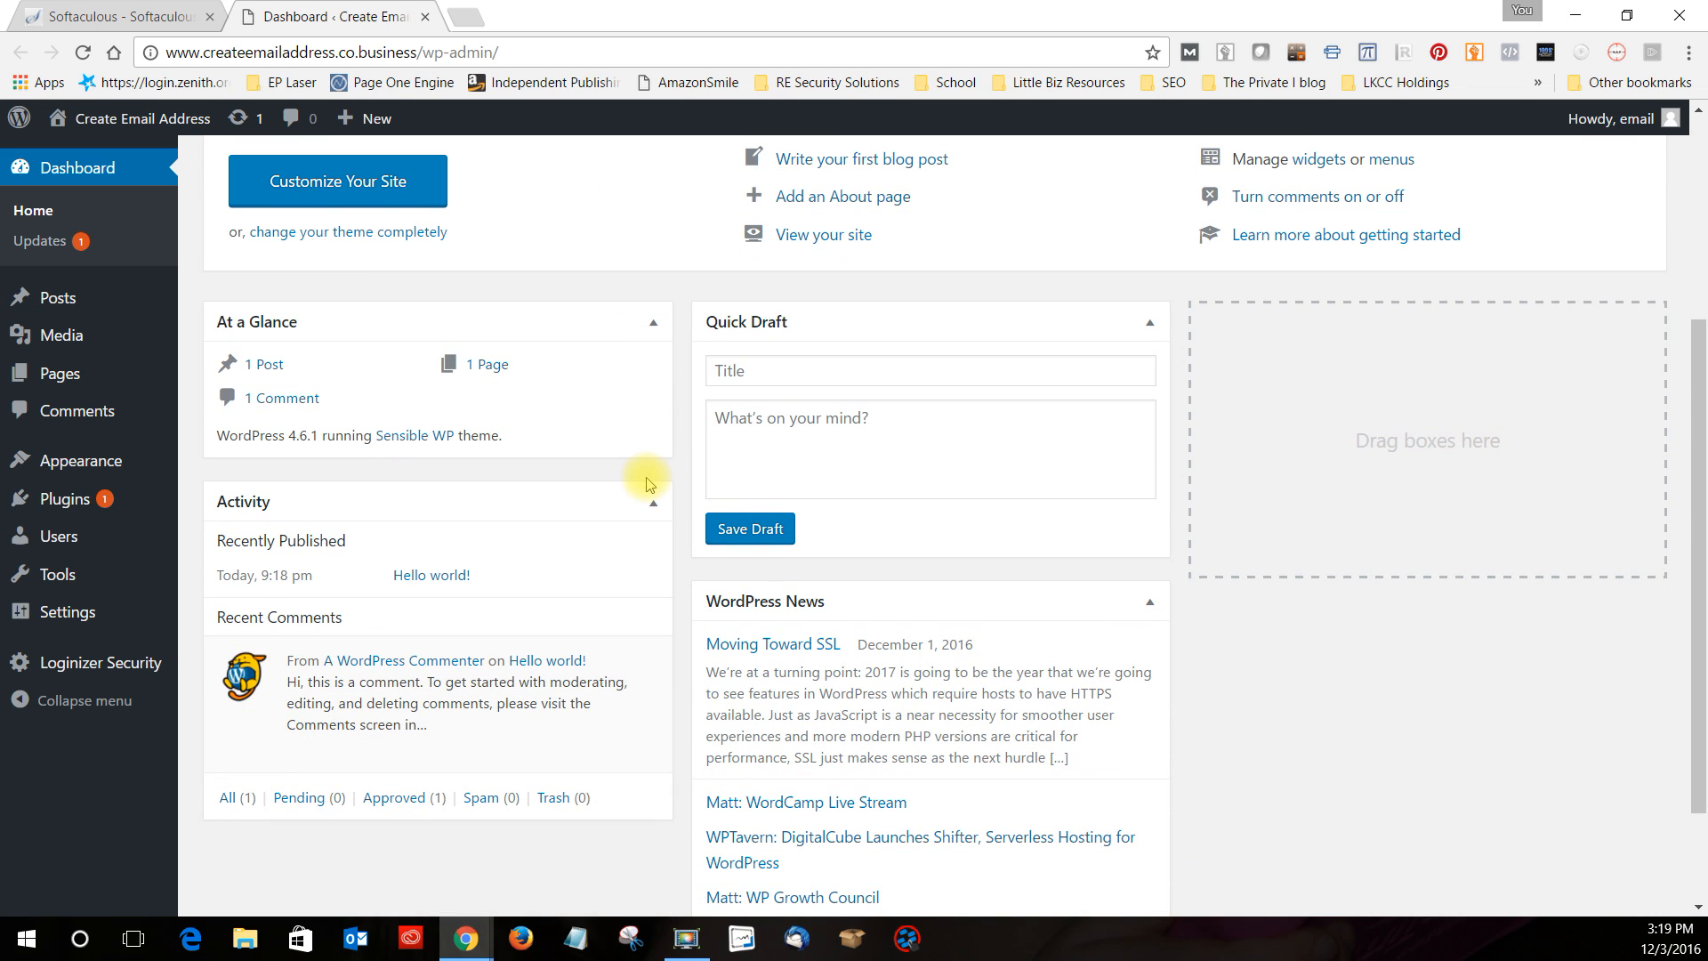
left_click(123, 16)
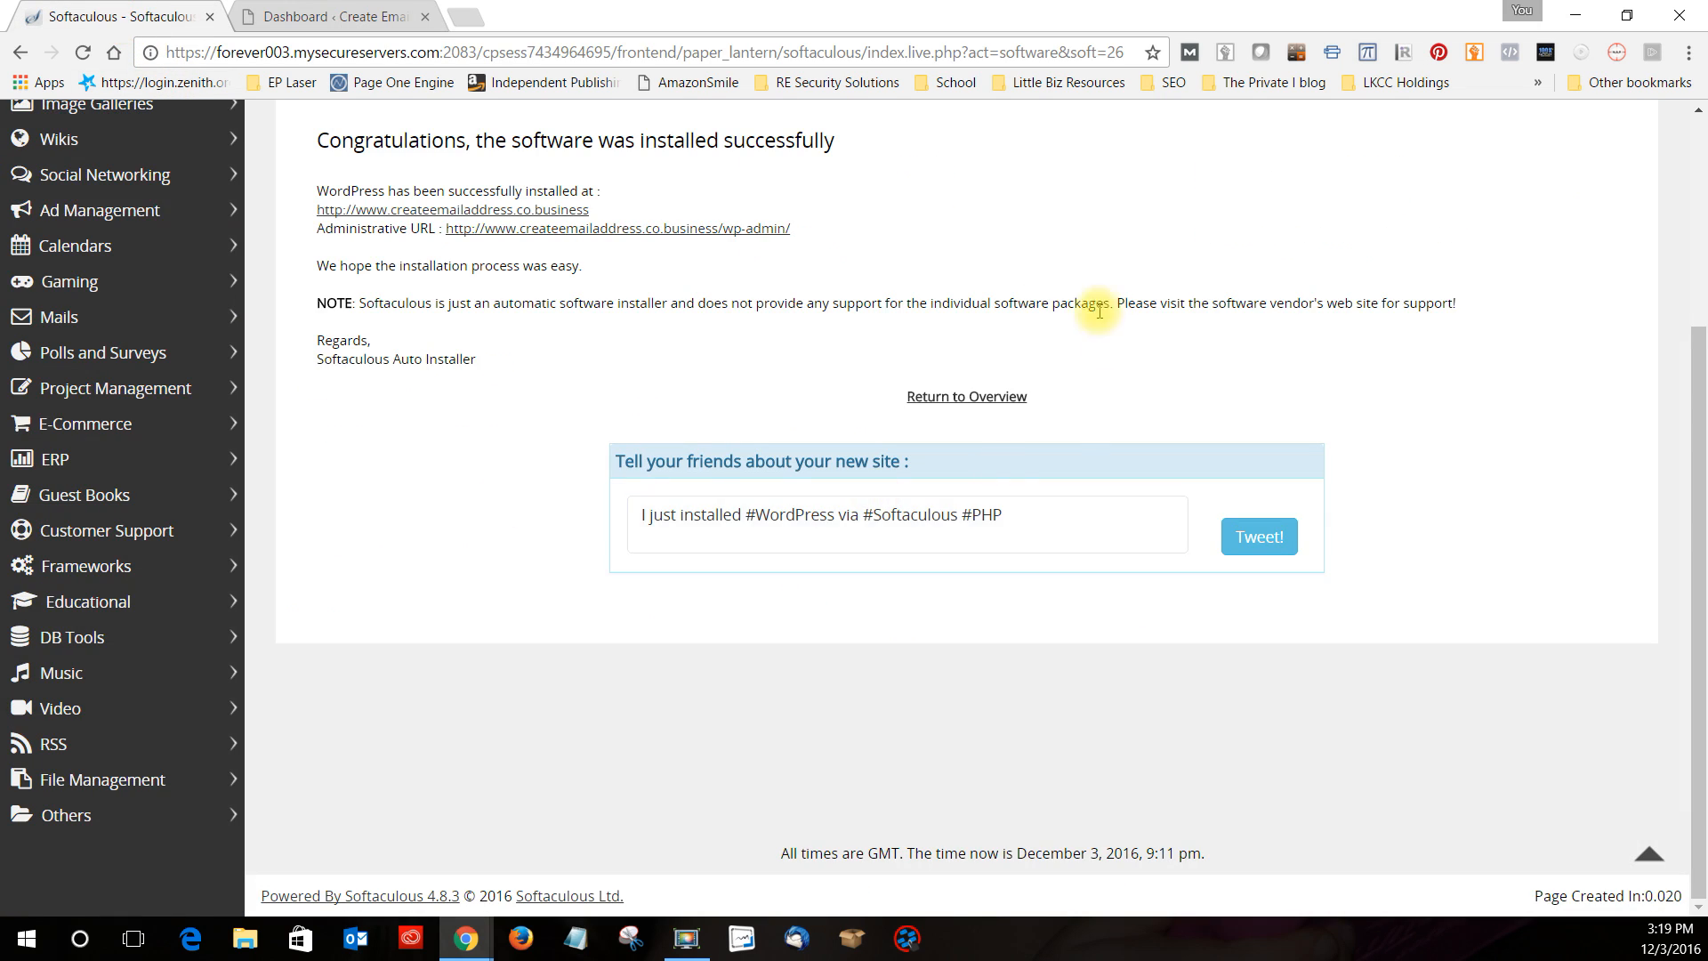
scroll(1220, 670, "up", 3)
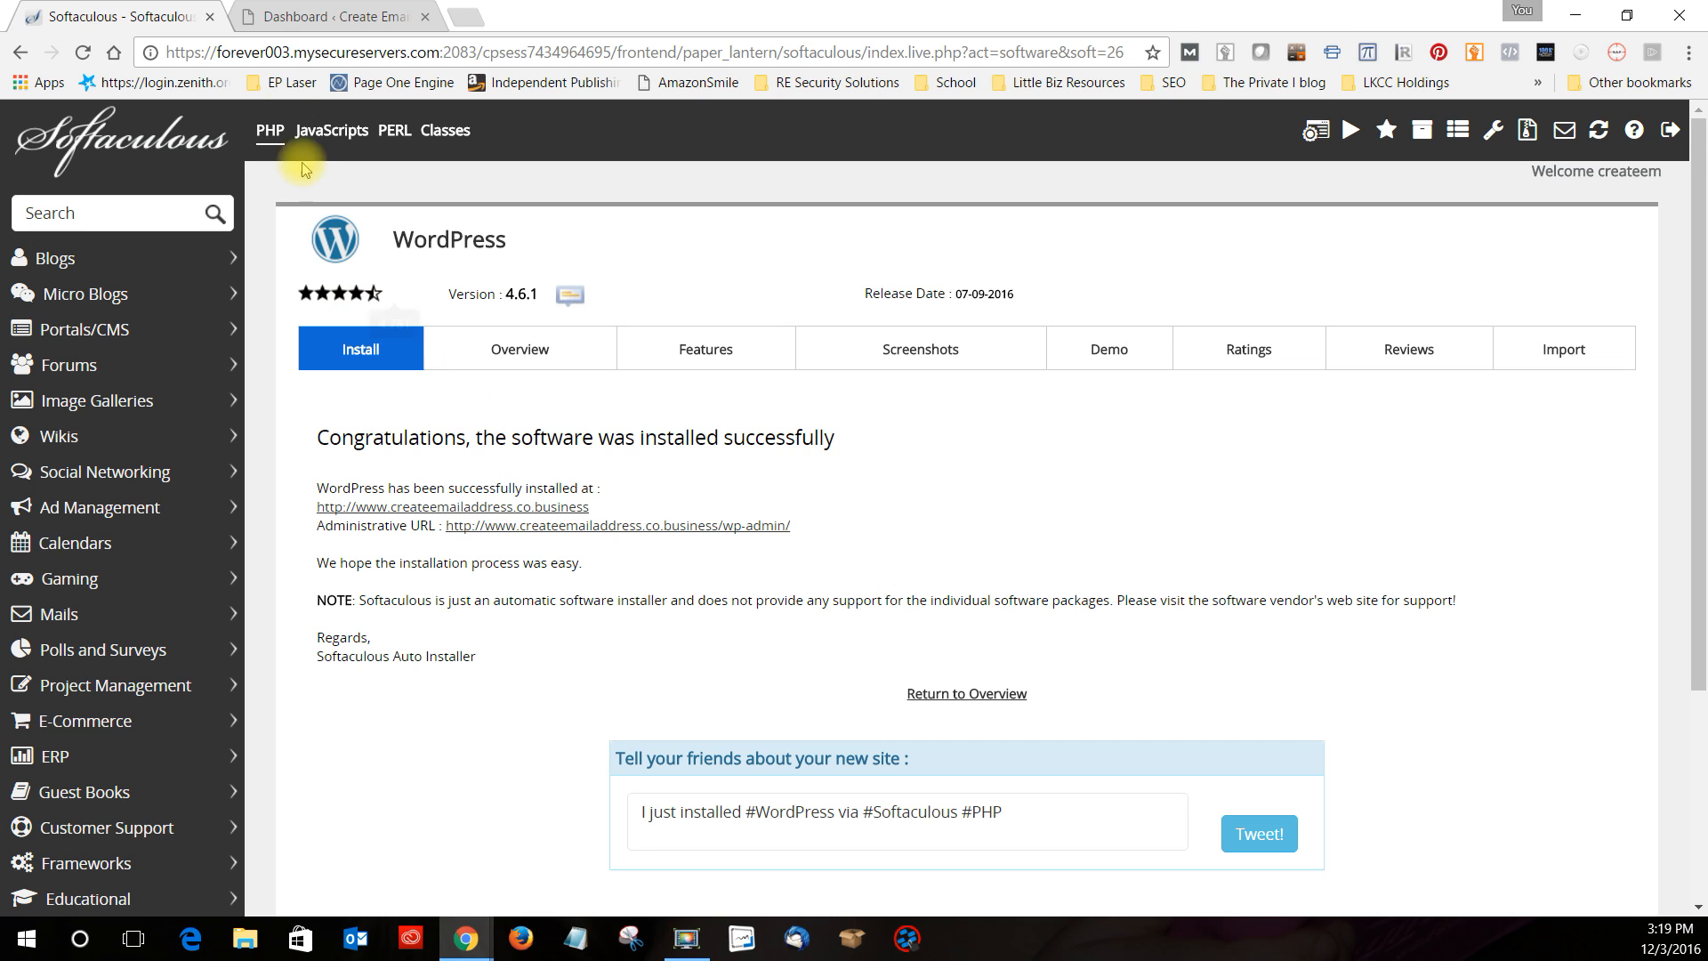
left_click(210, 16)
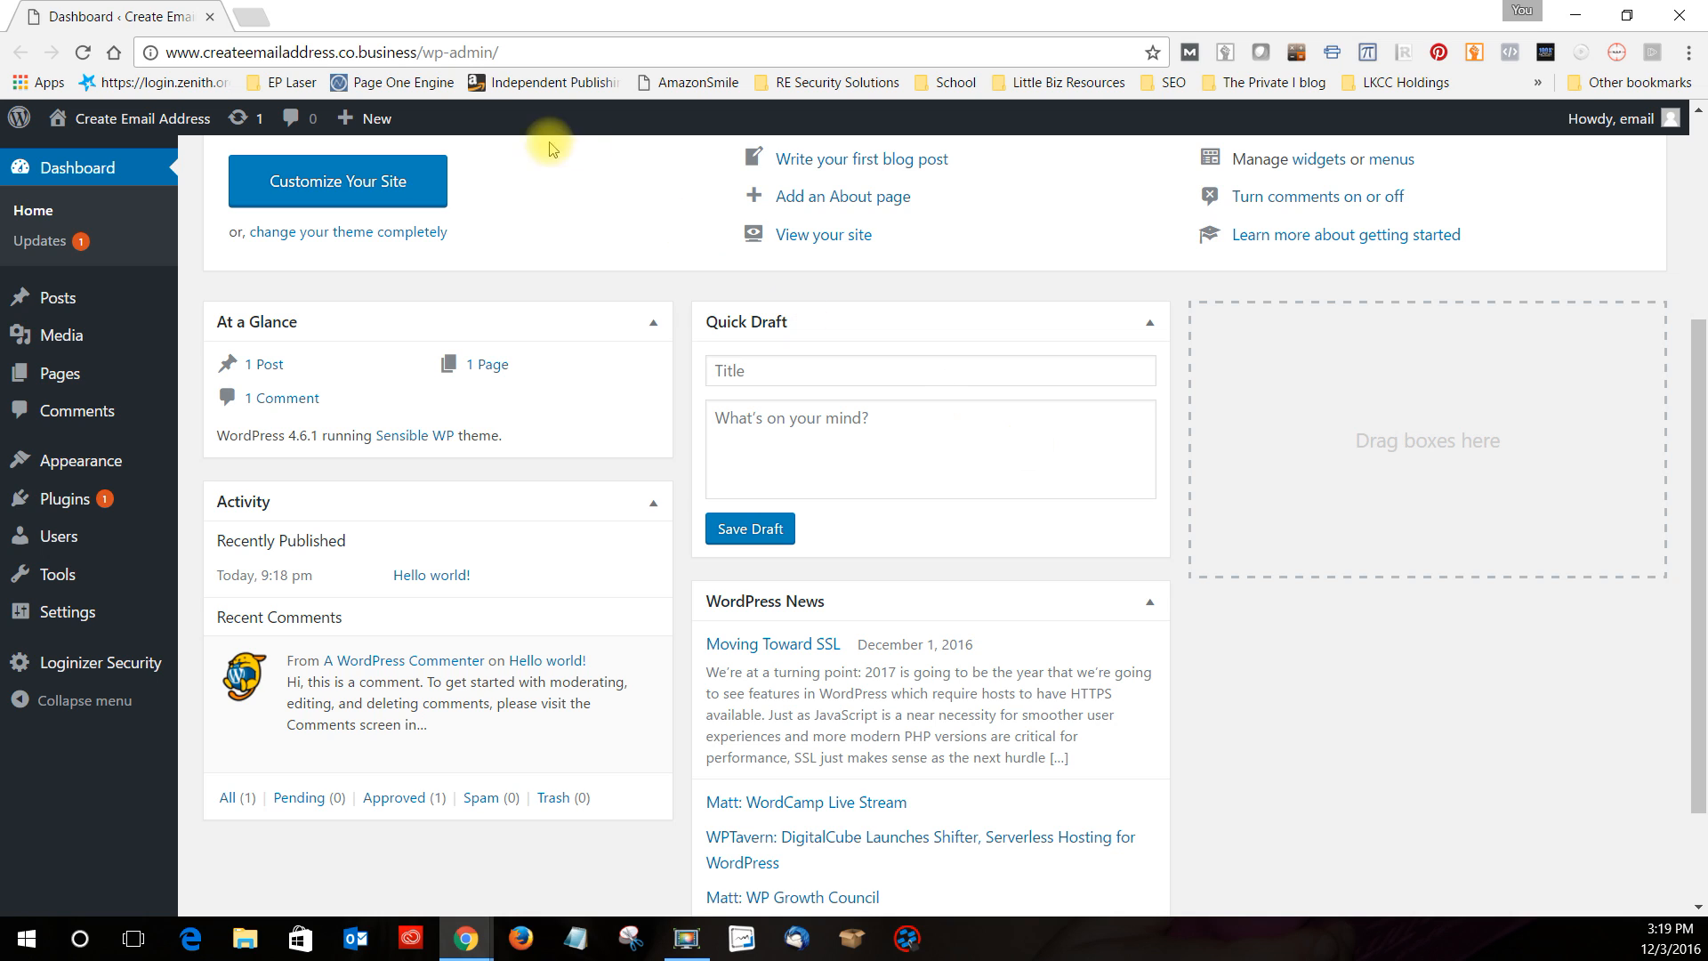
View the live site in a separate tab, look through its default blog page, and close it
mouse_move(133, 118)
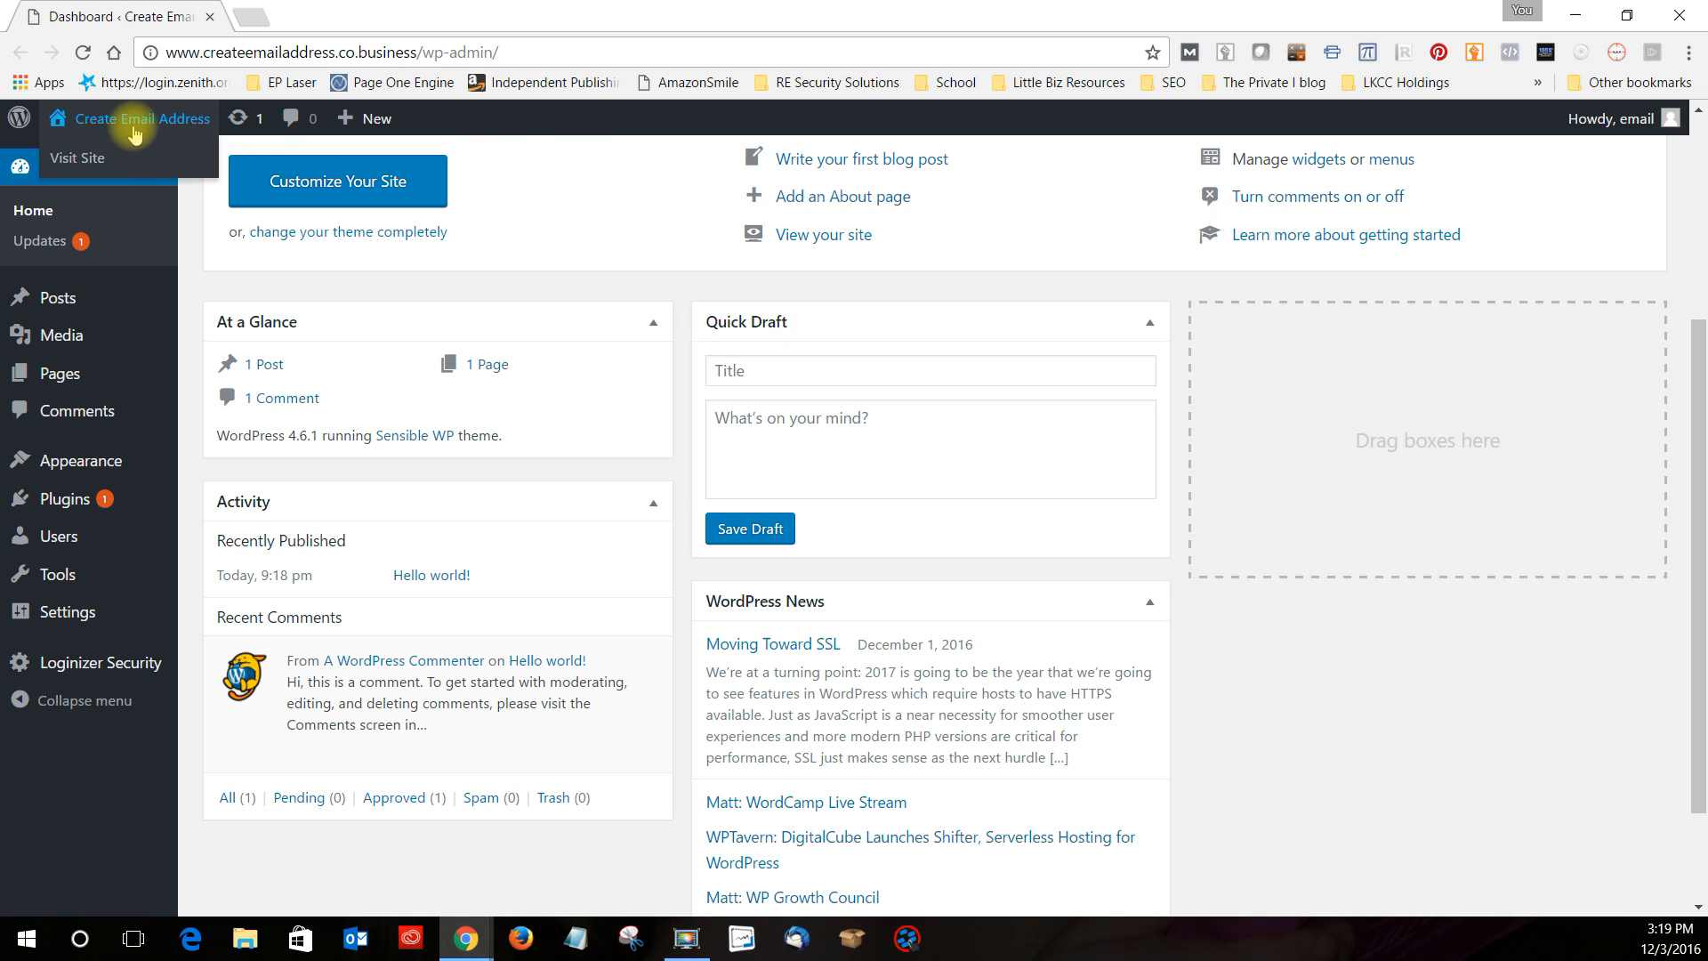
right_click(80, 160)
left_click(105, 165)
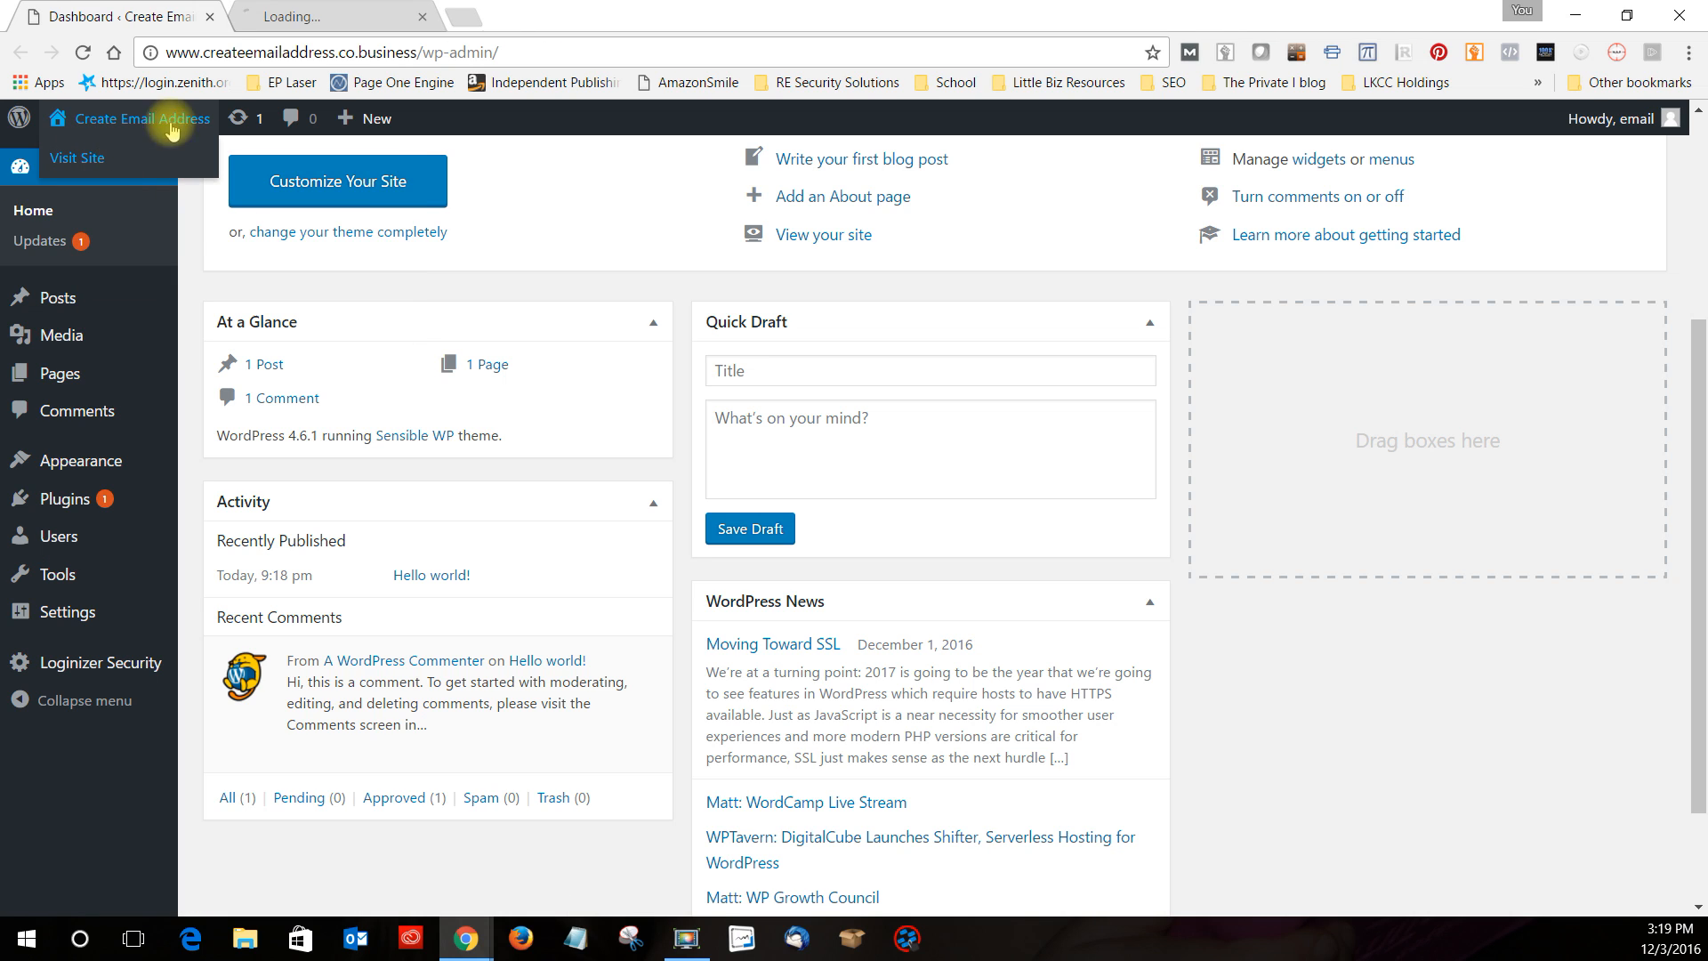
left_click(296, 16)
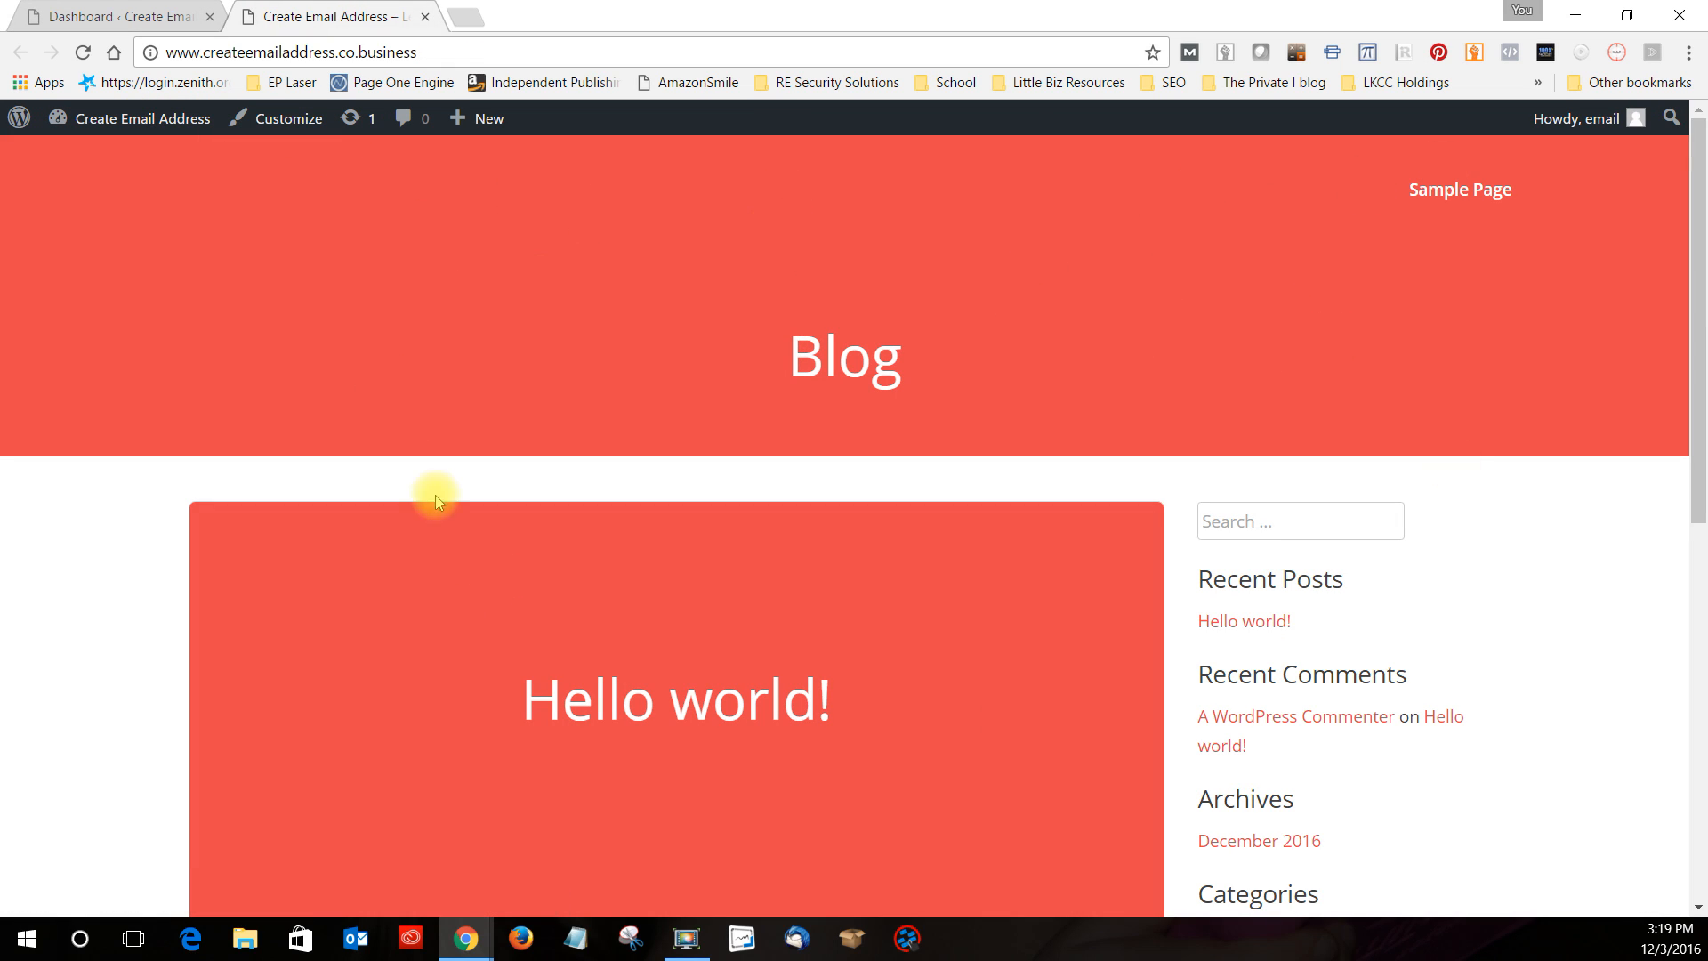
scroll(1454, 574, "down", 6)
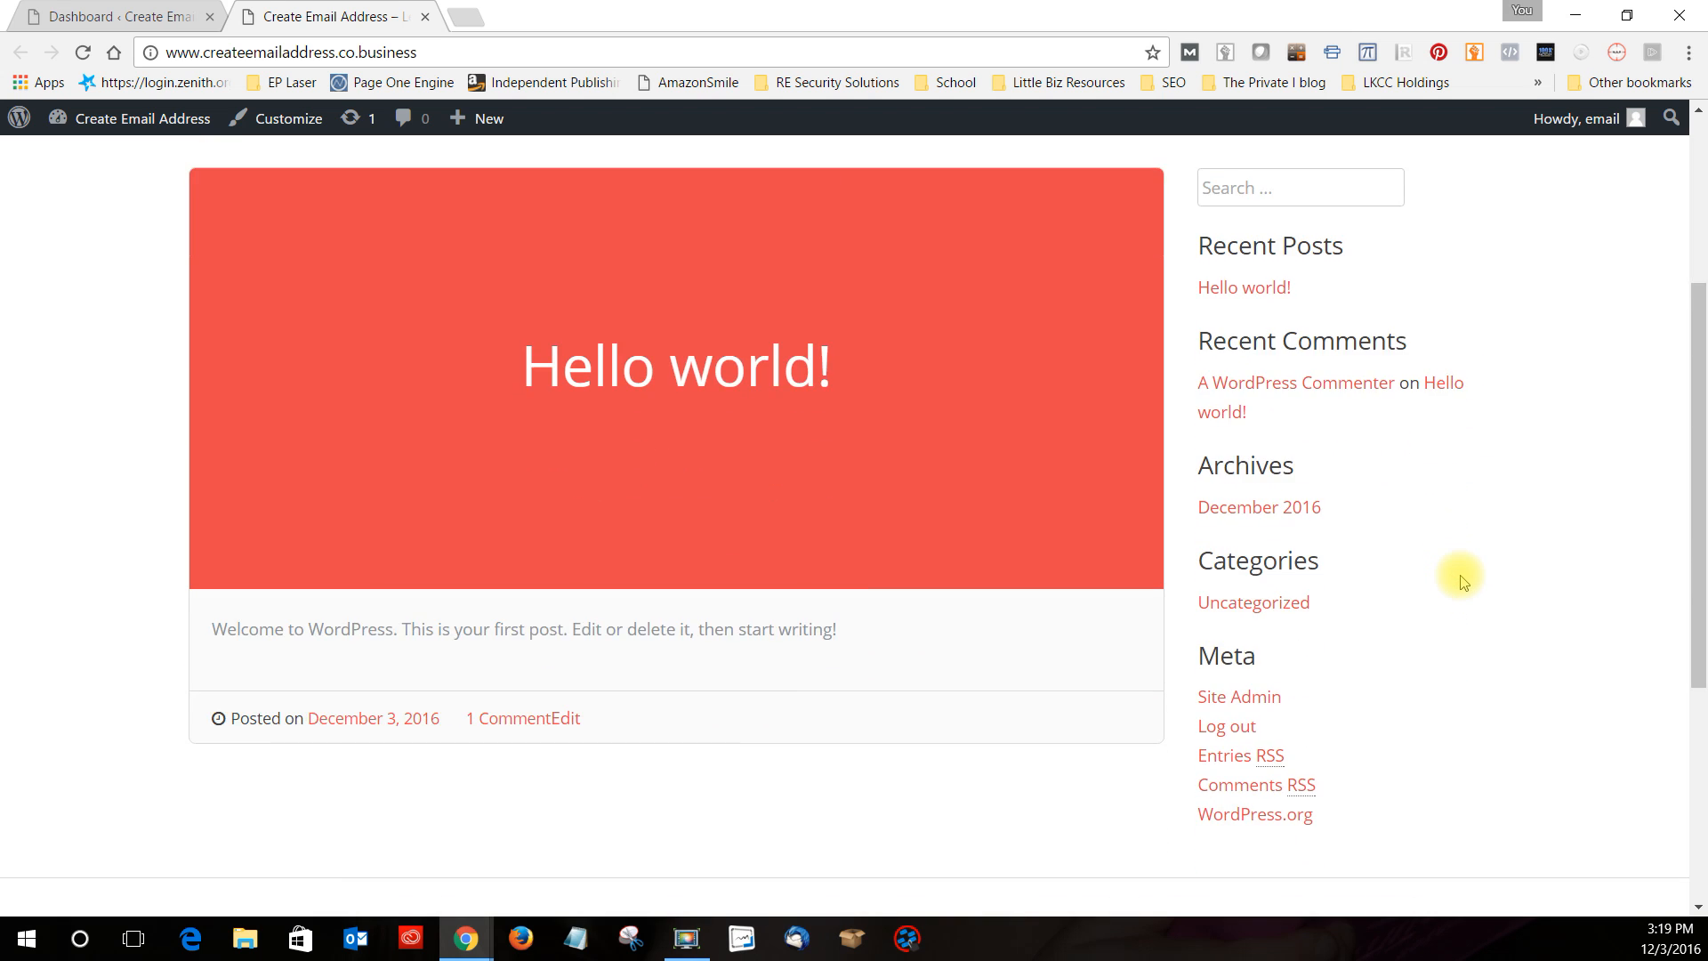
scroll(1463, 581, "down", 3)
scroll(1463, 581, "up", 7)
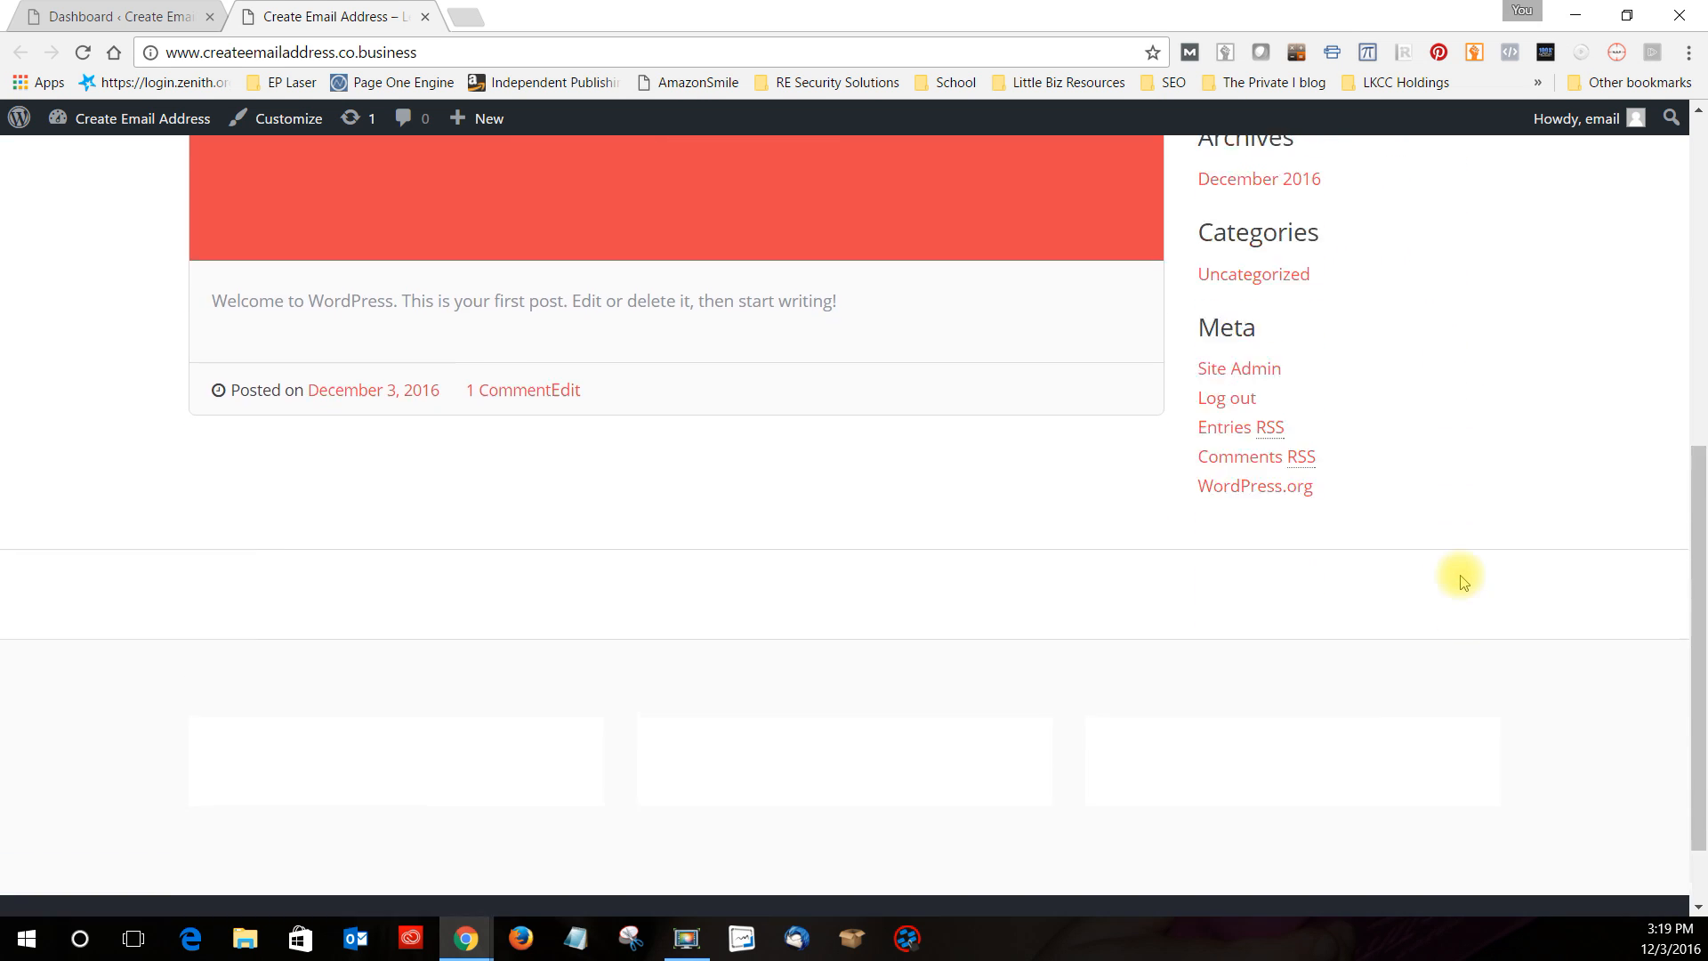
scroll(1463, 581, "up", 2)
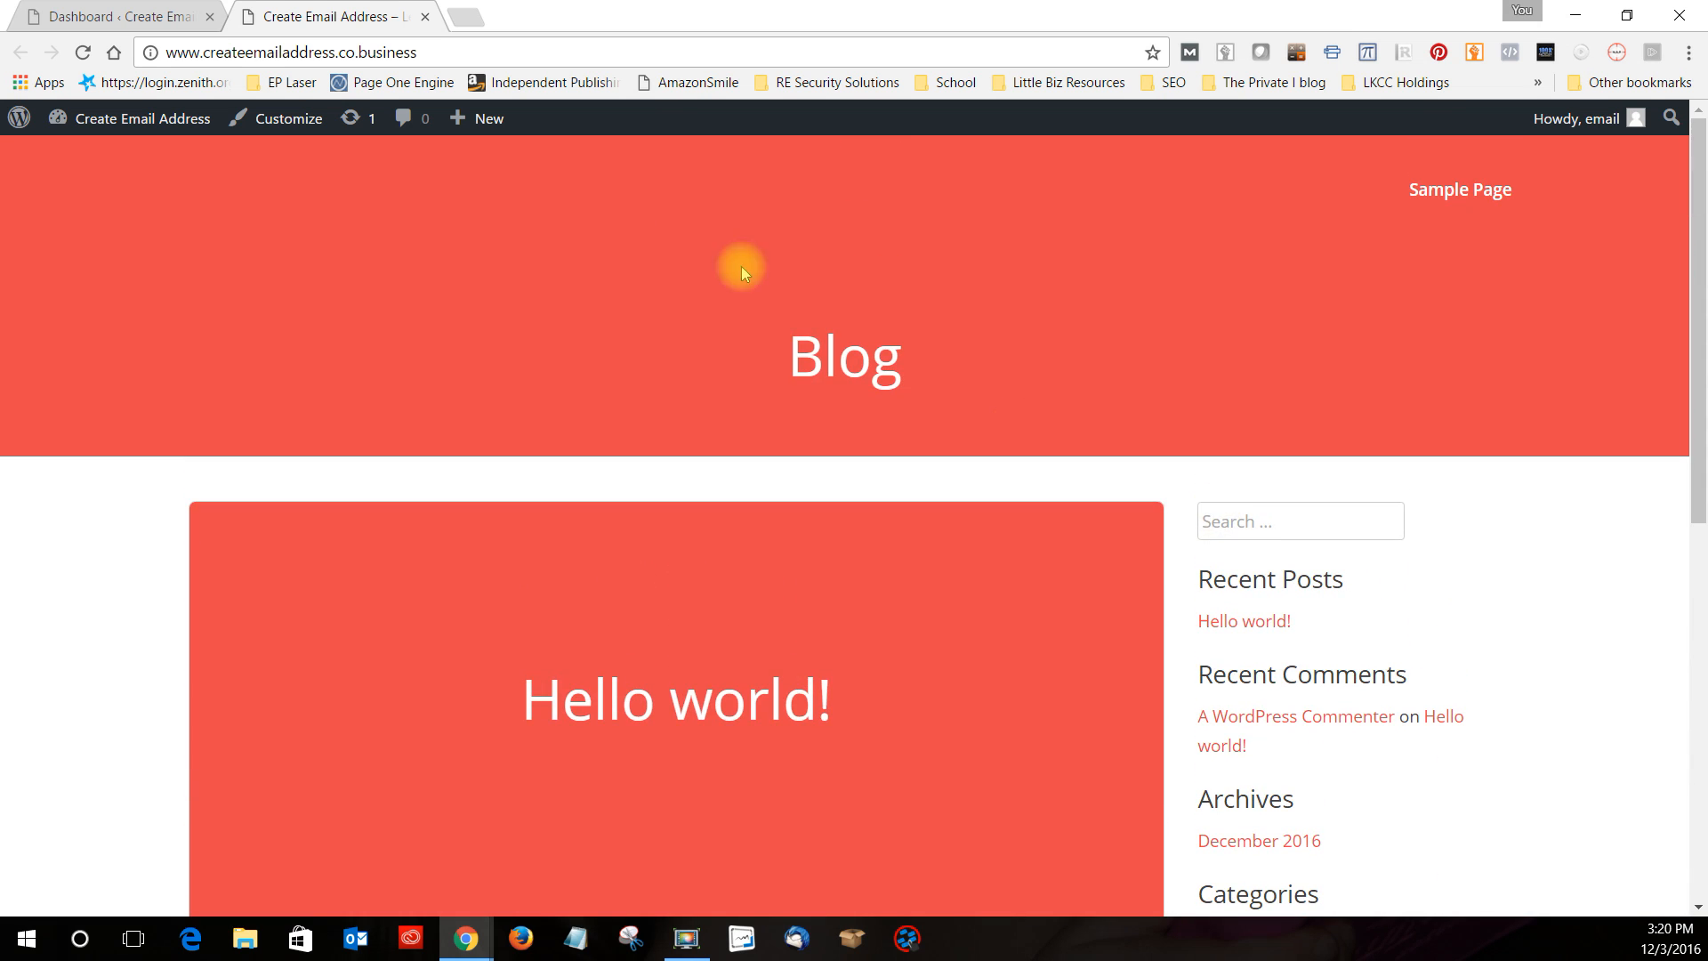
left_click(387, 16)
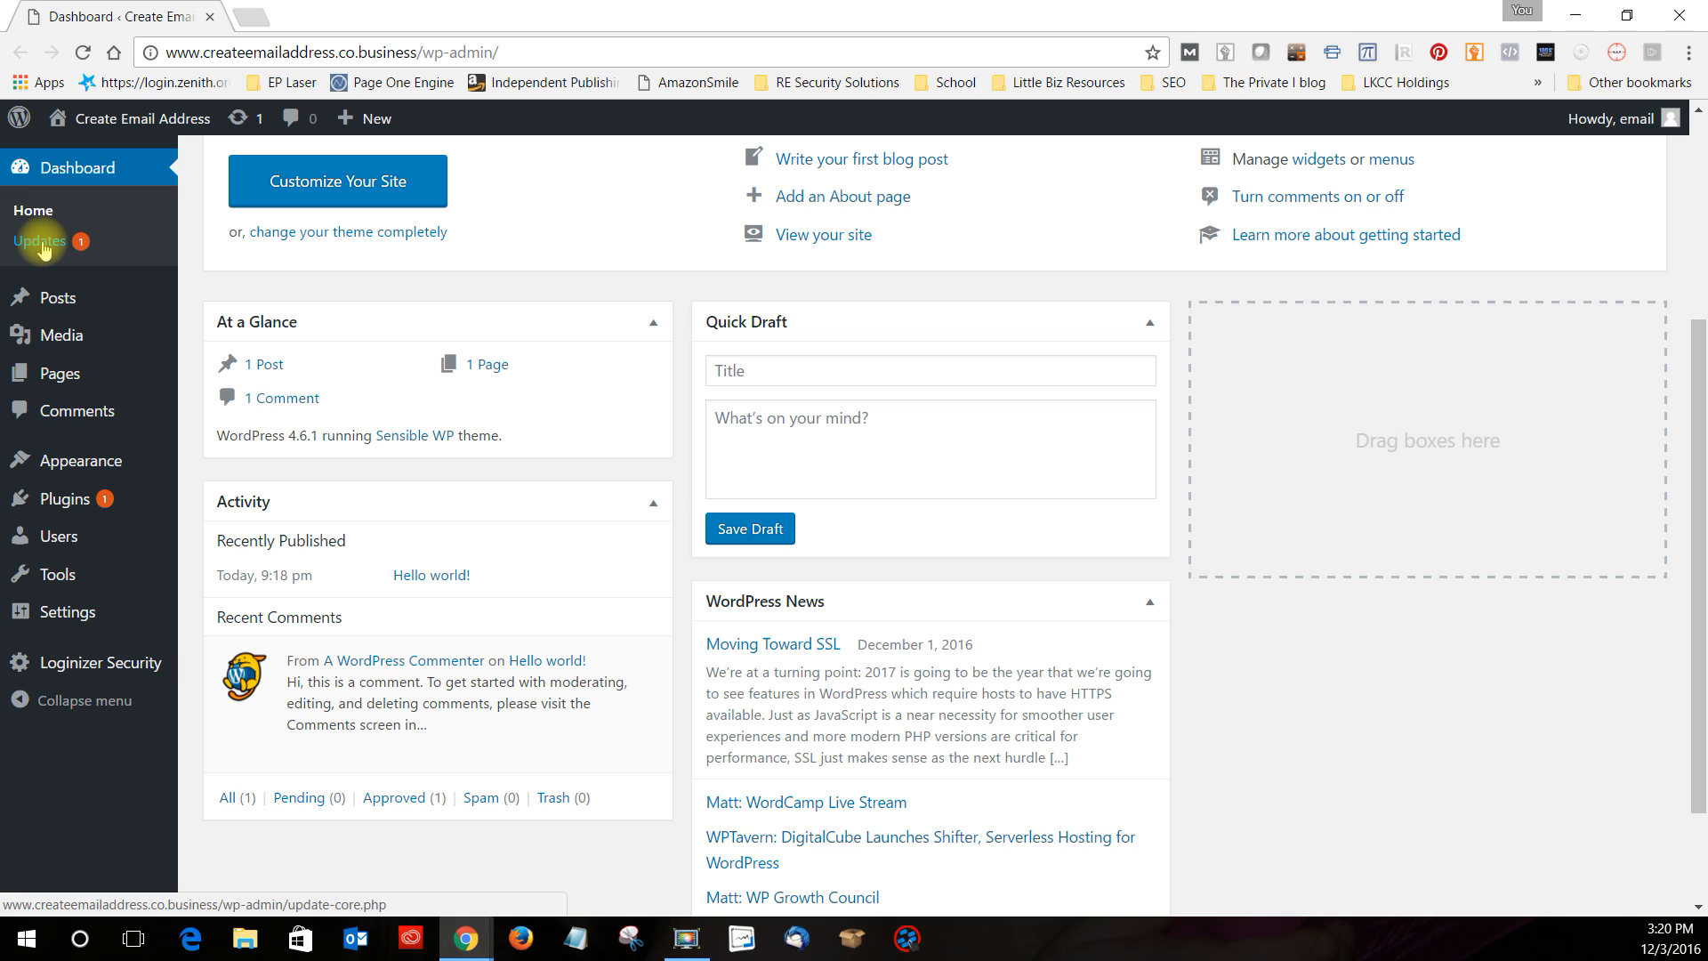
Open the installed plugins list and update the Loginizer plugin to version 1.3.1
mouse_move(69, 507)
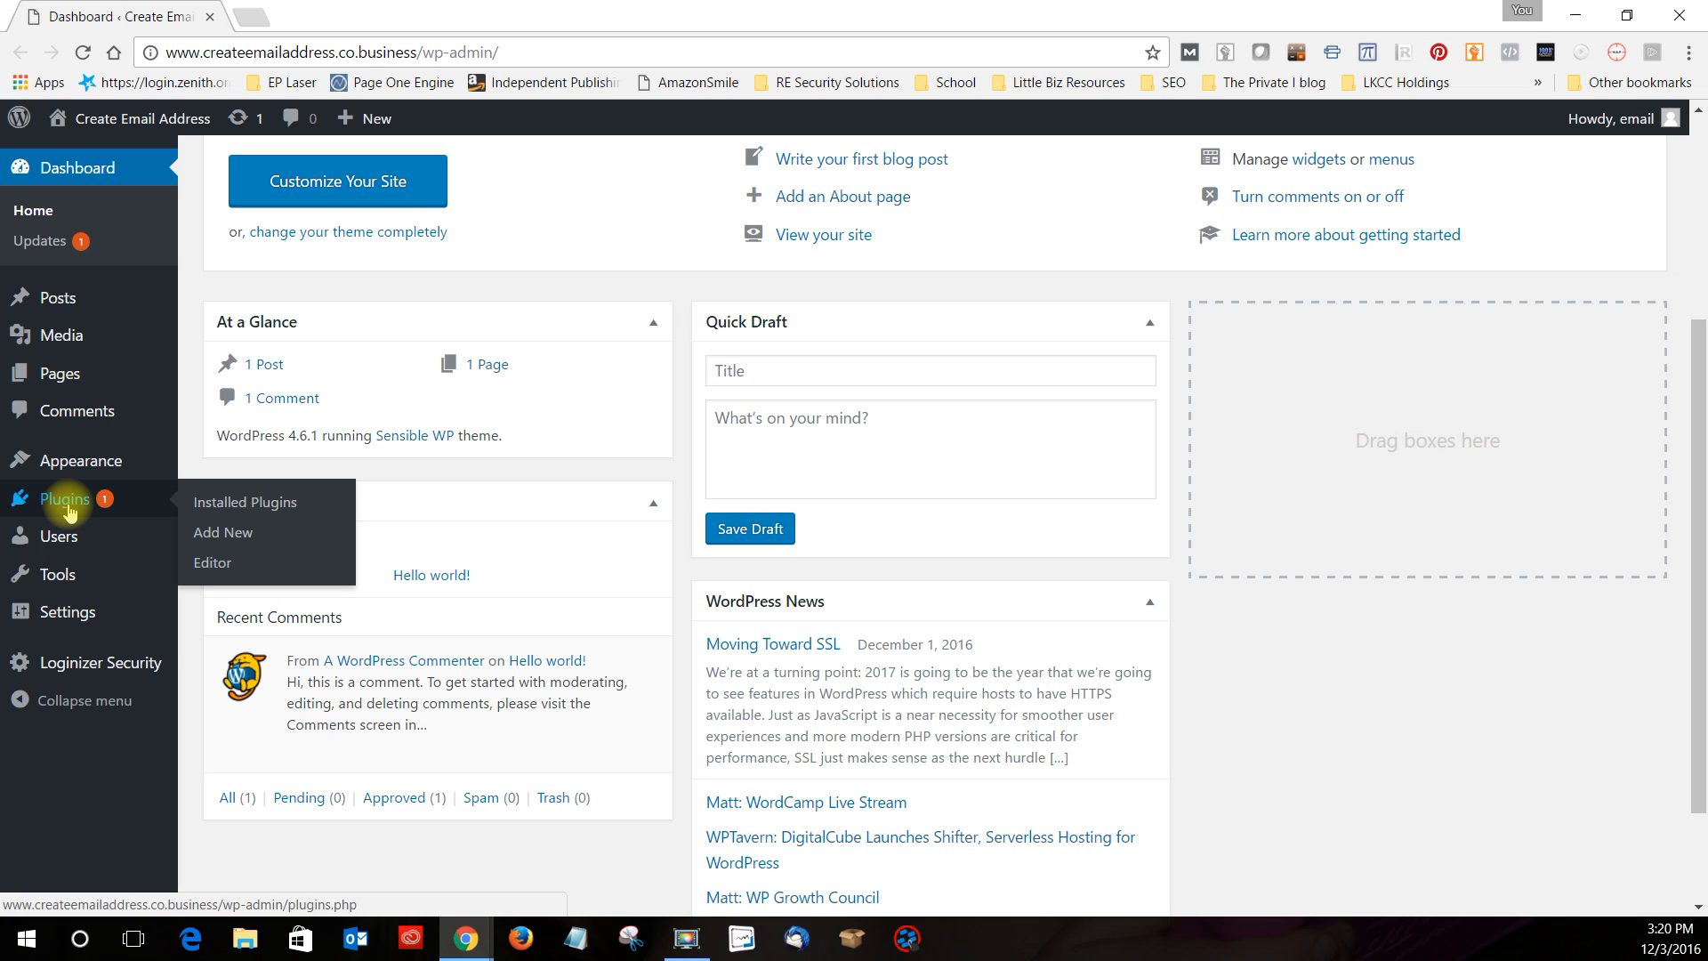
left_click(68, 511)
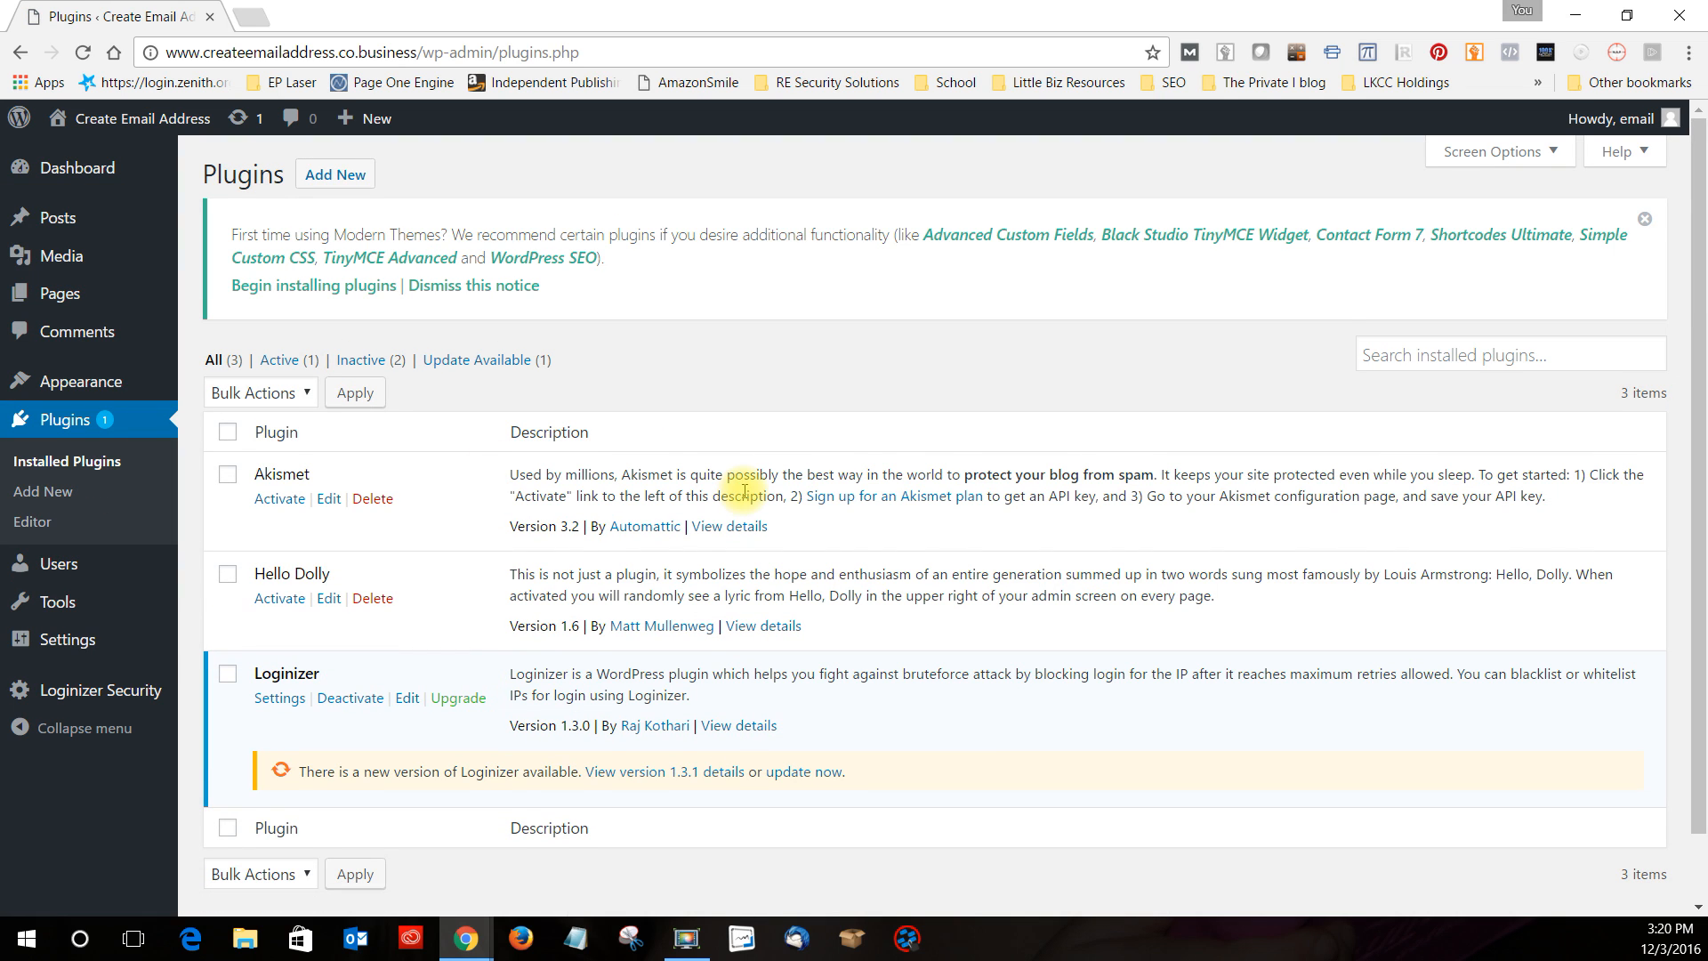
scroll(742, 467, "down", 1)
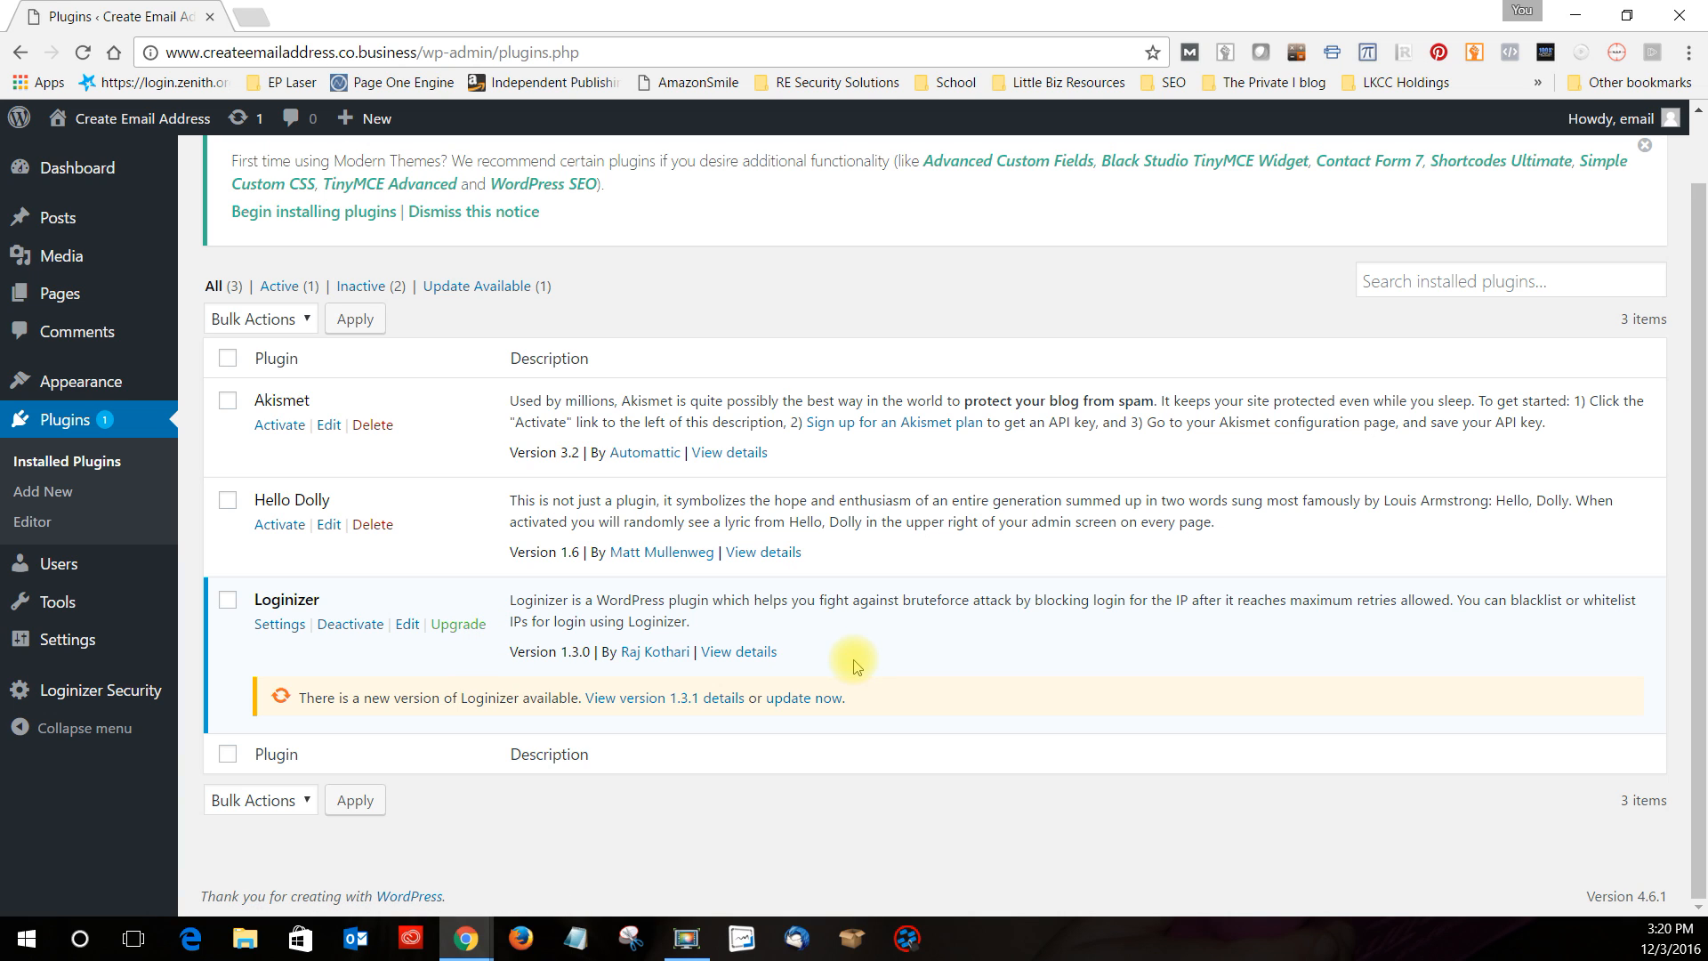
left_click(805, 700)
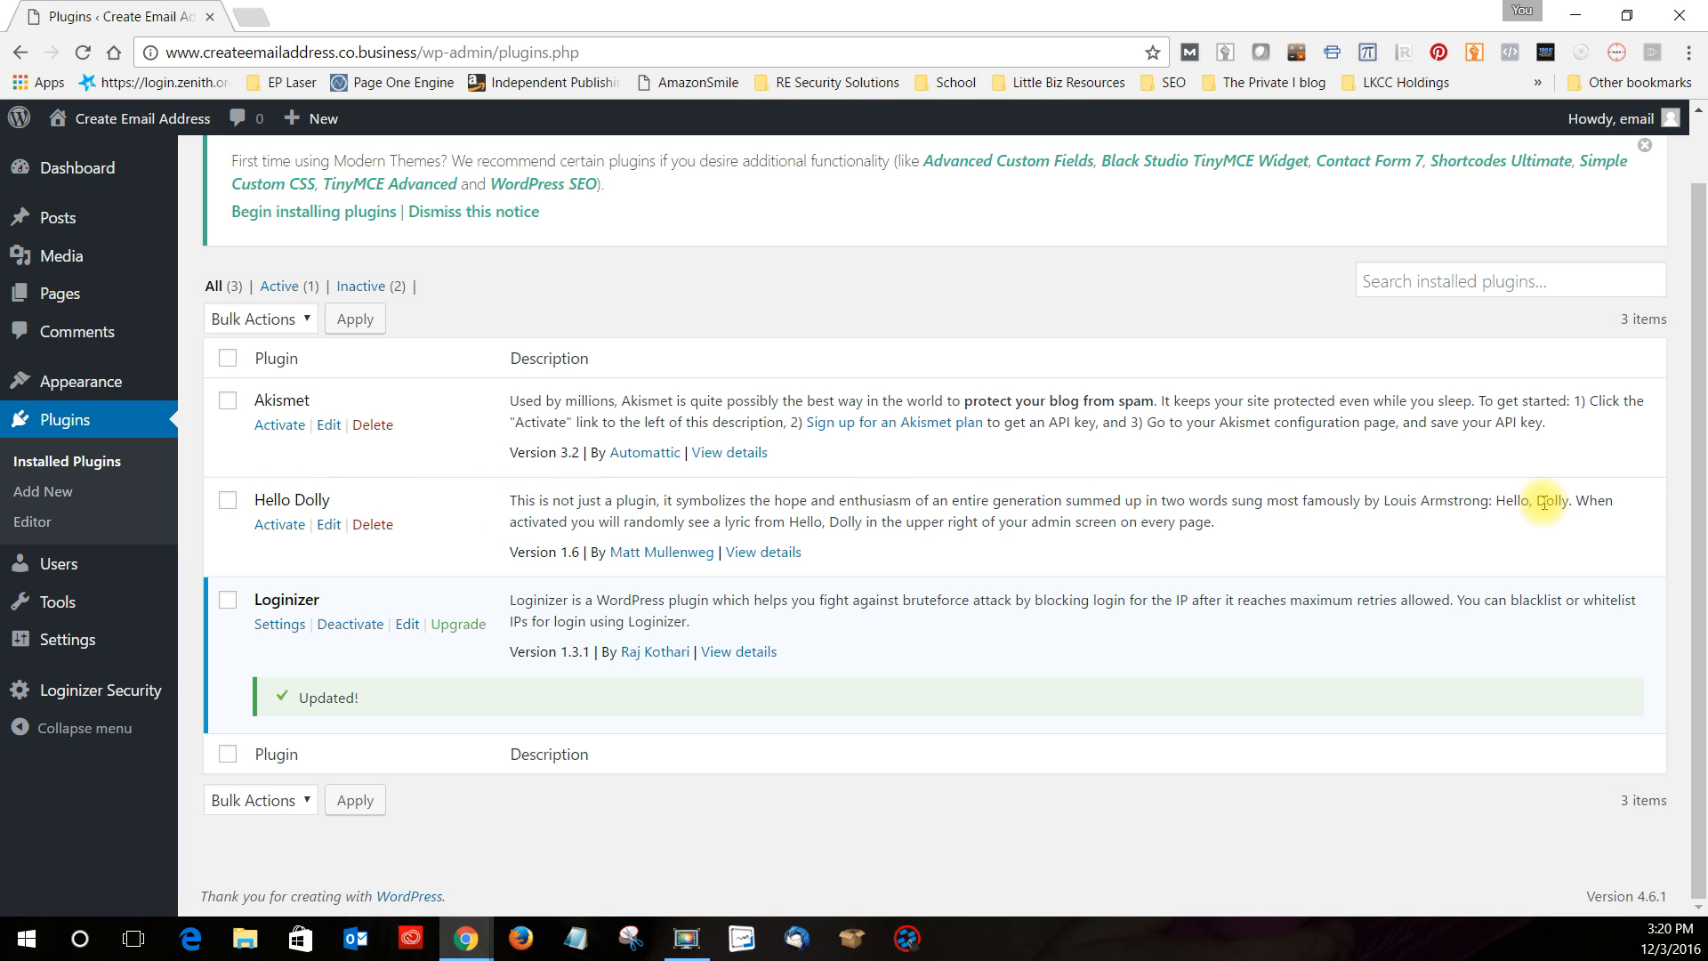
Delete the Hello Dolly plugin from the site and confirm its removal
left_click(372, 524)
left_click(944, 179)
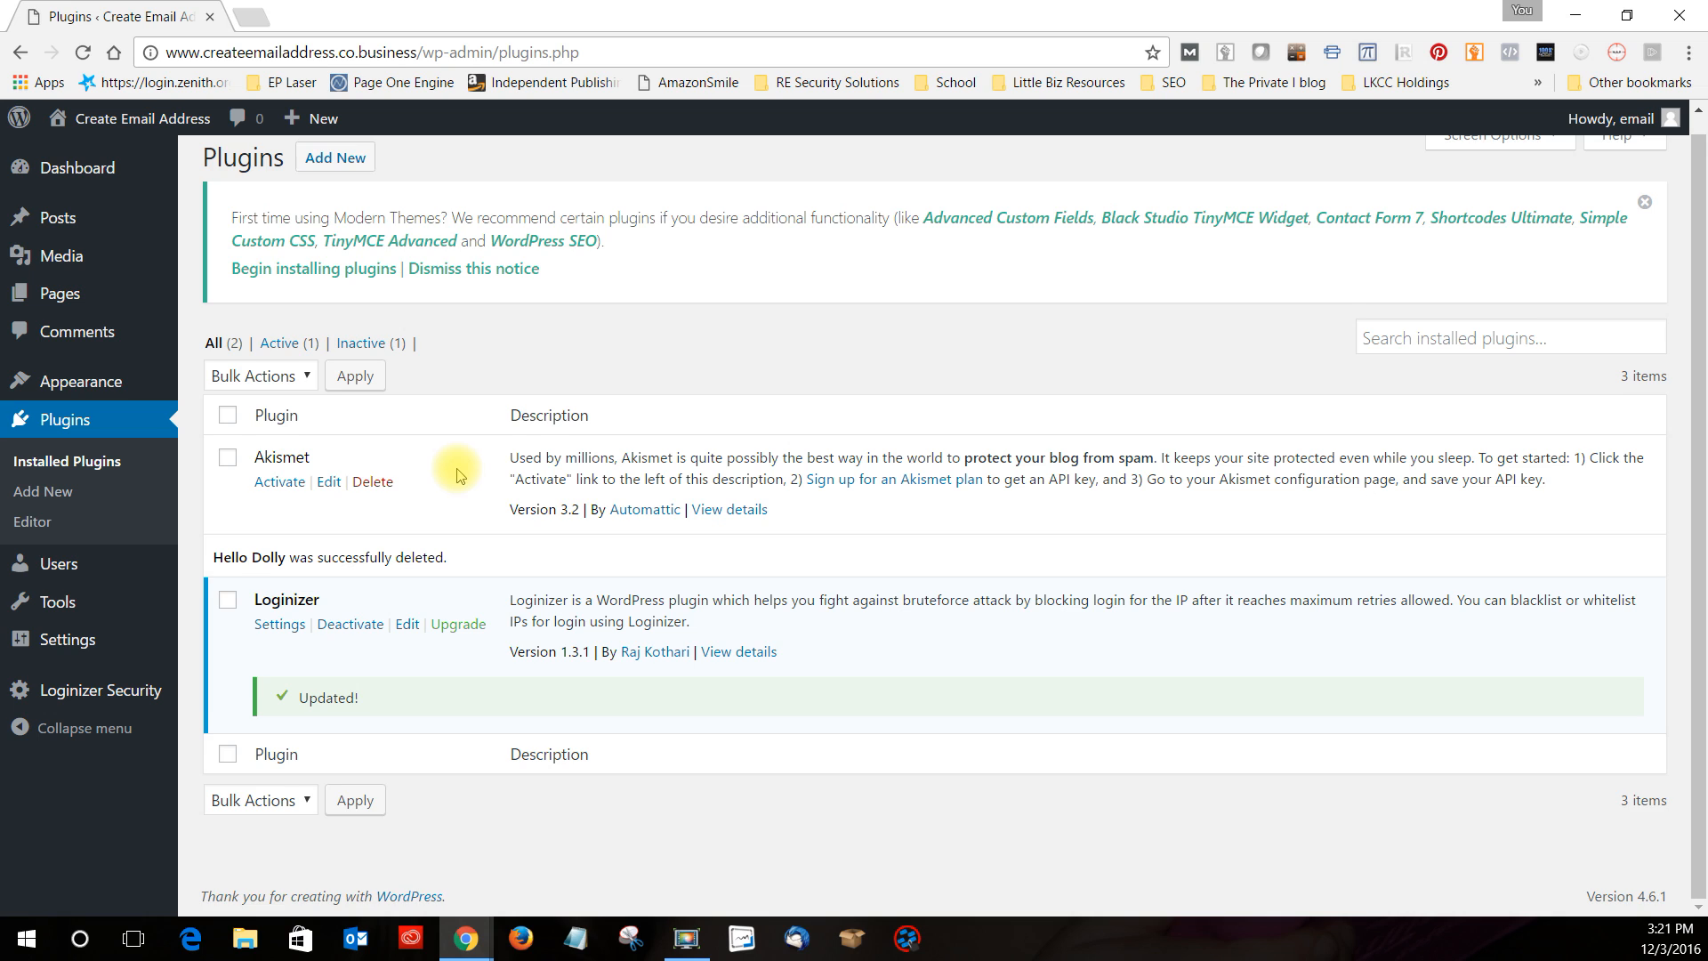
scroll(481, 481, "up", 1)
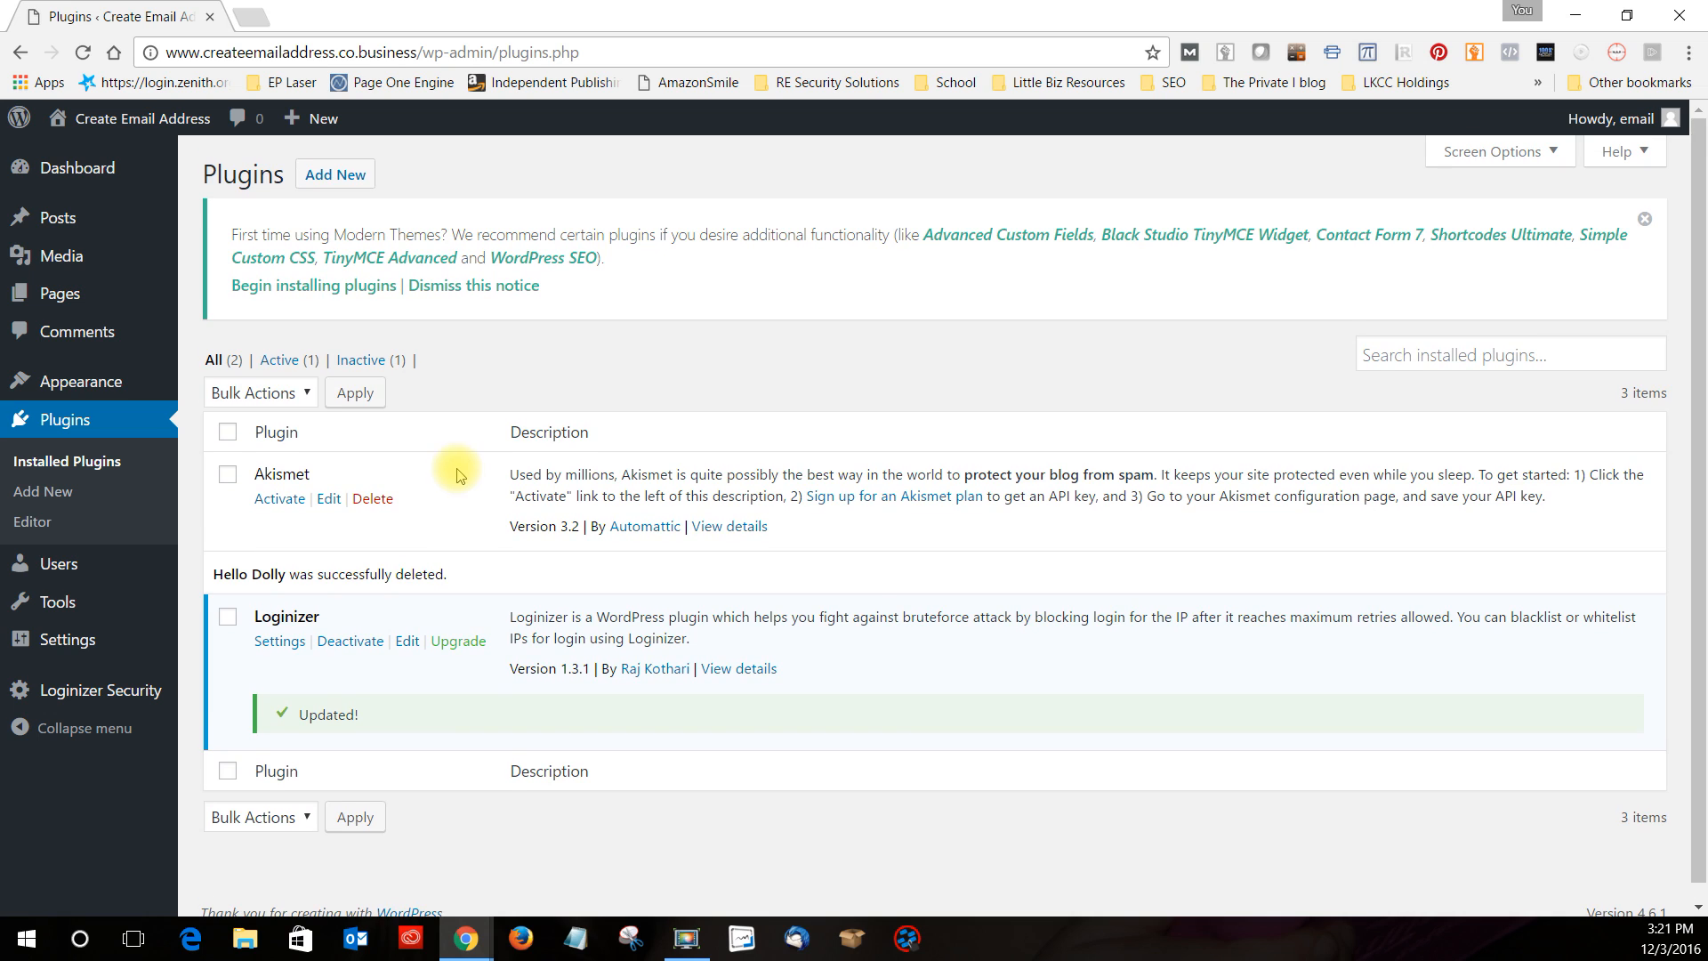
Open the page for adding plugins and search the plugin directory for yoast
left_click(345, 177)
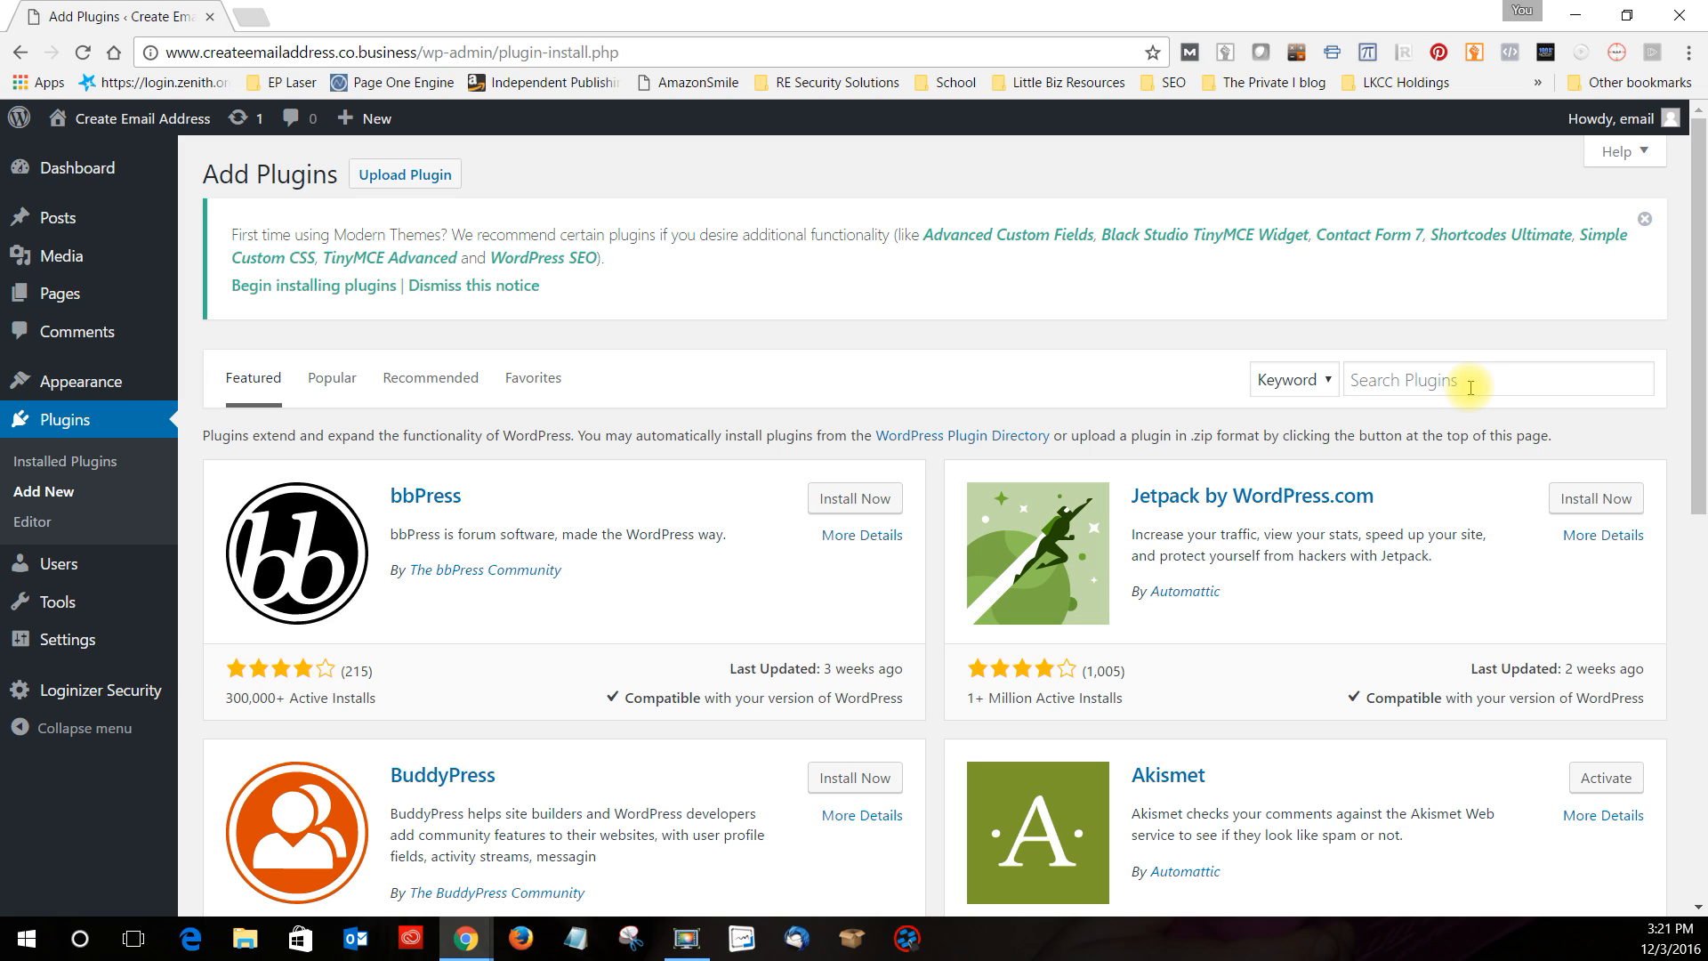
left_click(1471, 386)
type("yoast")
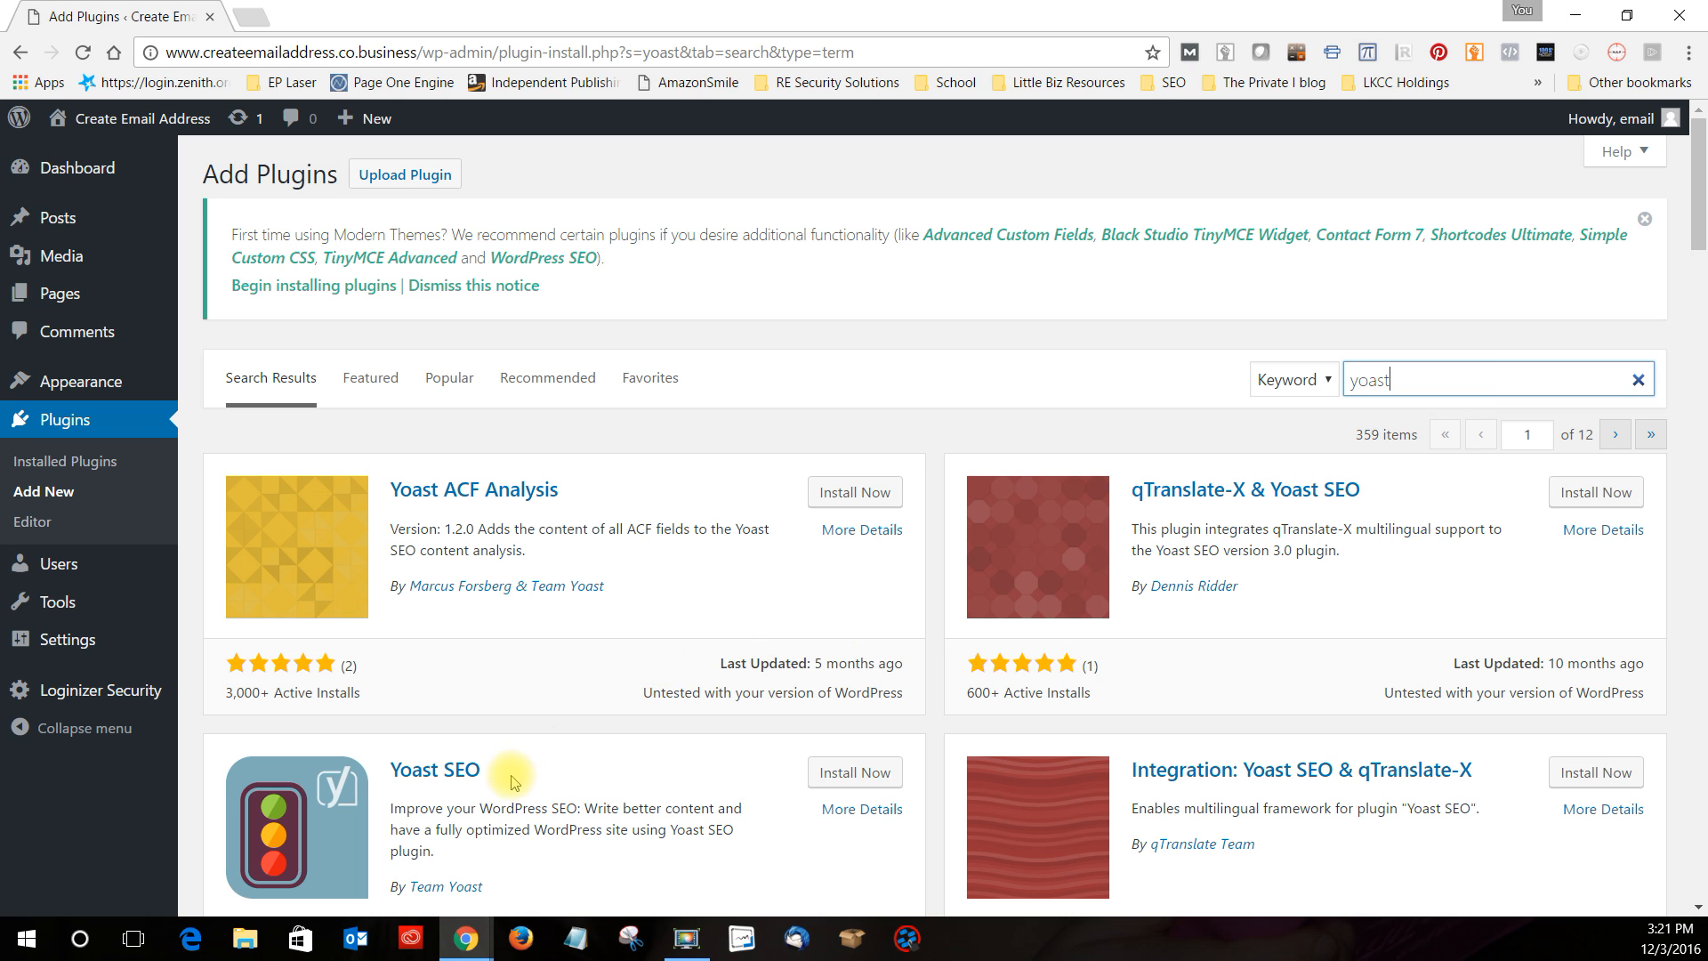
Install the Yoast SEO plugin by Team Yoast and activate it on the site
scroll(583, 732, "down", 3)
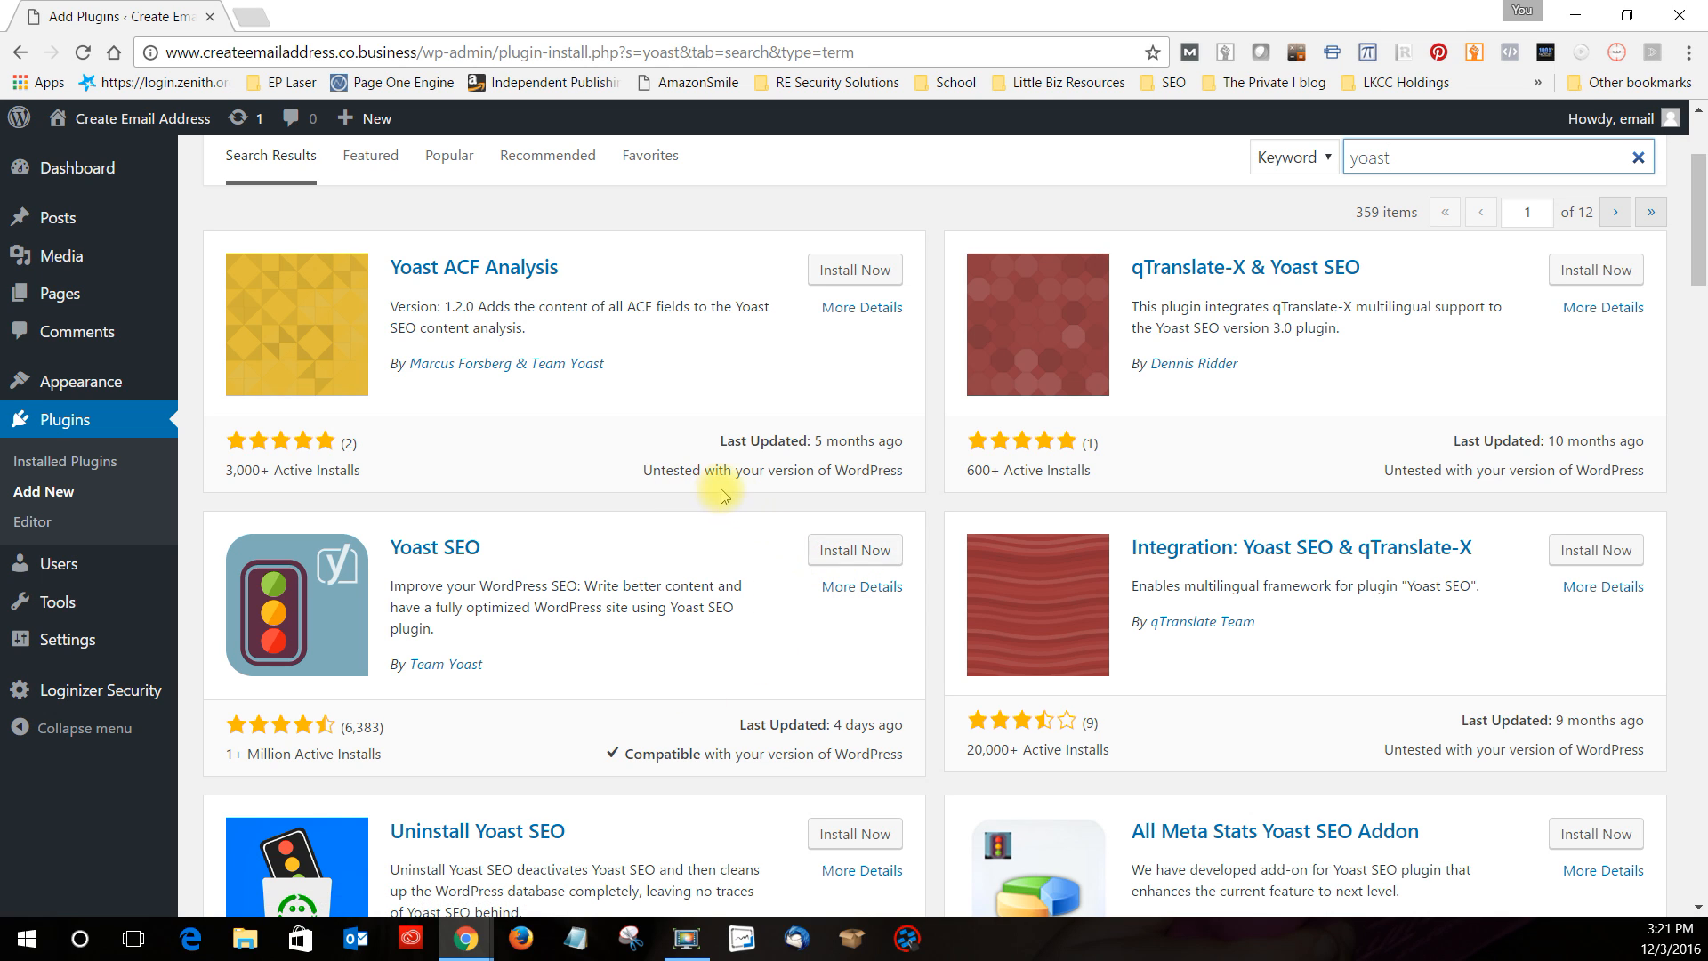
left_click(828, 556)
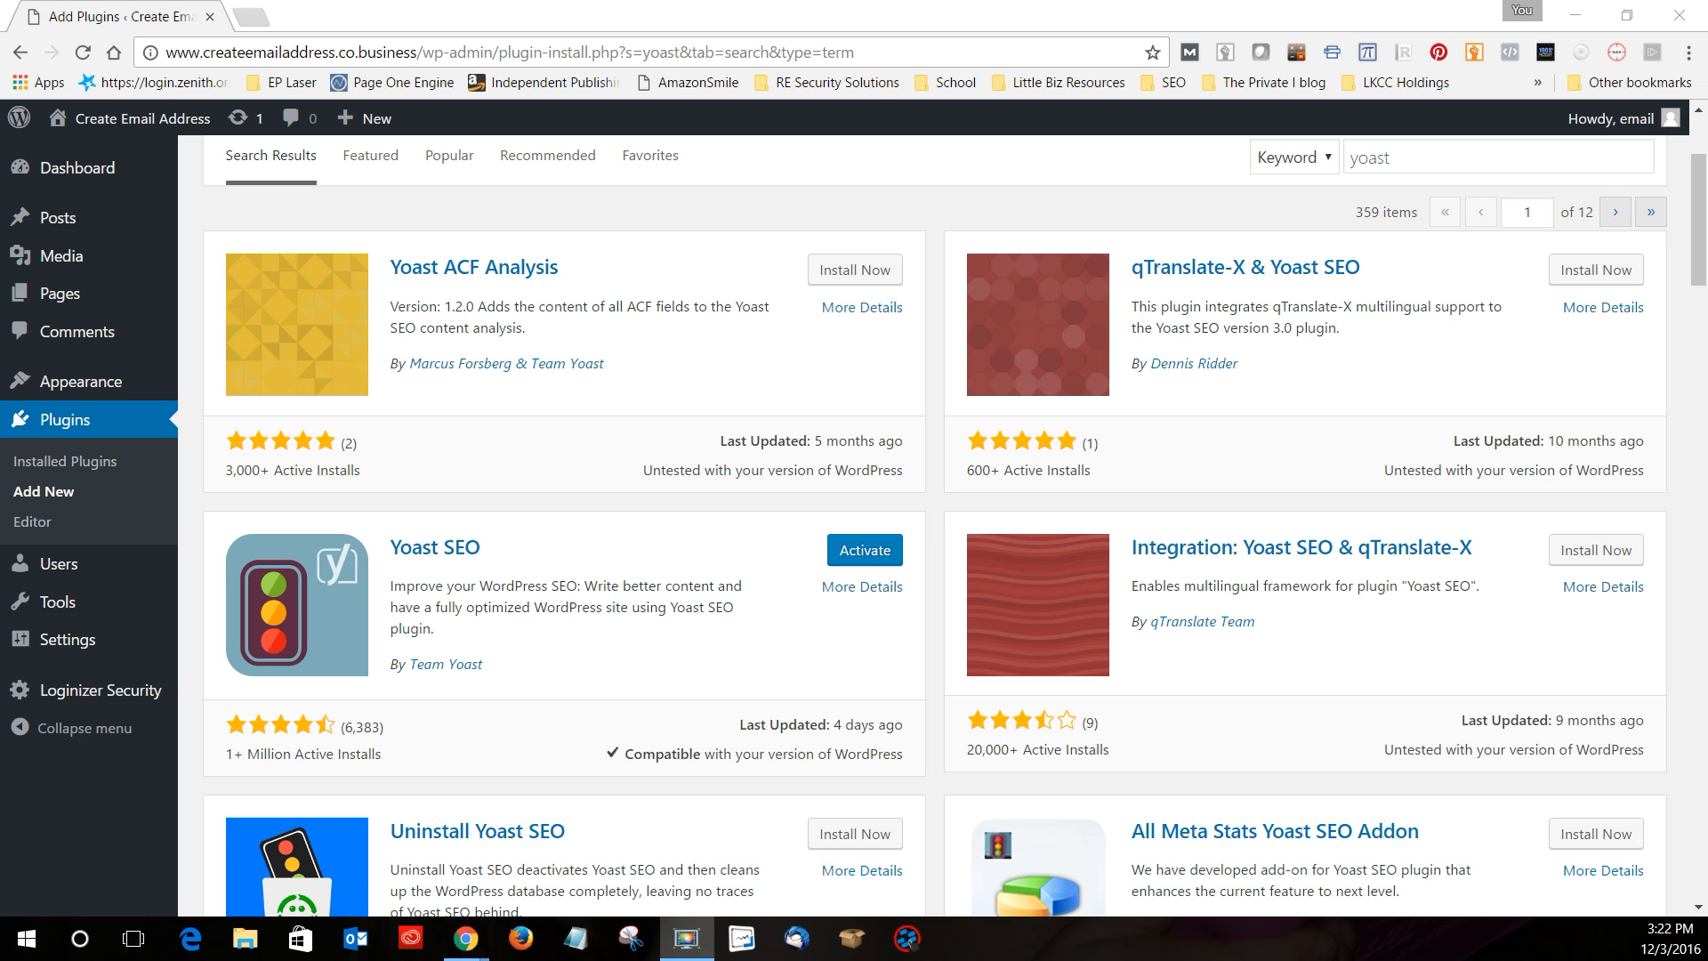
left_click(868, 553)
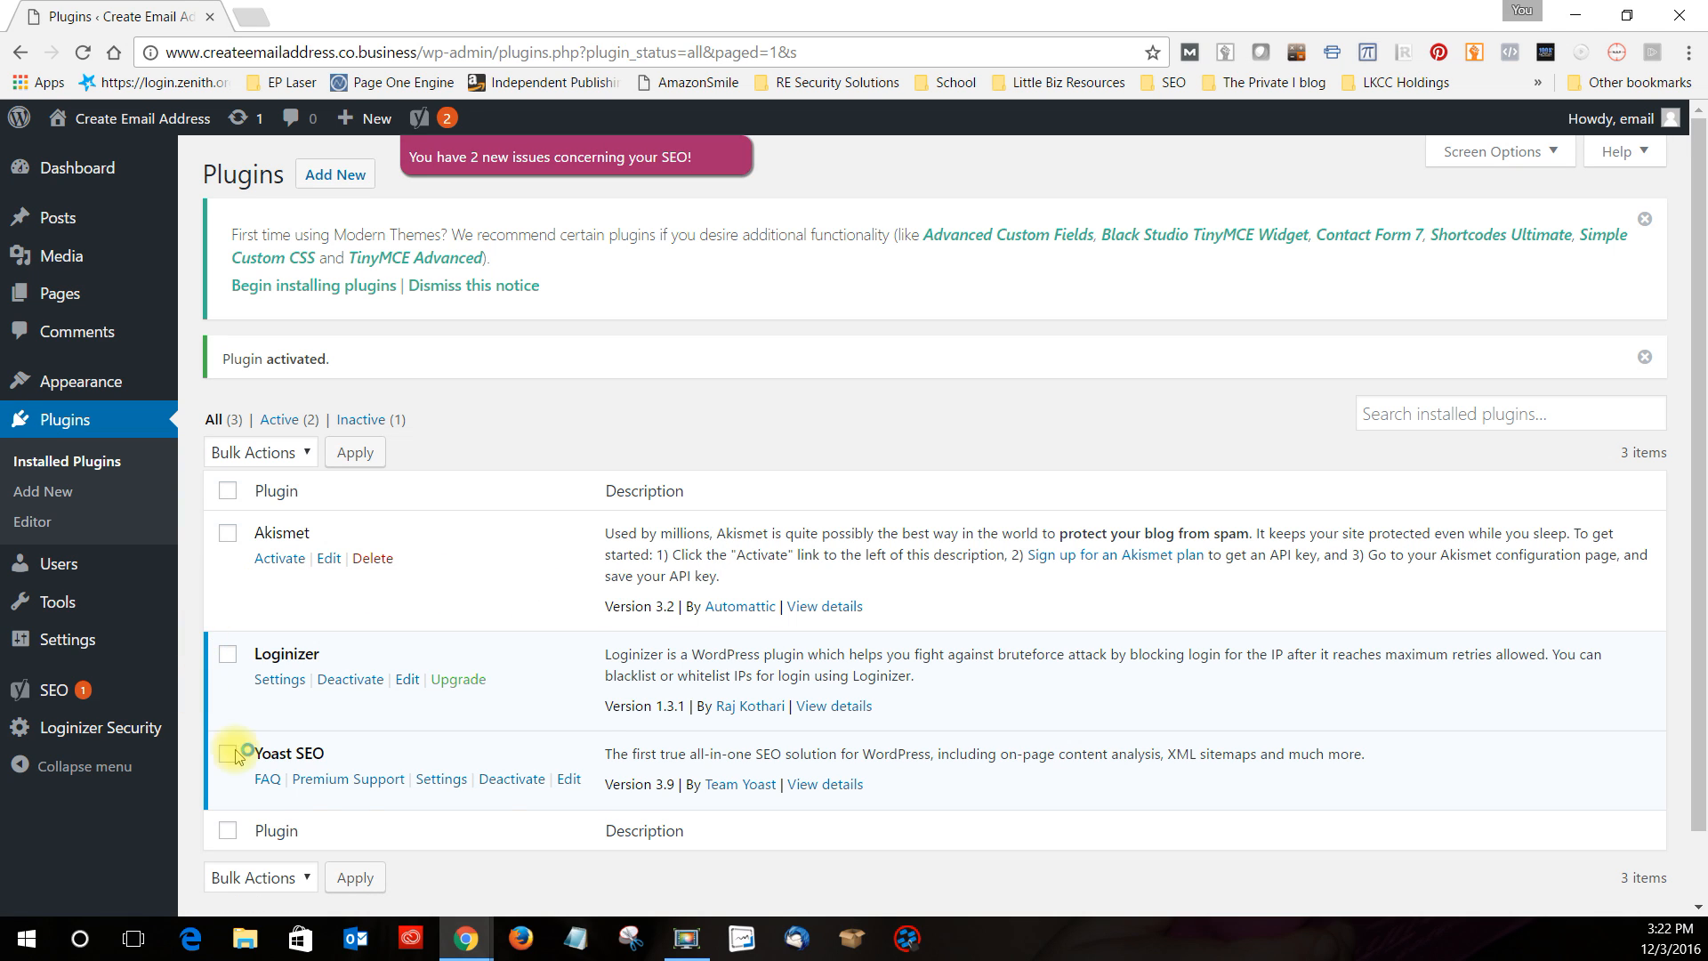
scroll(602, 721, "down", 1)
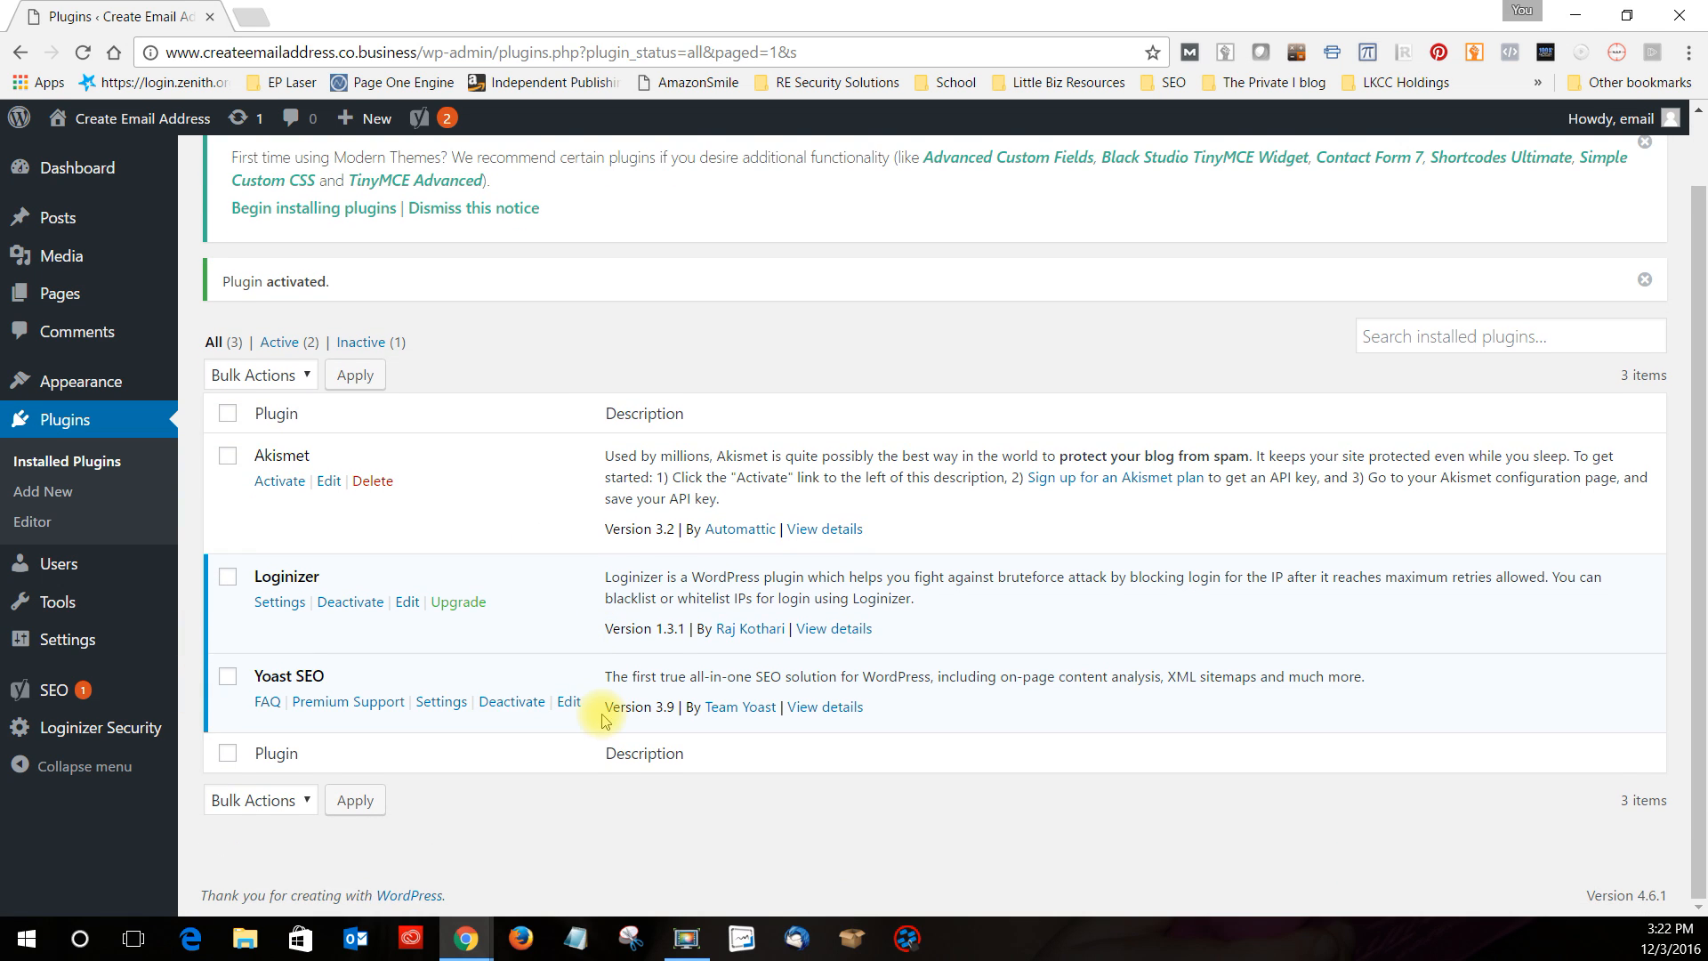
scroll(602, 721, "up", 1)
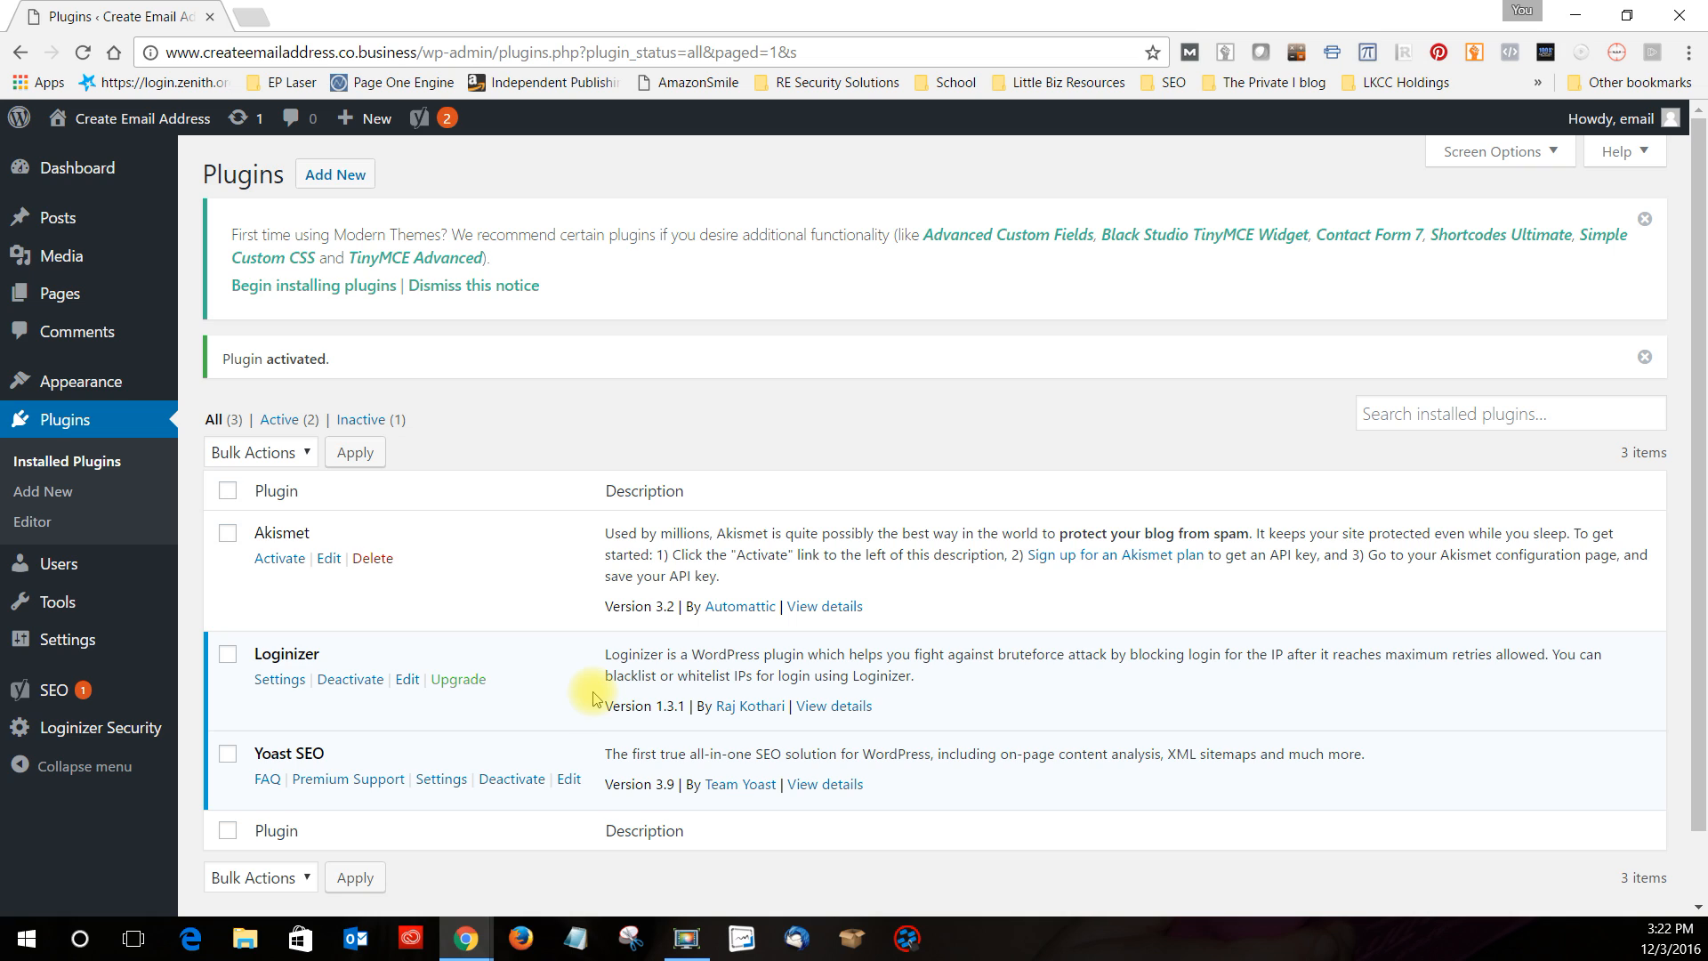
Open the installed themes and delete the Twenty Fifteen theme, confirming its removal
mouse_move(74, 381)
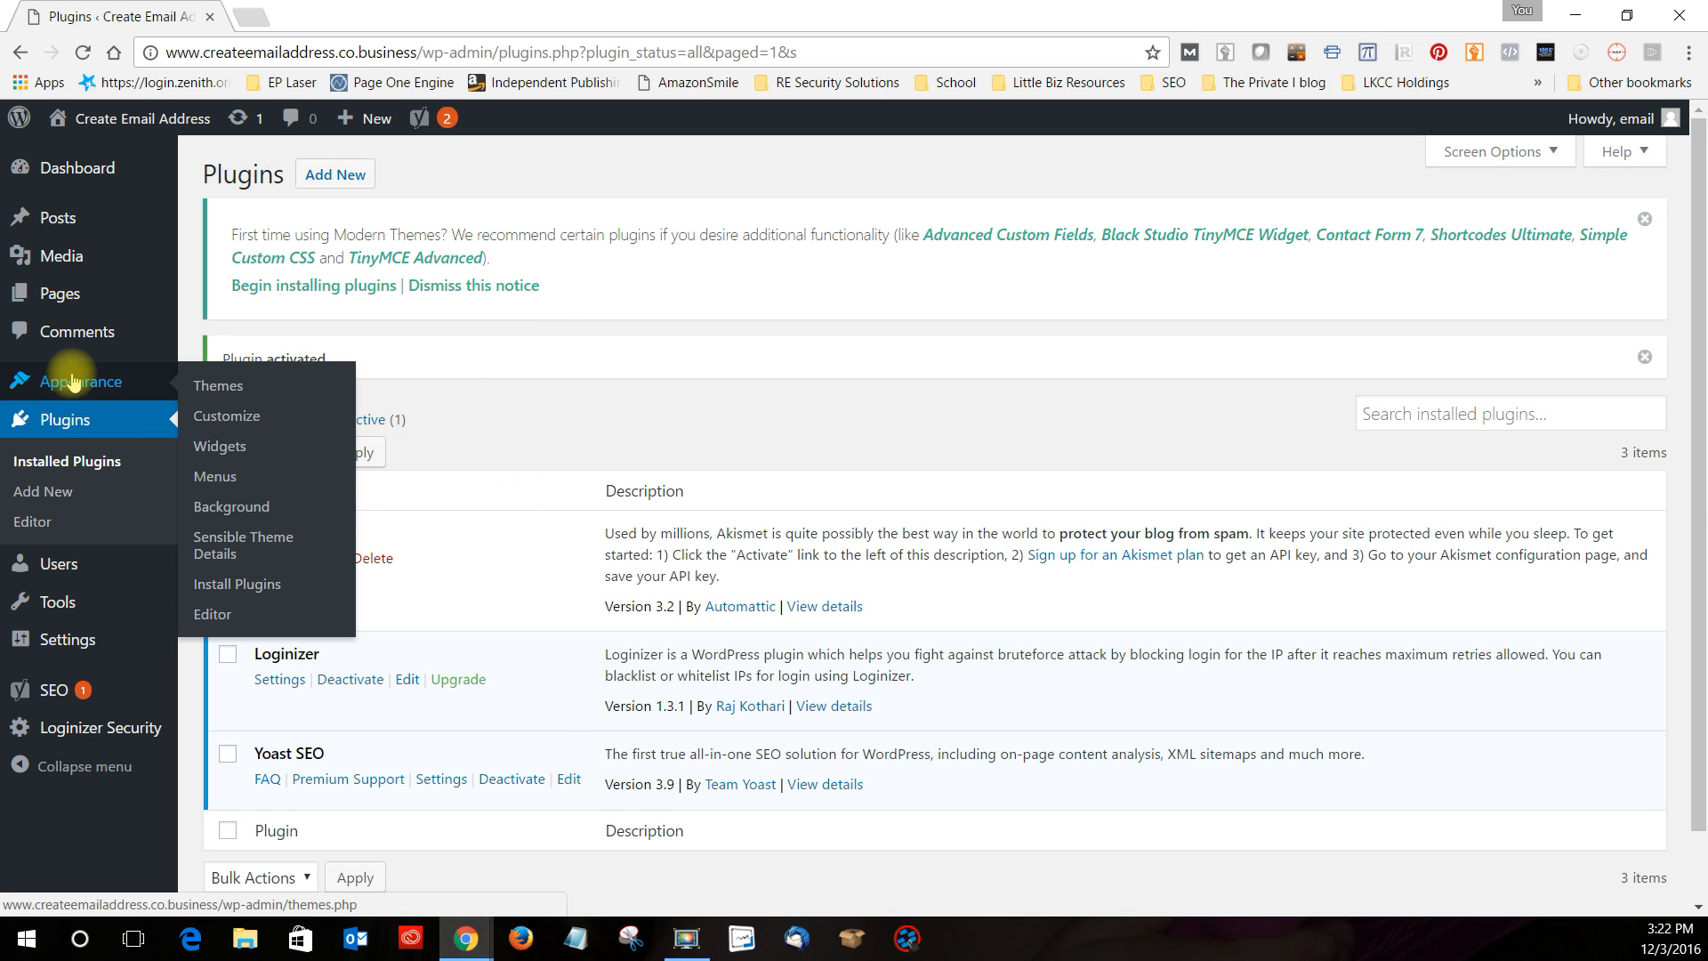
left_click(214, 387)
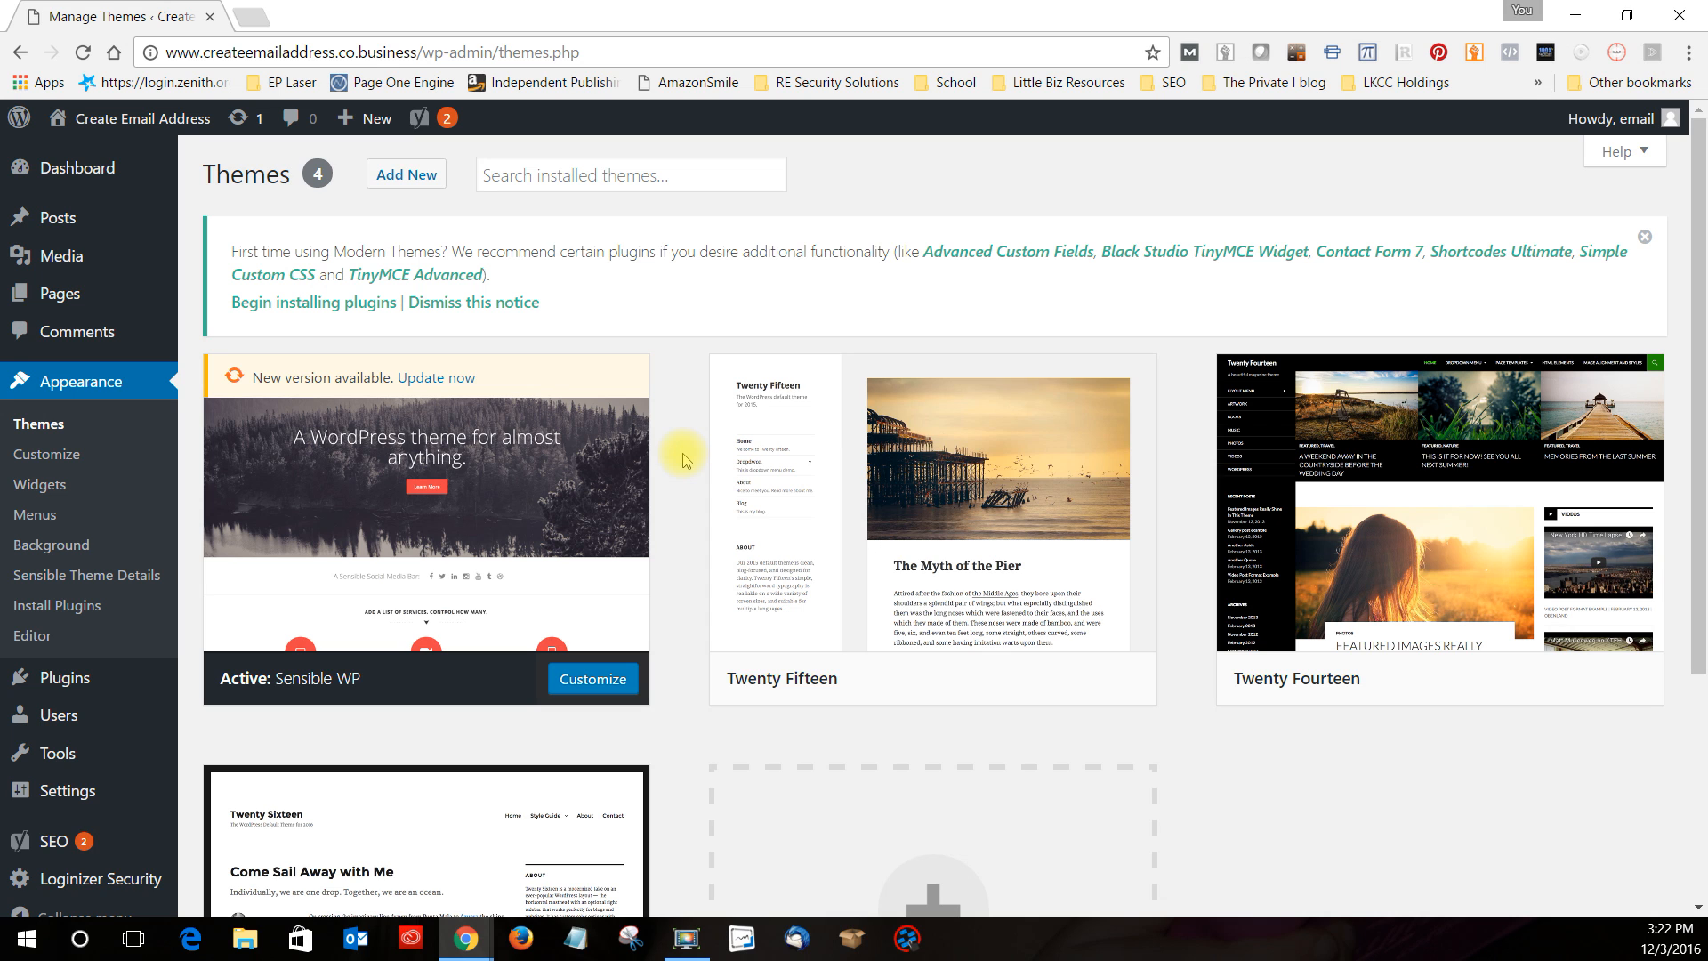
scroll(683, 459, "down", 3)
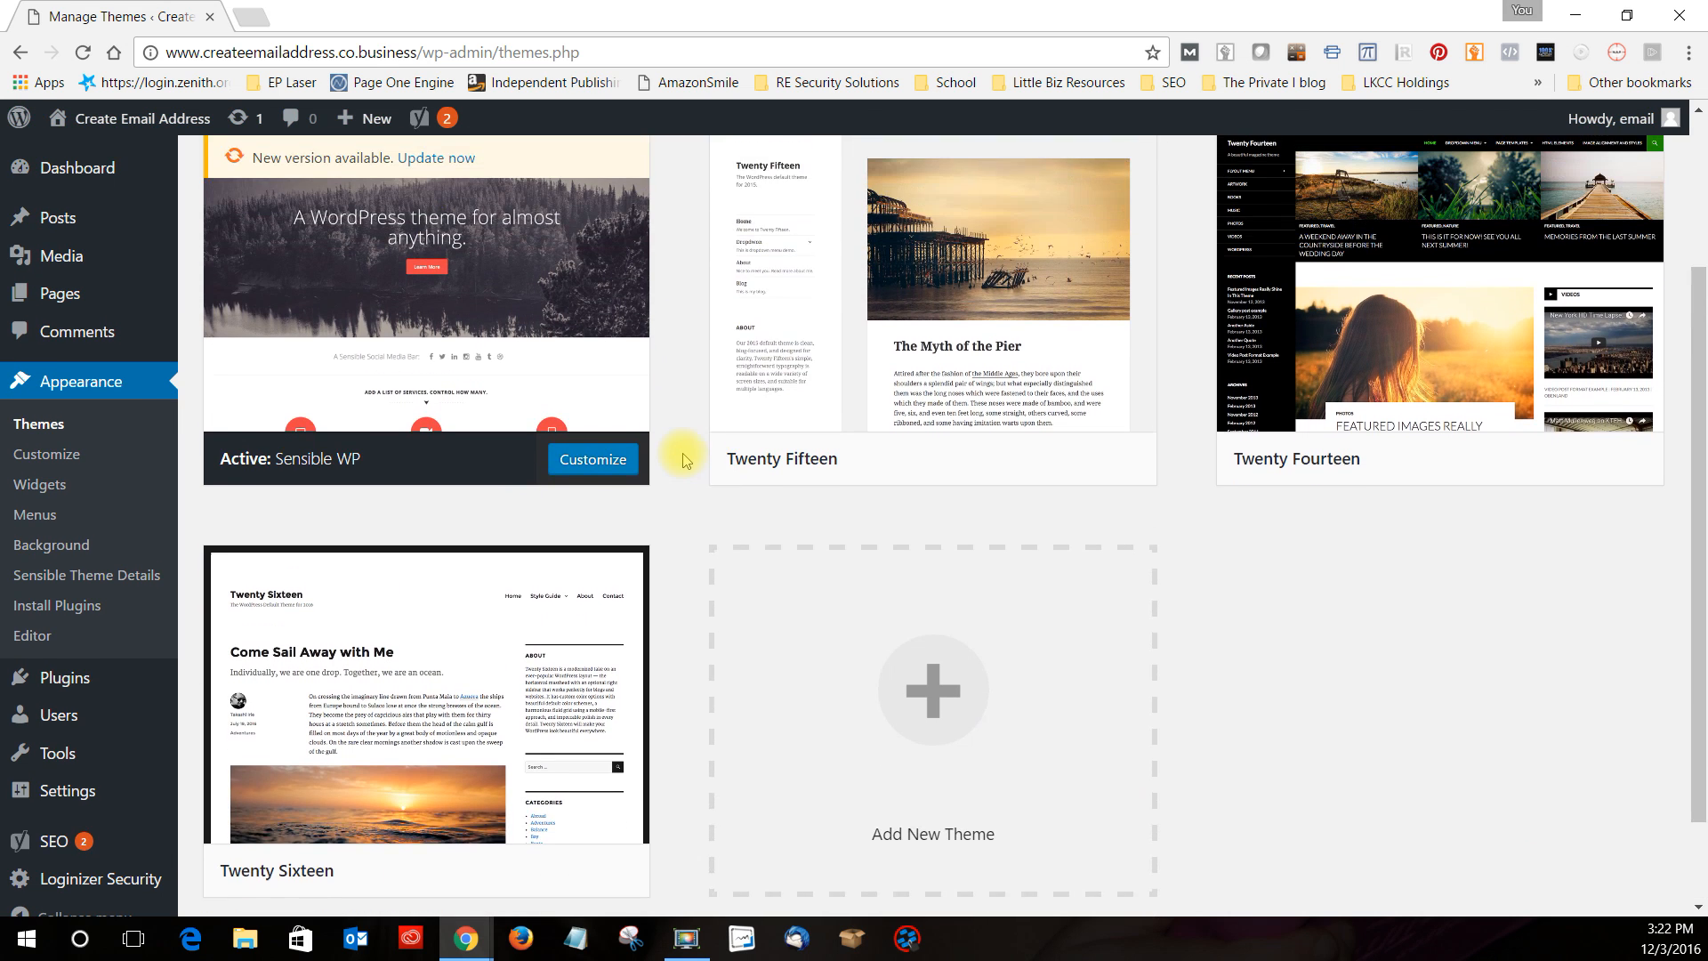
scroll(683, 459, "up", 1)
left_click(998, 338)
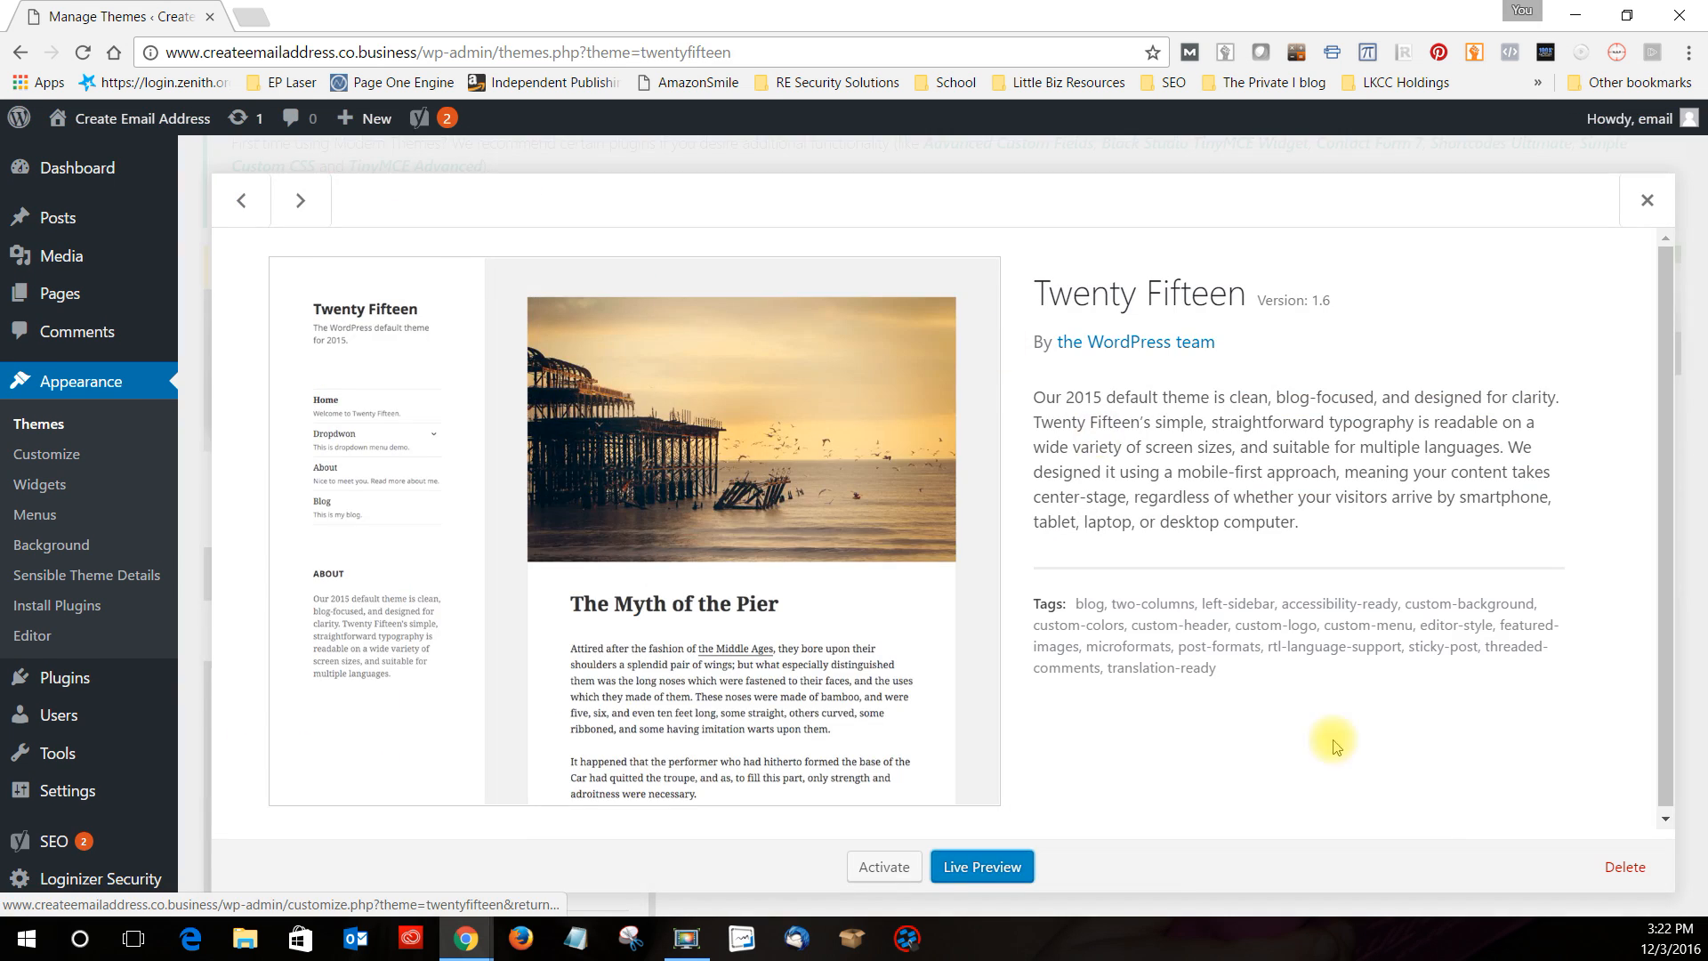
left_click(1632, 868)
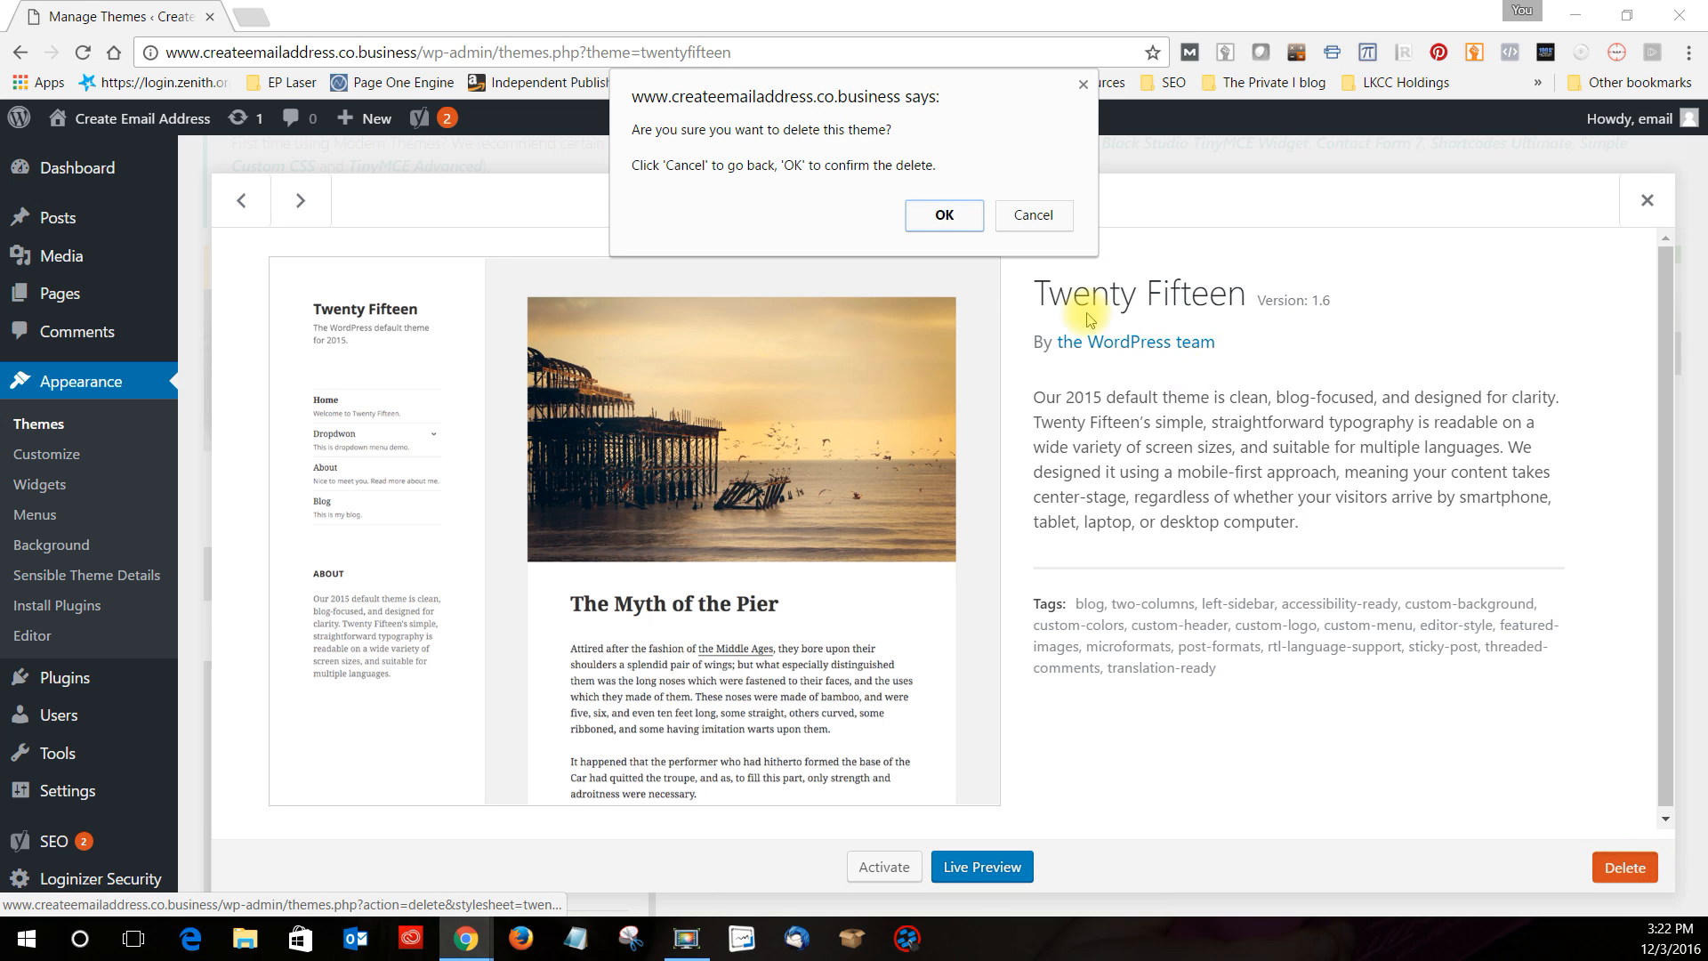
left_click(941, 212)
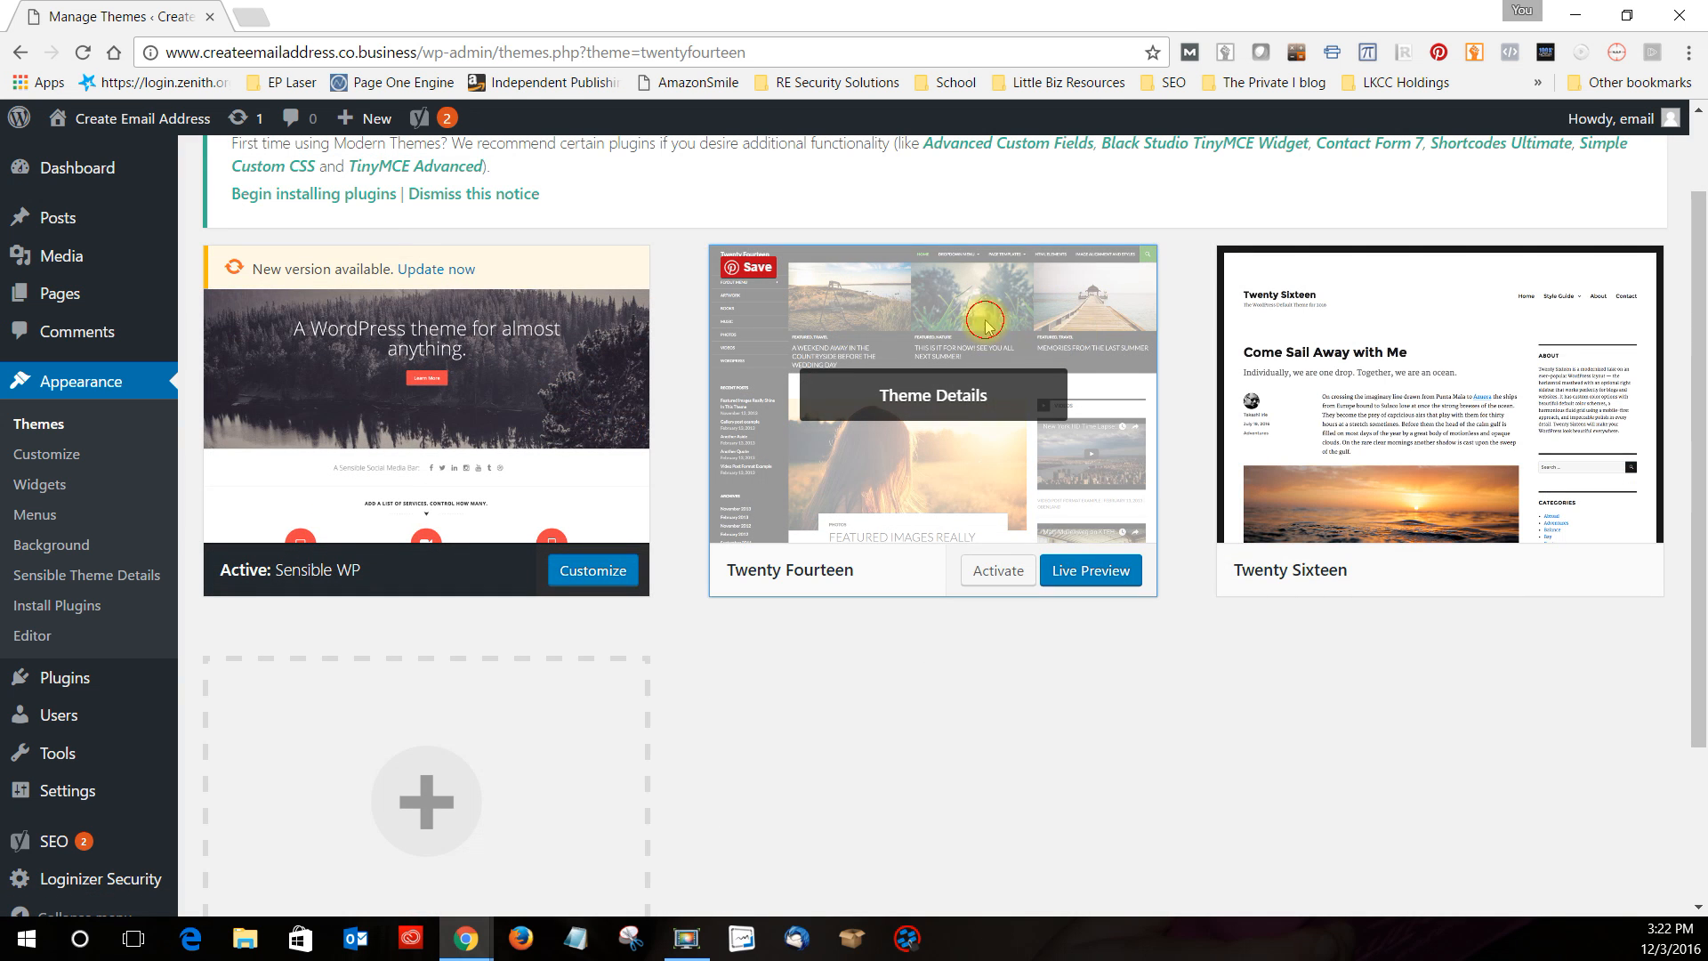
Delete the unused Twenty Fourteen and Twenty Sixteen themes, confirming each removal
left_click(984, 322)
left_click(1628, 867)
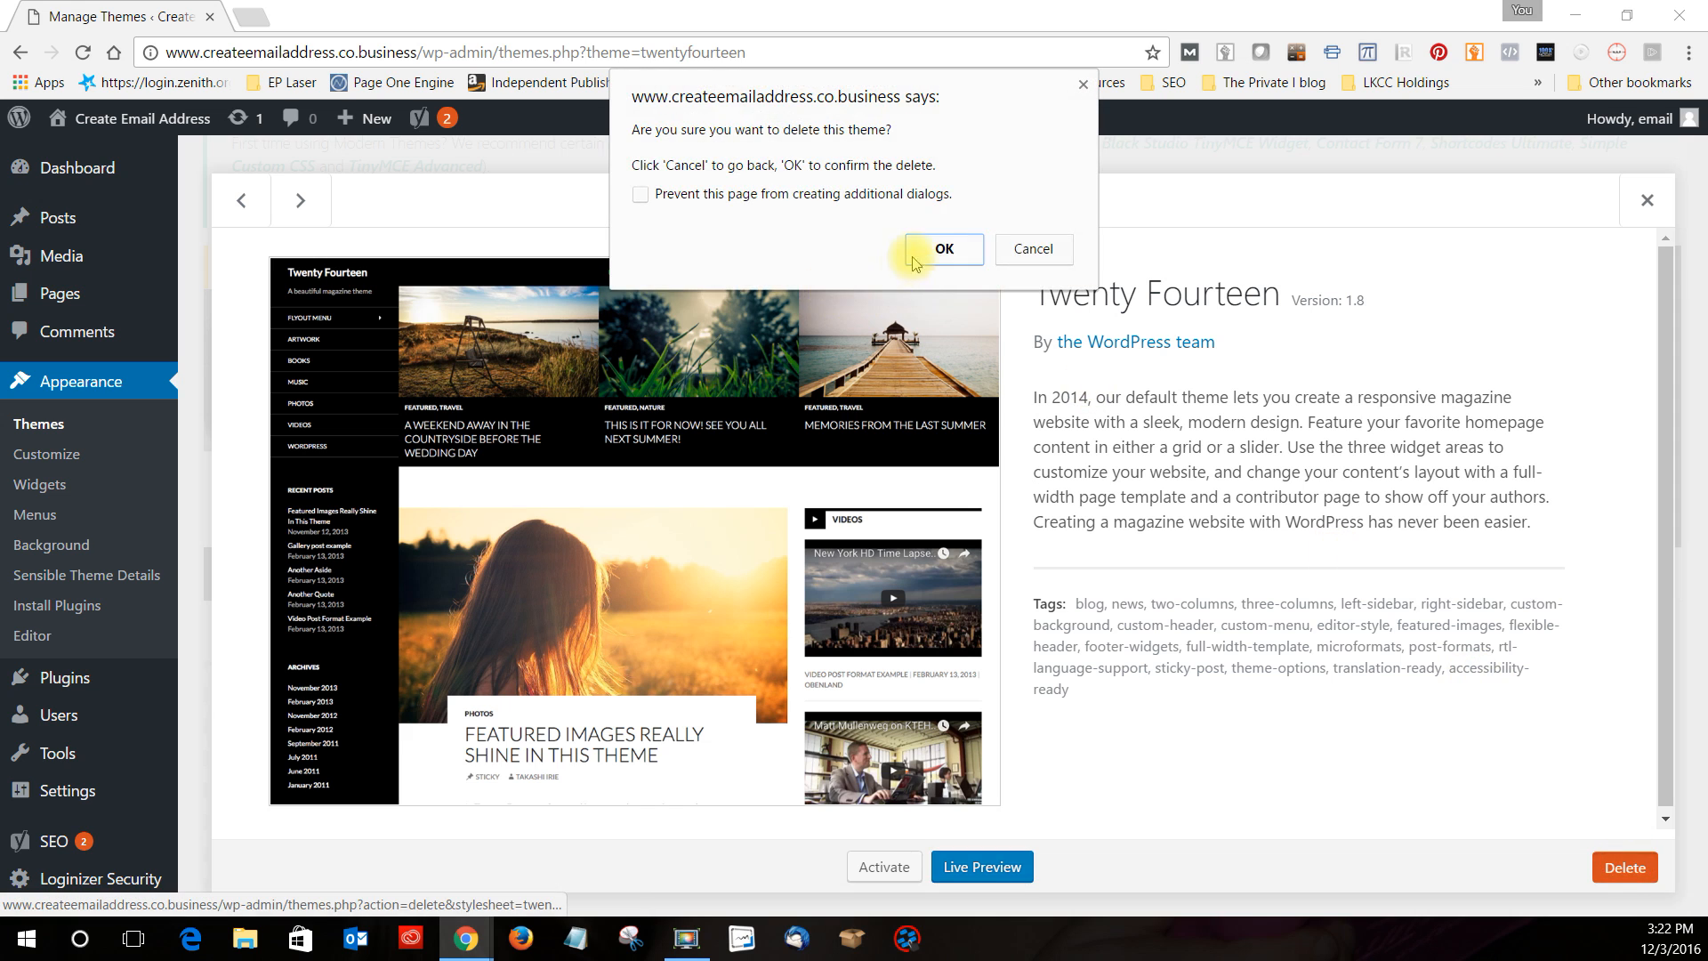
left_click(912, 262)
left_click(950, 441)
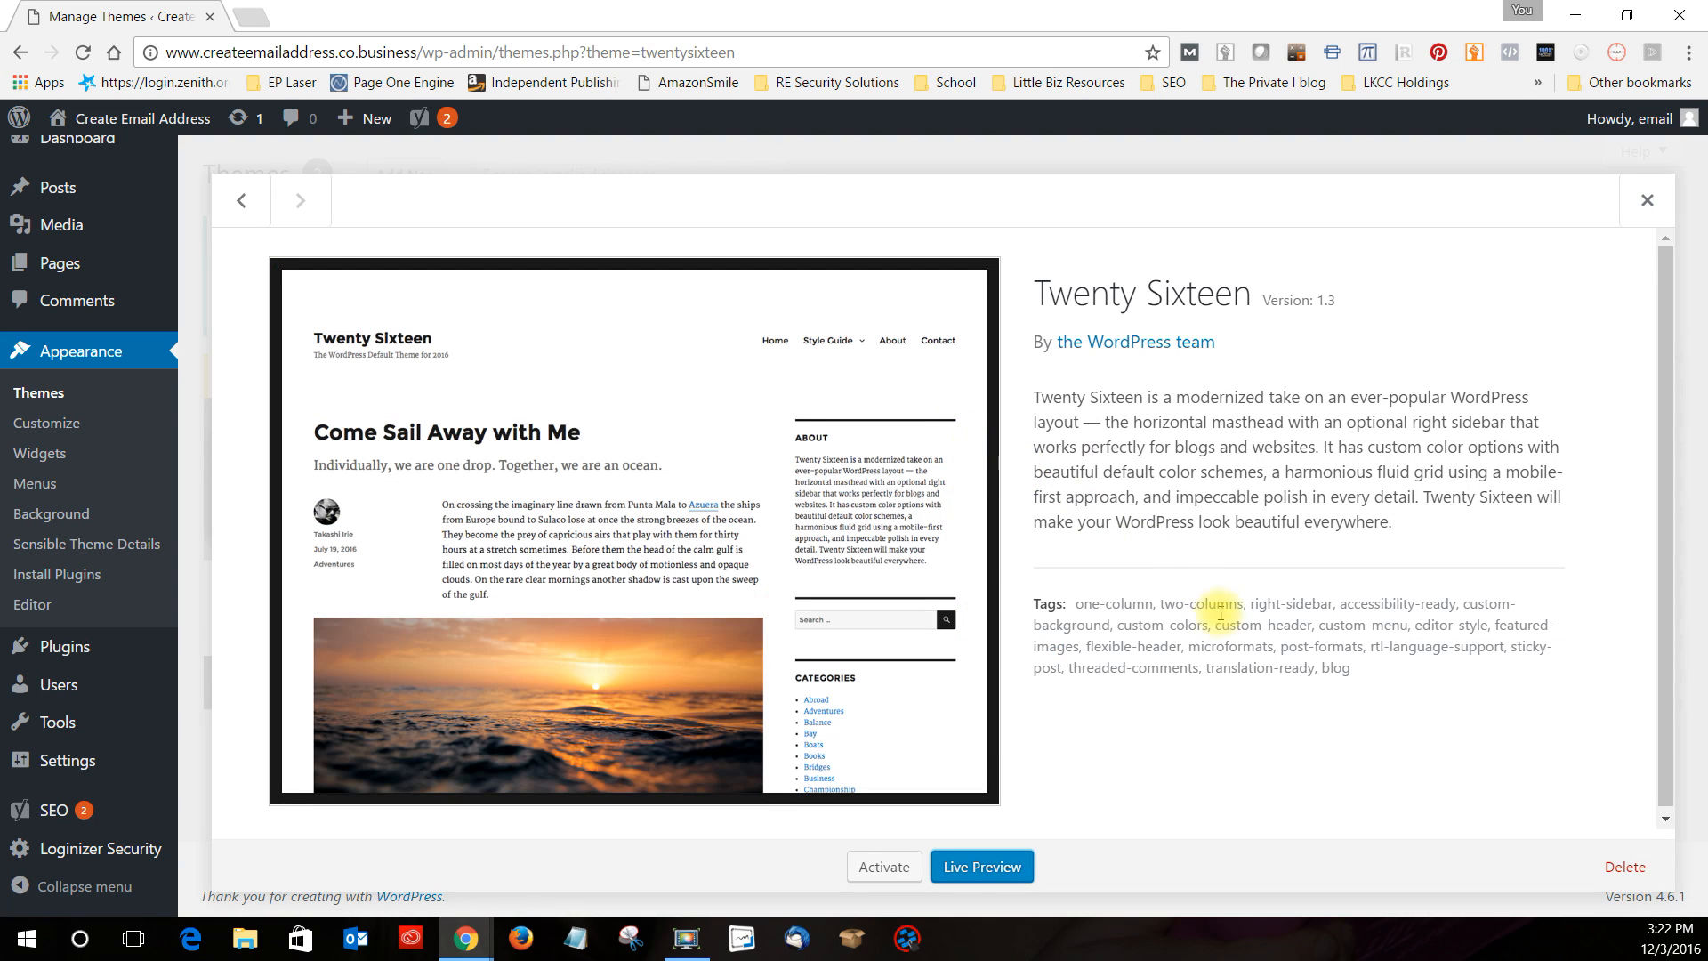
left_click(1625, 867)
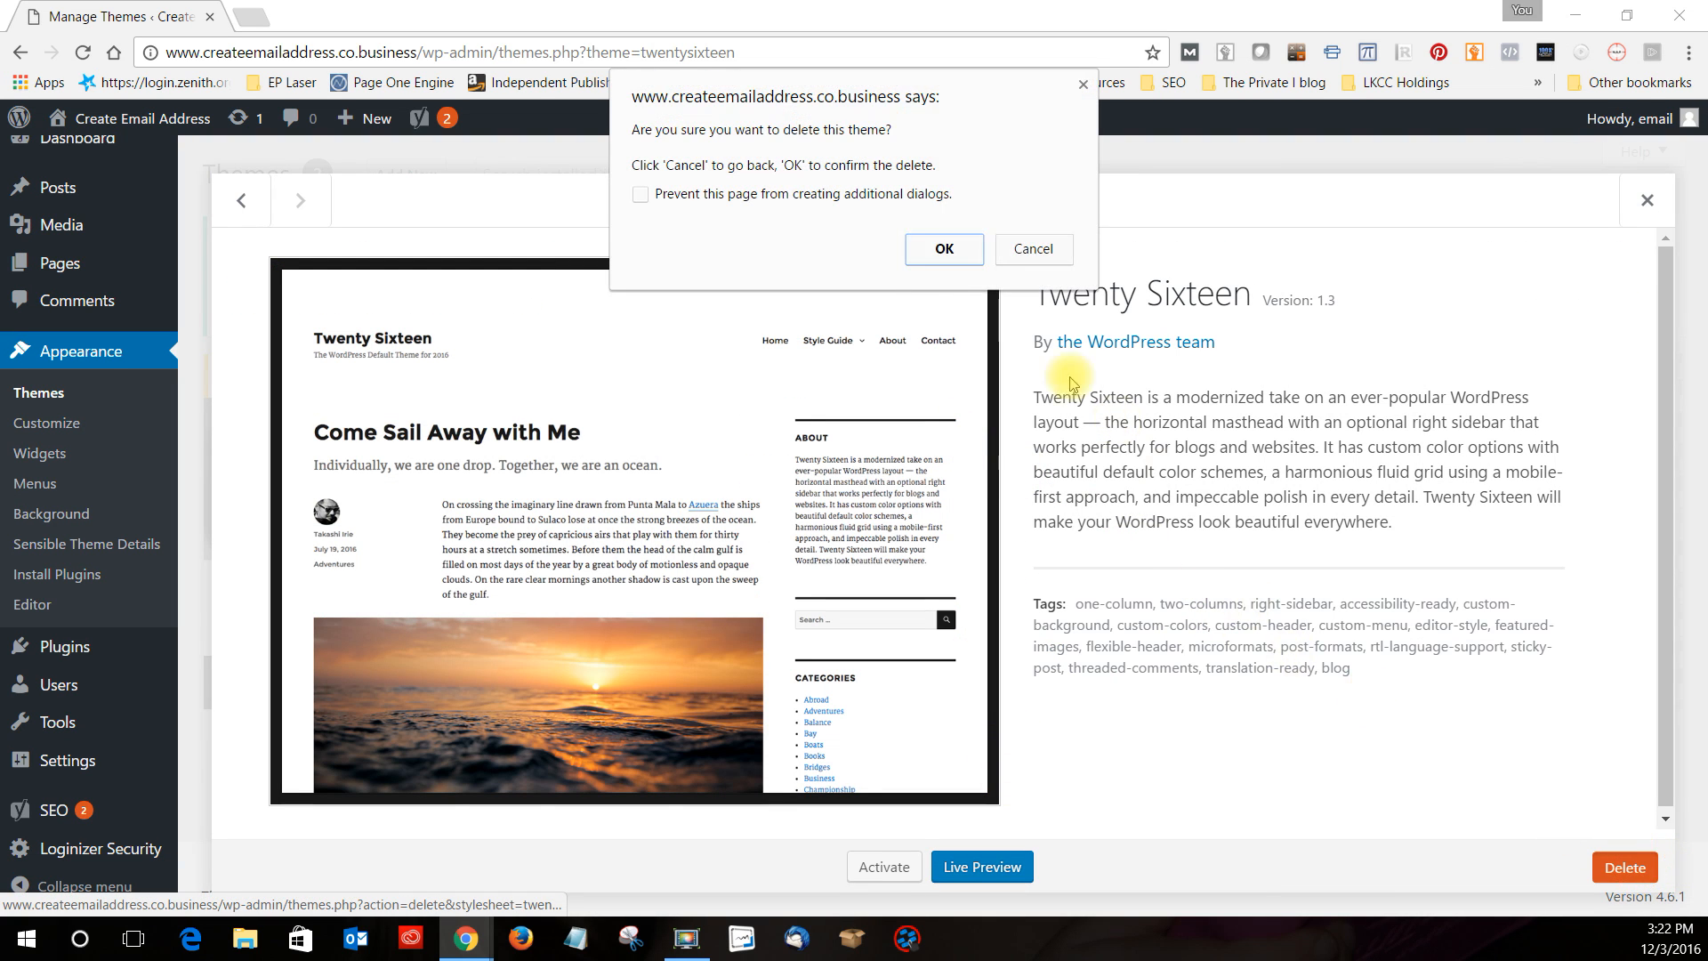
left_click(943, 250)
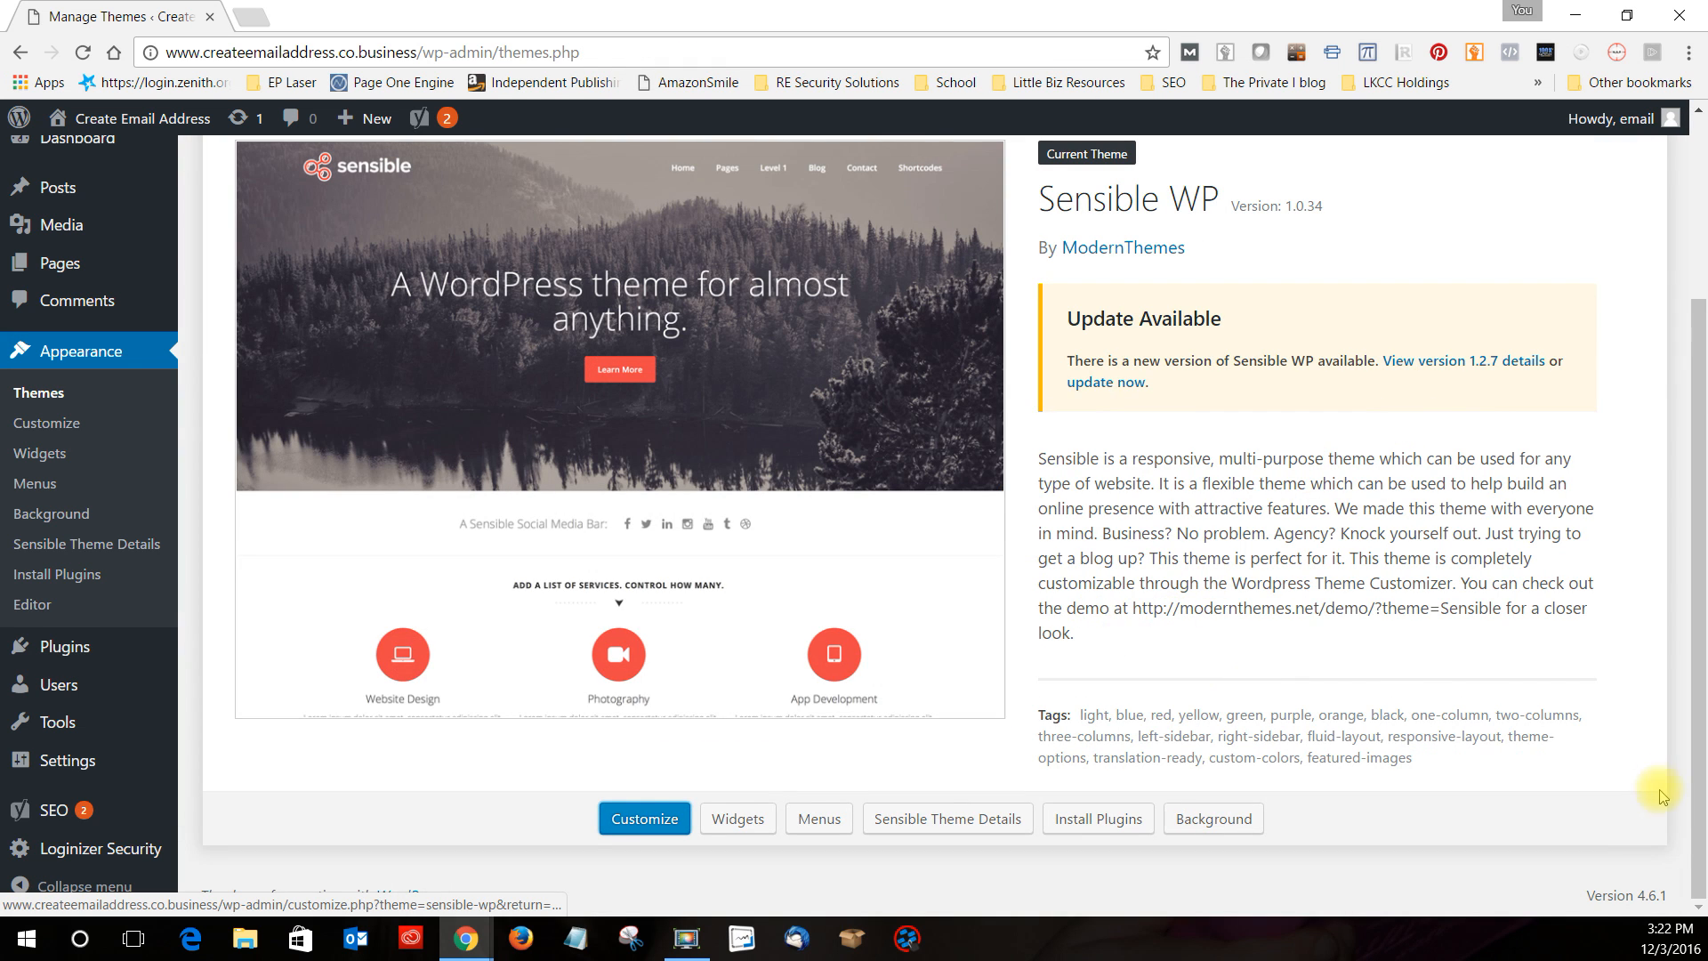
Open the page for adding themes and browse the featured themes down to ImgWize
scroll(338, 249, "up", 3)
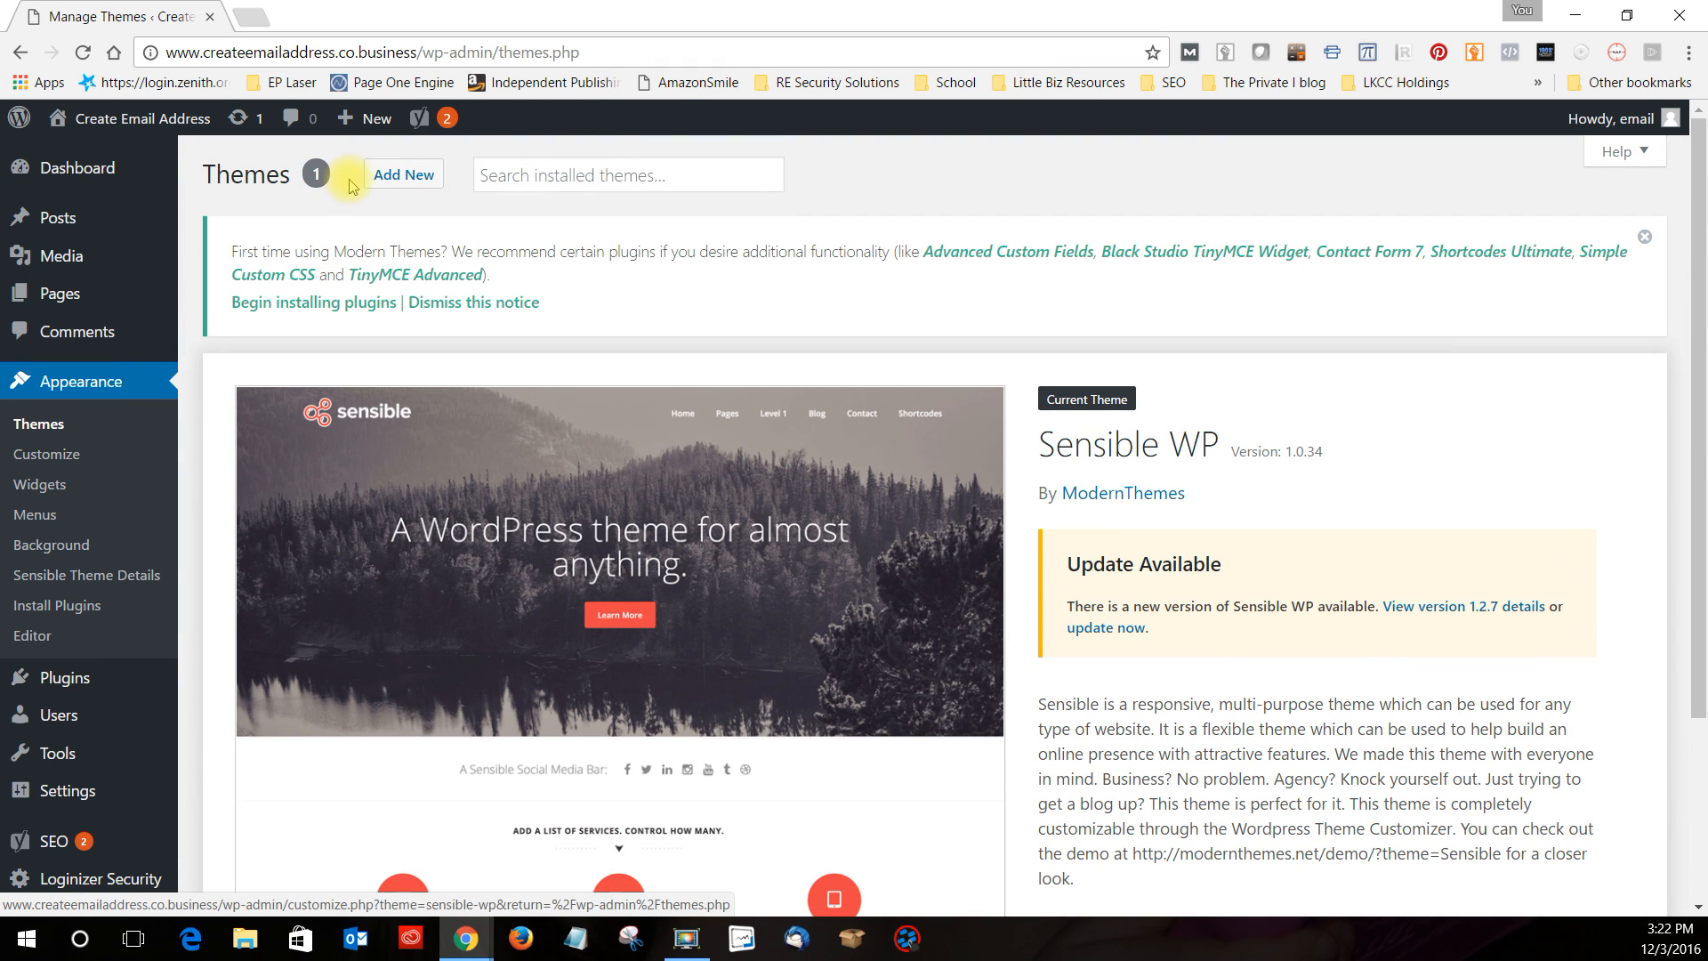
left_click(396, 176)
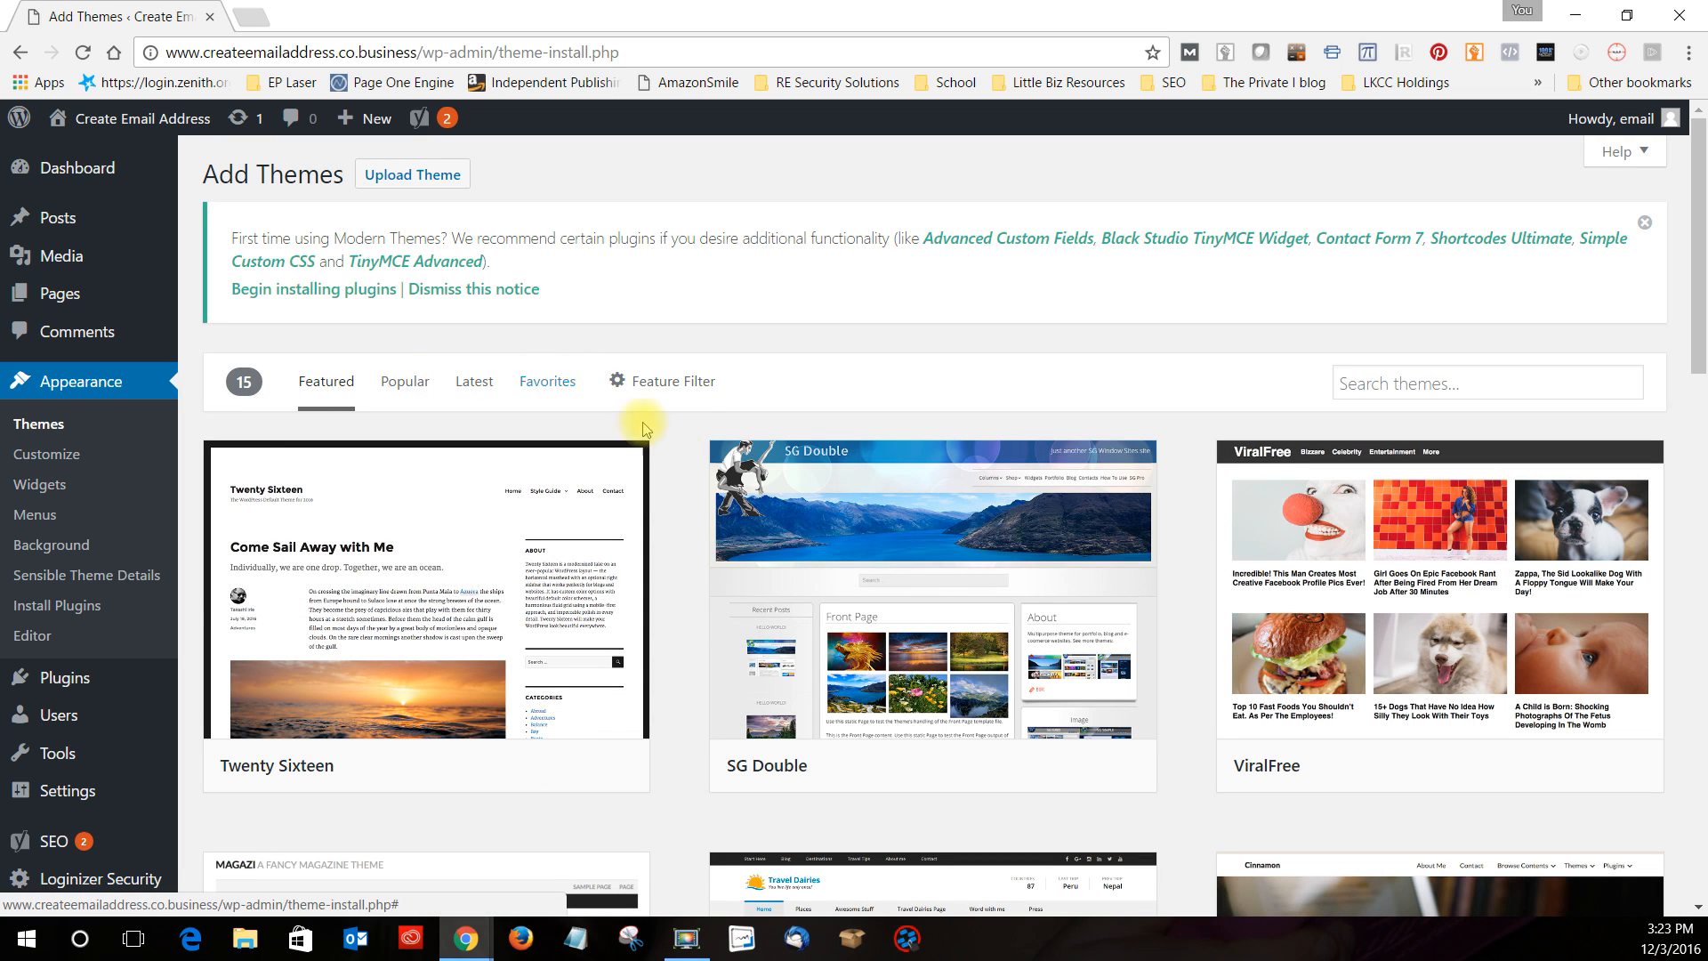
scroll(676, 498, "down", 1)
scroll(676, 498, "down", 5)
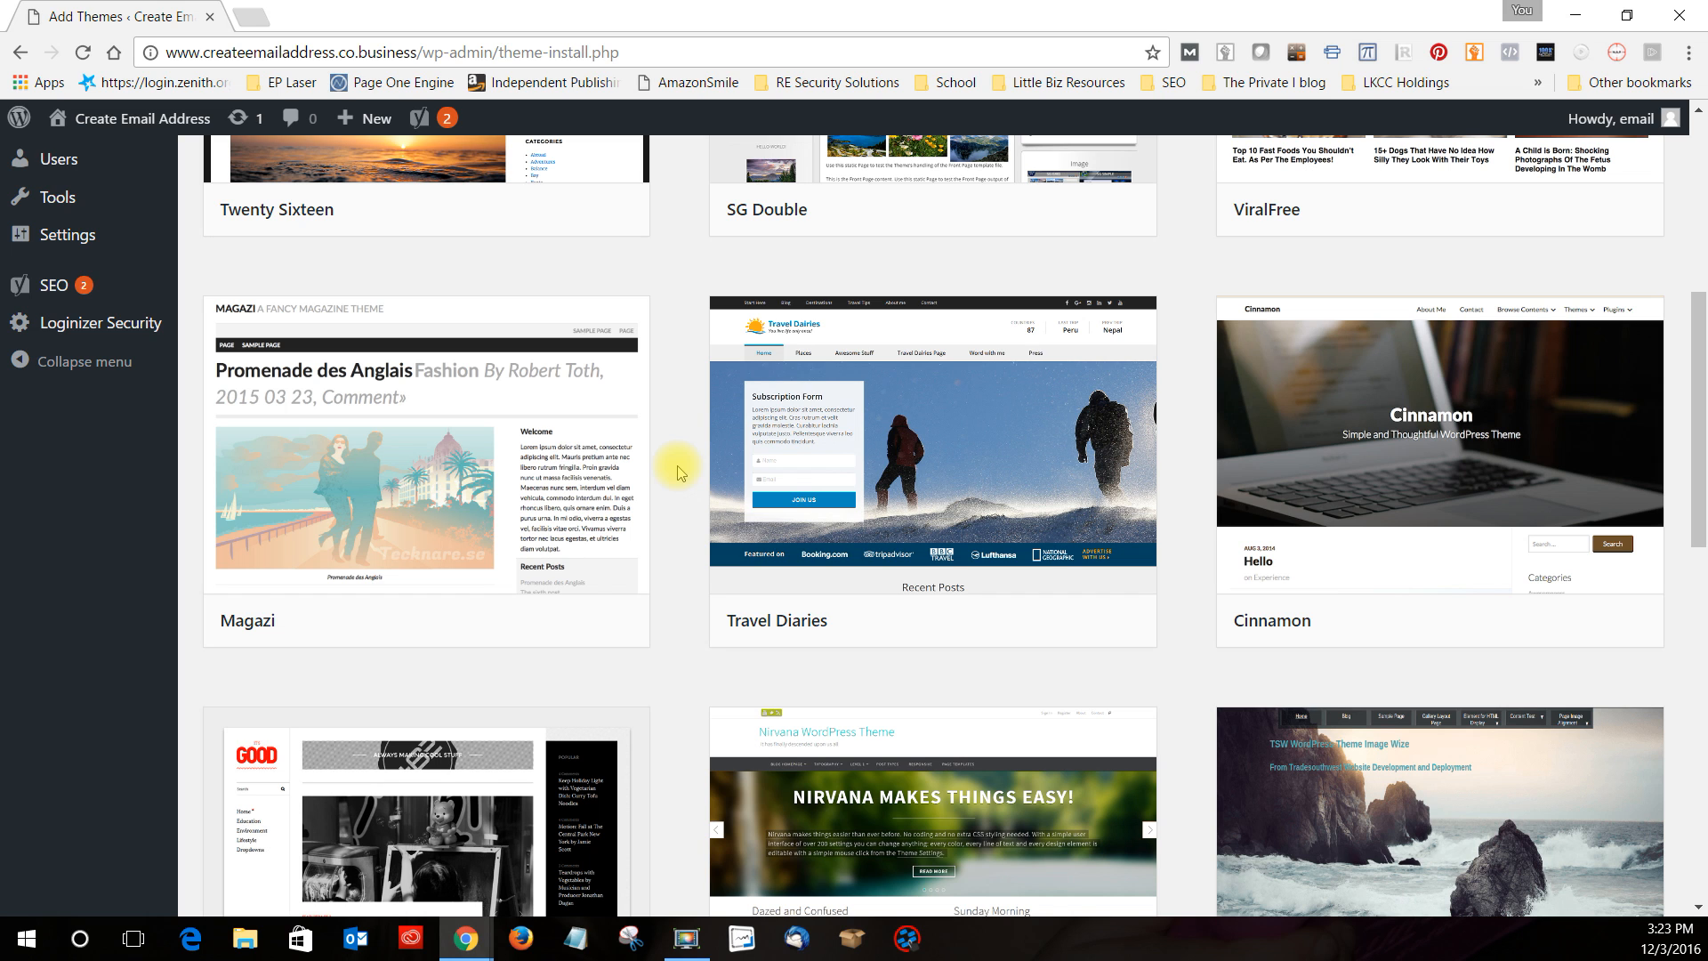
scroll(1198, 557, "down", 2)
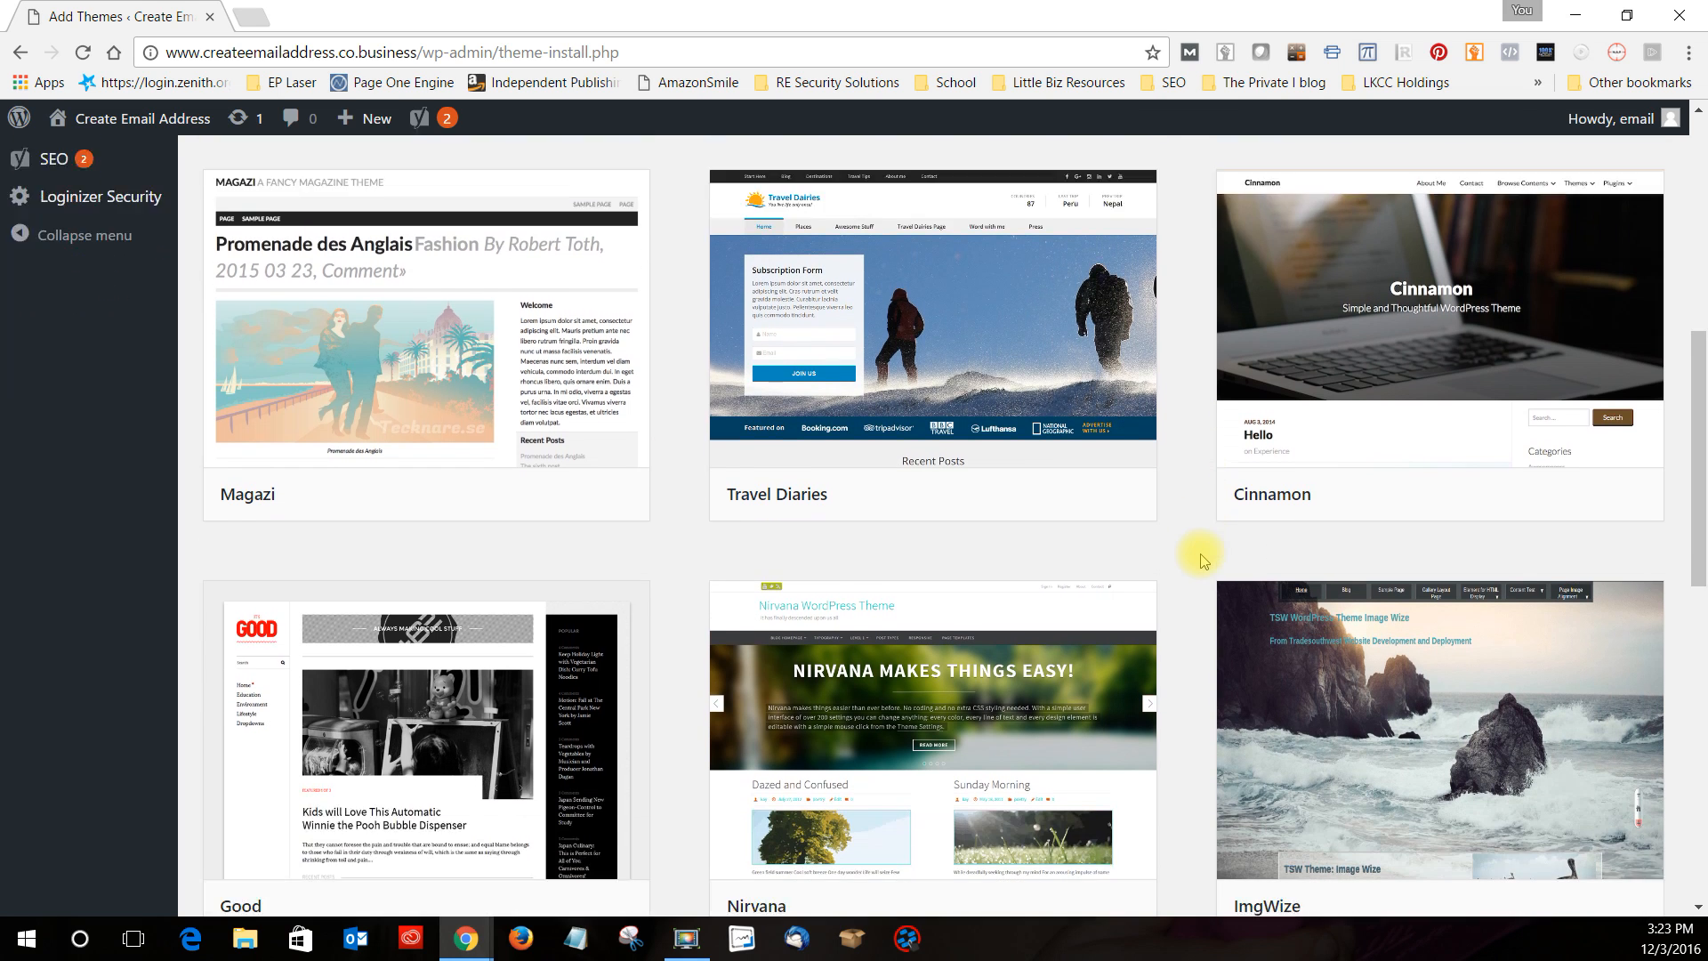
scroll(1201, 561, "down", 1)
mouse_move(1509, 629)
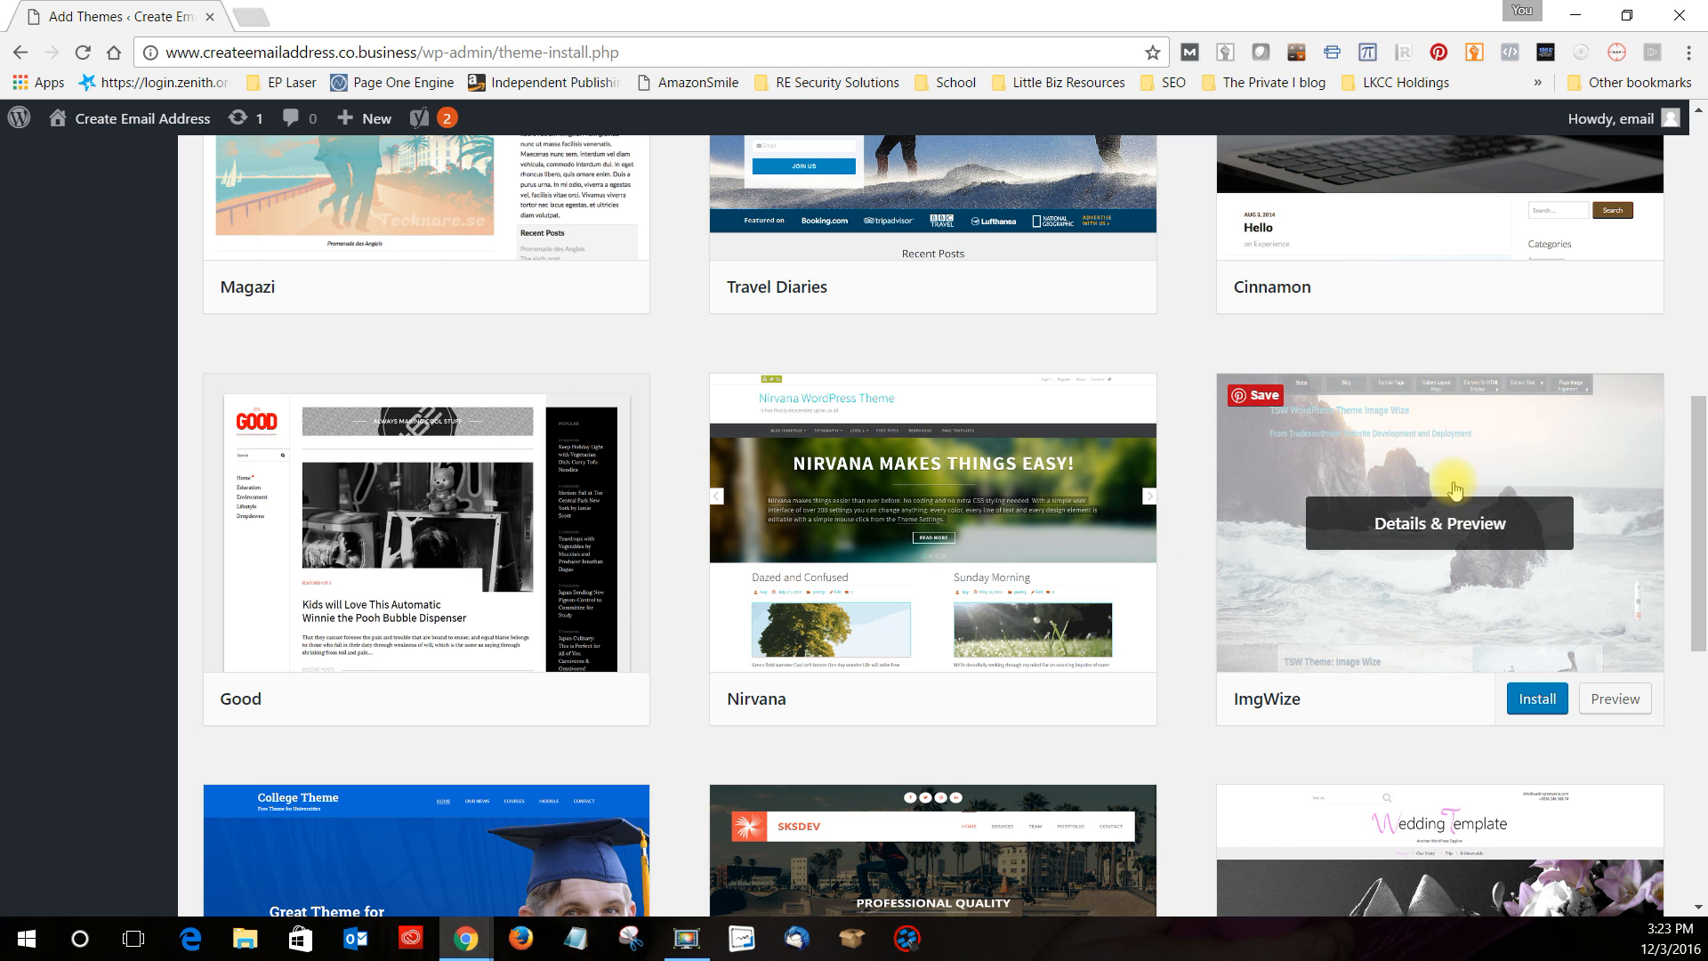
Preview the ImgWize theme, look through its demo page, and close the preview without installing it
left_click(1439, 534)
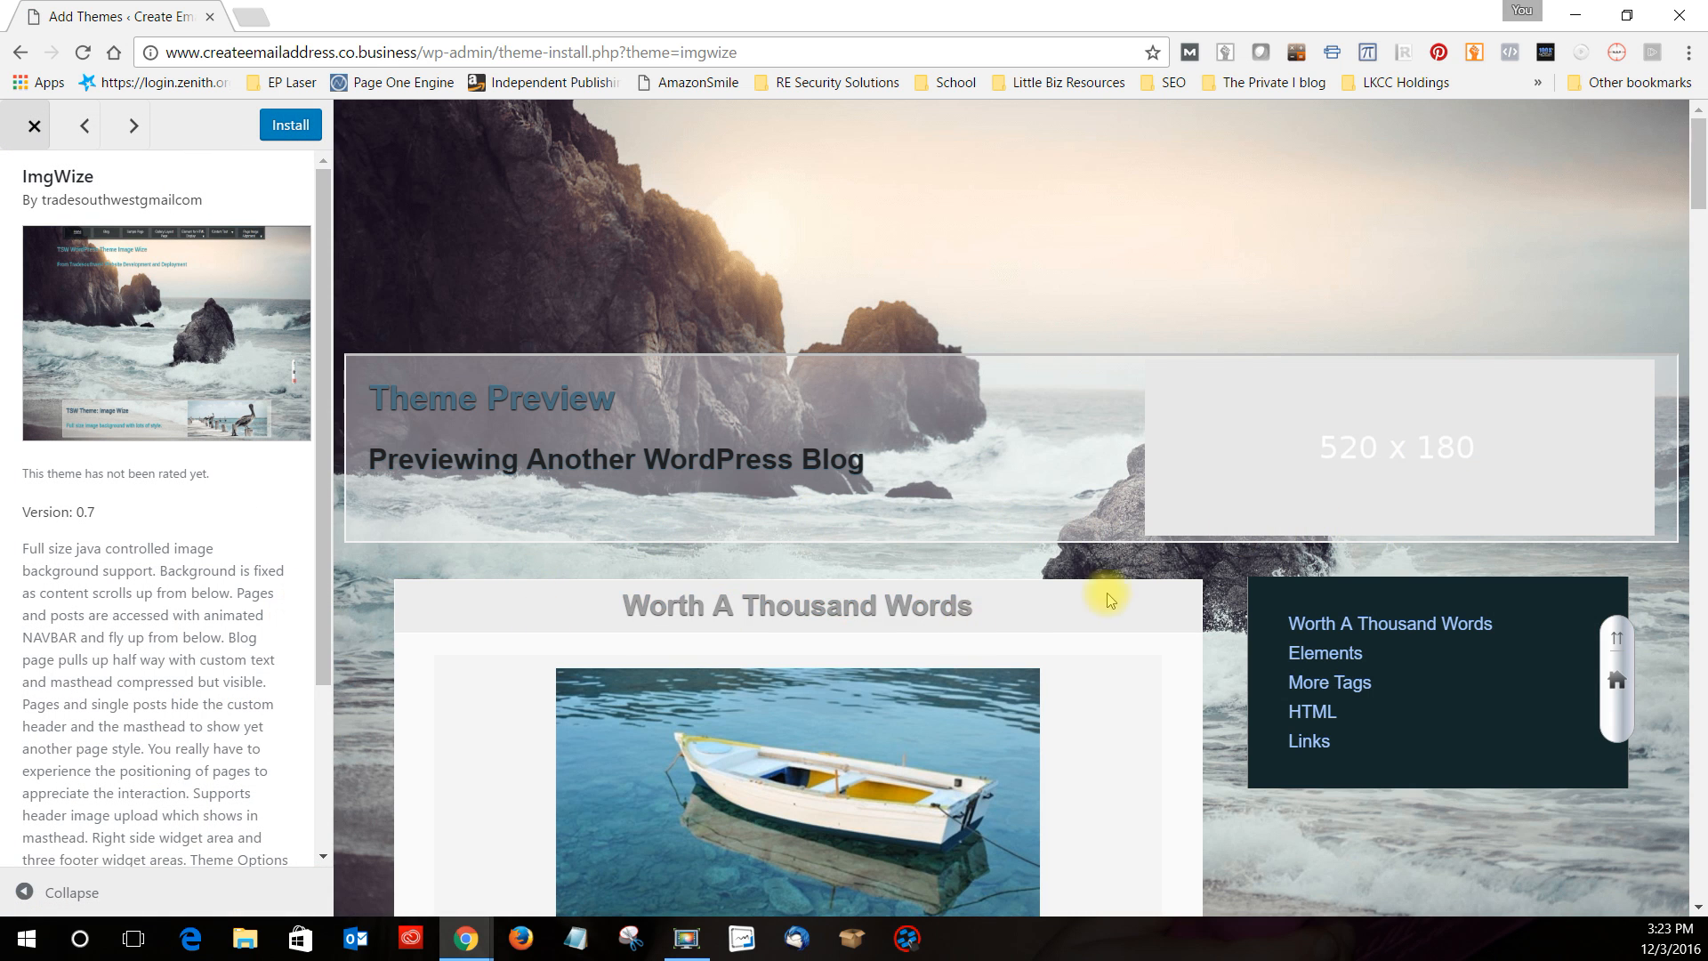
scroll(1227, 615, "down", 10)
scroll(1227, 615, "down", 5)
scroll(1227, 615, "up", 15)
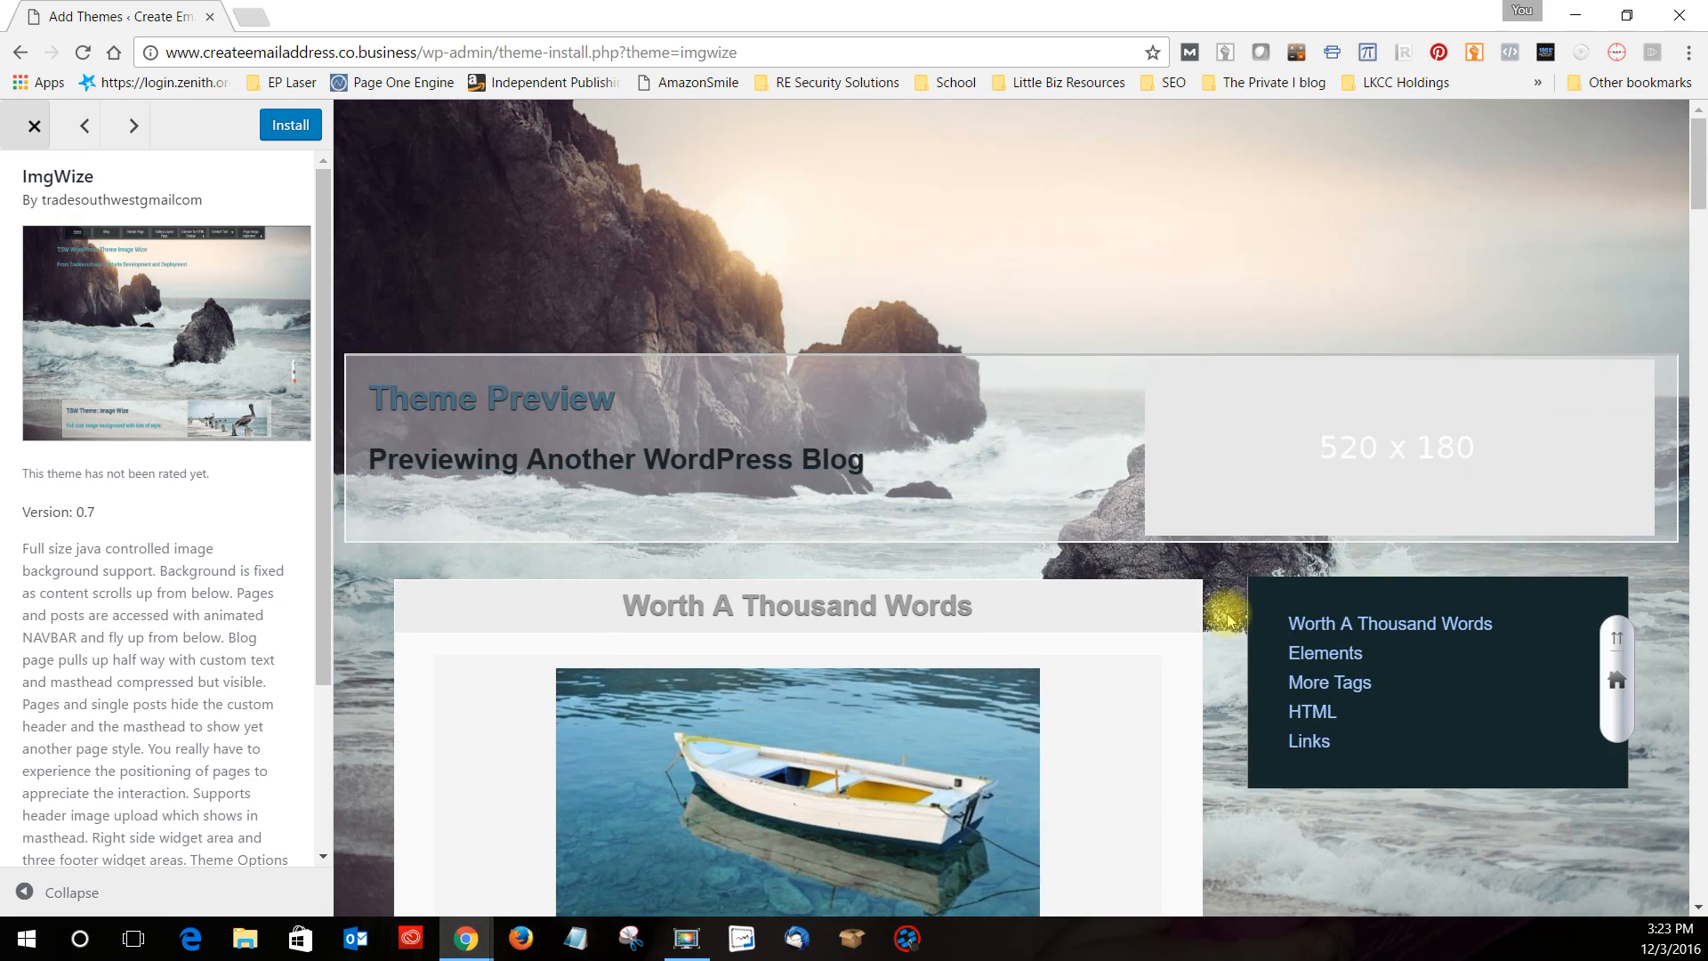
left_click(35, 127)
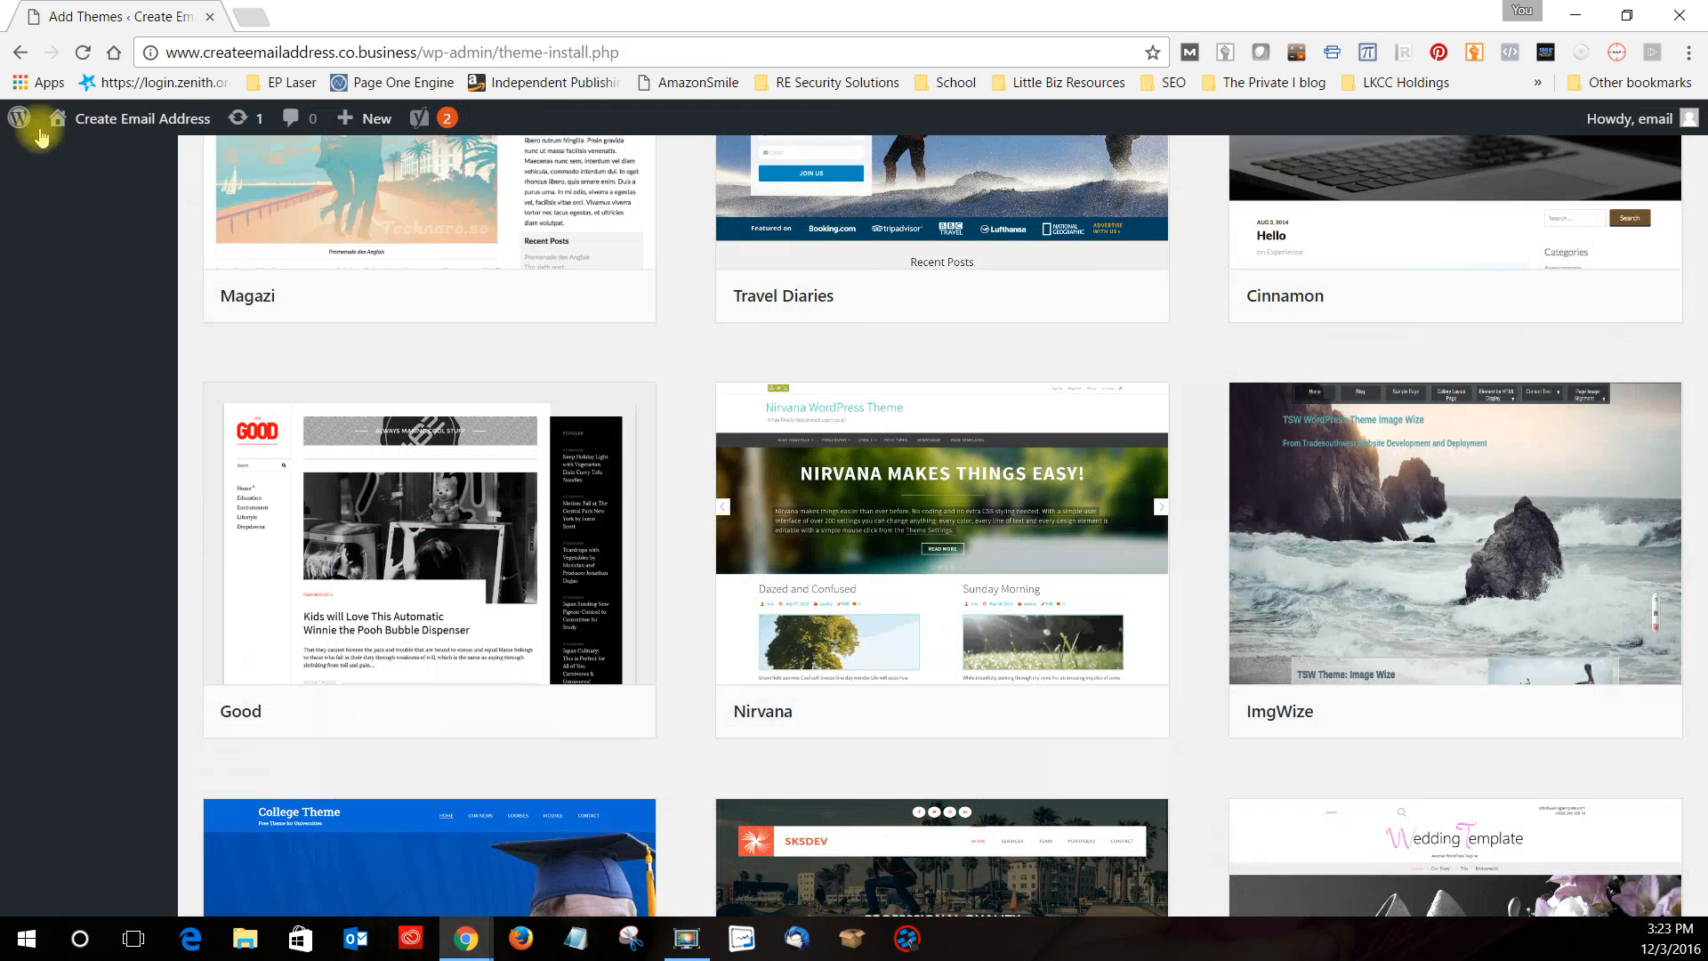
scroll(685, 464, "up", 9)
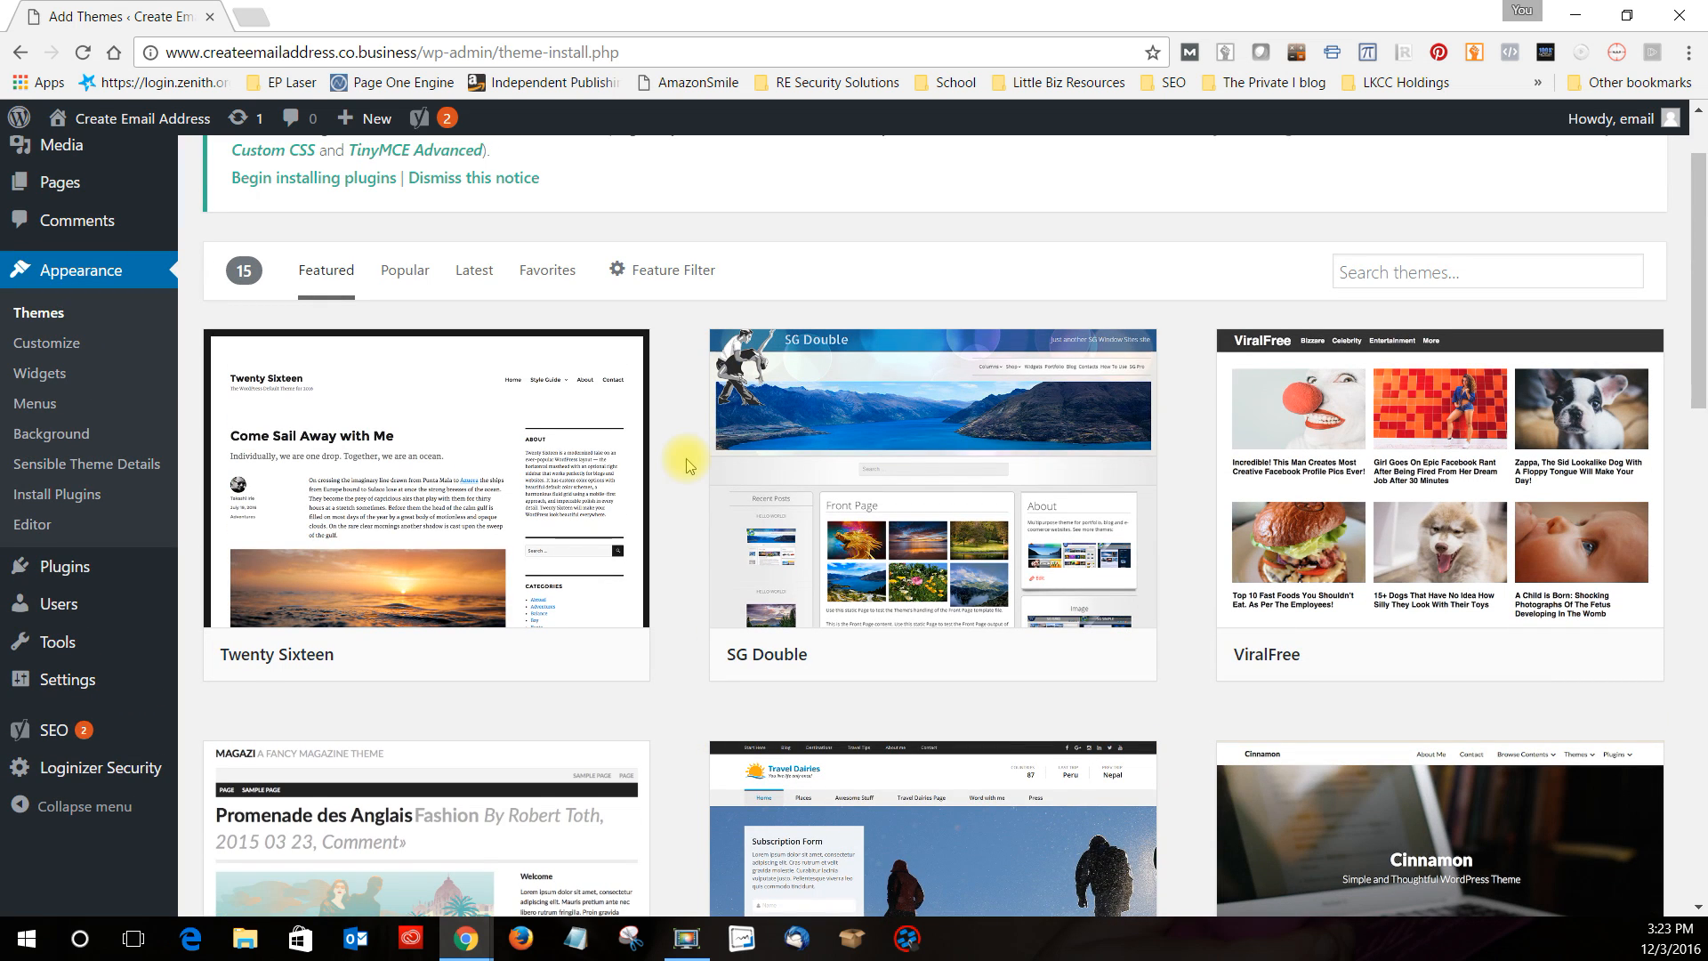
scroll(685, 464, "up", 2)
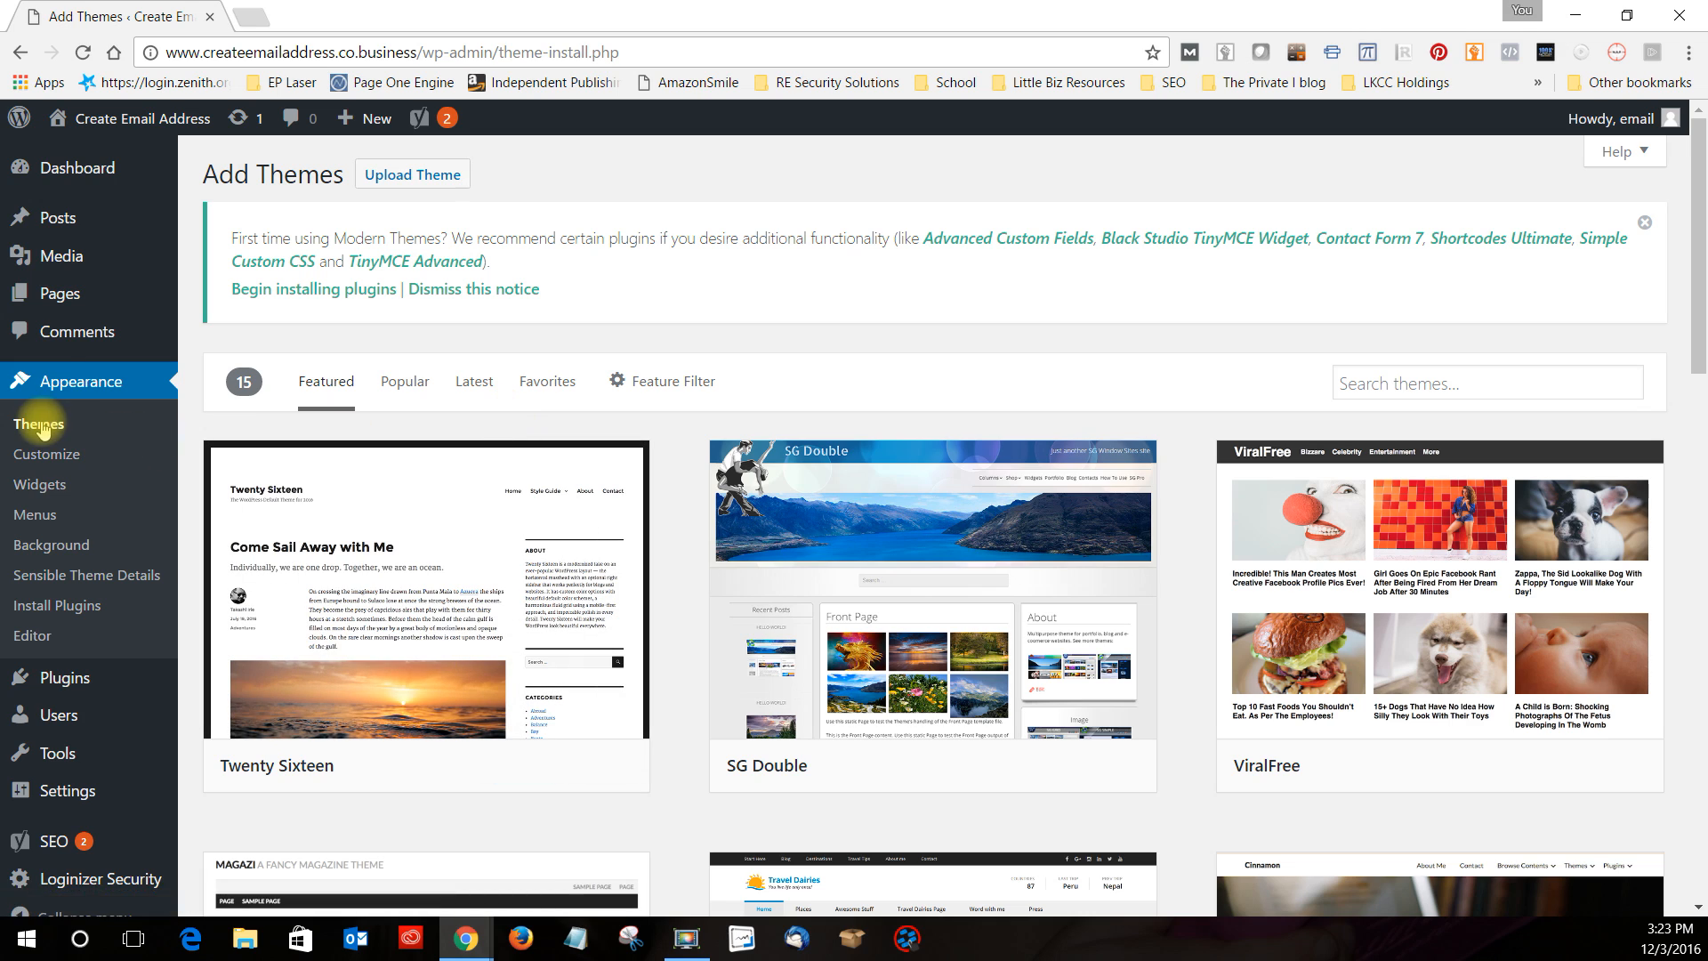
Open the customizer for the active Sensible WP theme, view its Sensible Pro section, and return to the section list
left_click(47, 456)
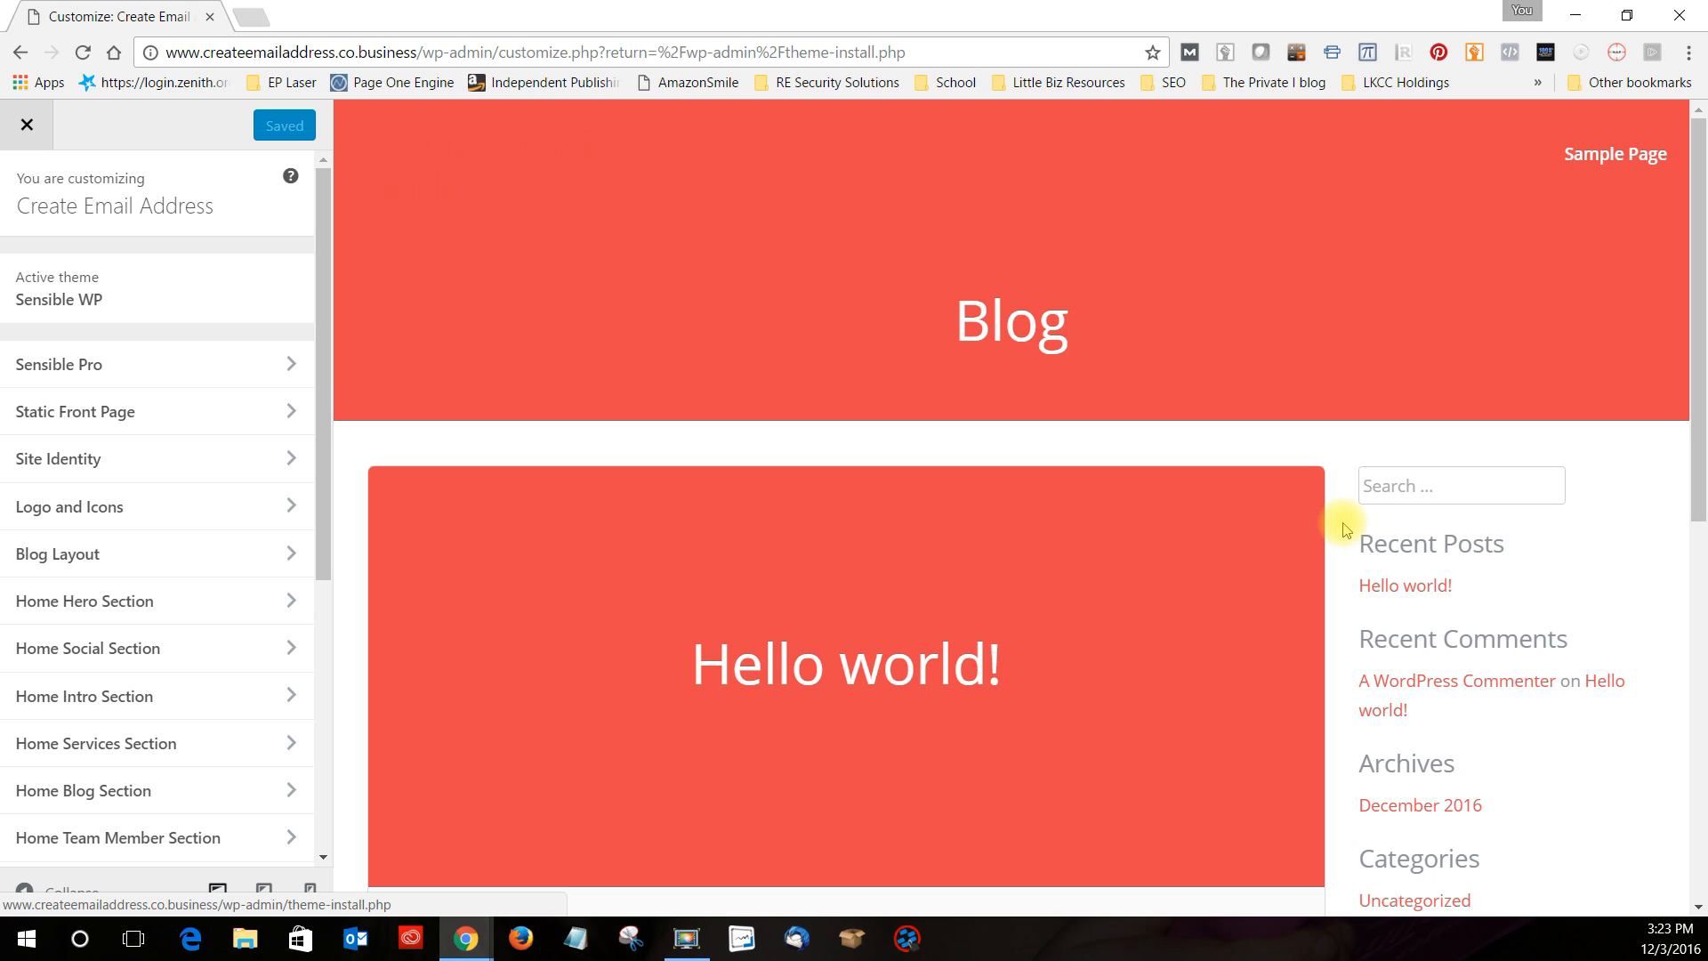
scroll(1334, 525, "down", 1)
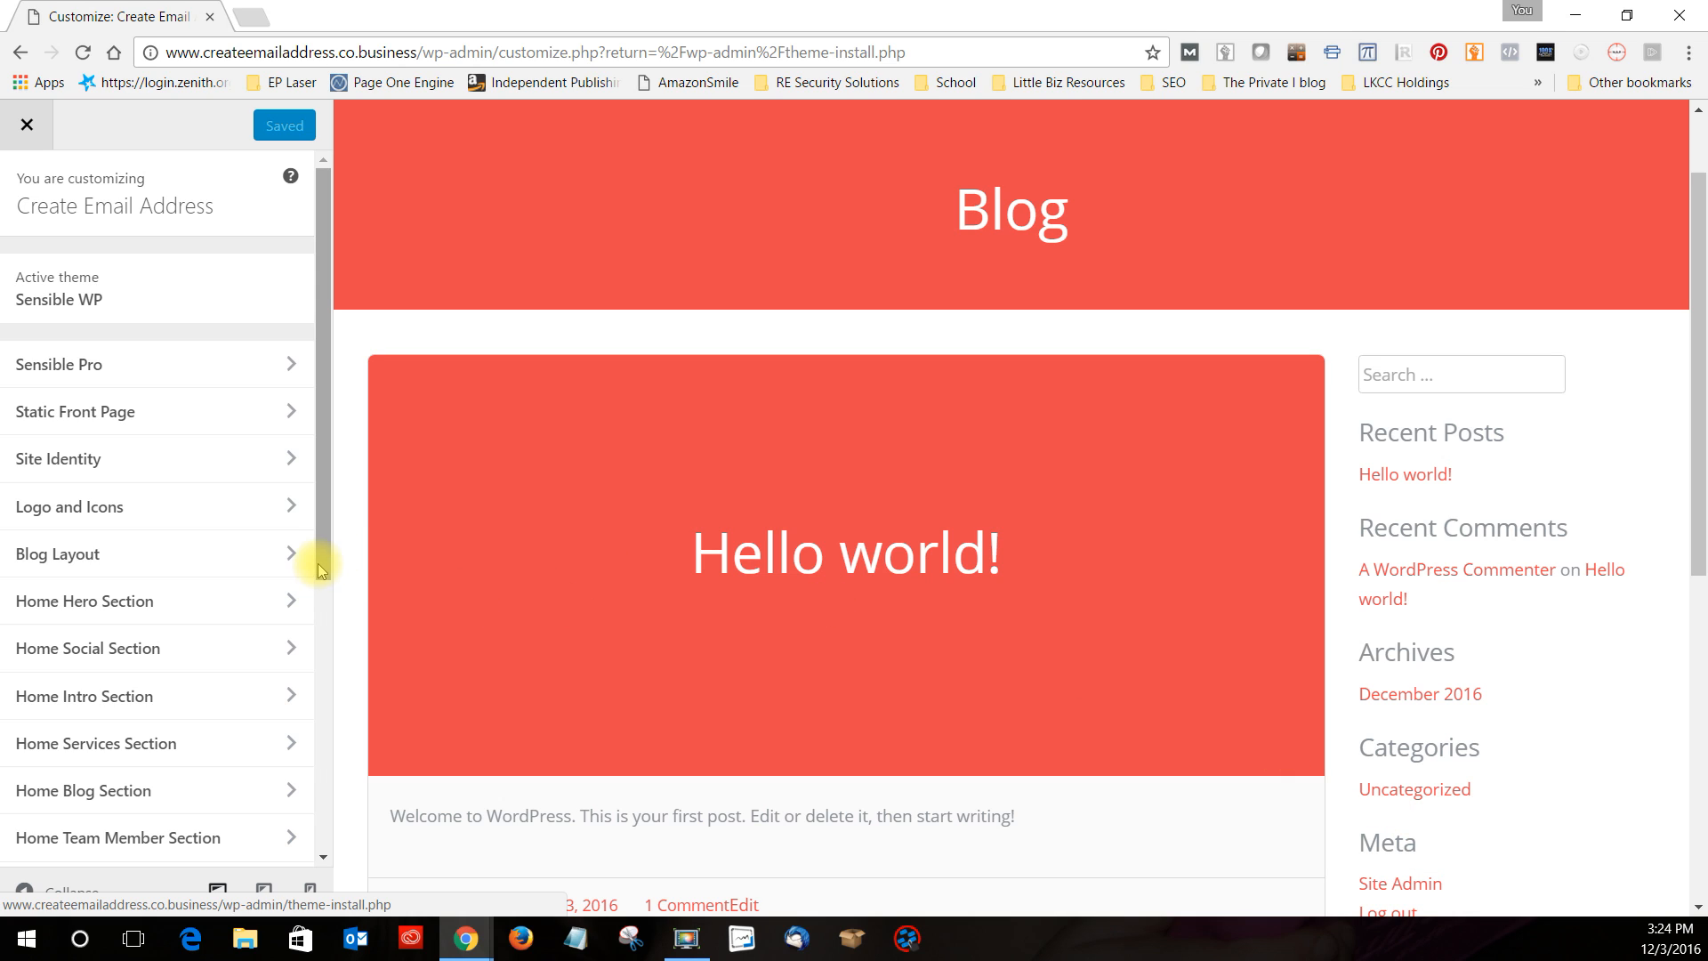
left_click(102, 369)
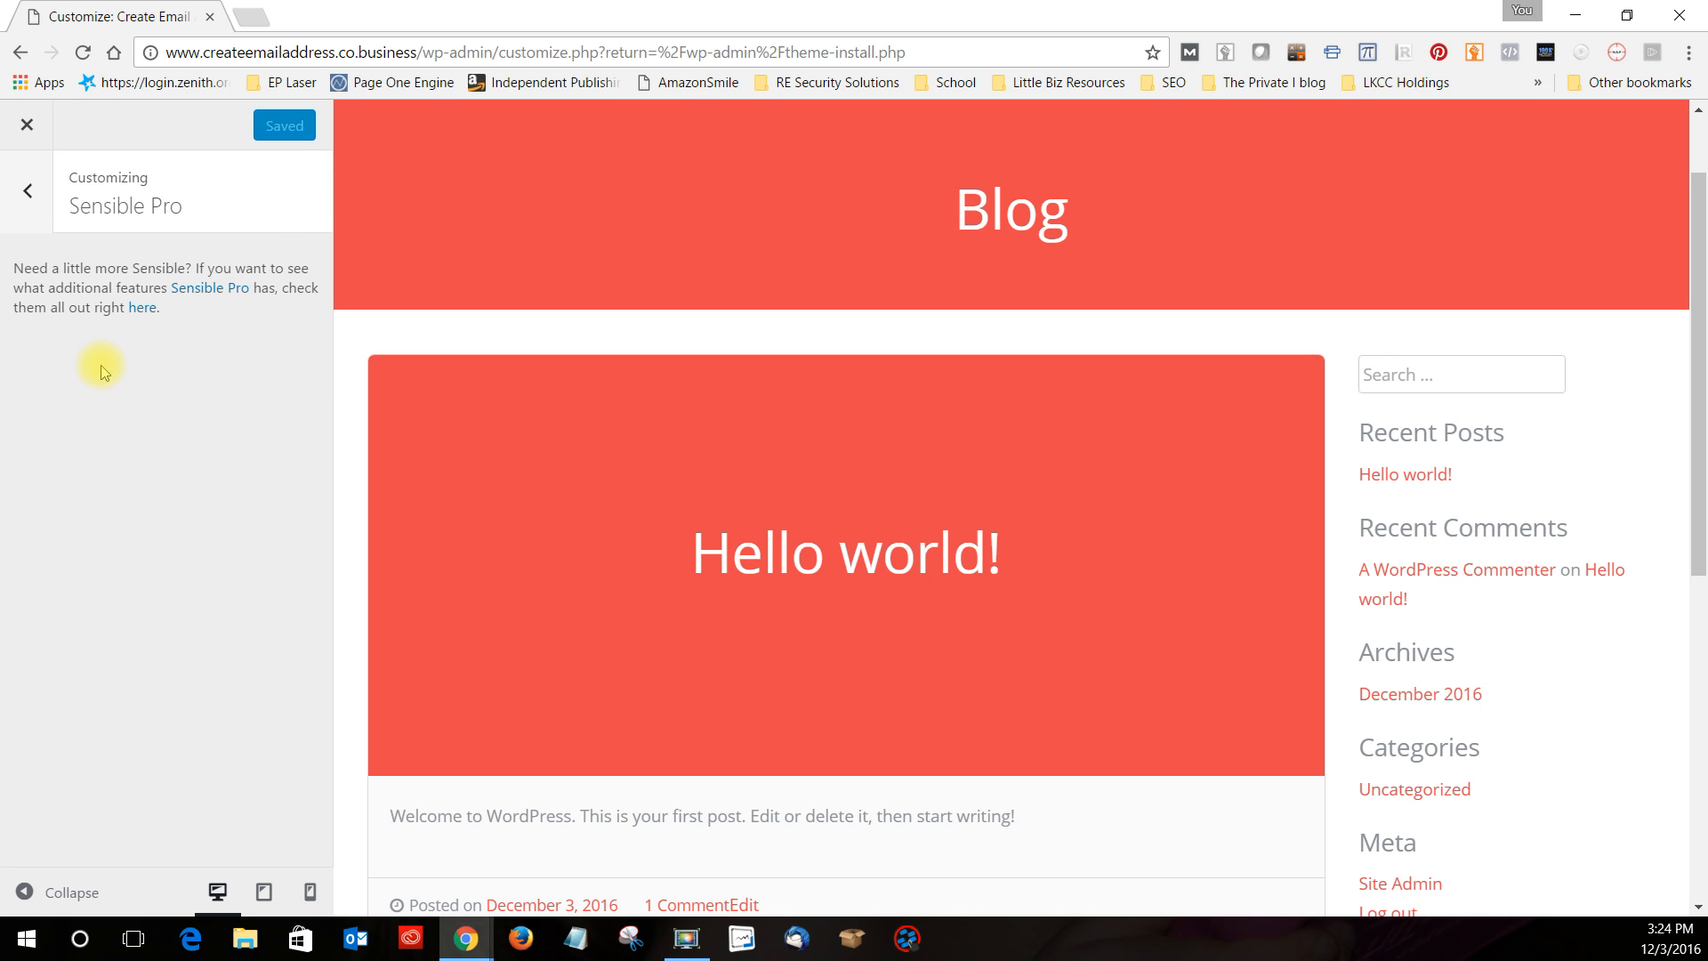
left_click(27, 188)
Set the front page to display a static page, choose Sample Page for it, and check the preview
left_click(64, 418)
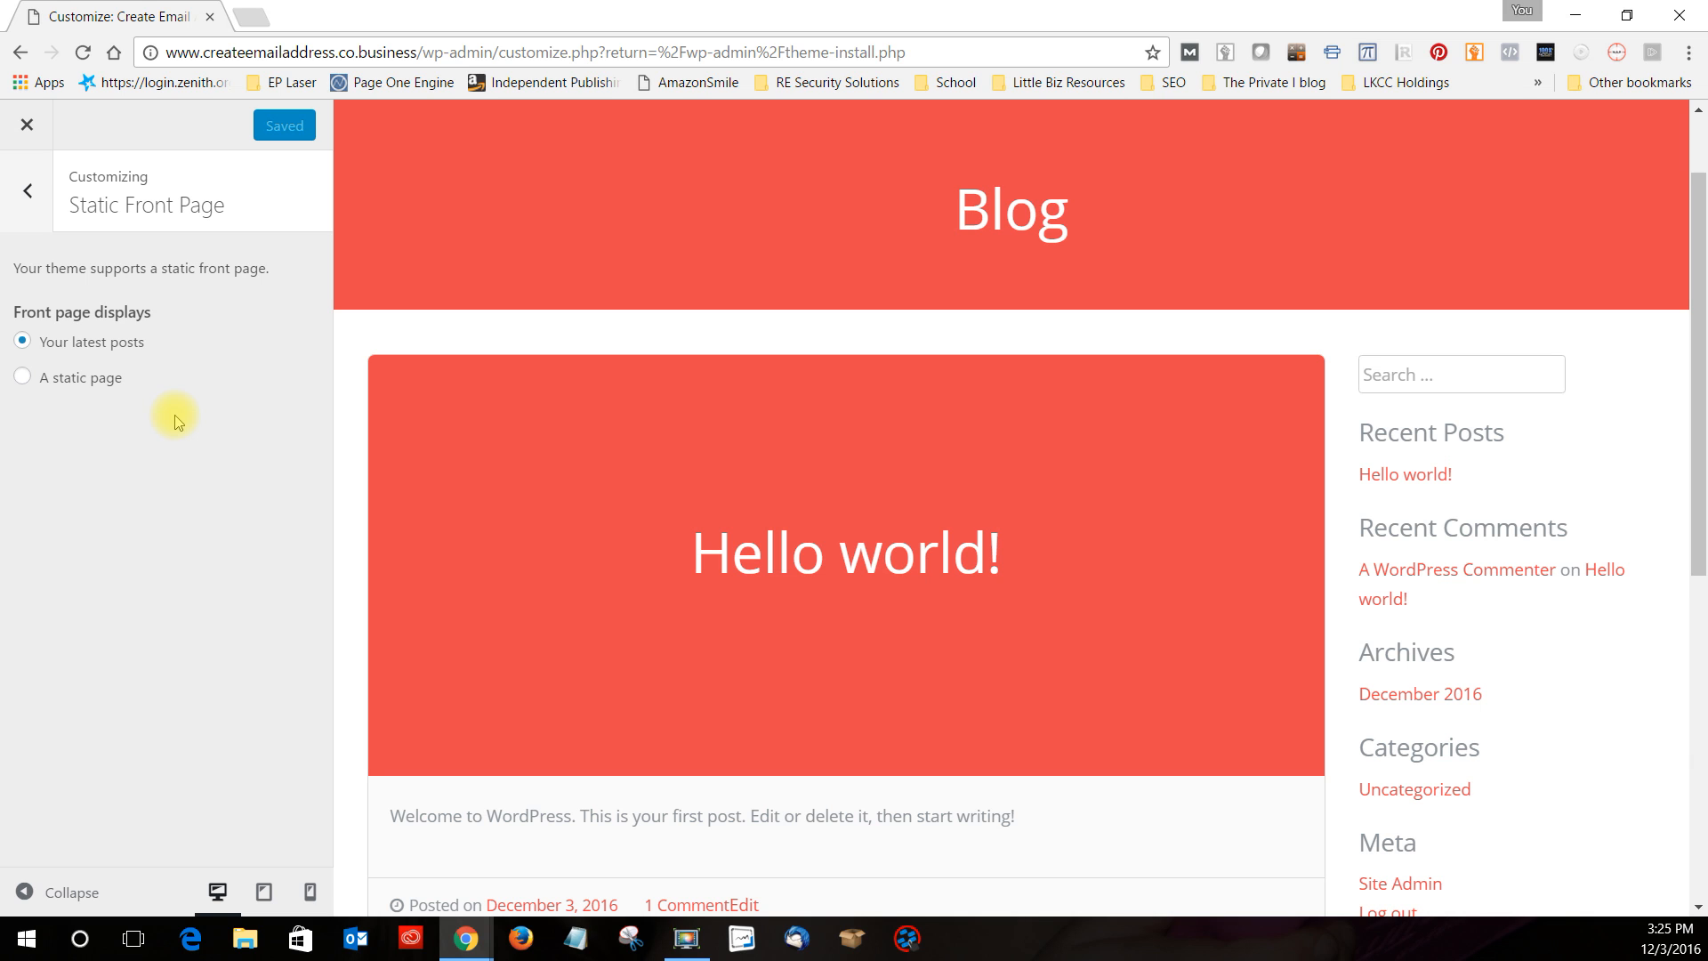
left_click(23, 377)
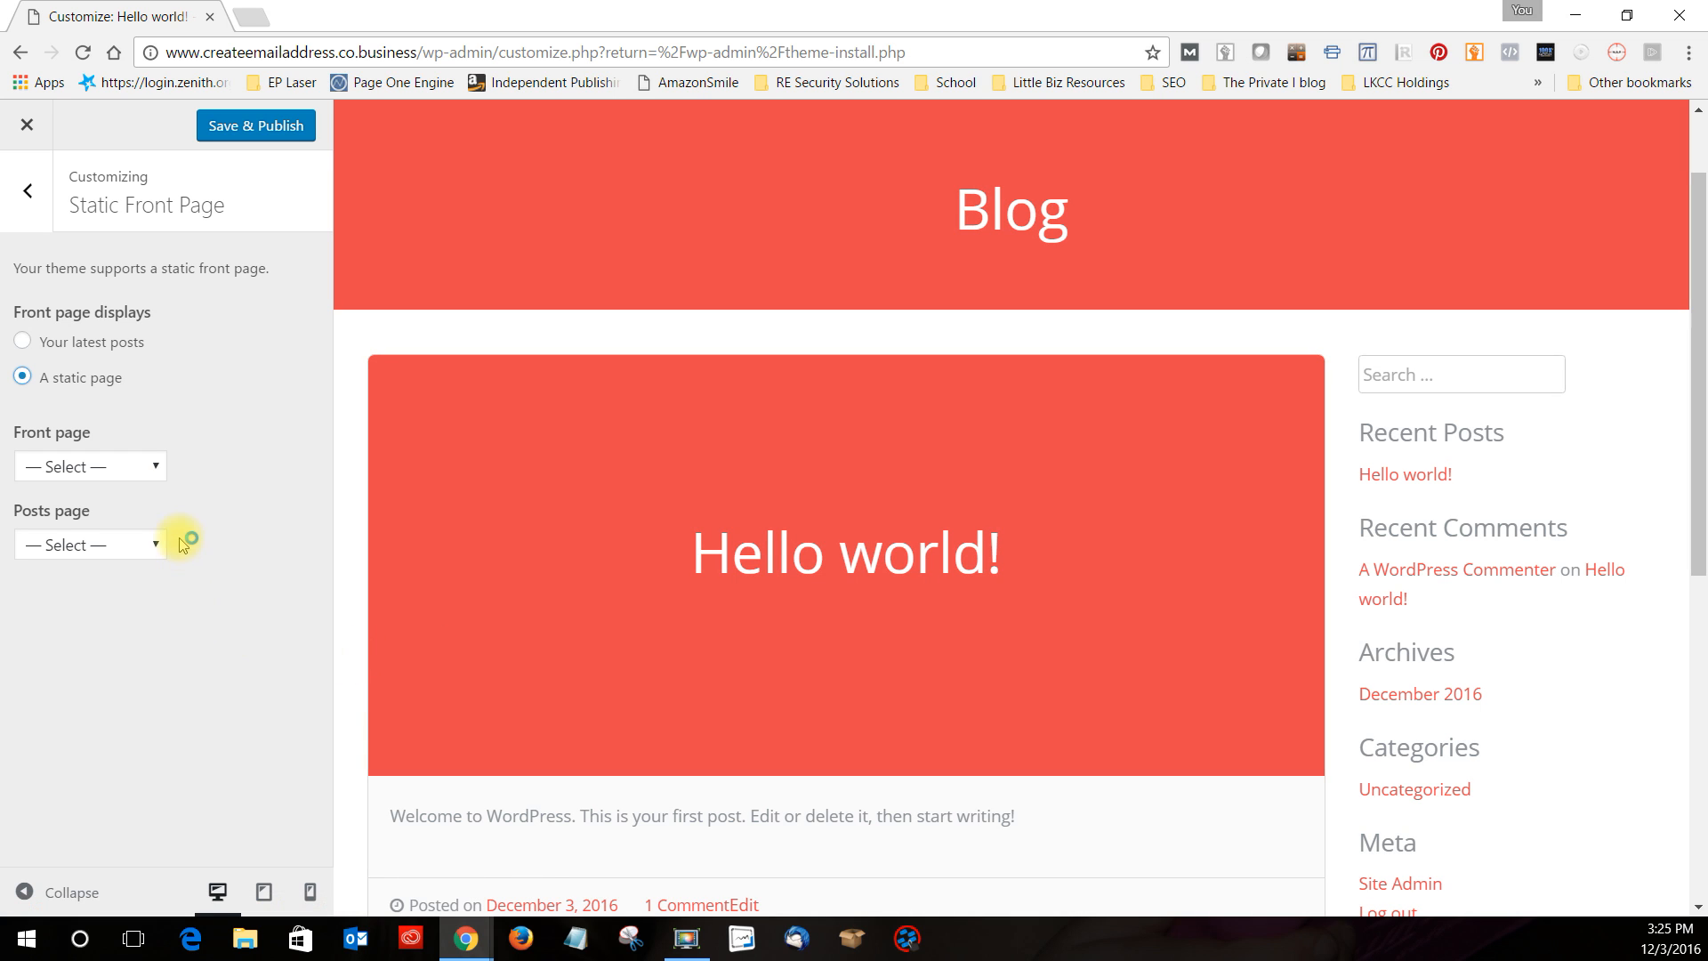
left_click(153, 466)
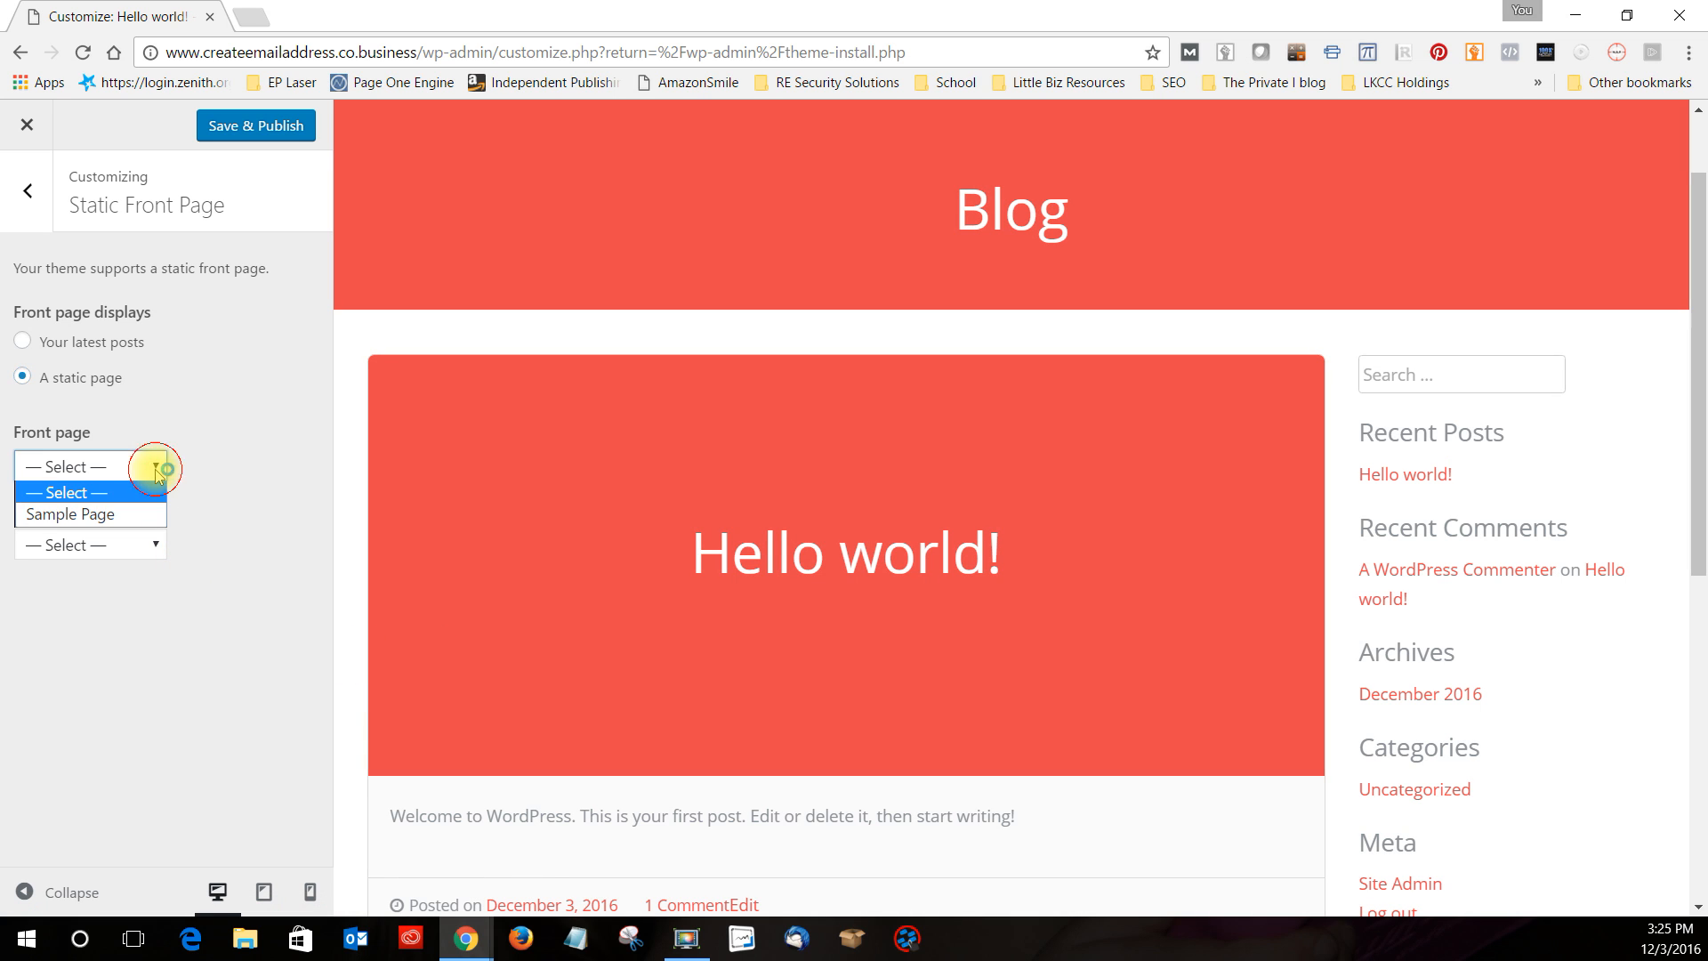
left_click(114, 517)
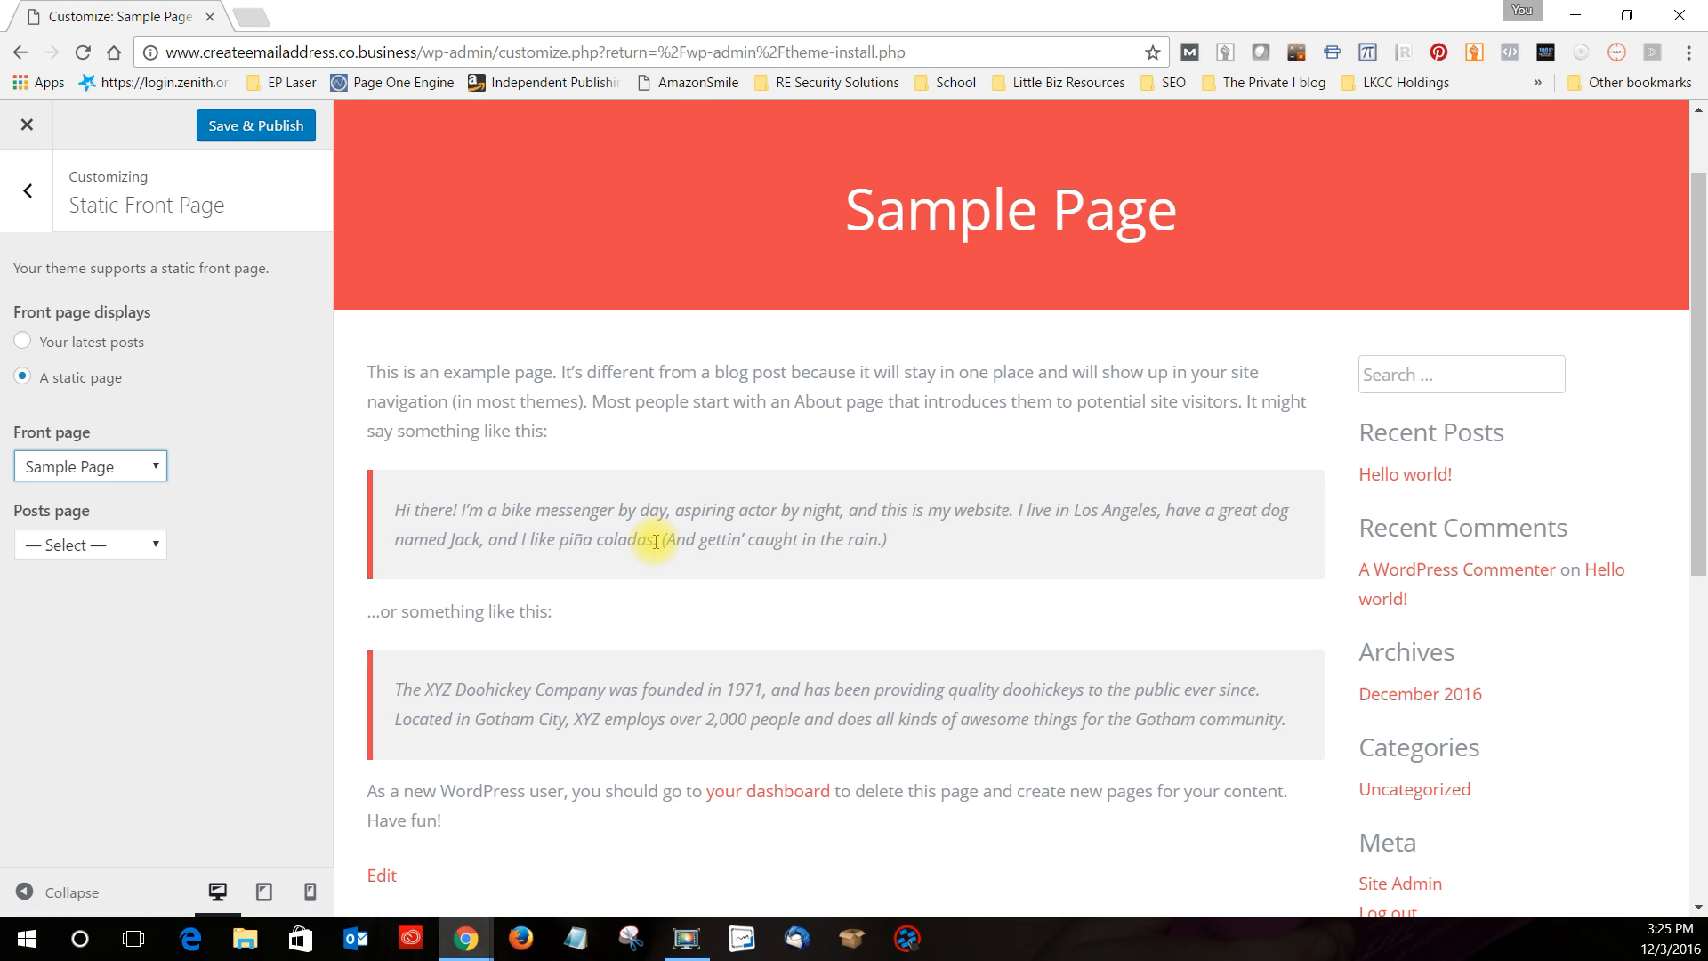
scroll(627, 746, "down", 2)
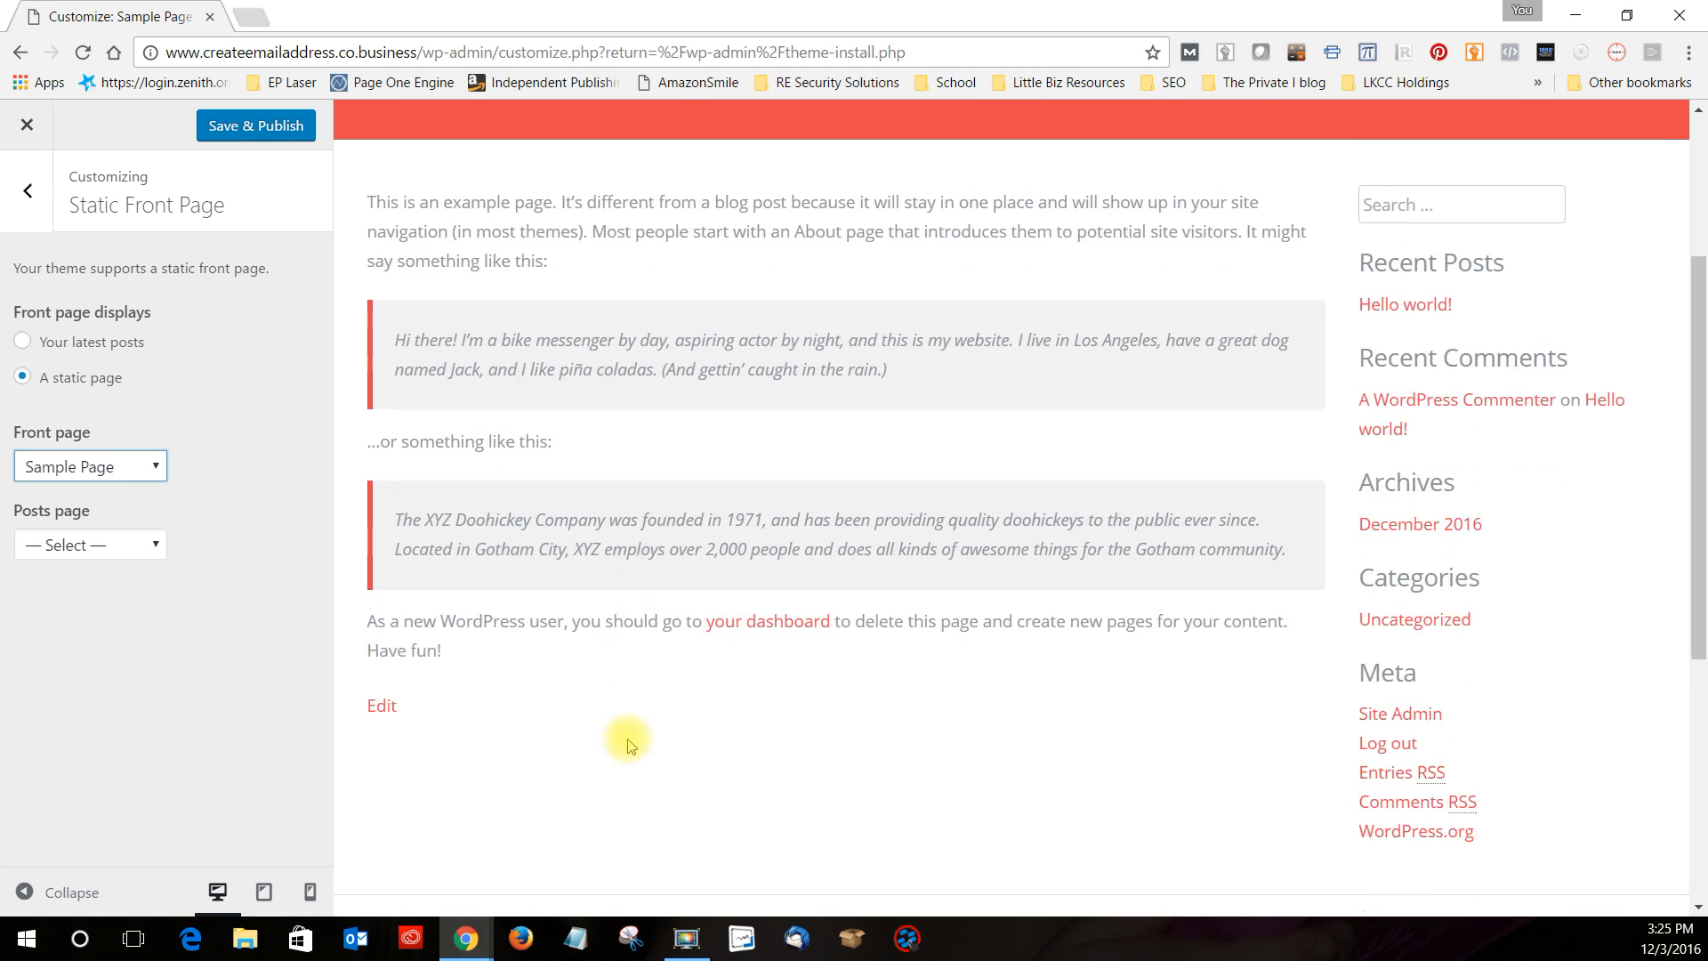
Look over the static front page preview, then view the Site Identity settings and return to the section list
scroll(627, 745, "down", 2)
scroll(627, 745, "up", 5)
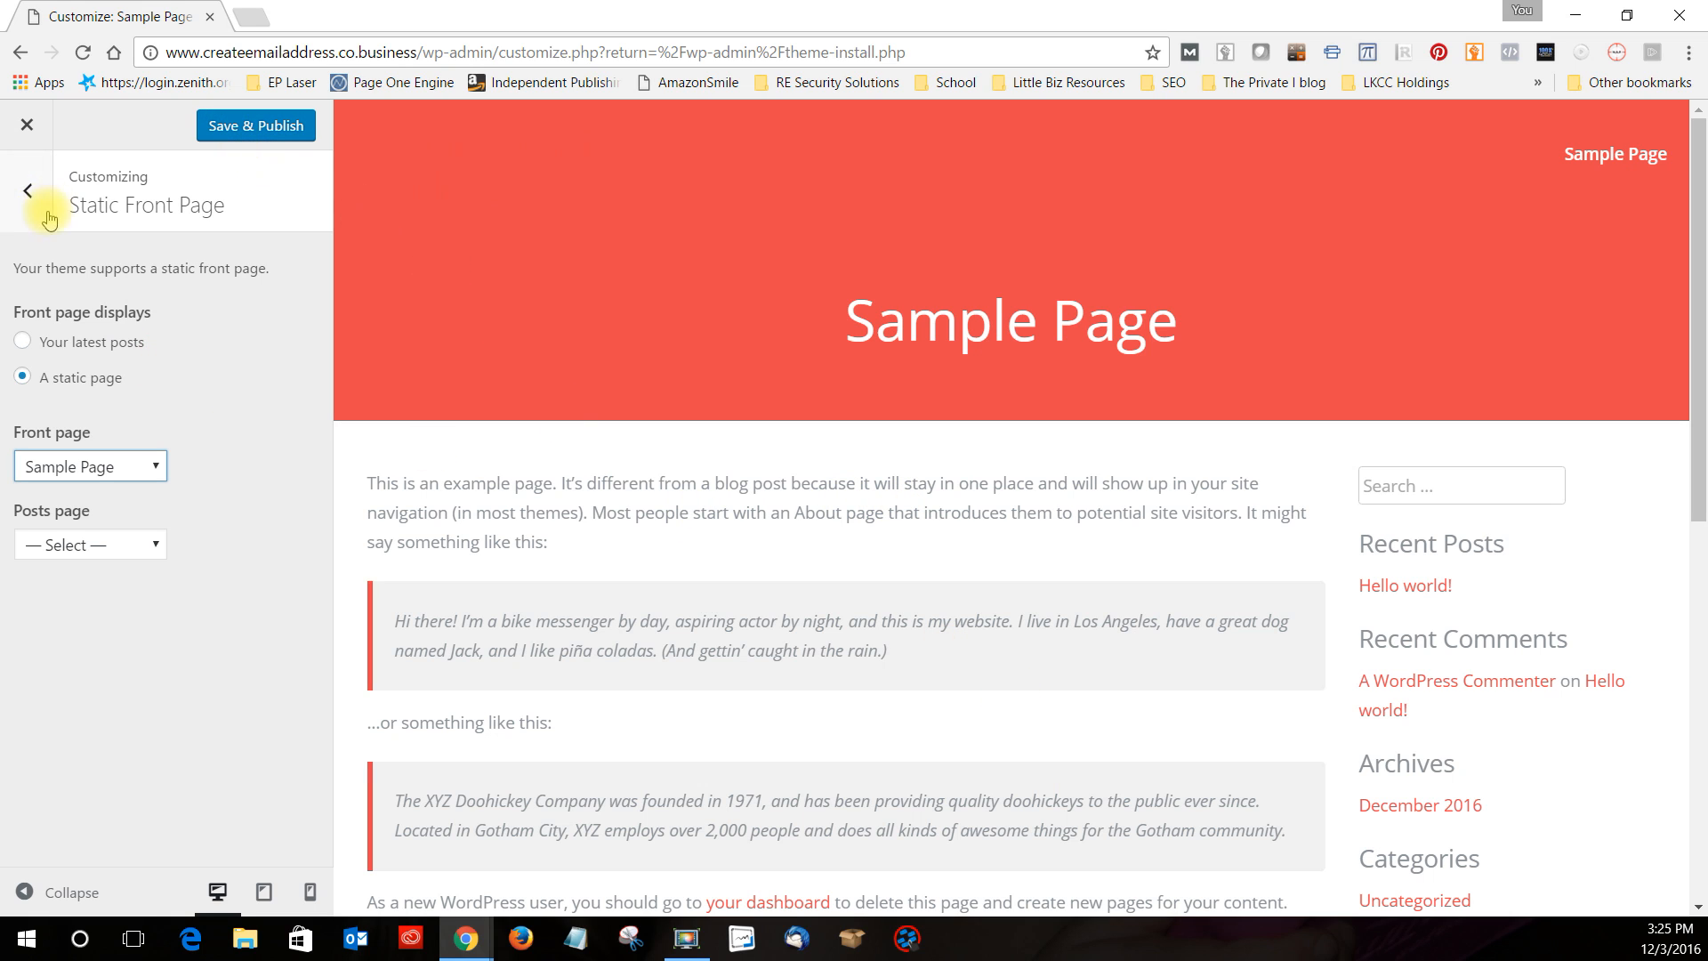
left_click(28, 191)
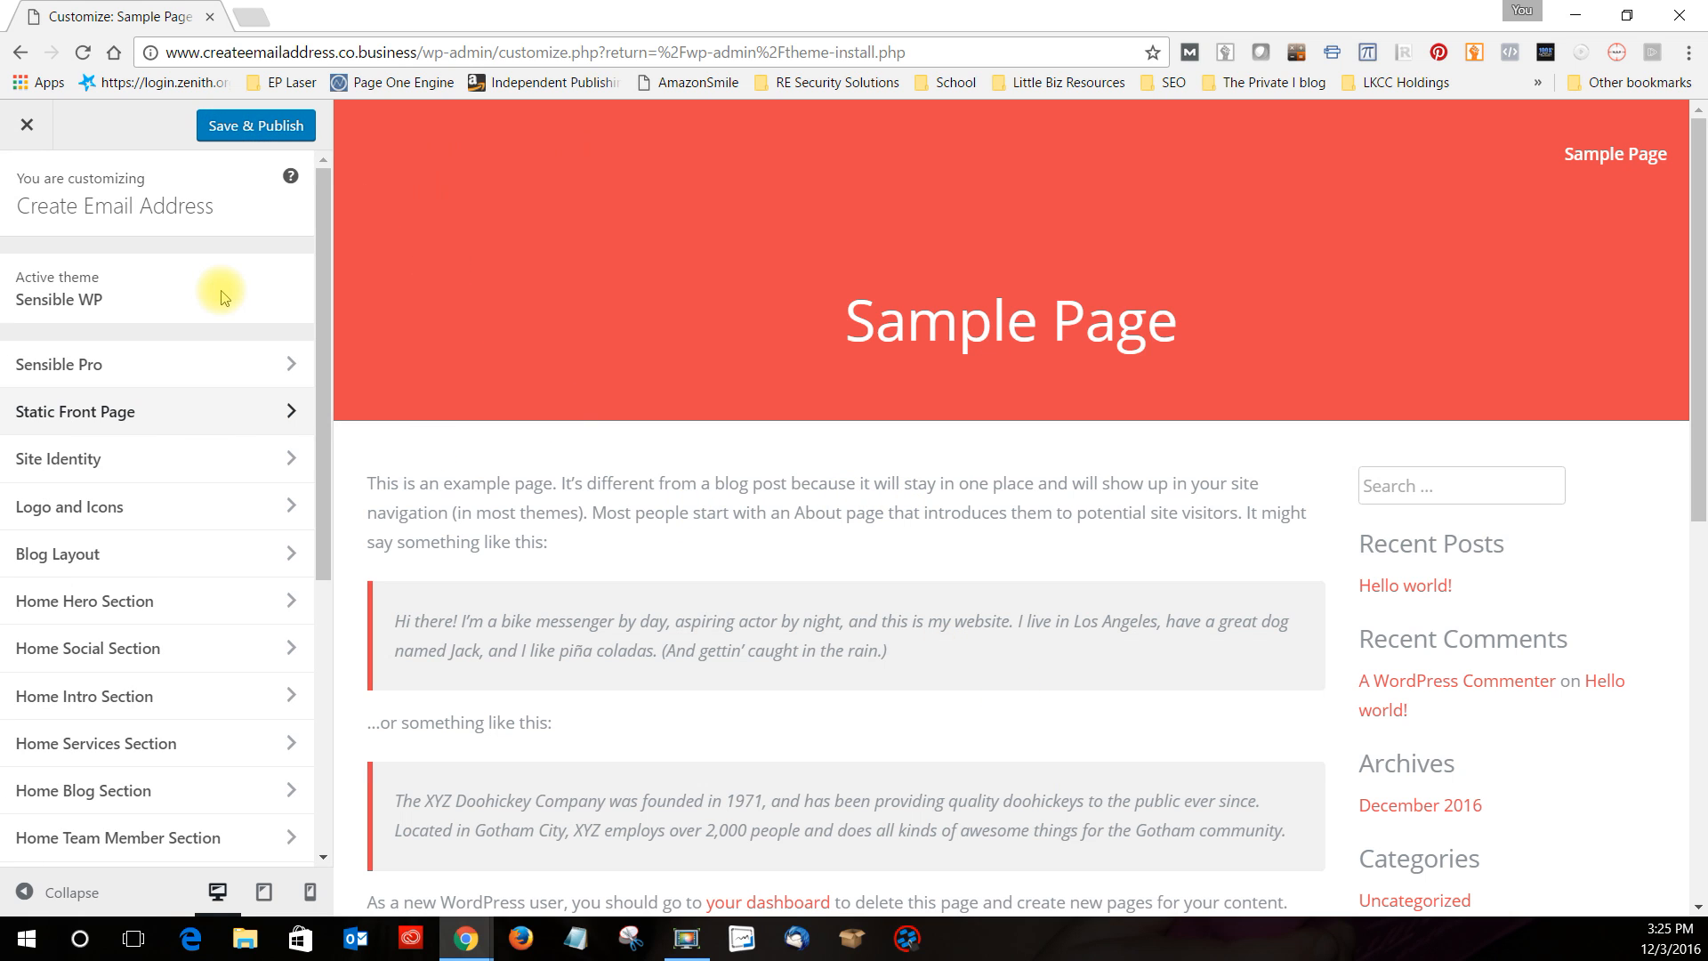
left_click(99, 470)
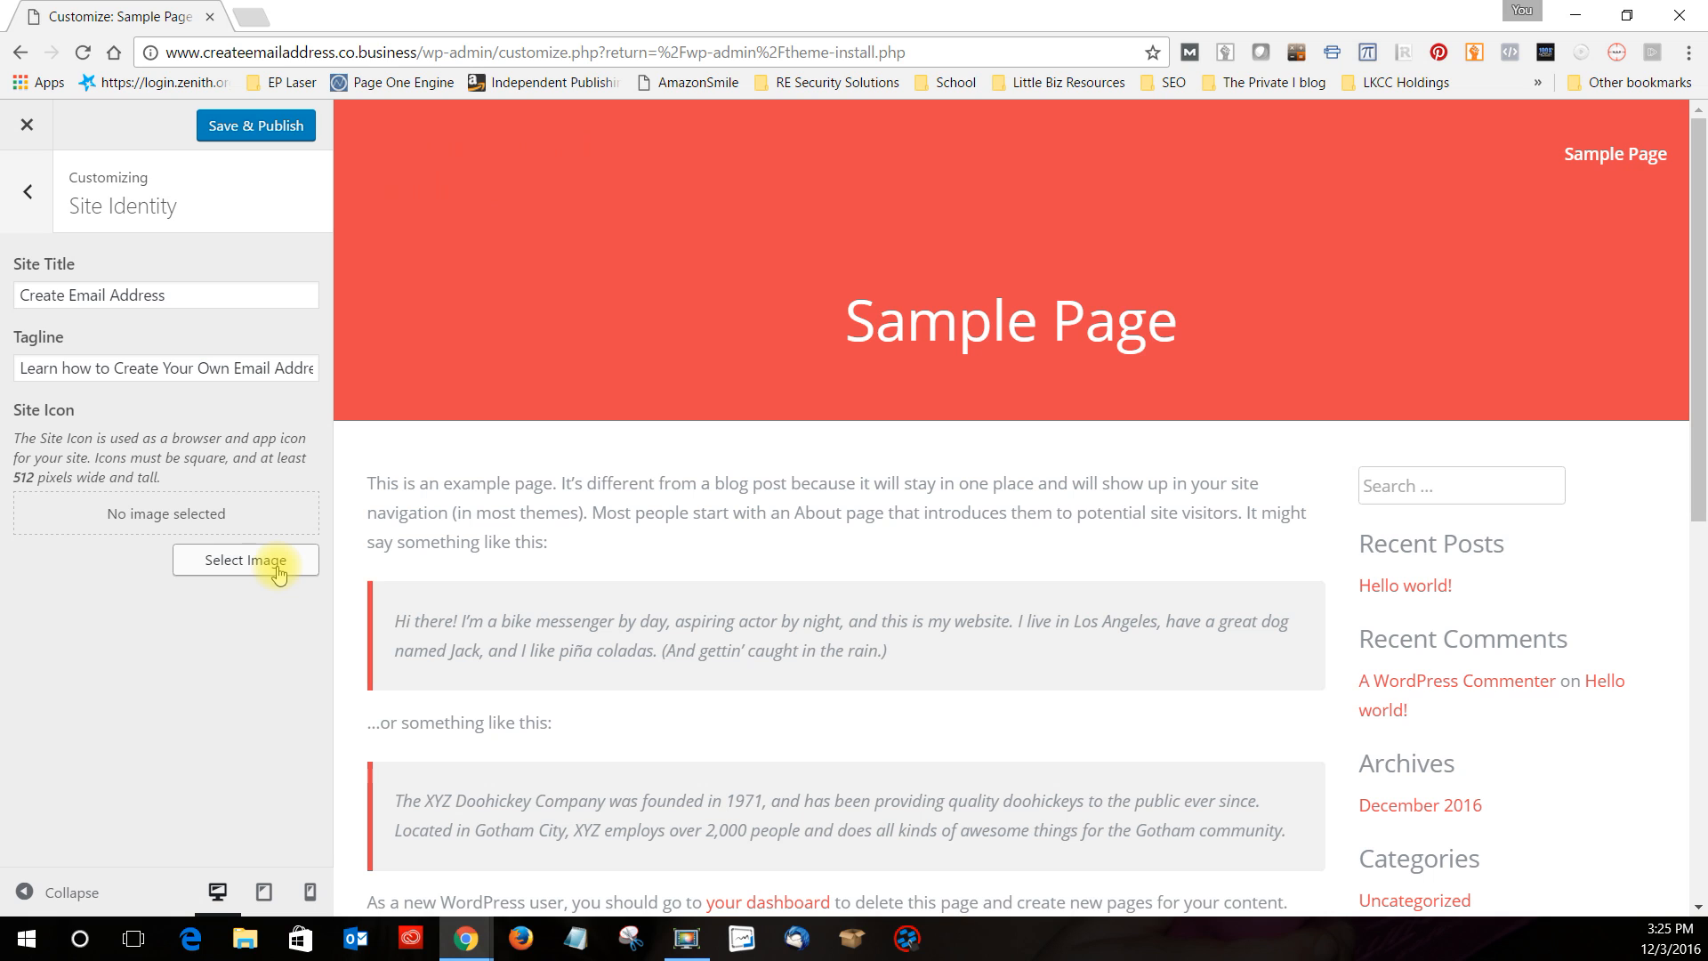
left_click(27, 191)
Look through the Logo and Icons settings down to the Apple Touch icons and return to the section list
left_click(109, 505)
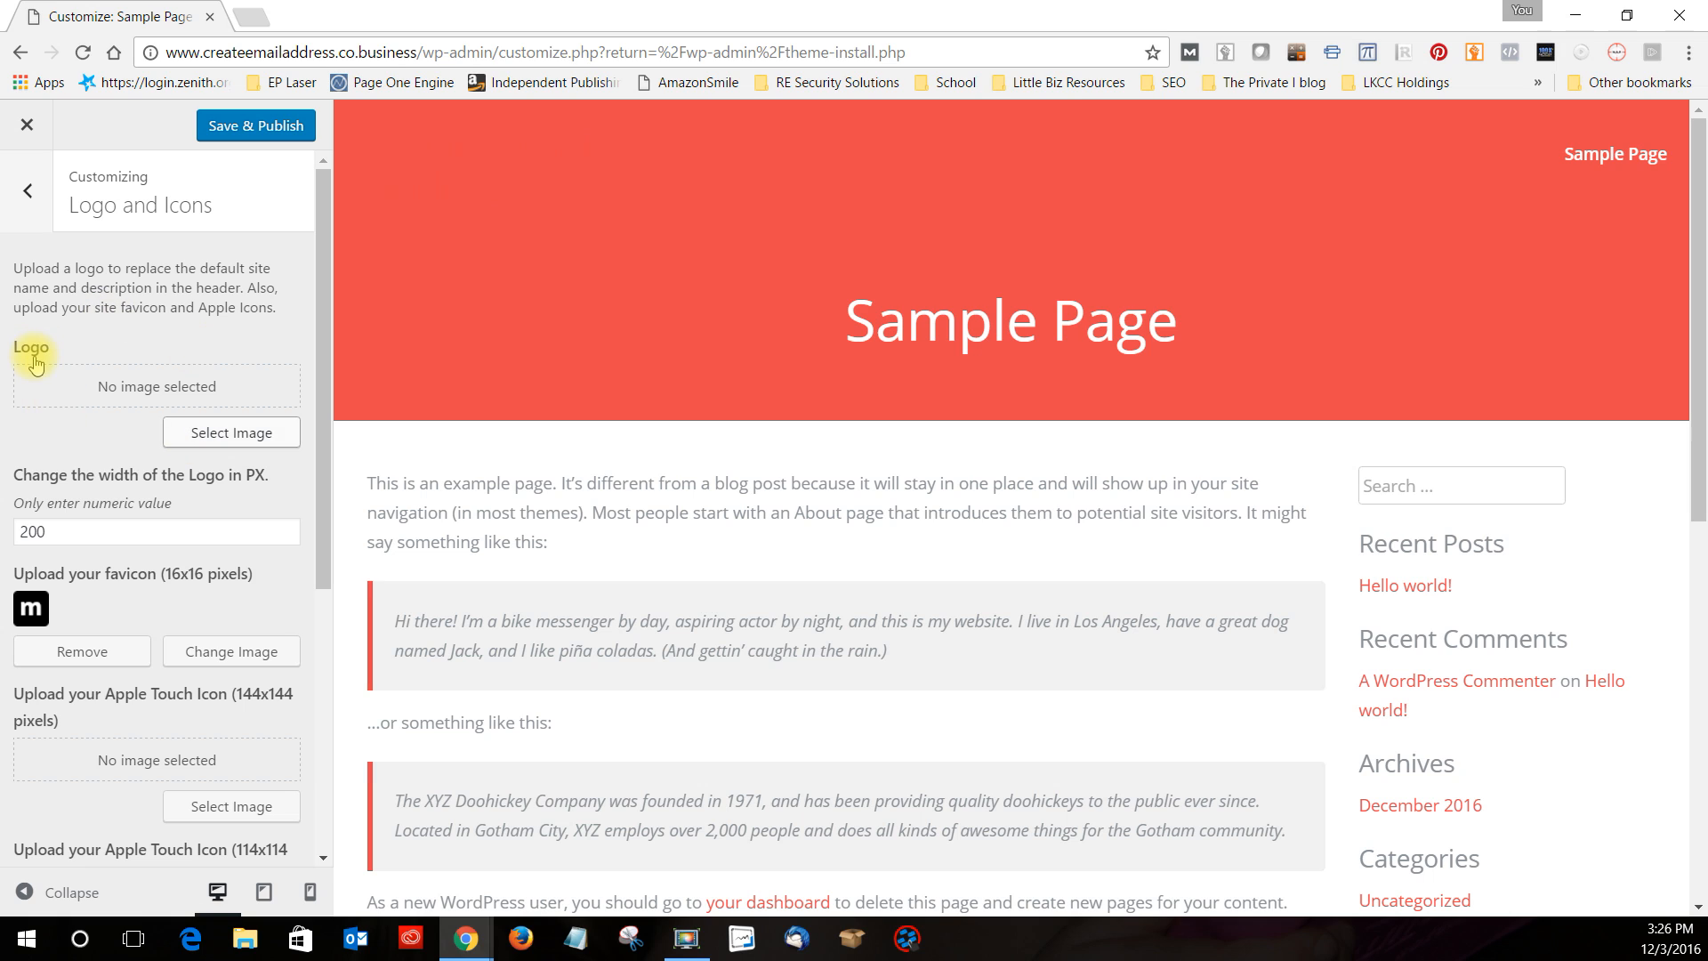
scroll(34, 363, "down", 1)
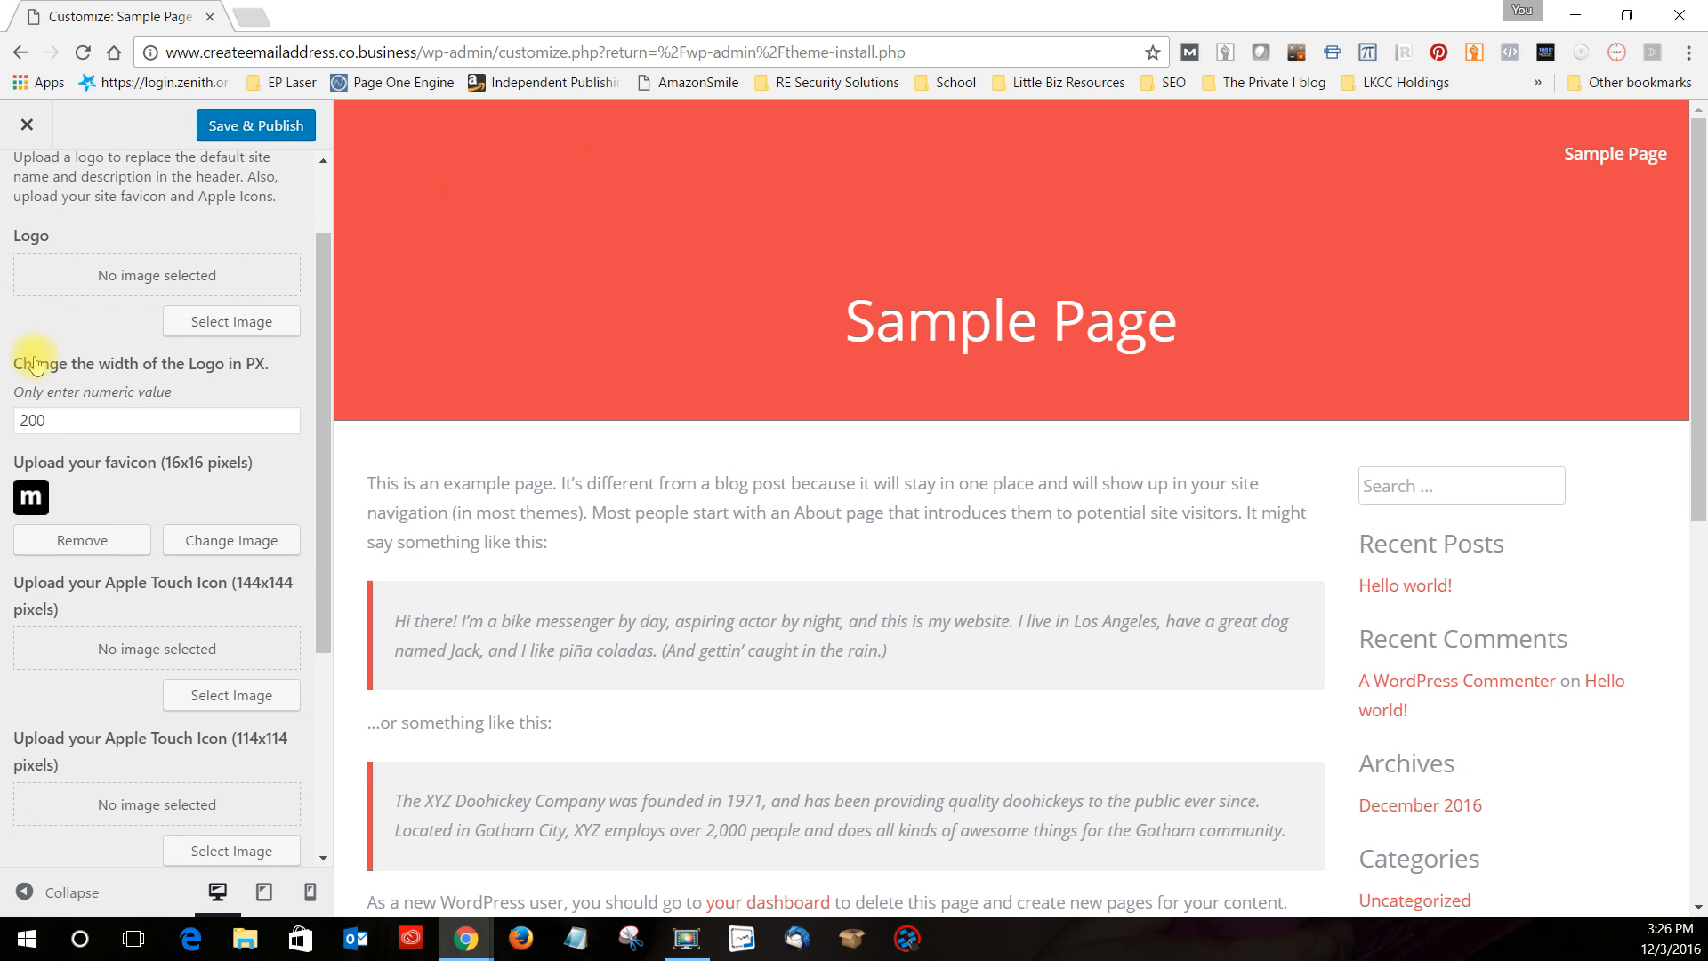
scroll(34, 363, "up", 1)
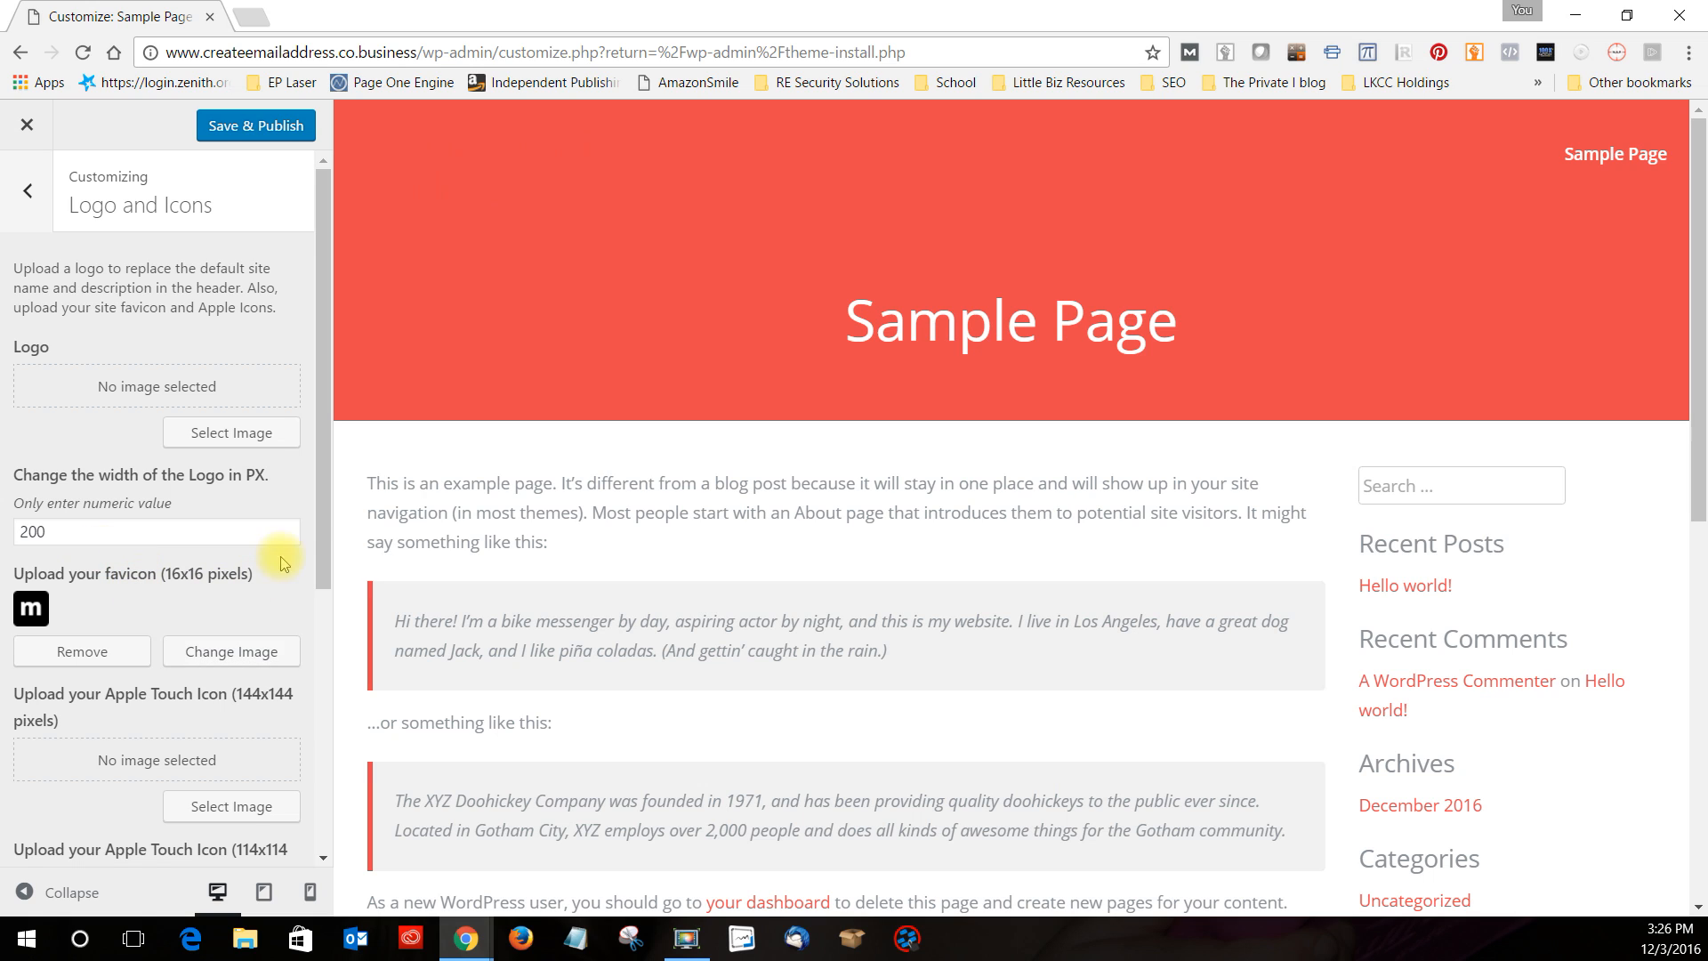
left_click_drag(324, 514, 318, 774)
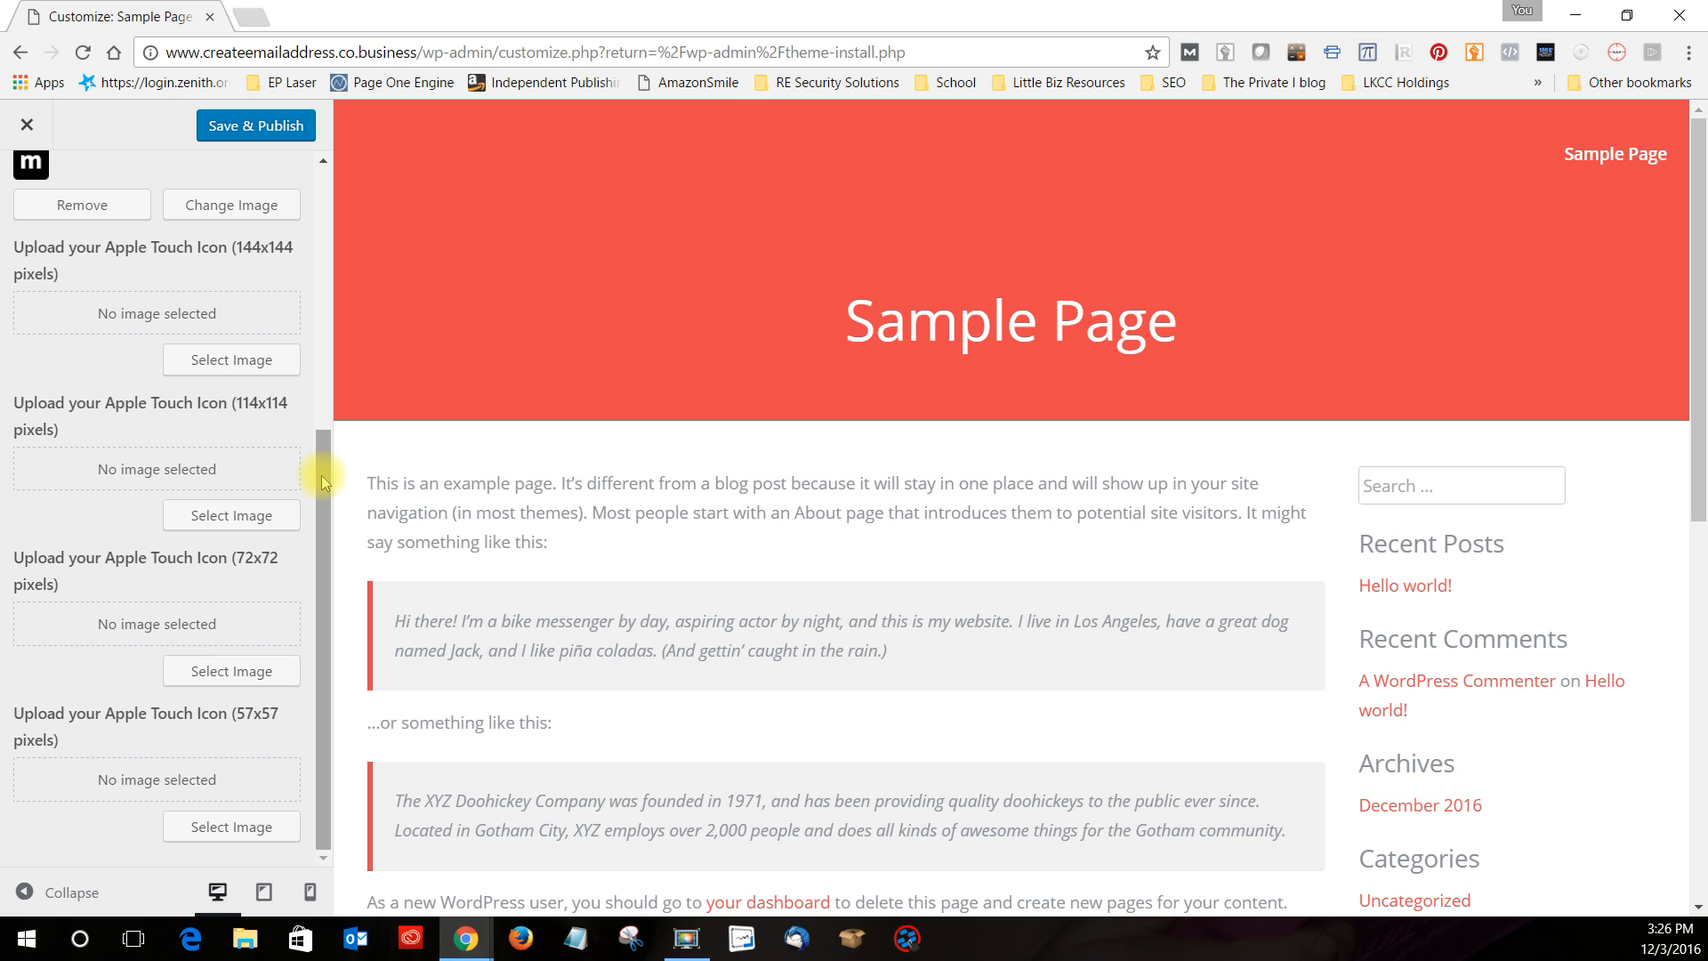
left_click_drag(322, 475, 315, 212)
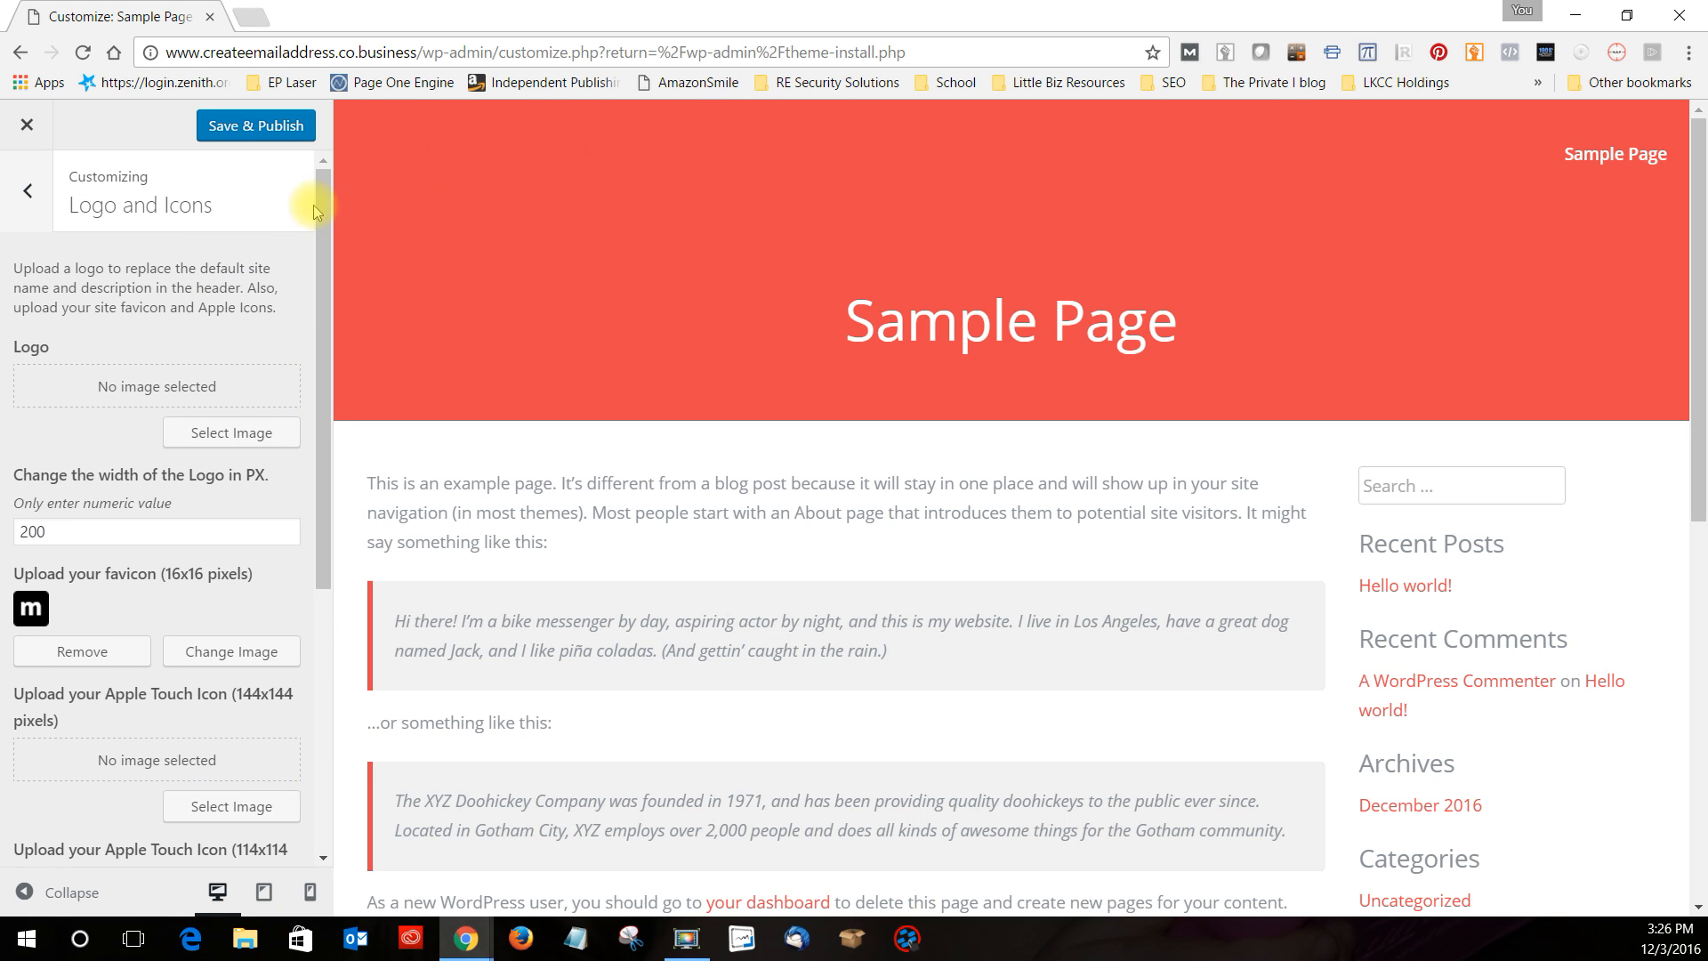
left_click(32, 192)
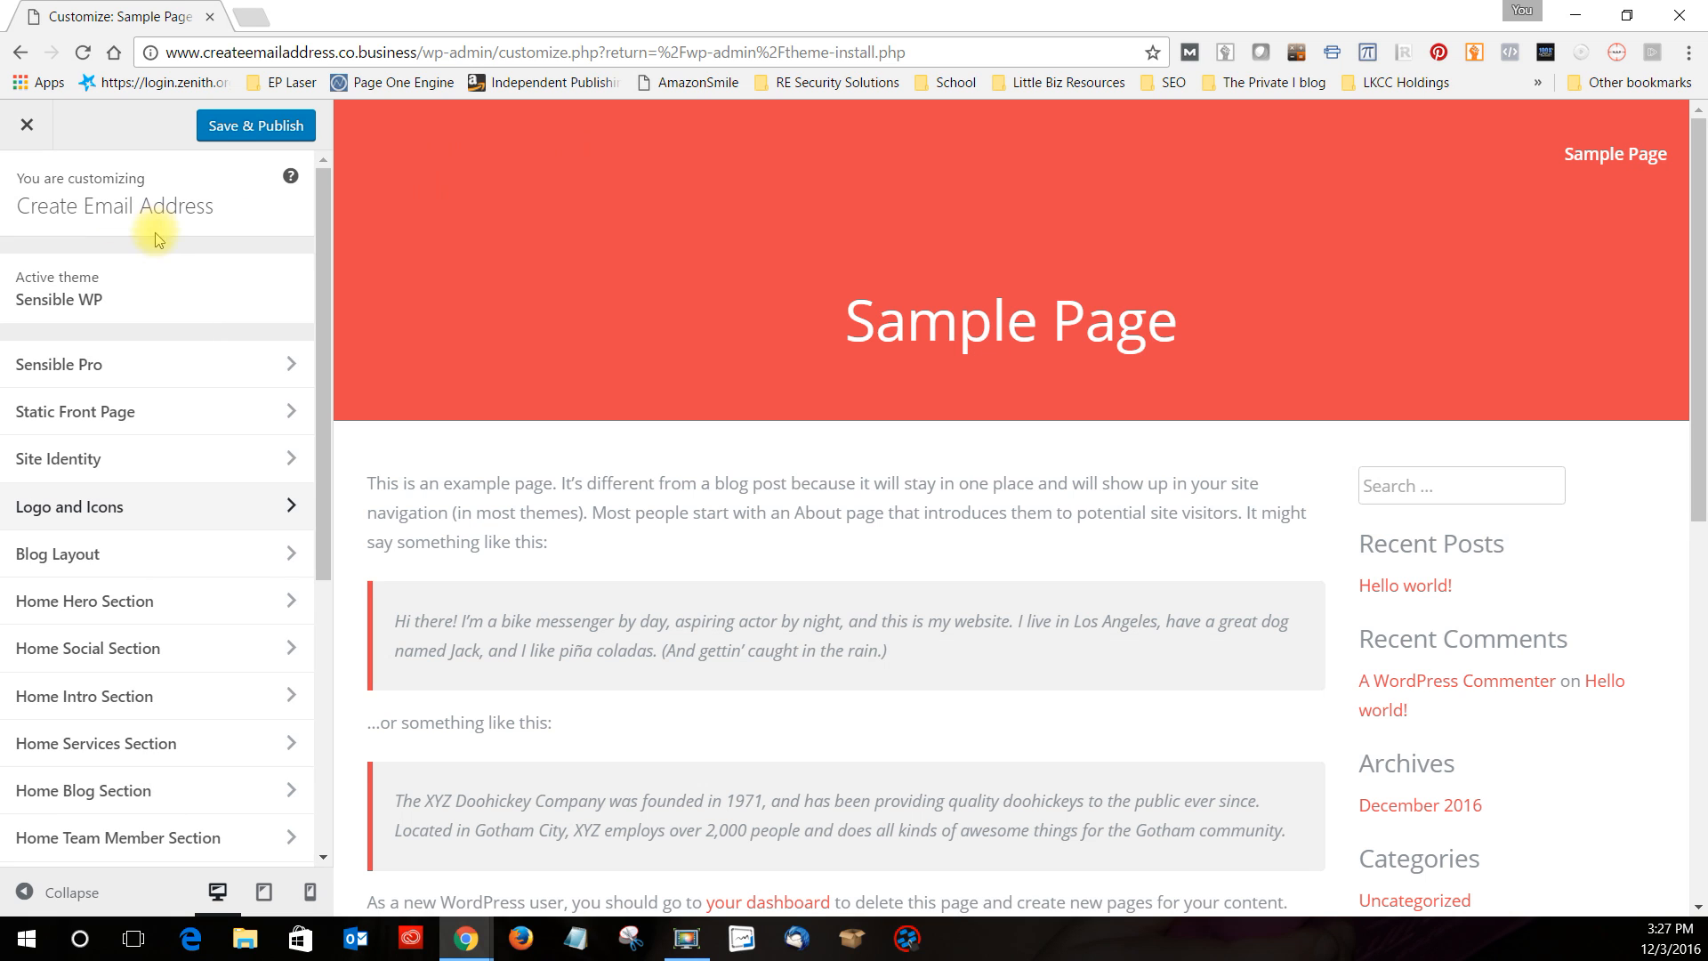
View the Blog Layout settings and look through the remaining customizer sections down to Widgets
left_click(87, 553)
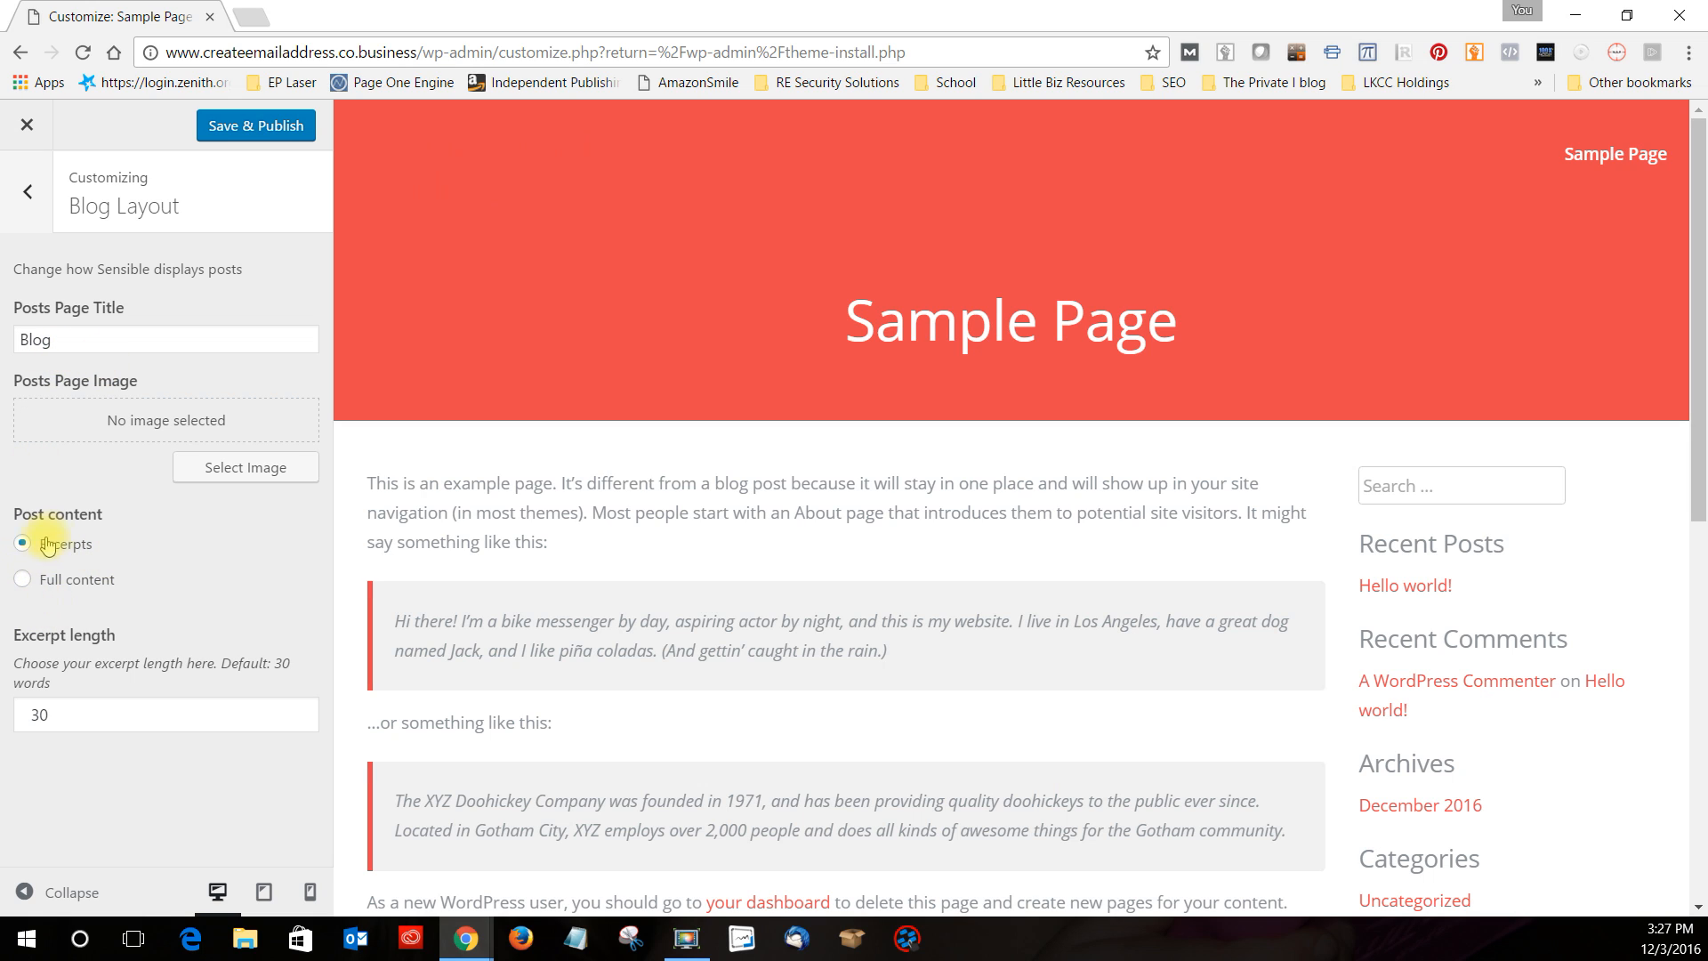
left_click(25, 196)
scroll(196, 566, "down", 4)
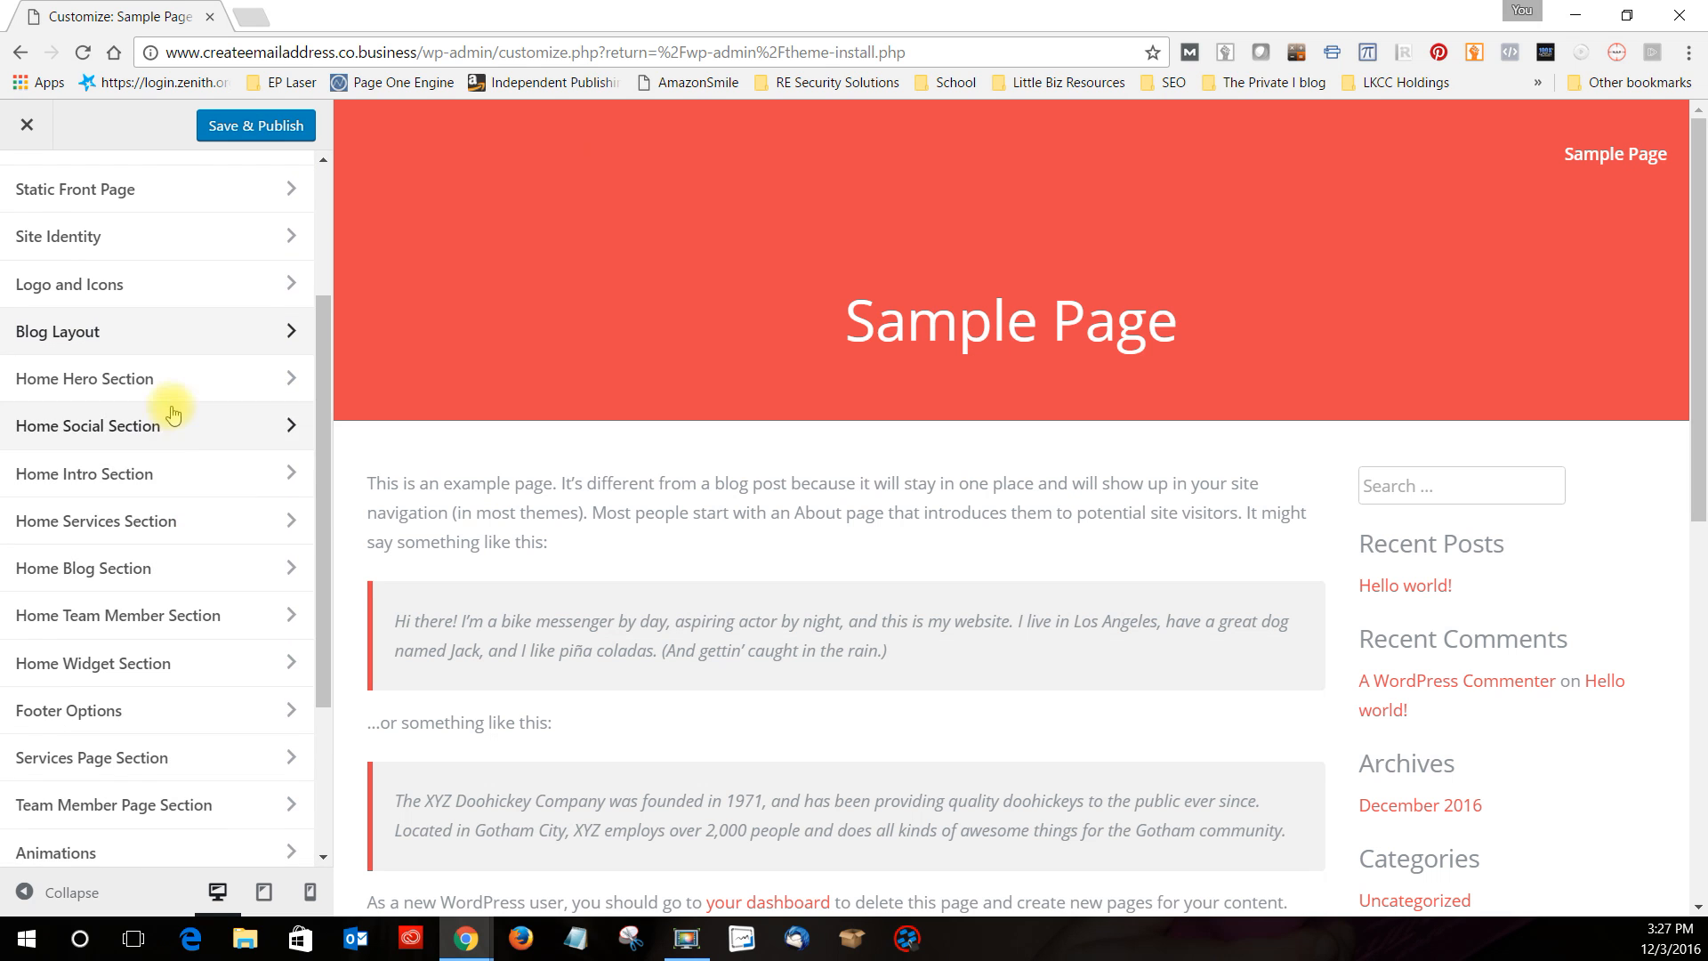
scroll(169, 636, "down", 2)
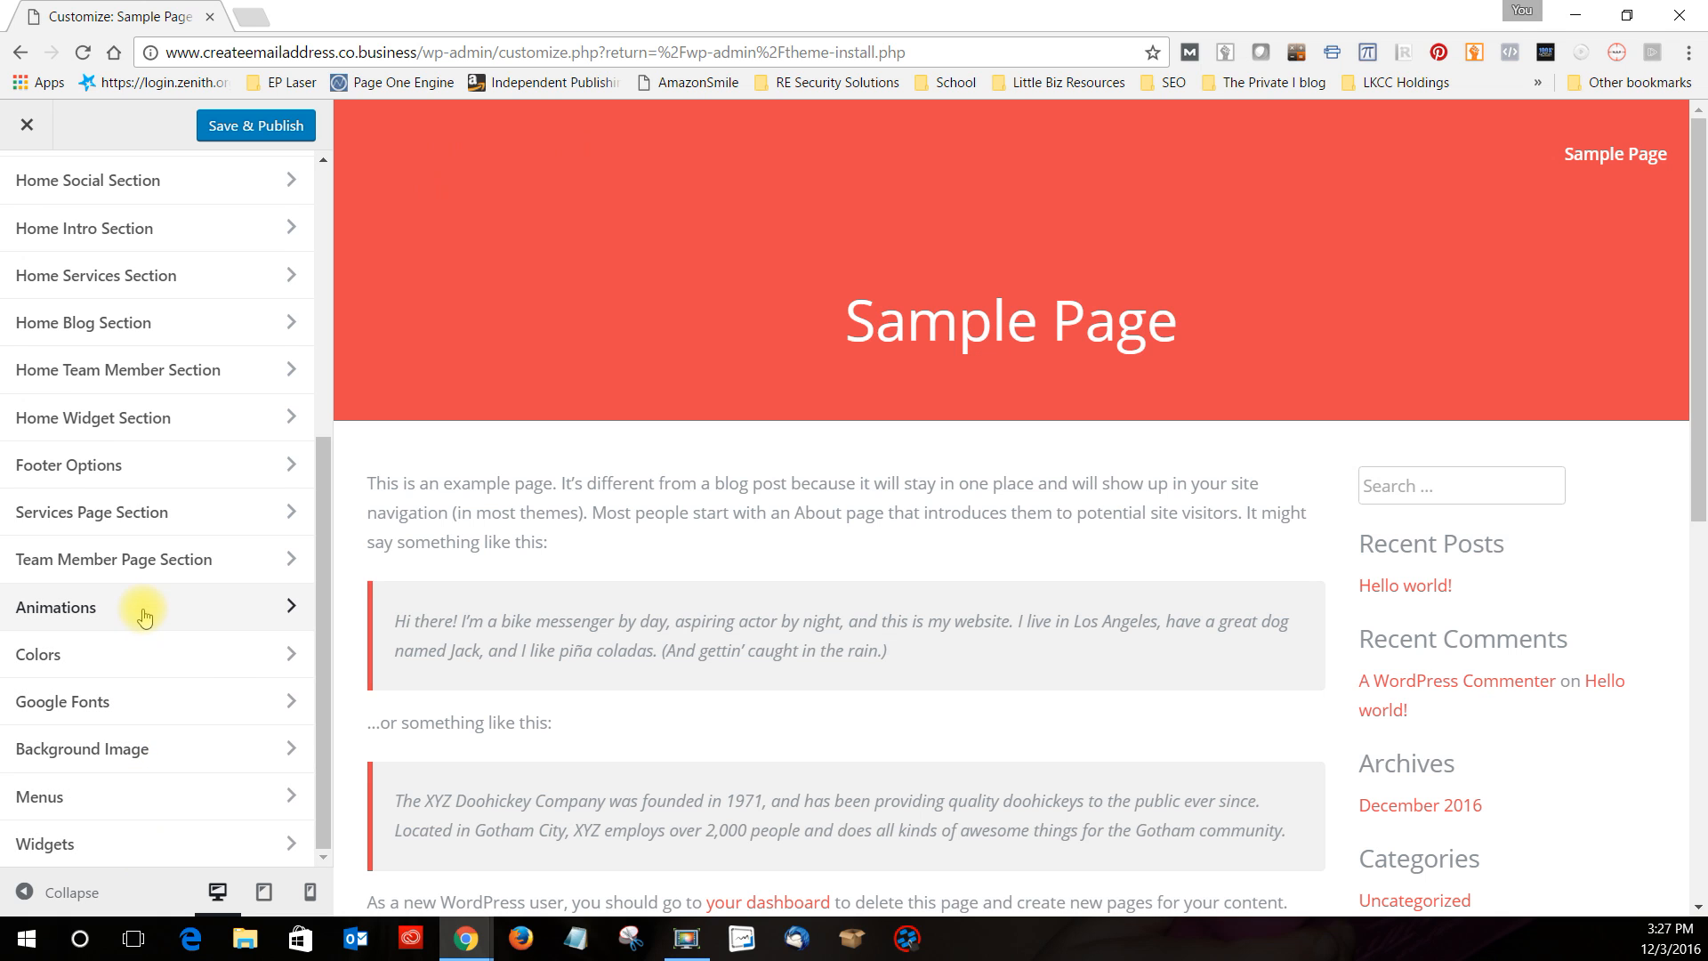
scroll(143, 614, "up", 1)
scroll(145, 617, "up", 4)
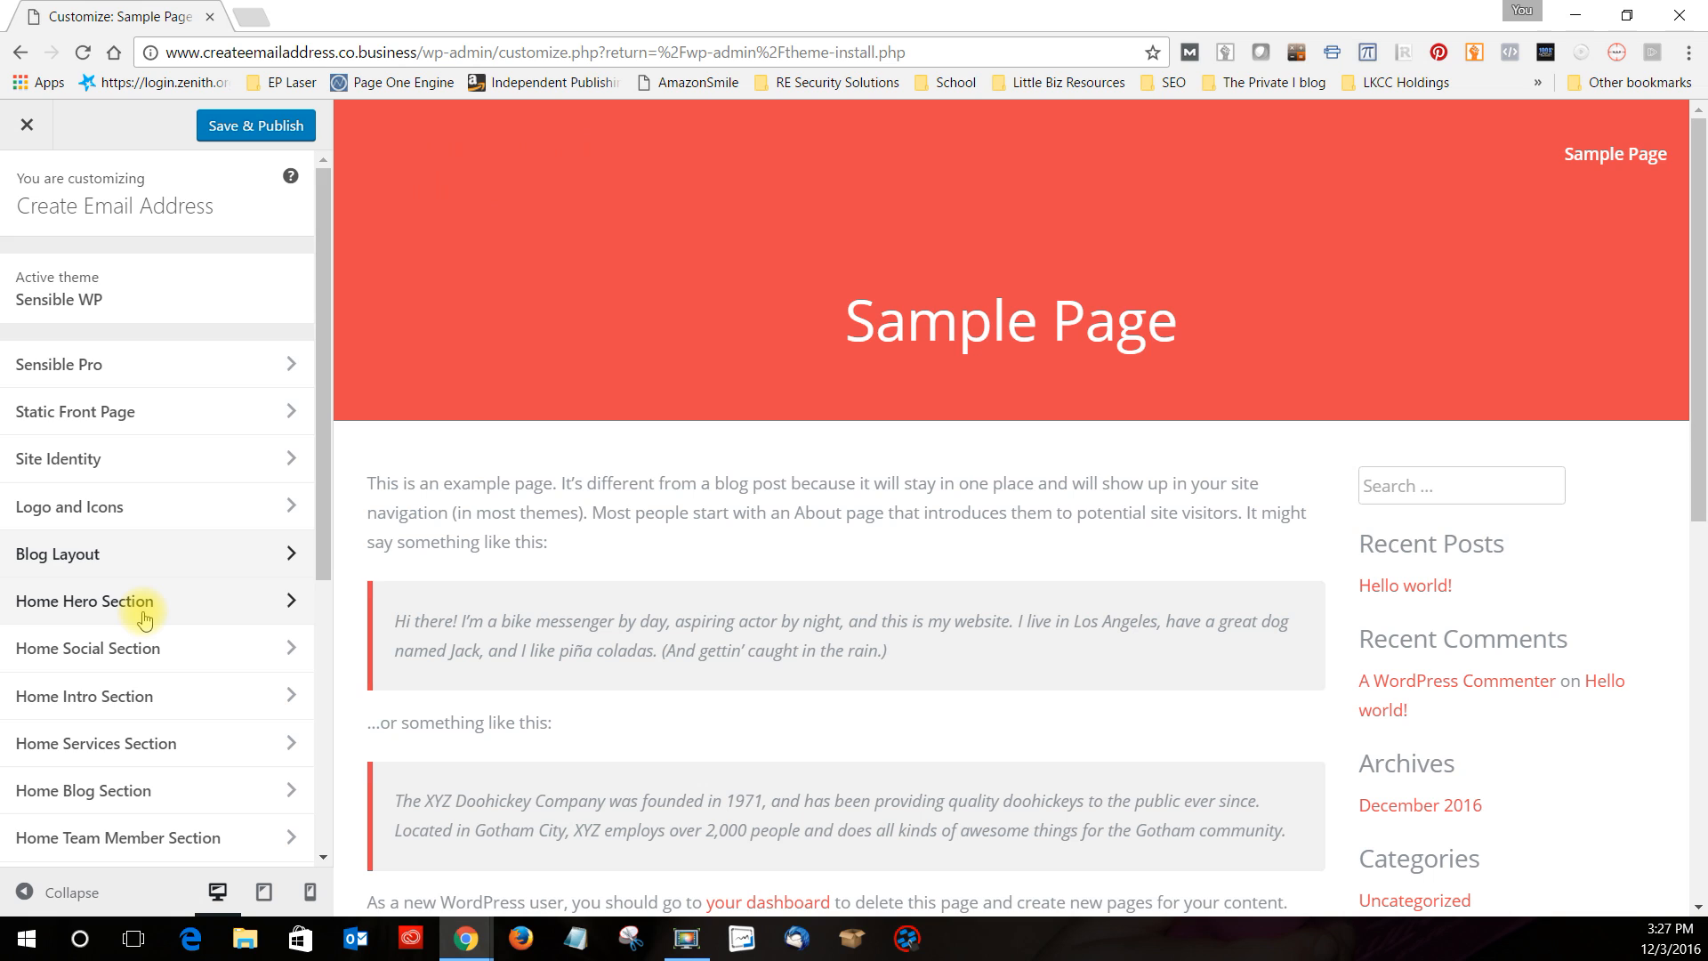
Save and publish the front page change and close the customizer
left_click(29, 127)
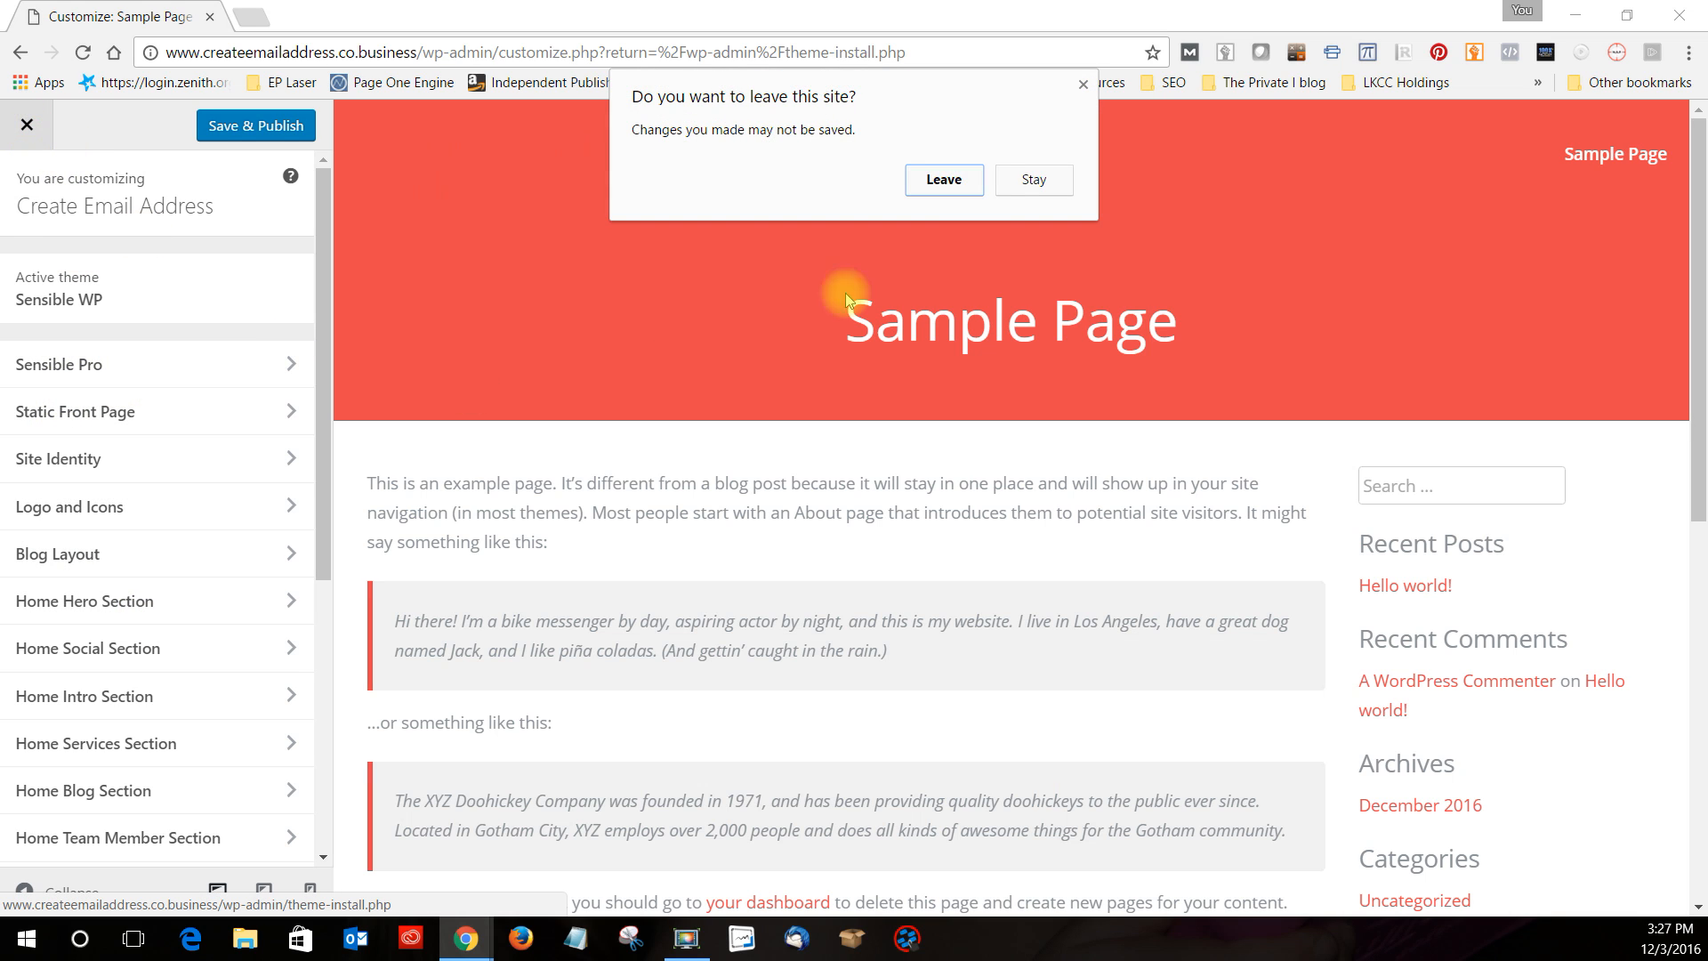
left_click(1034, 180)
left_click(266, 126)
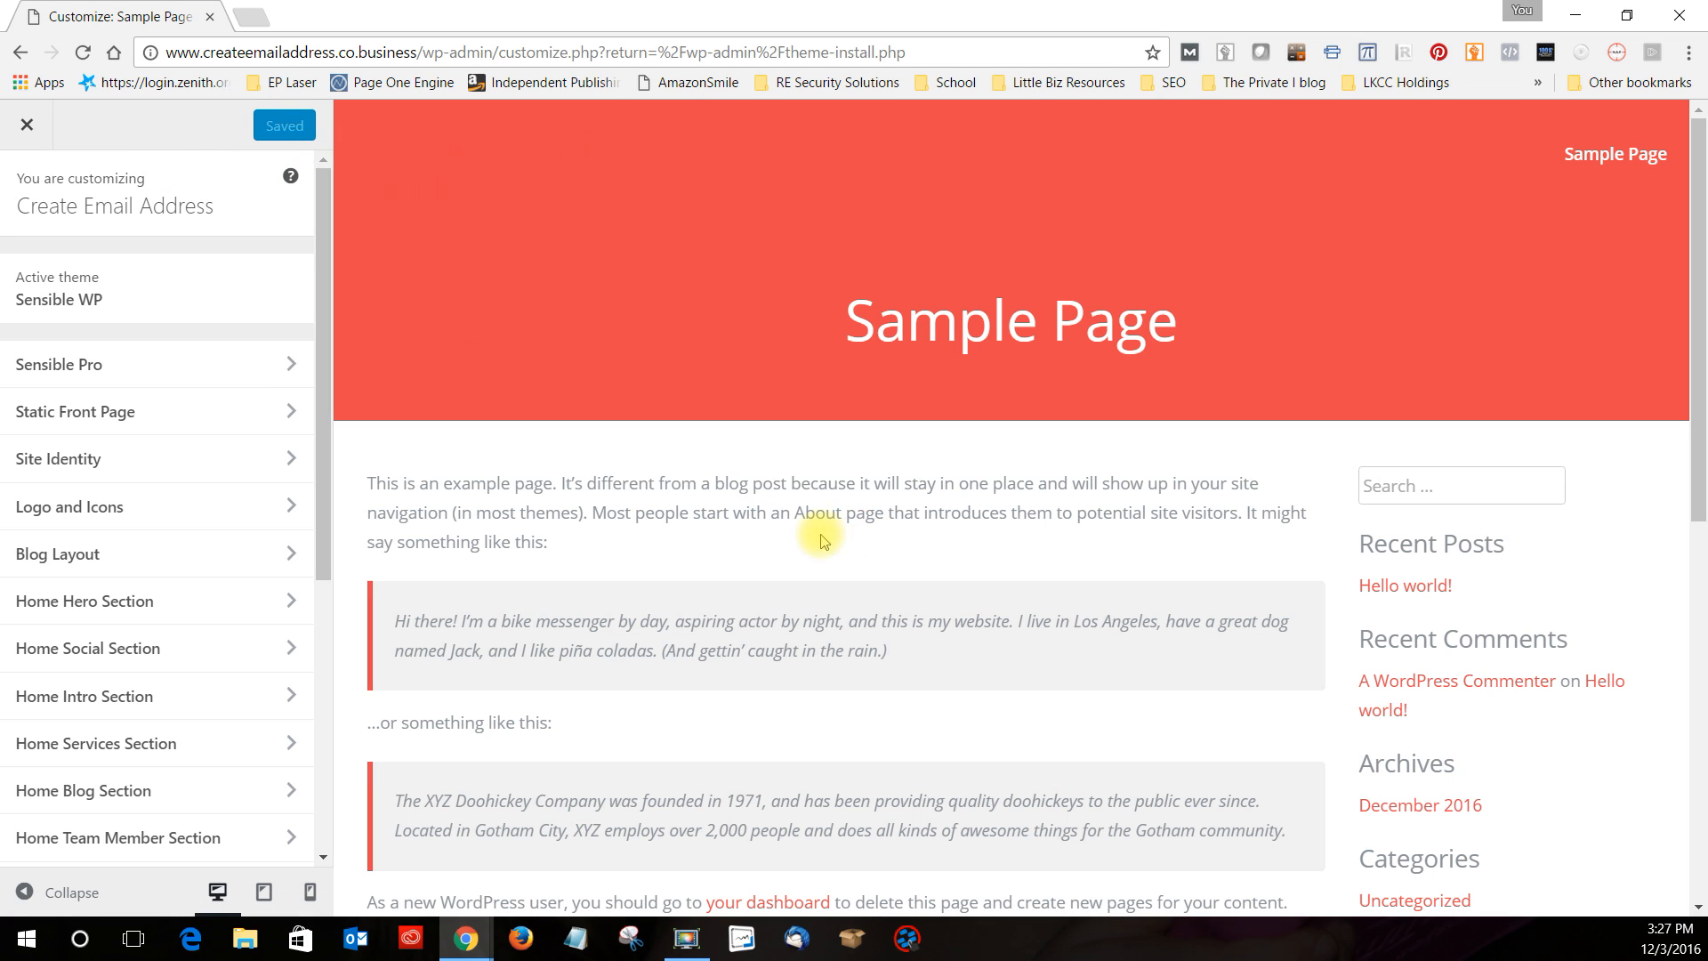
left_click(27, 127)
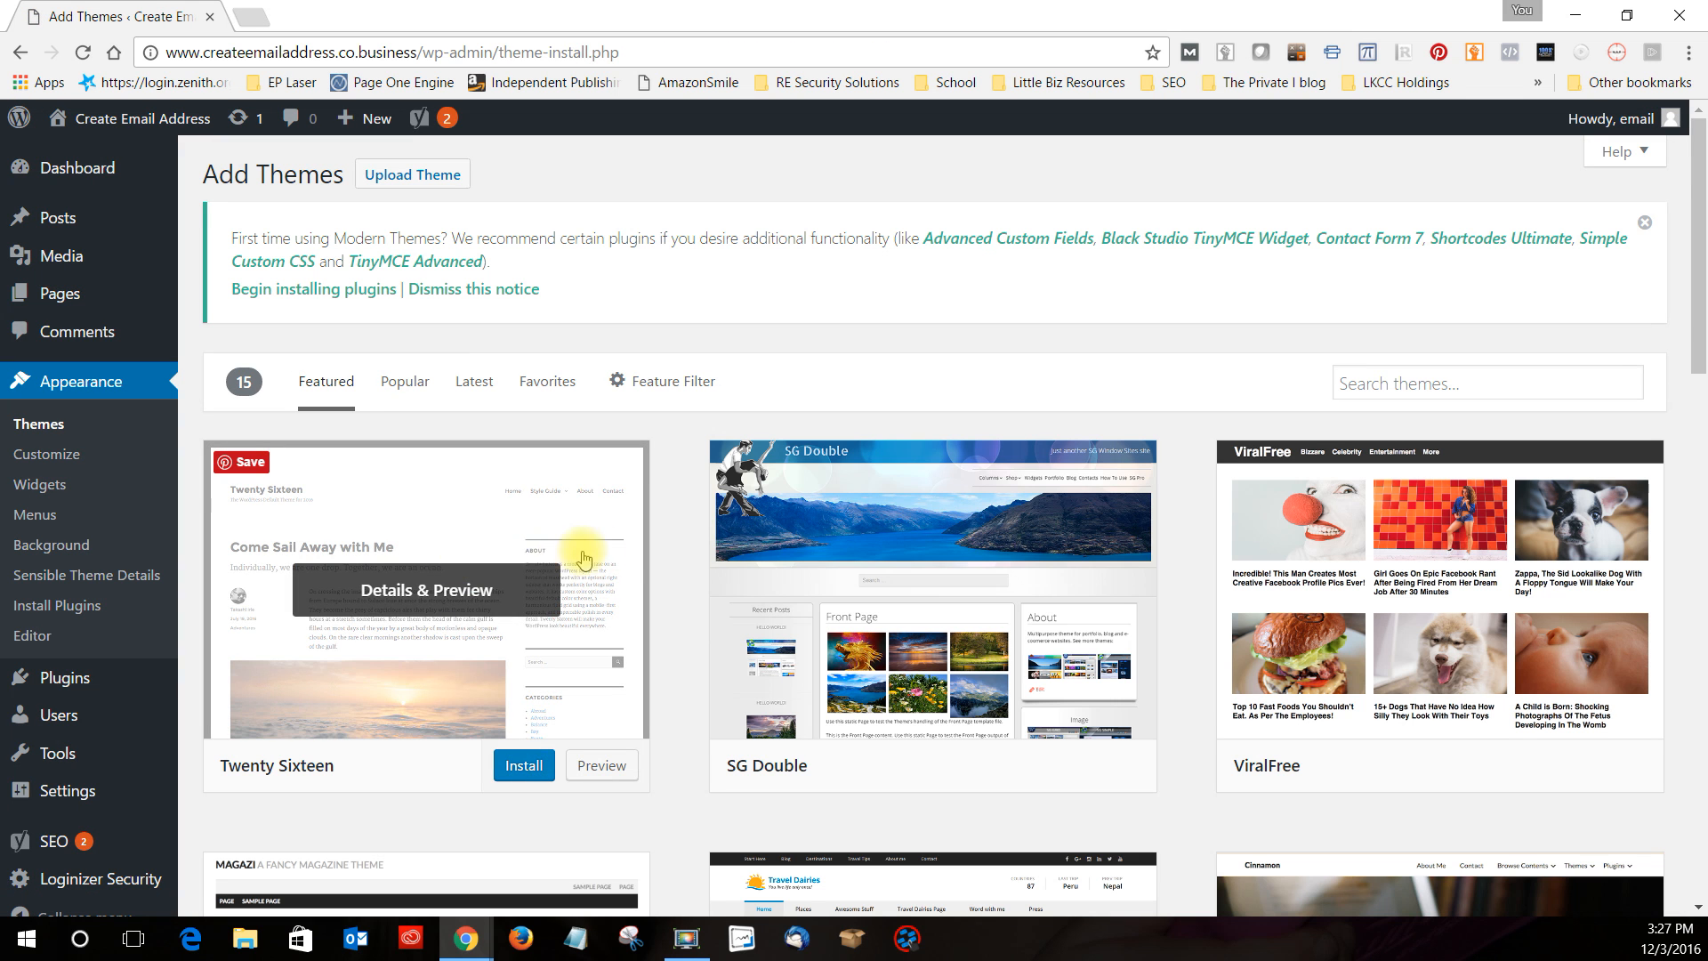
Open Sample Page for editing from the list of pages and retitle it "Create an Email Address"
scroll(687, 570, "down", 1)
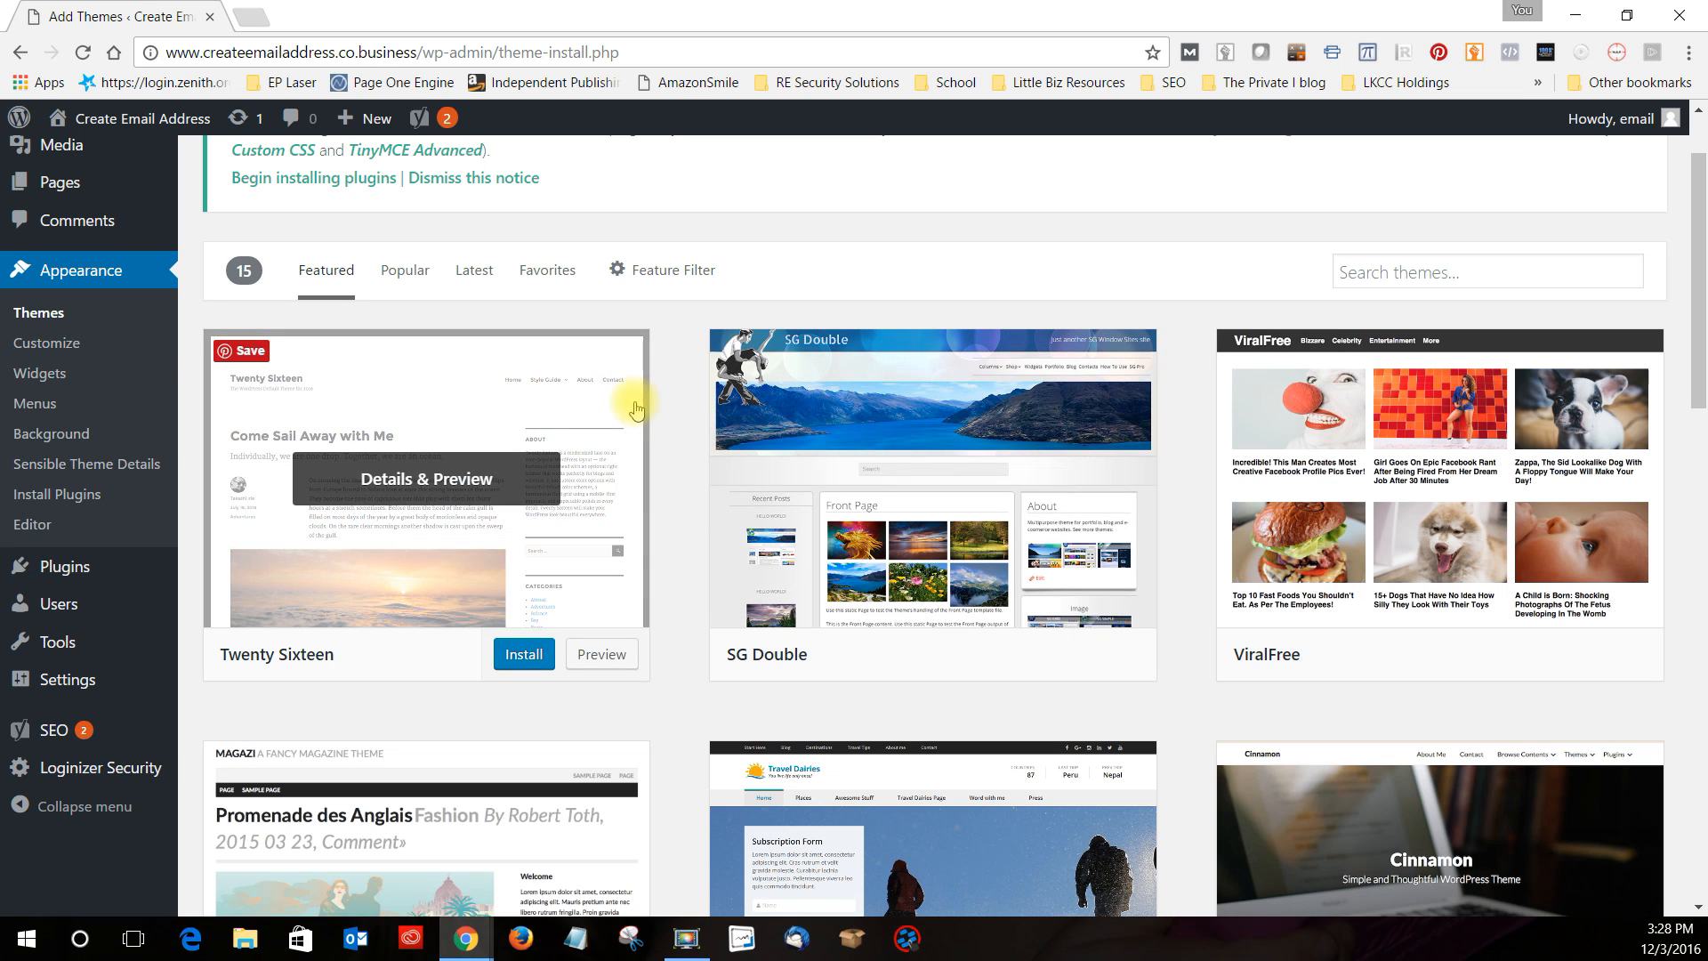
scroll(629, 391, "up", 1)
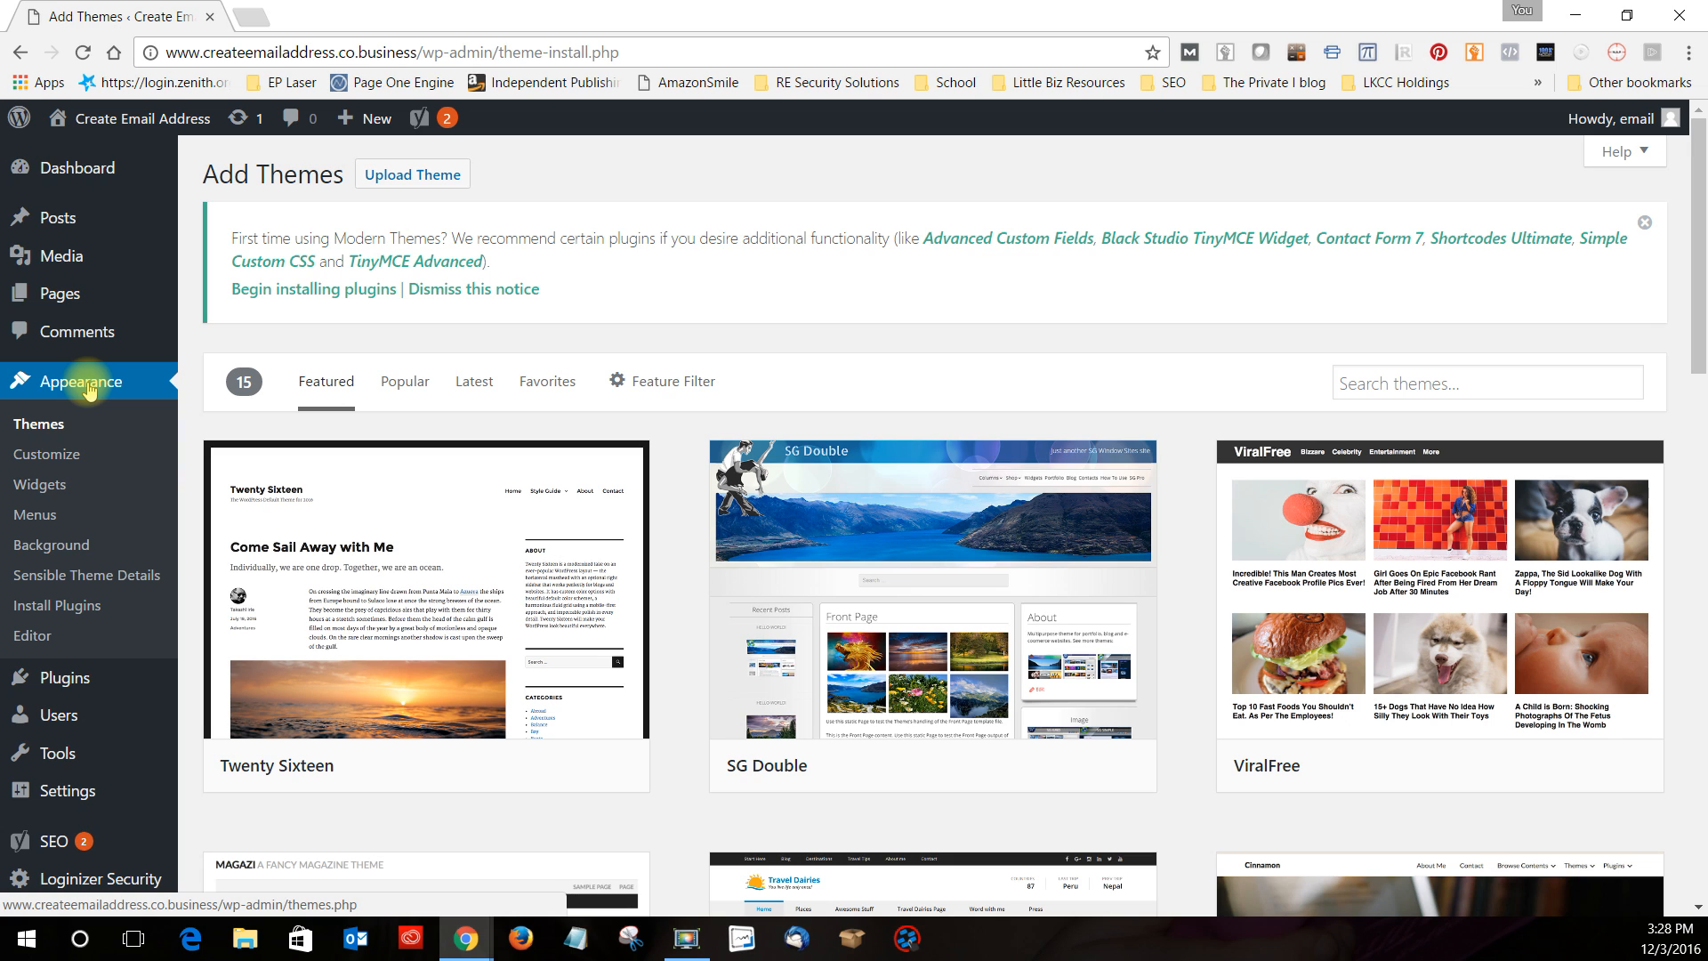
left_click(66, 297)
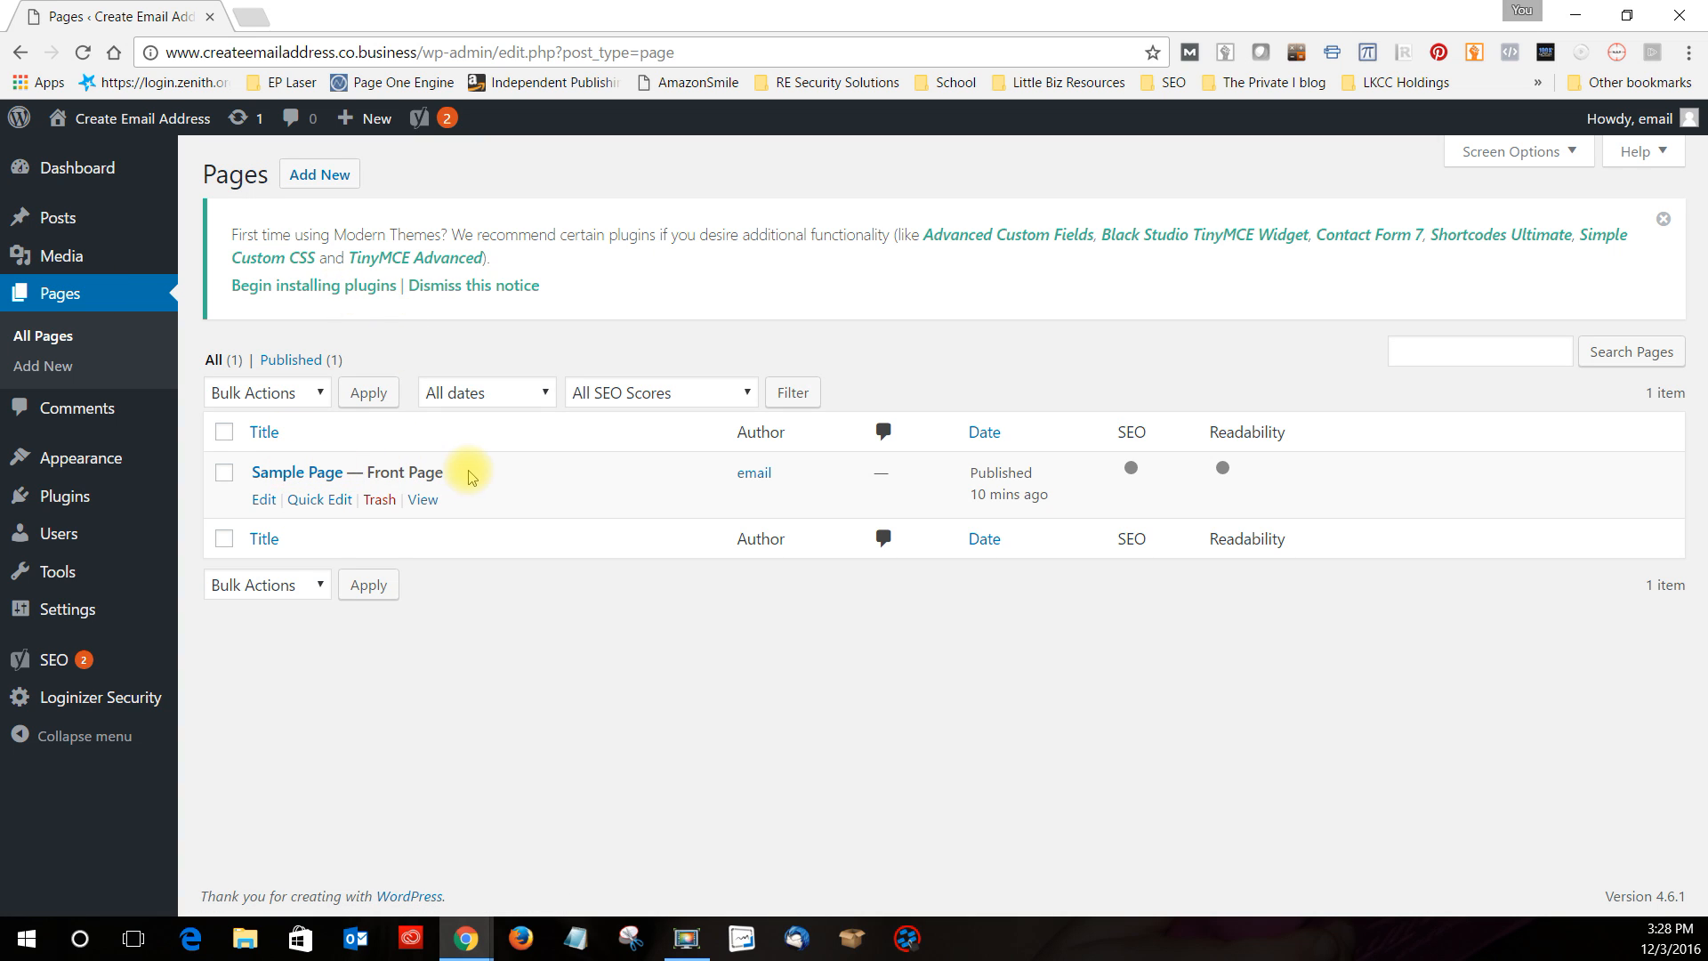
left_click(264, 499)
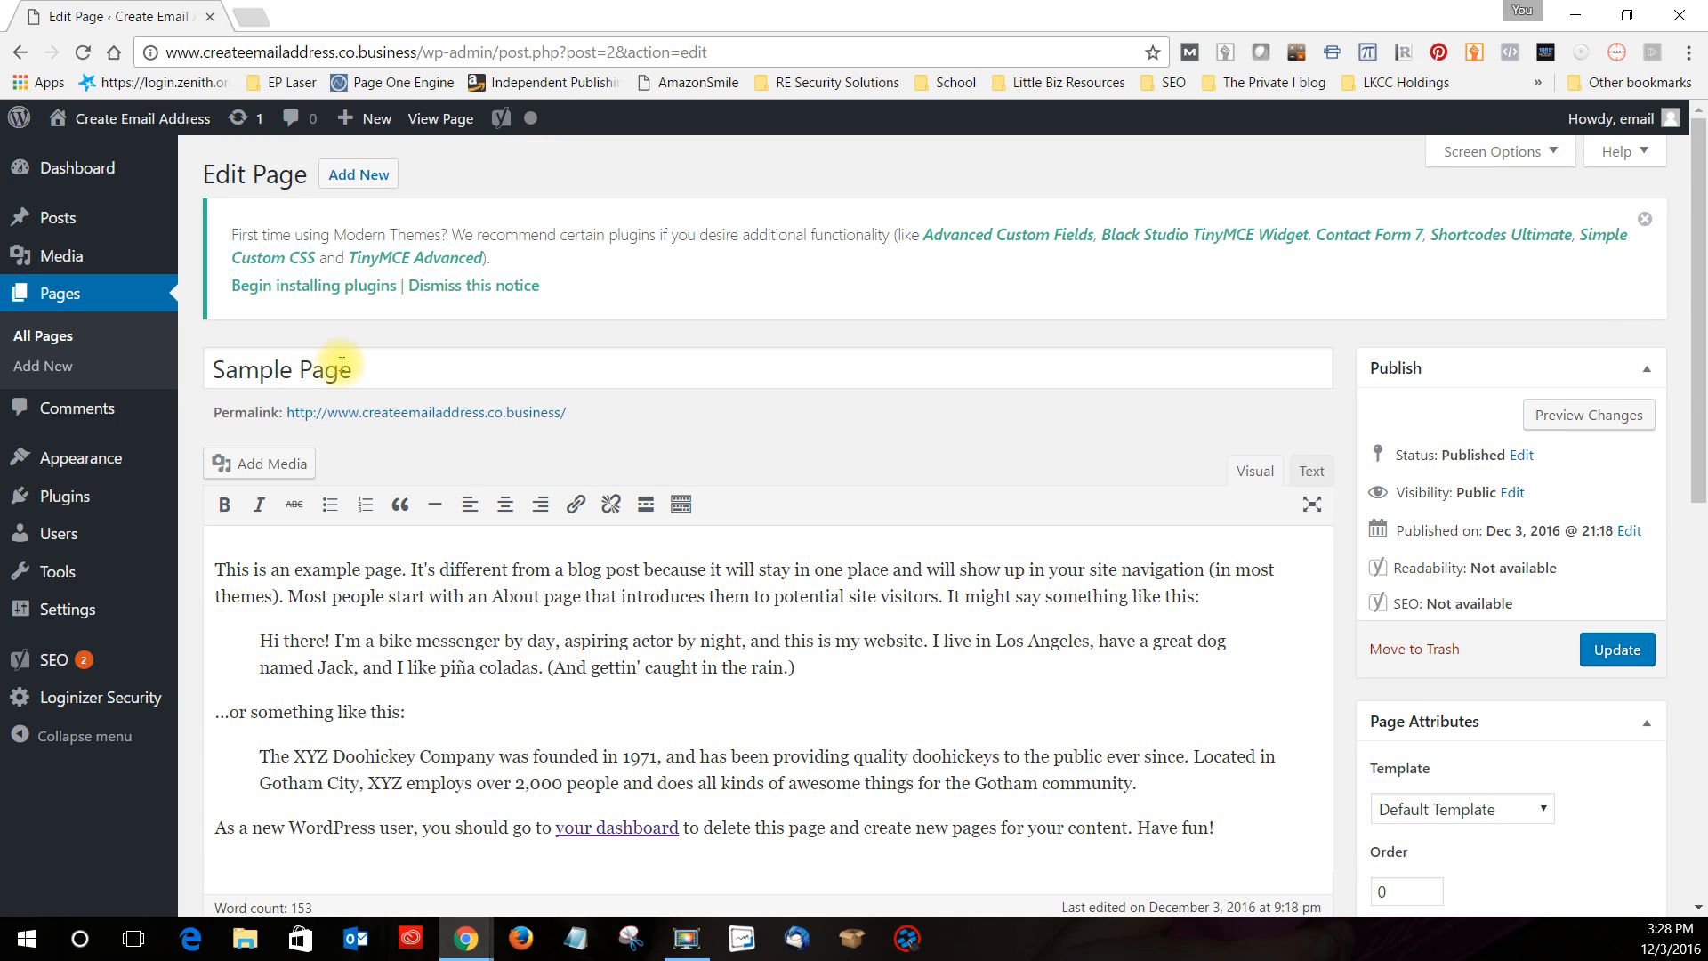
left_click_drag(366, 371, 211, 378)
key("BackSpace")
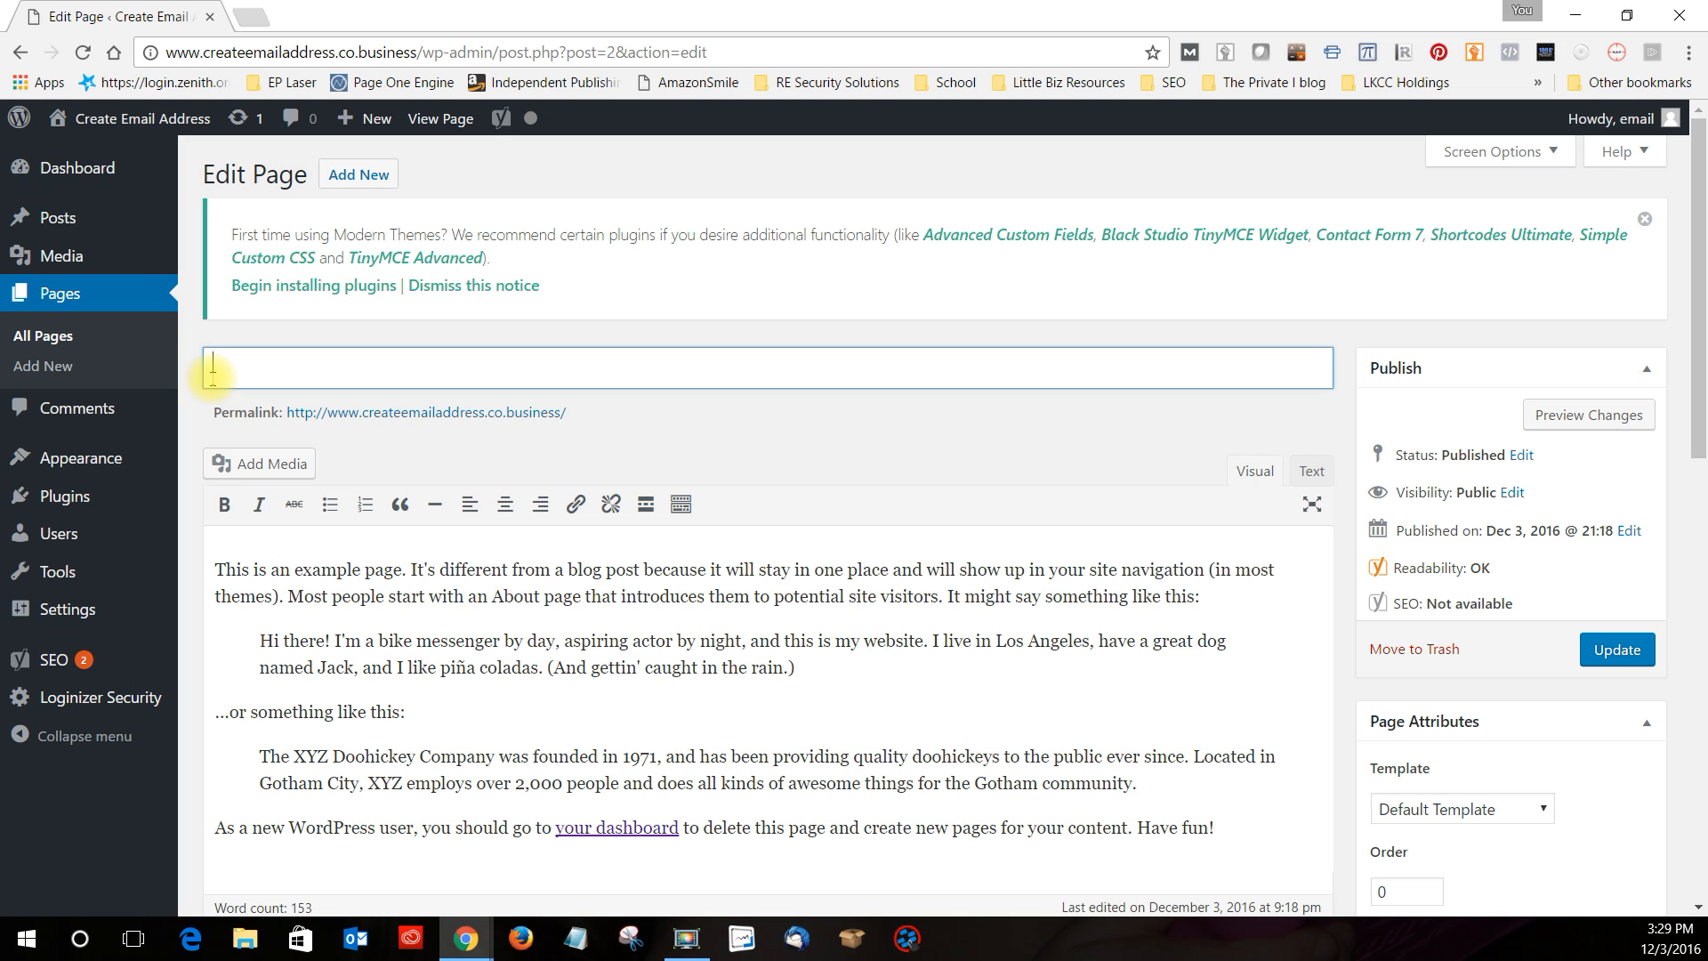
type("Create an Email Address")
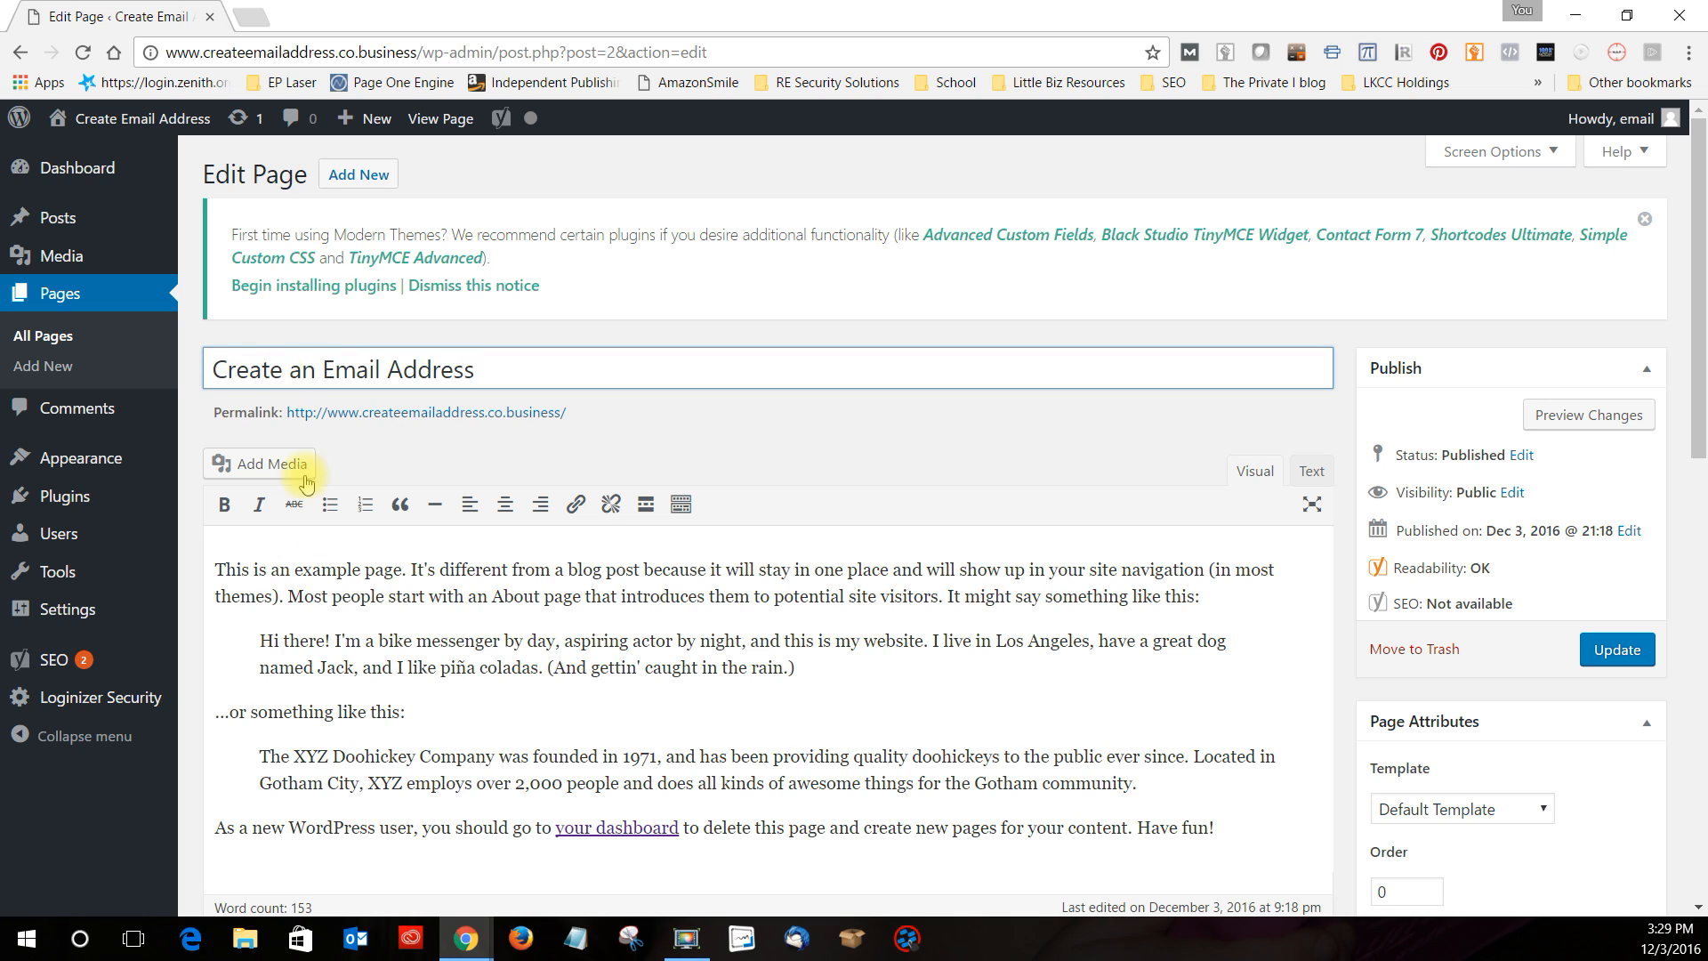
Delete all the example text from the page's body
left_click(363, 599)
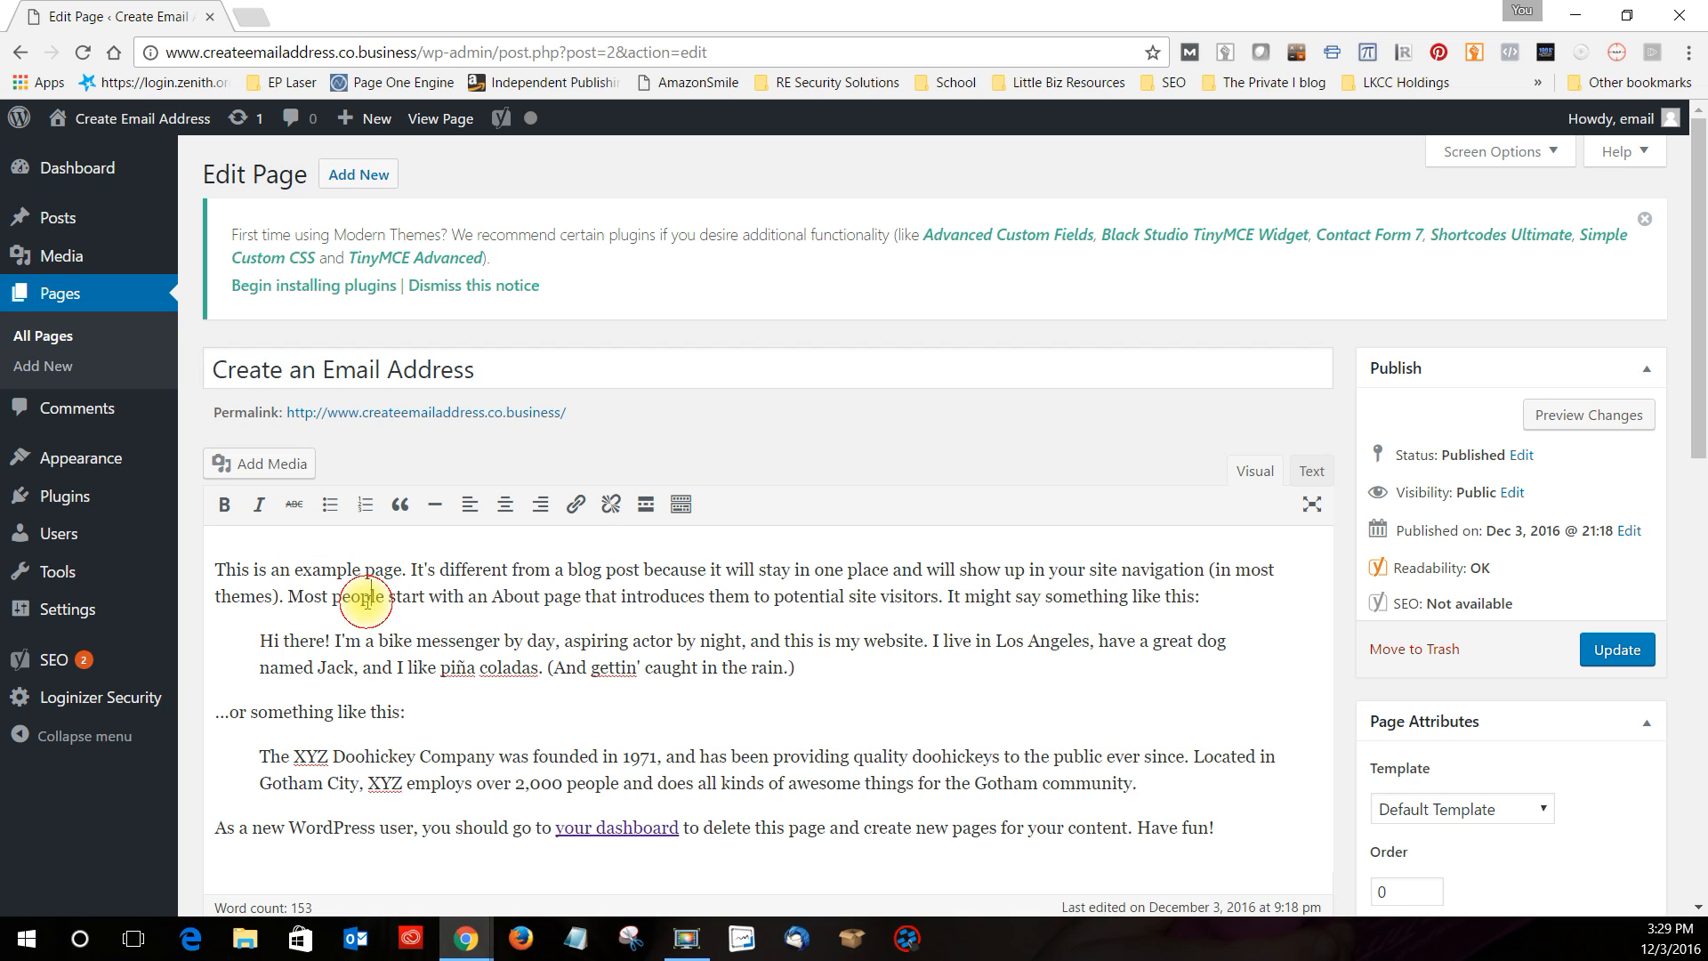
scroll(383, 636, "down", 2)
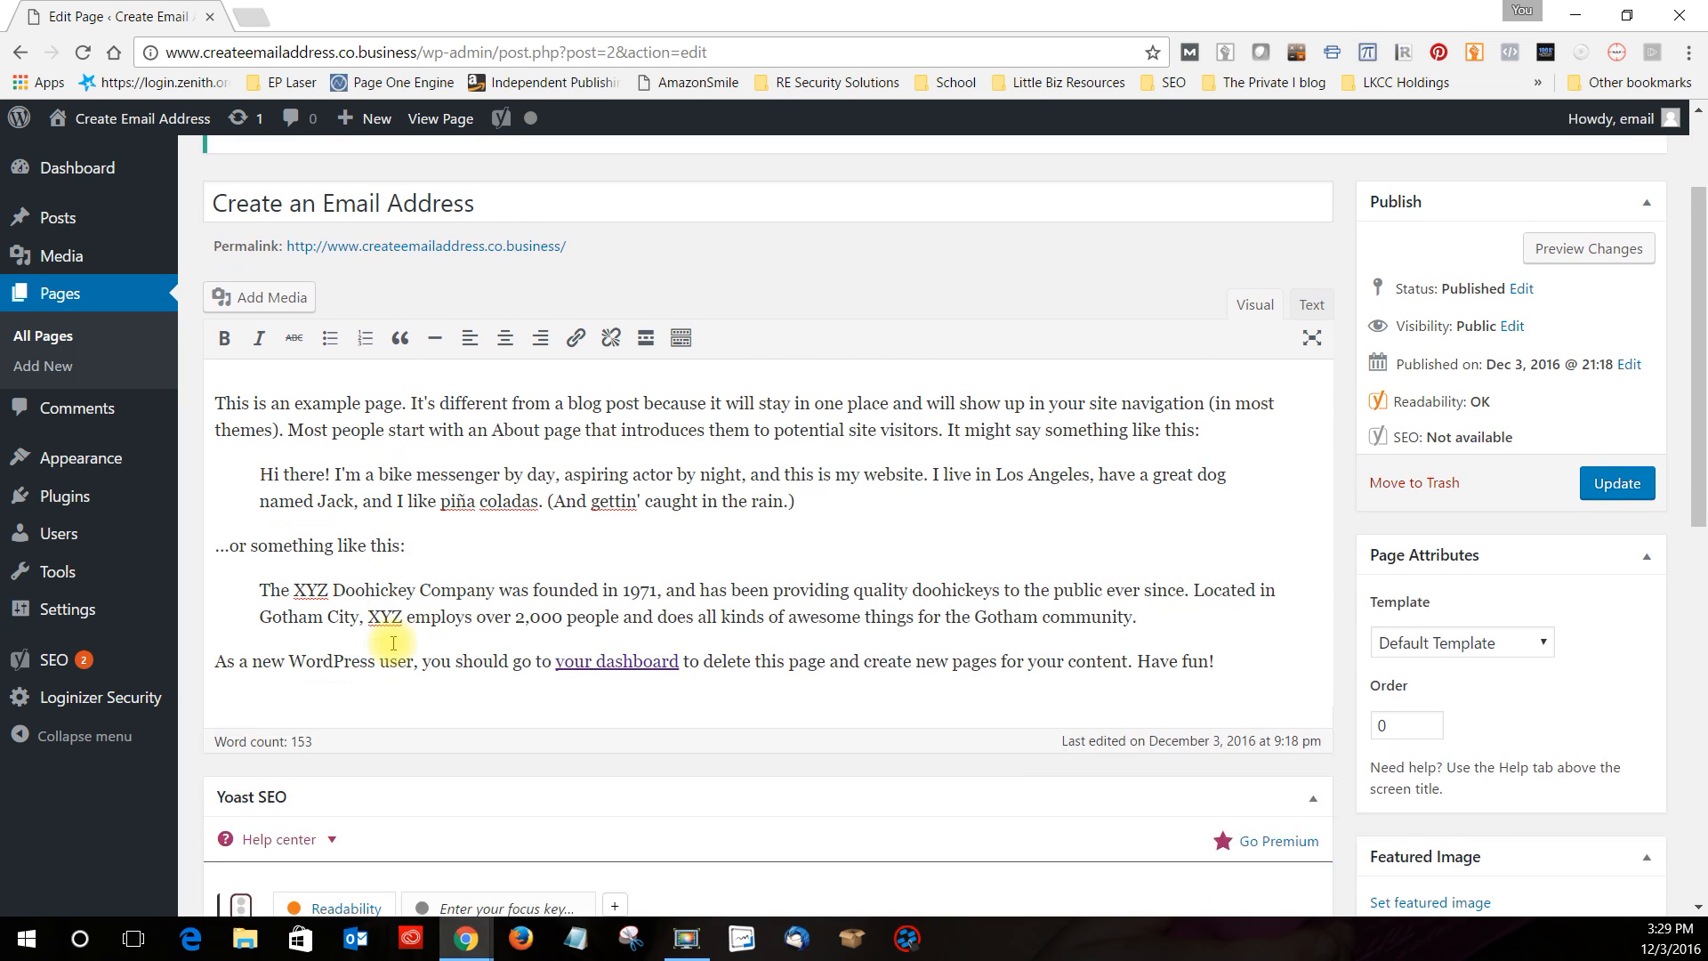
left_click_drag(1239, 595, 213, 345)
scroll(356, 462, "up", 2)
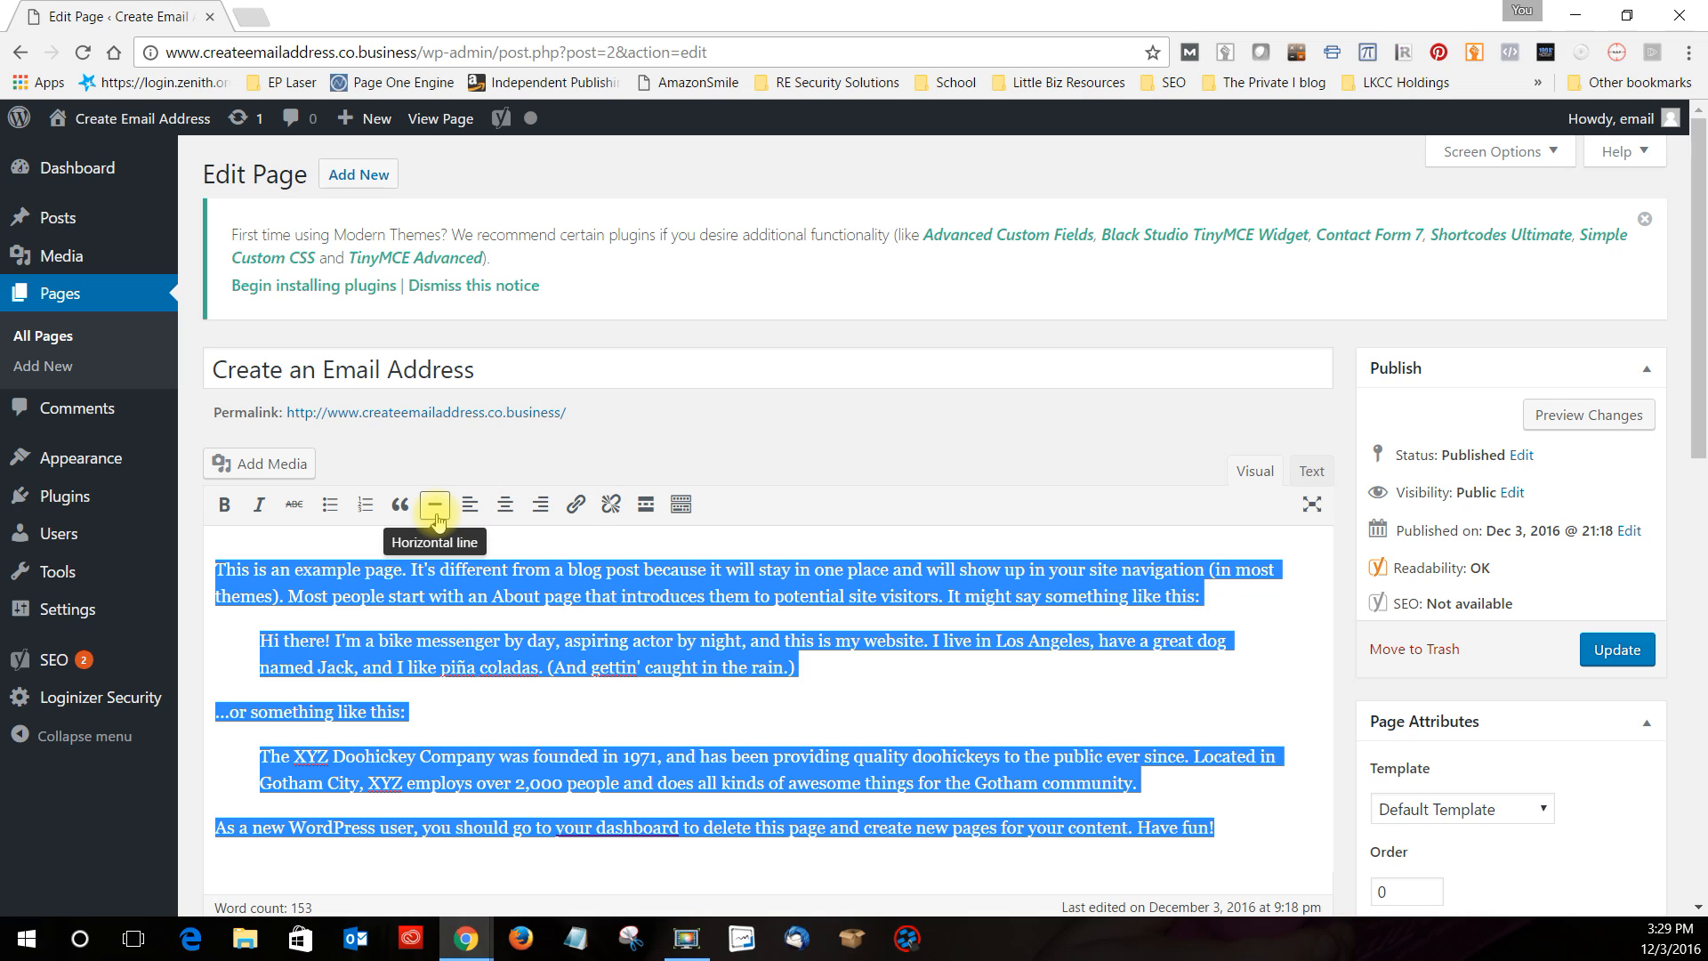
key("BackSpace")
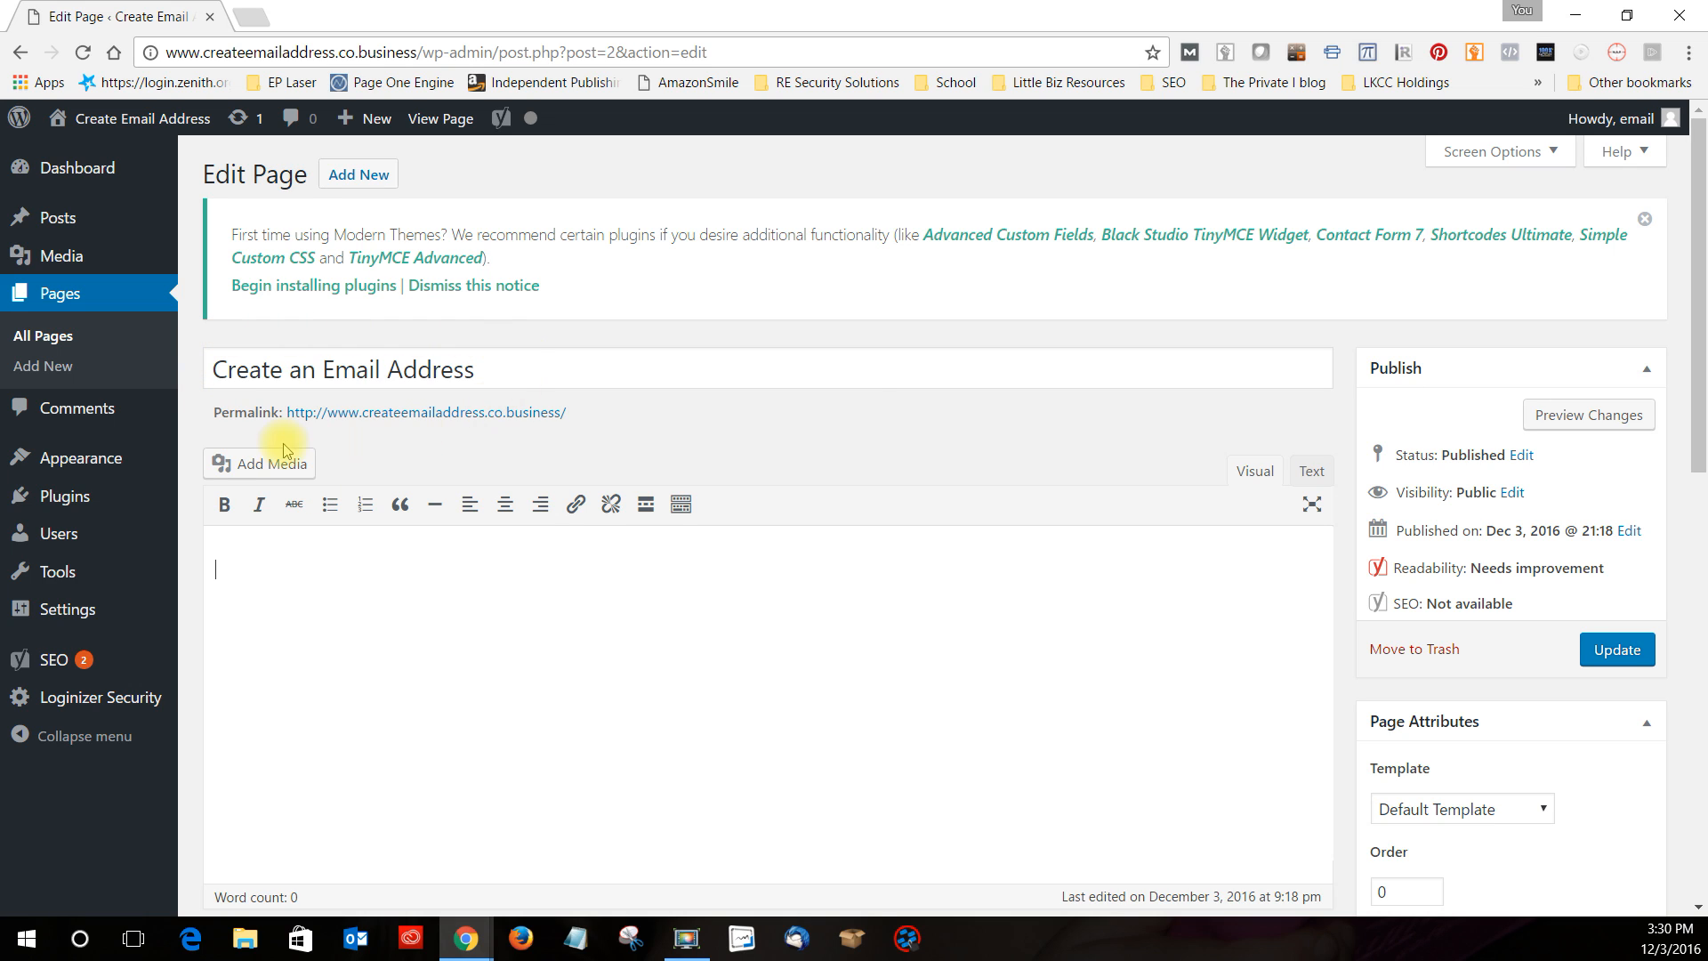
Review the page's Yoast SEO analysis and set the focus keyword to "create an email address"
scroll(861, 409, "down", 1)
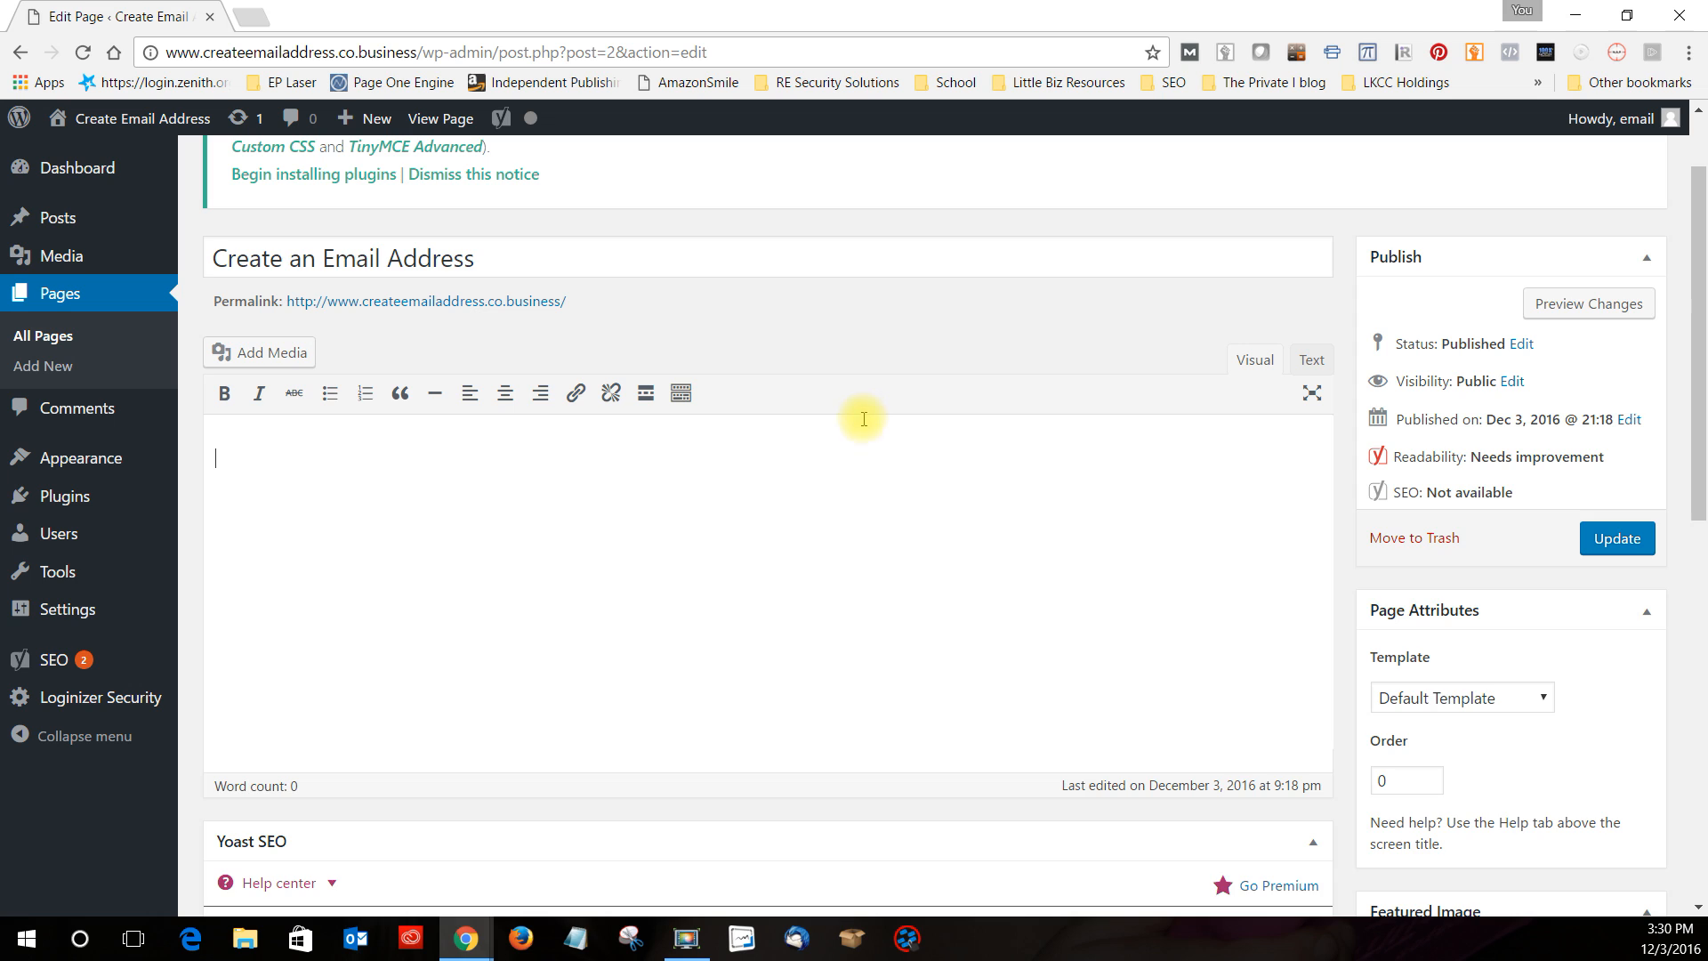
scroll(863, 419, "down", 5)
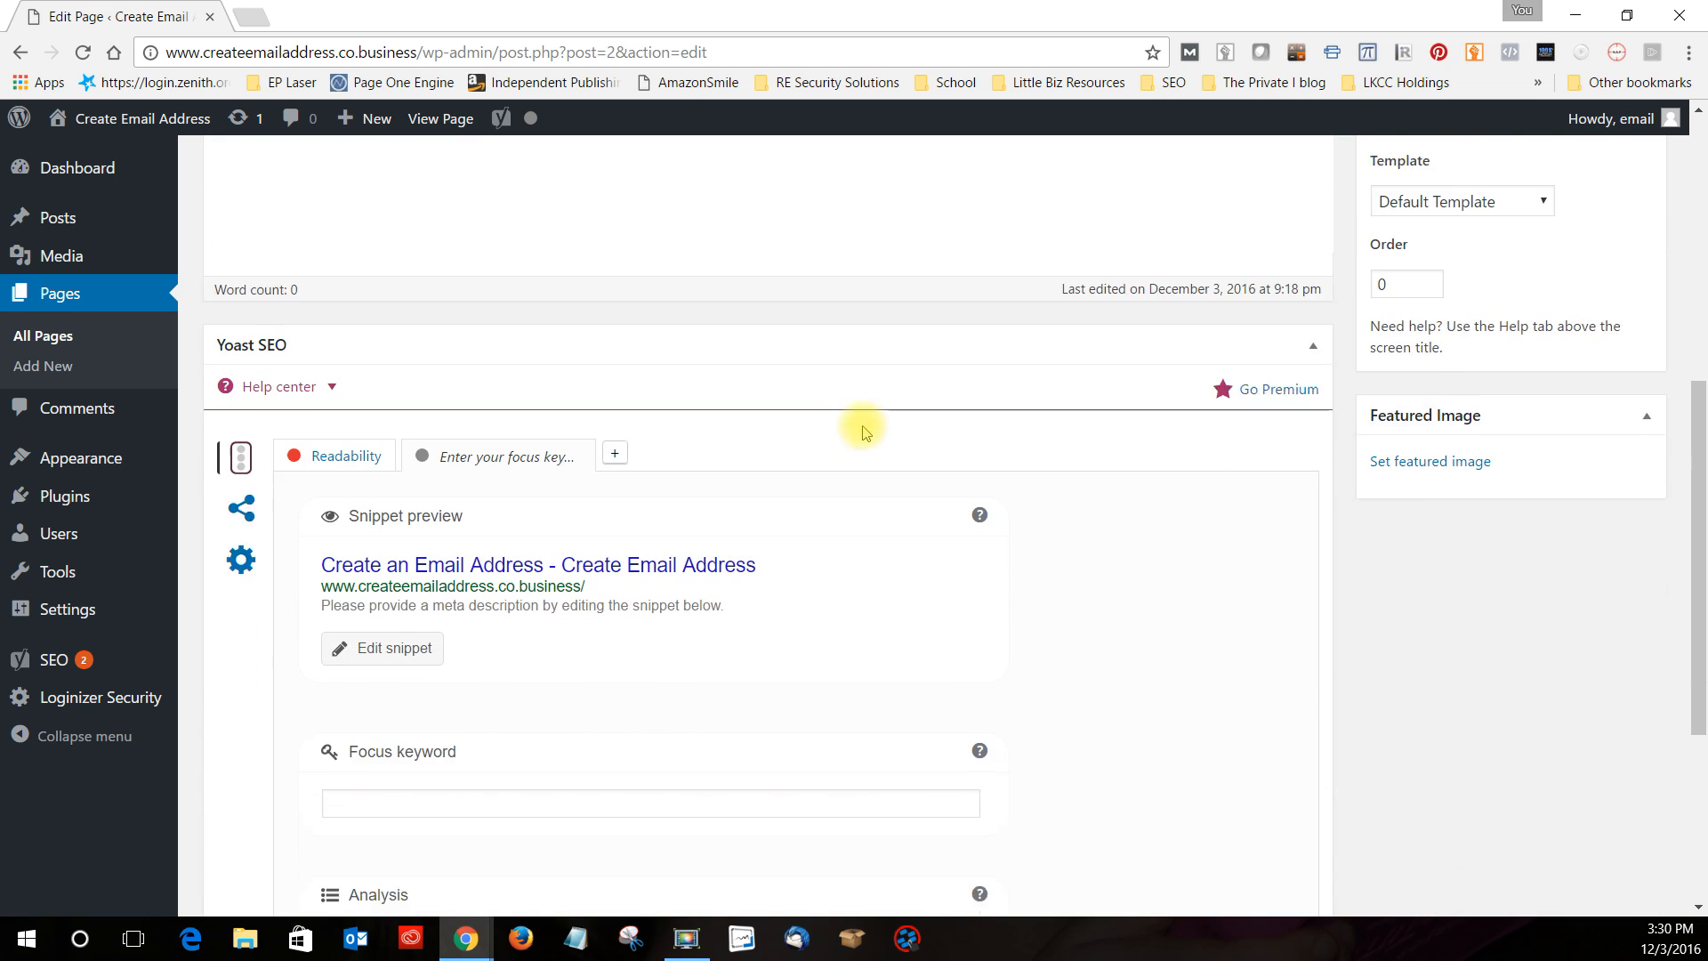
scroll(861, 434, "down", 5)
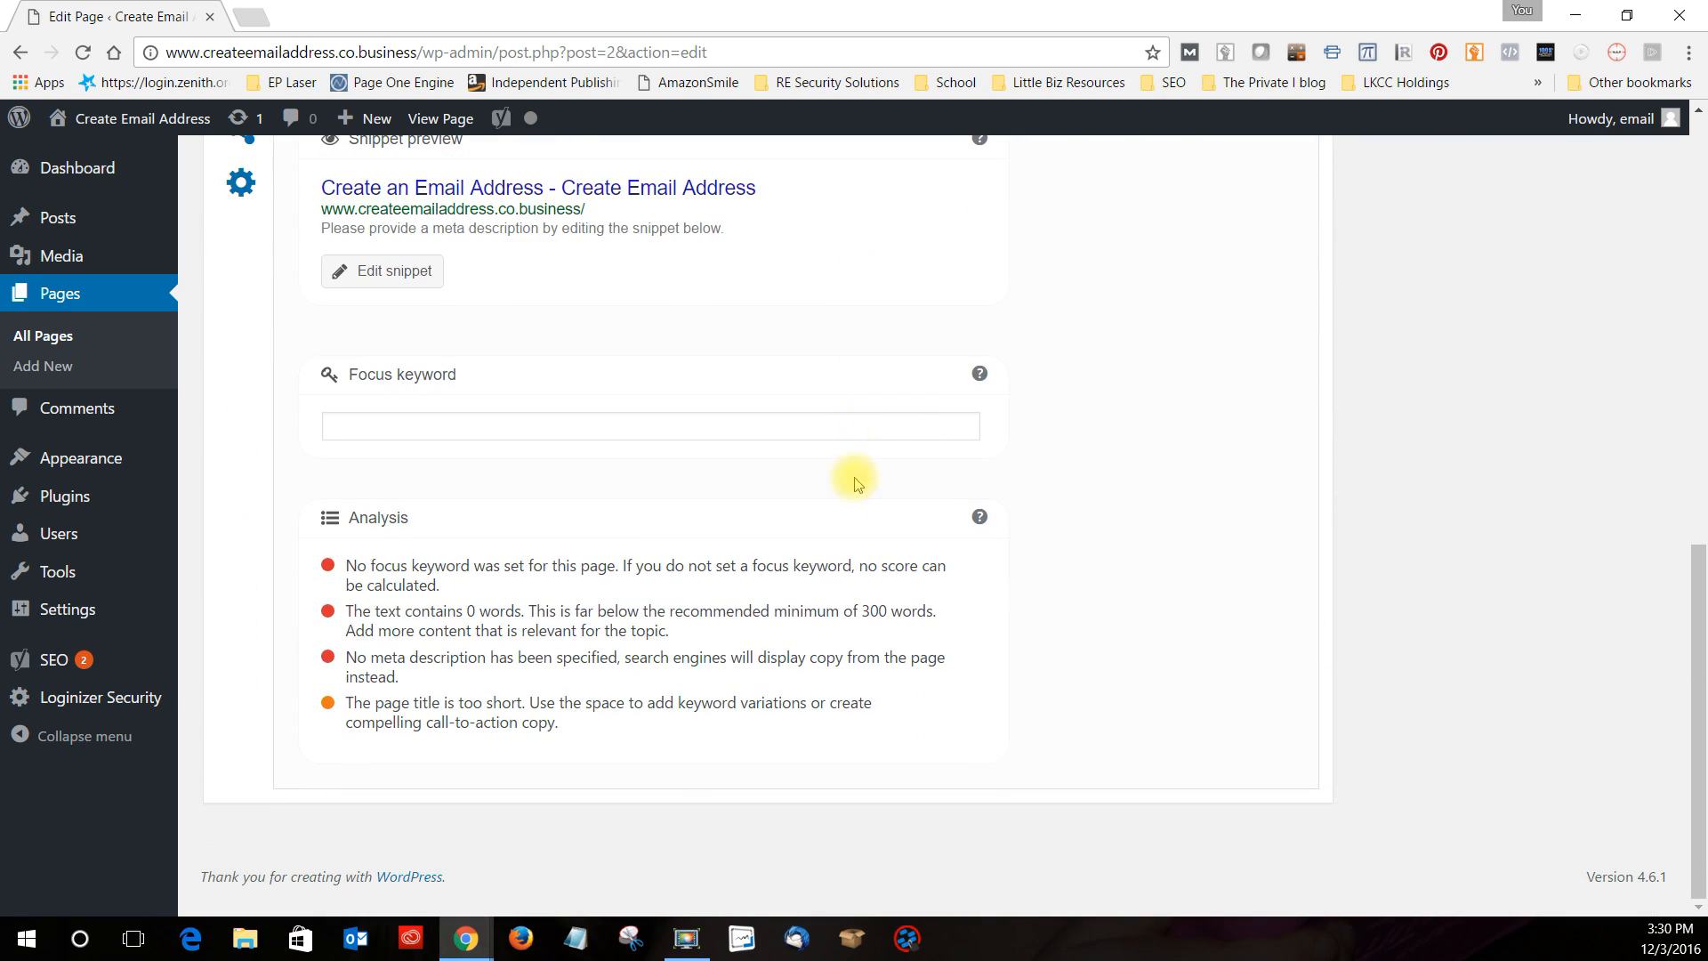
scroll(686, 680, "up", 2)
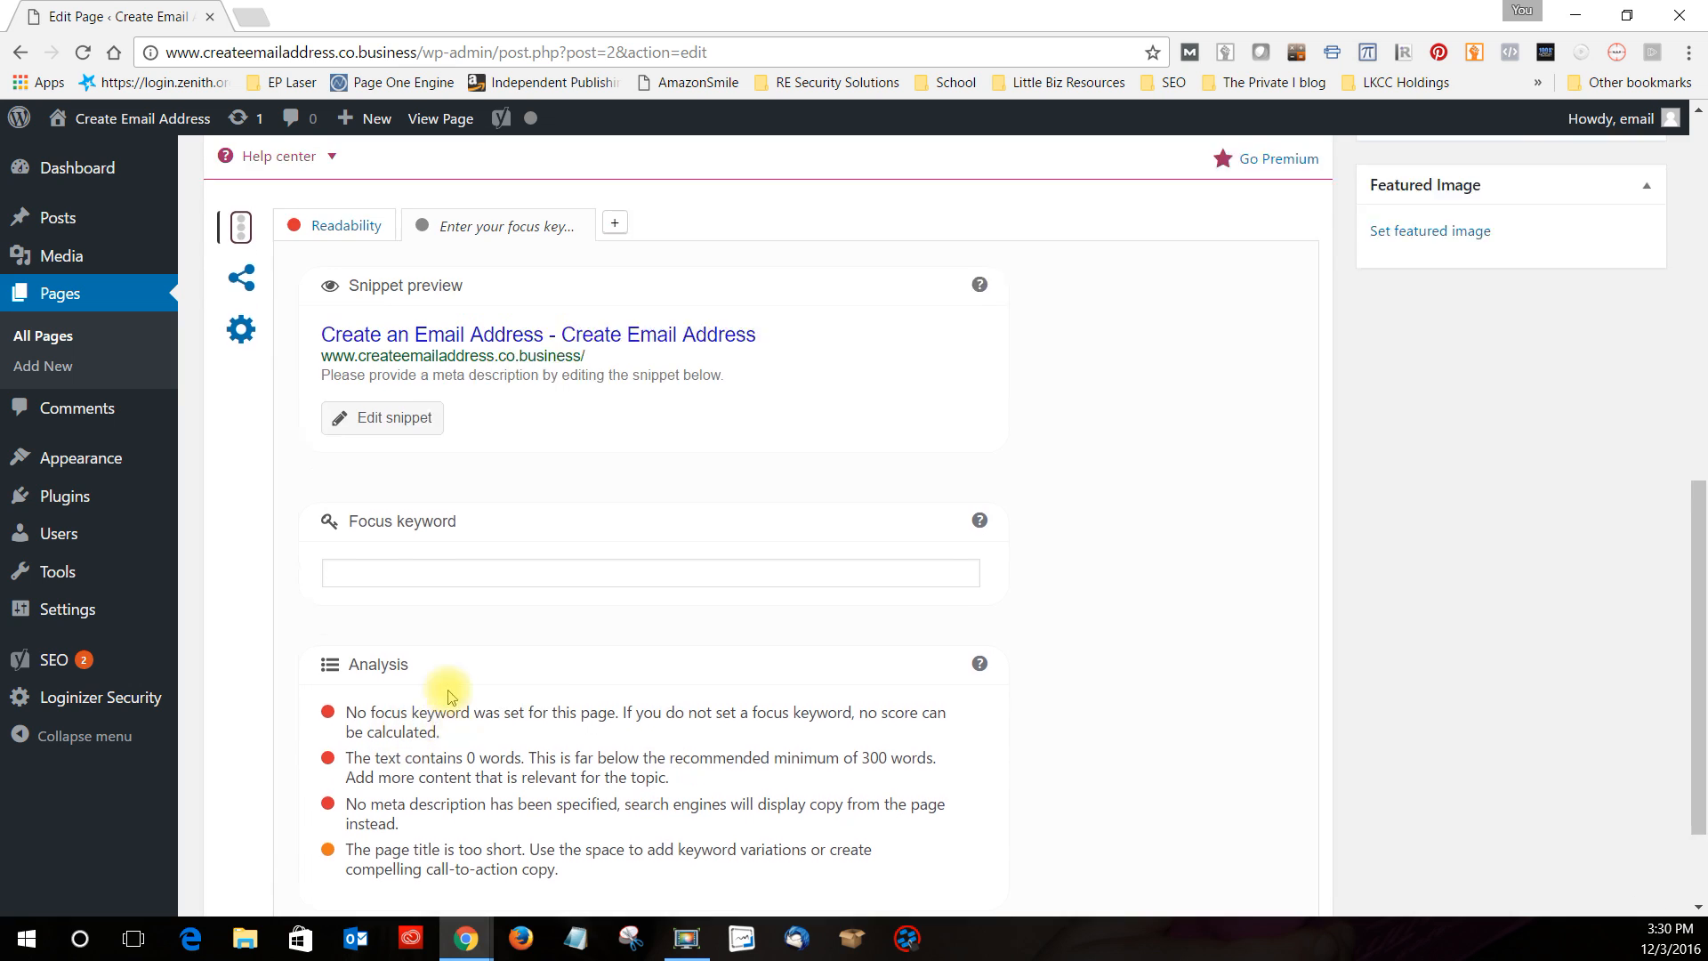
scroll(448, 696, "up", 1)
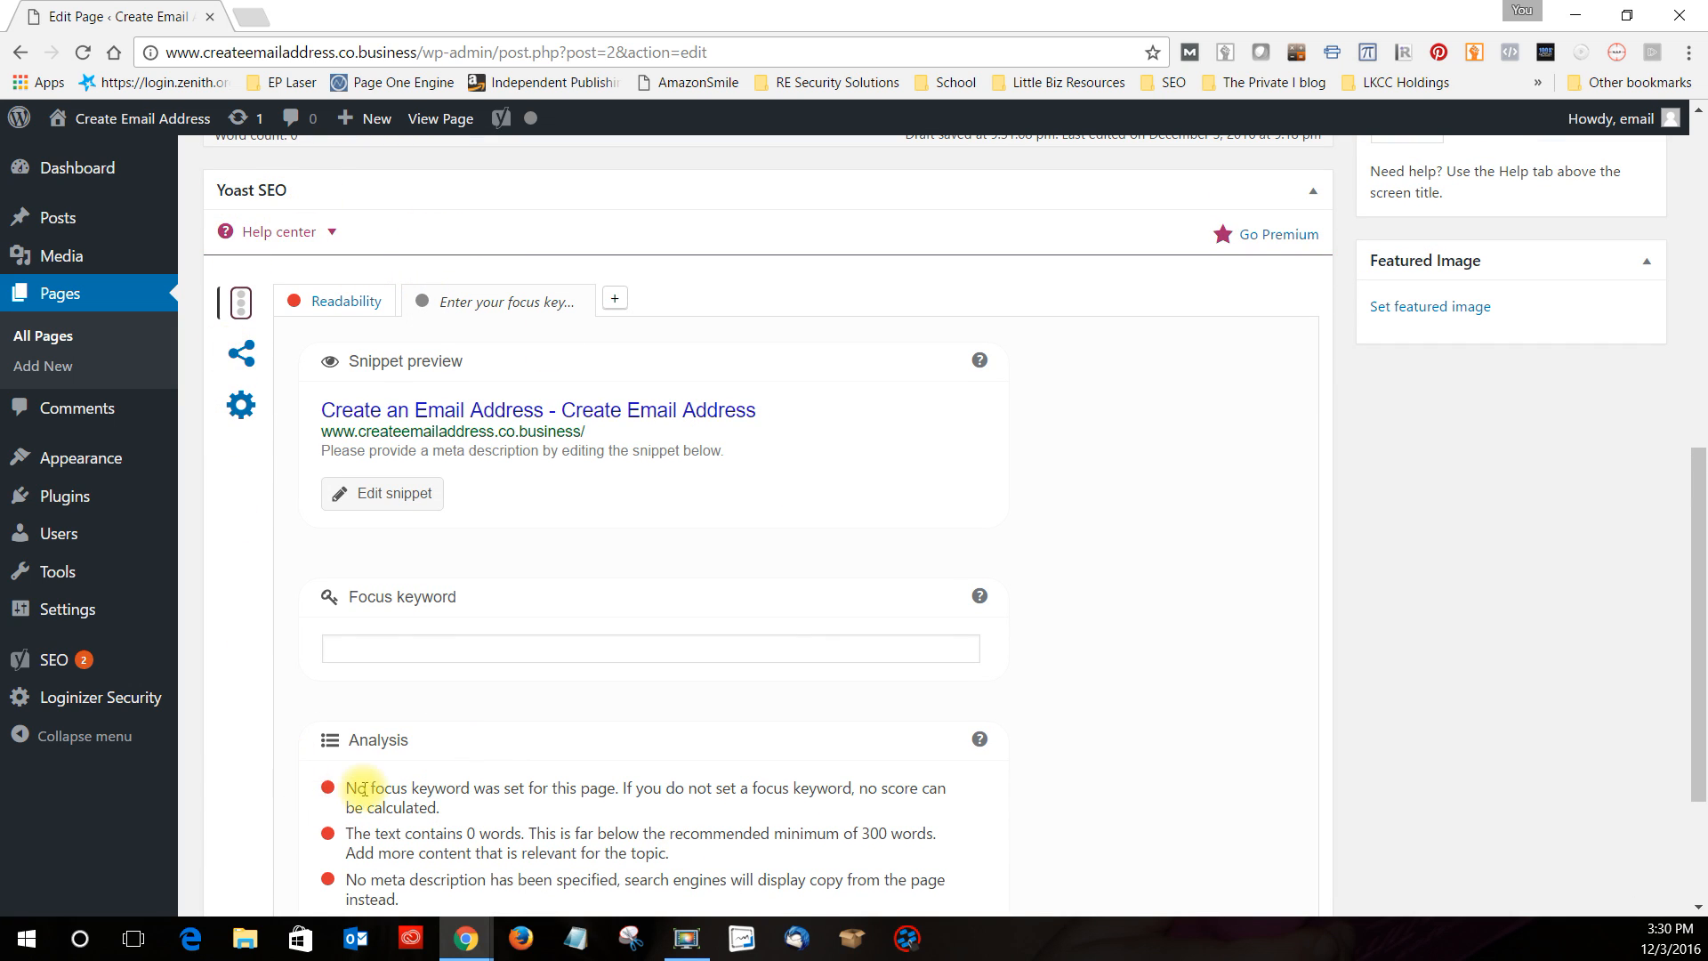
left_click(452, 648)
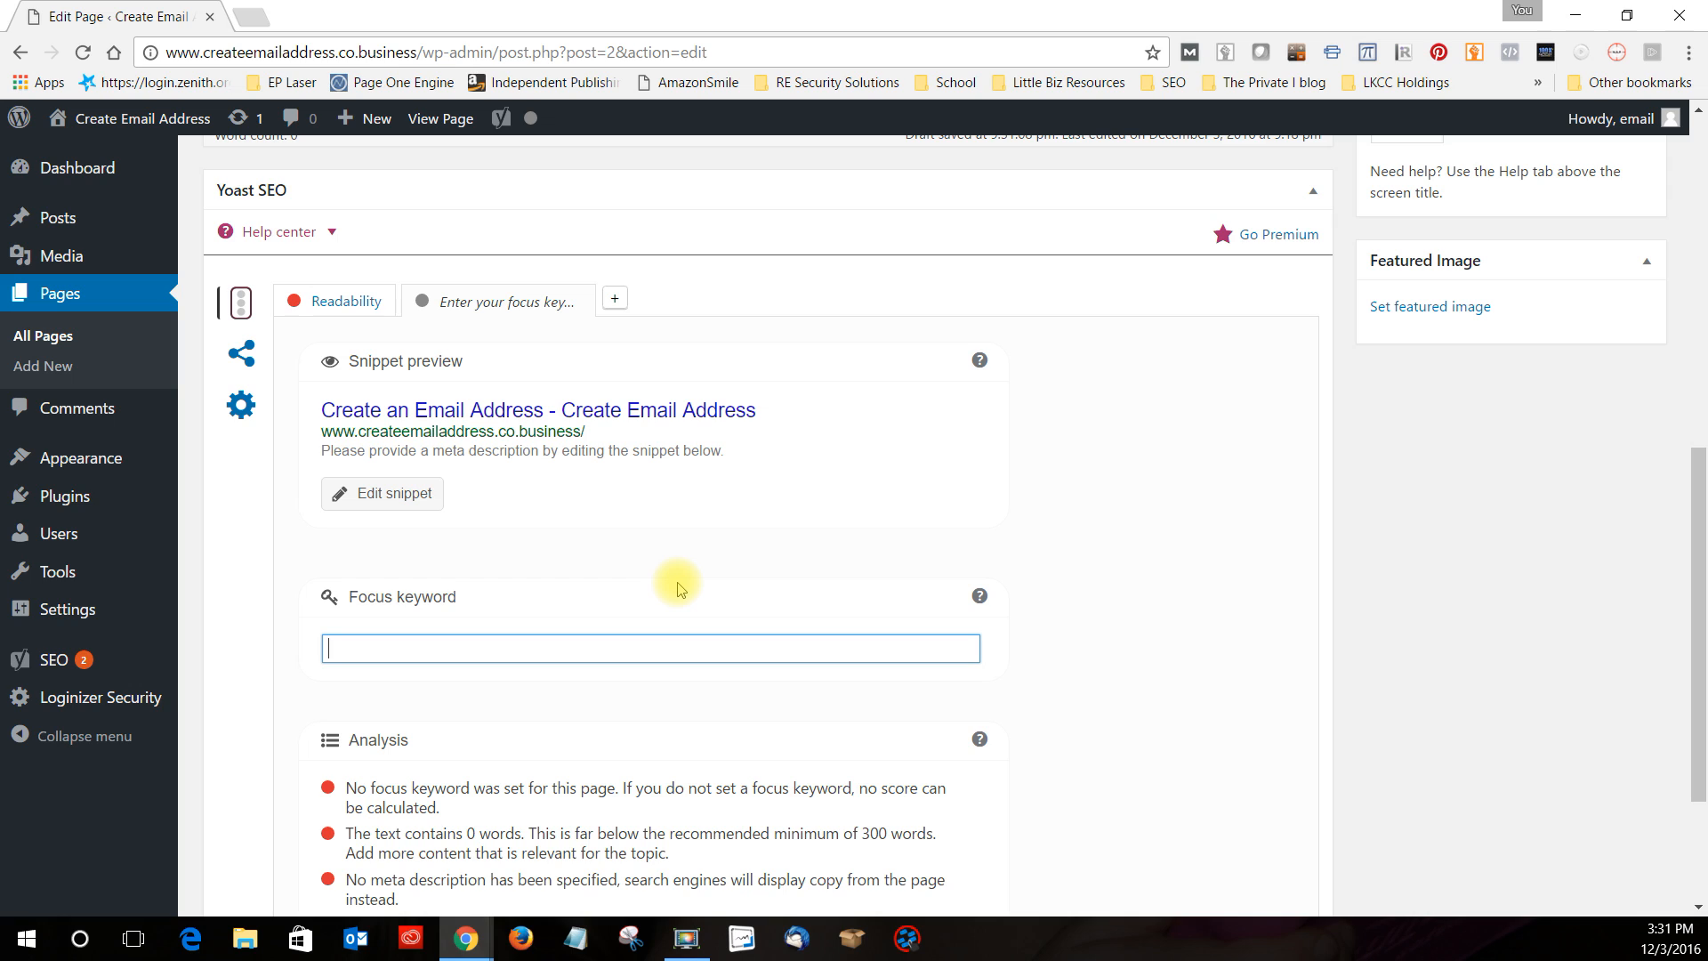
type("create an email address")
Update the published page to save its new title, emptied body and focus keyword
scroll(1148, 614, "up", 5)
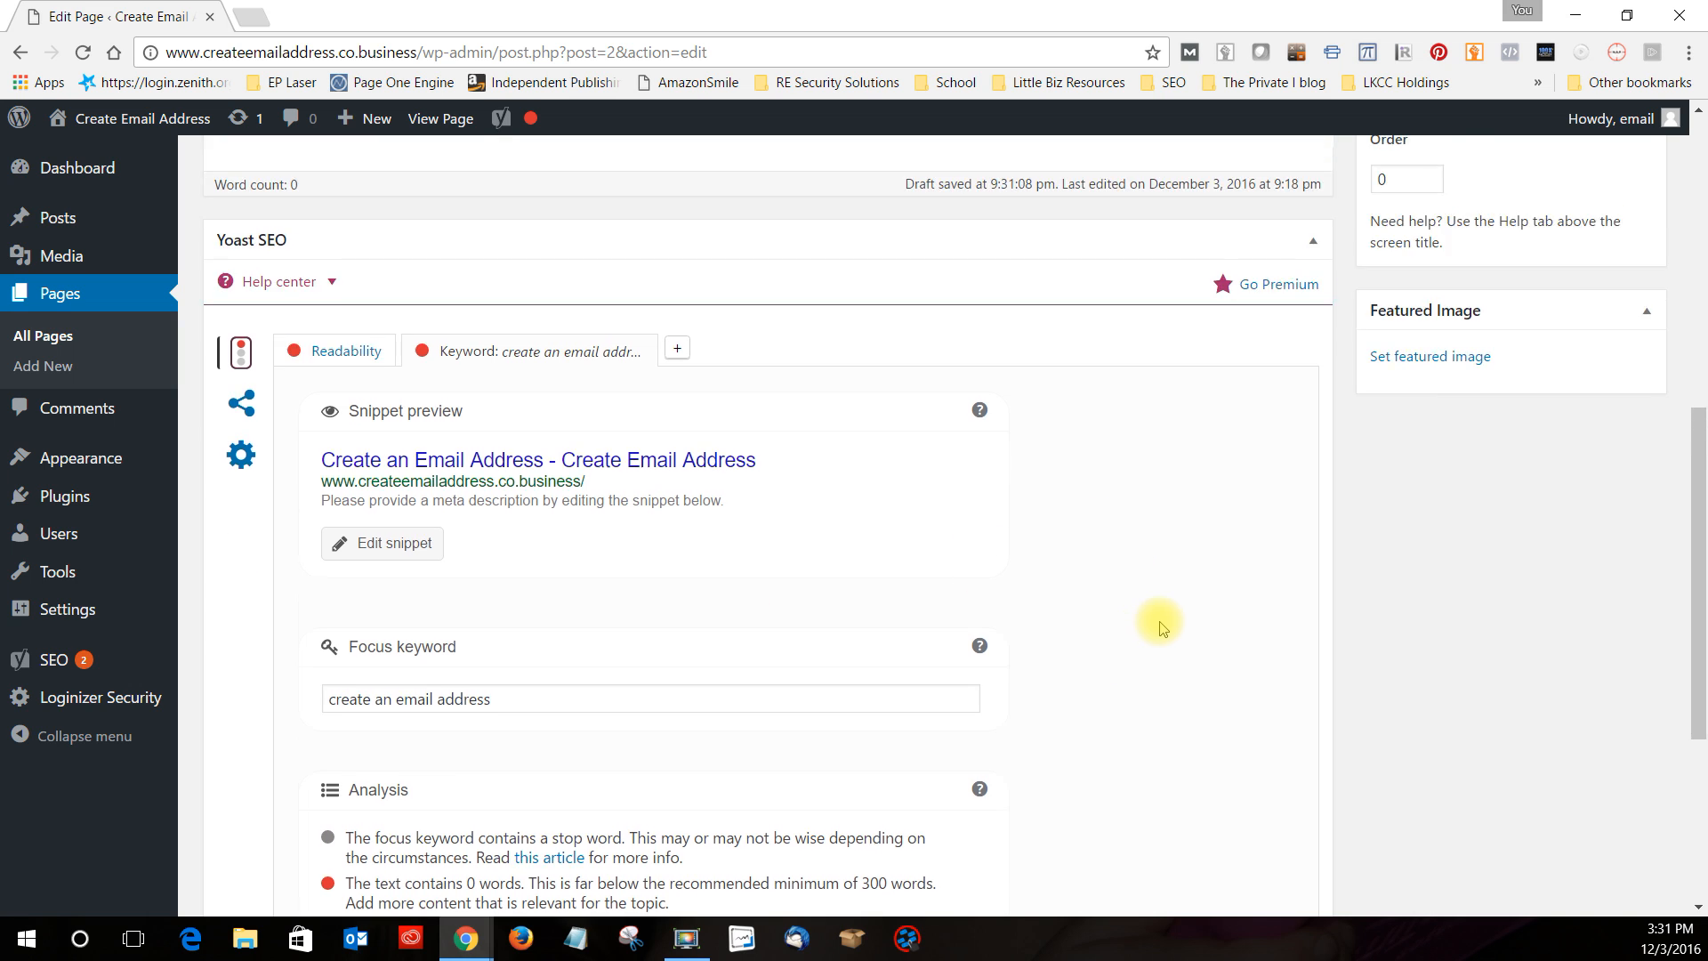
scroll(1516, 440, "up", 3)
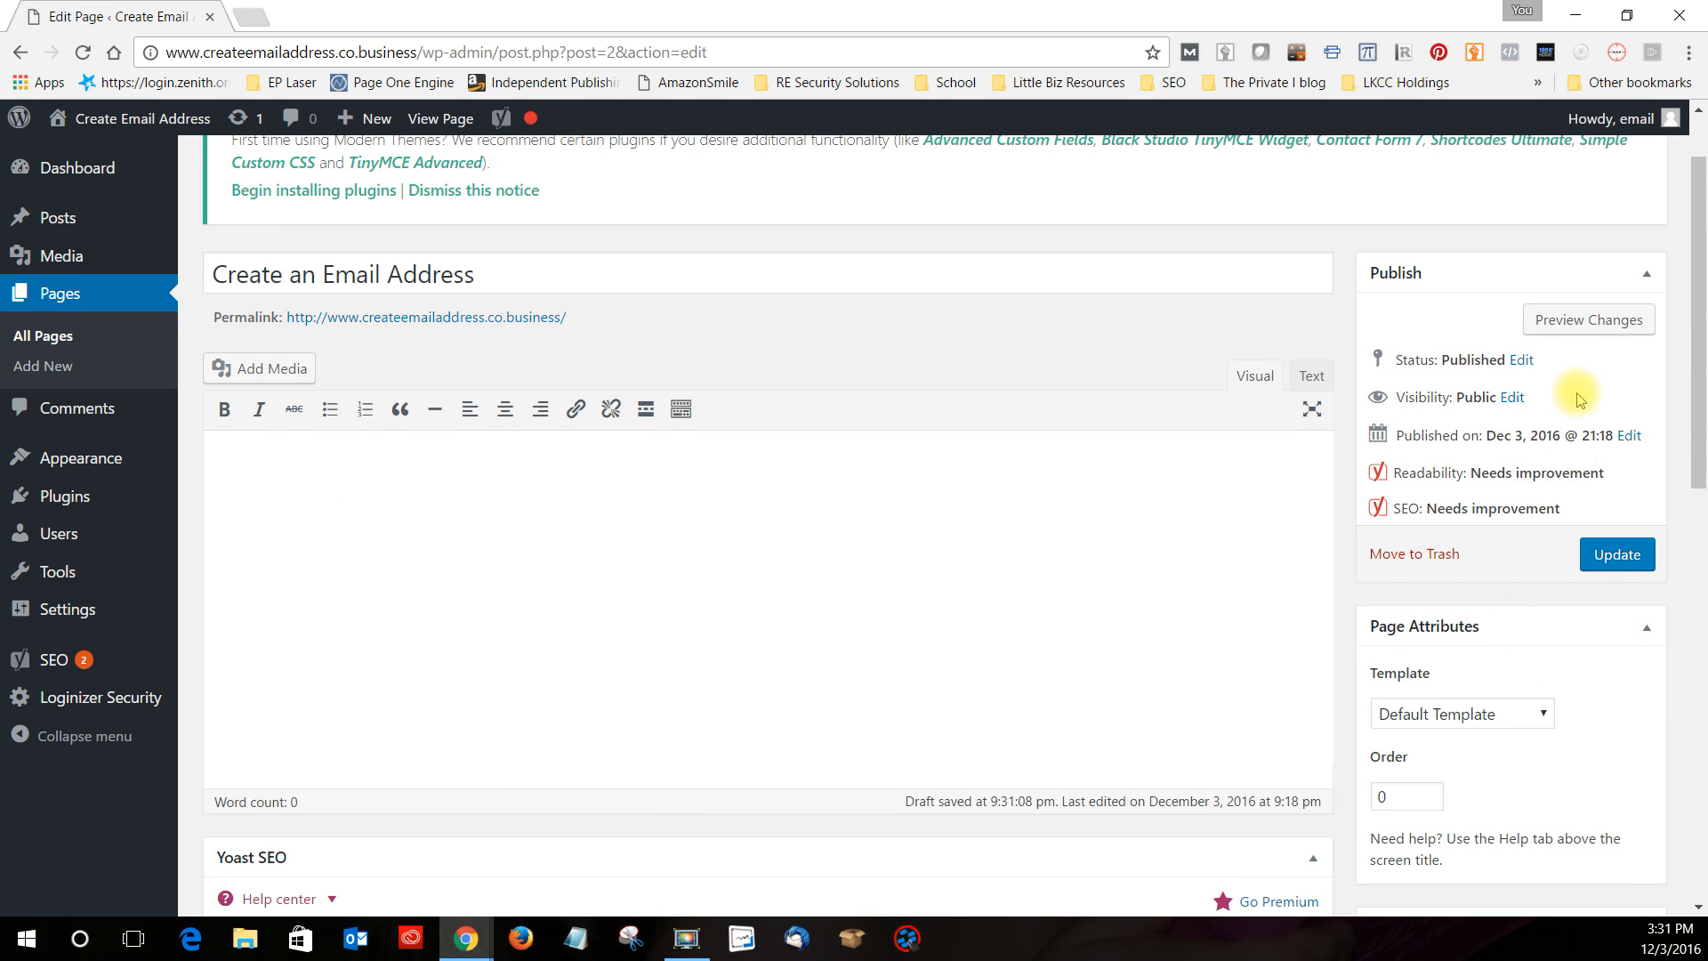
left_click(1617, 543)
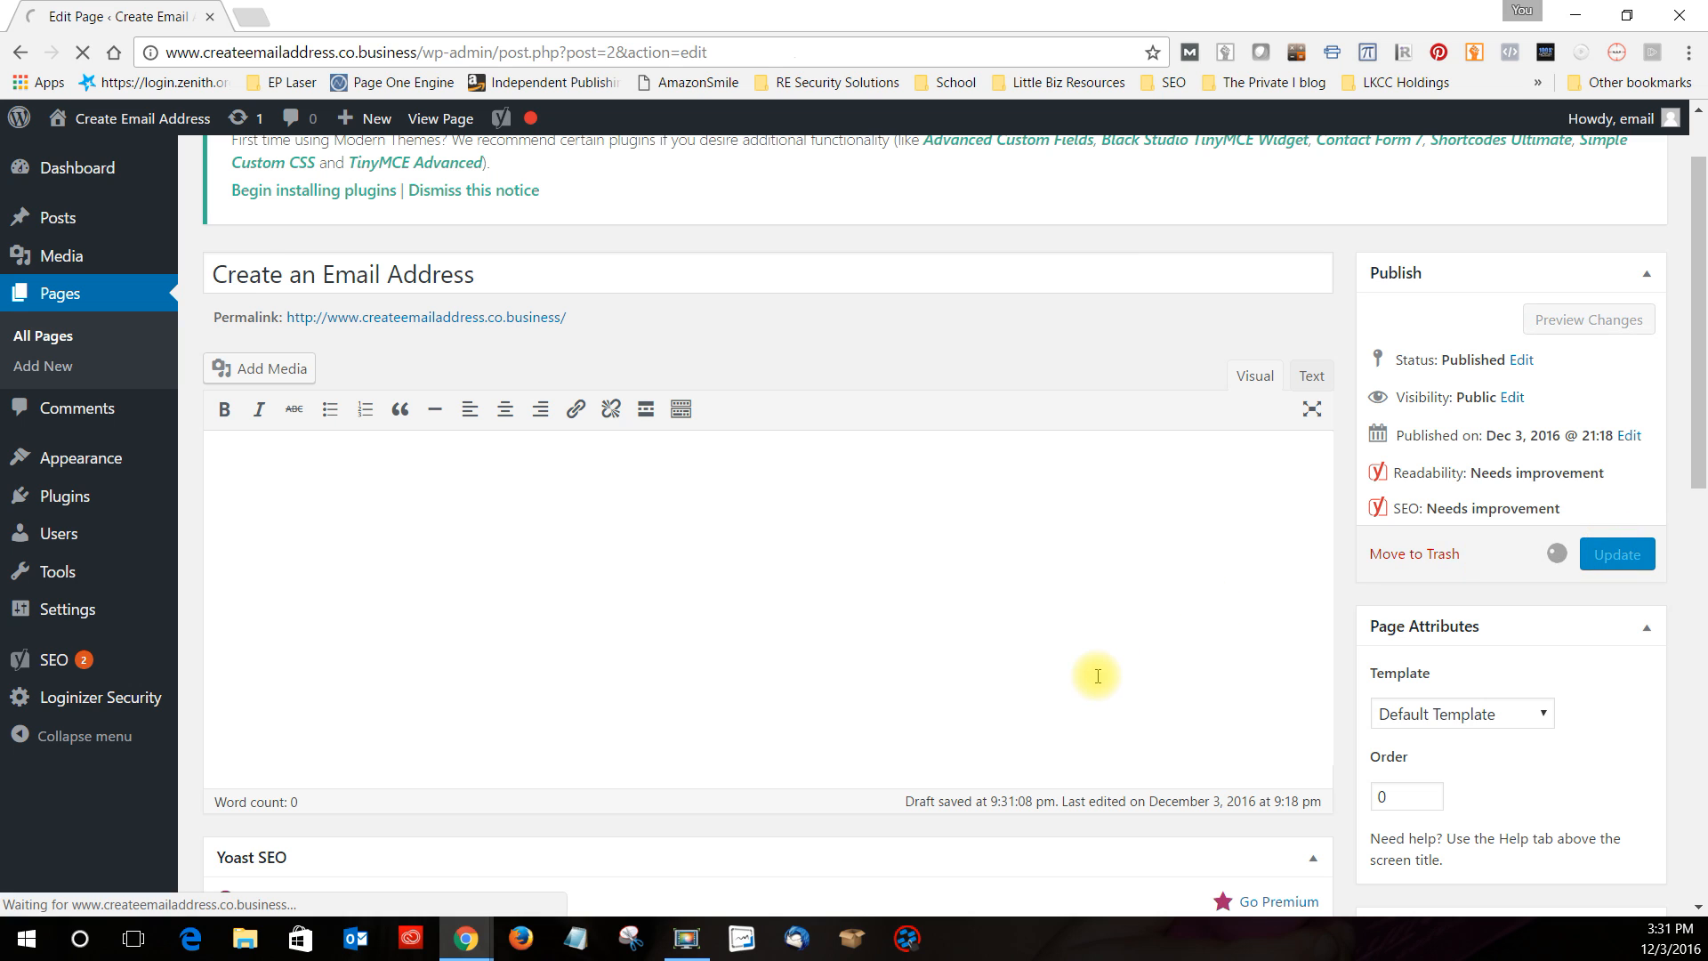
Shorten the page's Yoast SEO focus keyword to "create email address"
scroll(1098, 676, "down", 10)
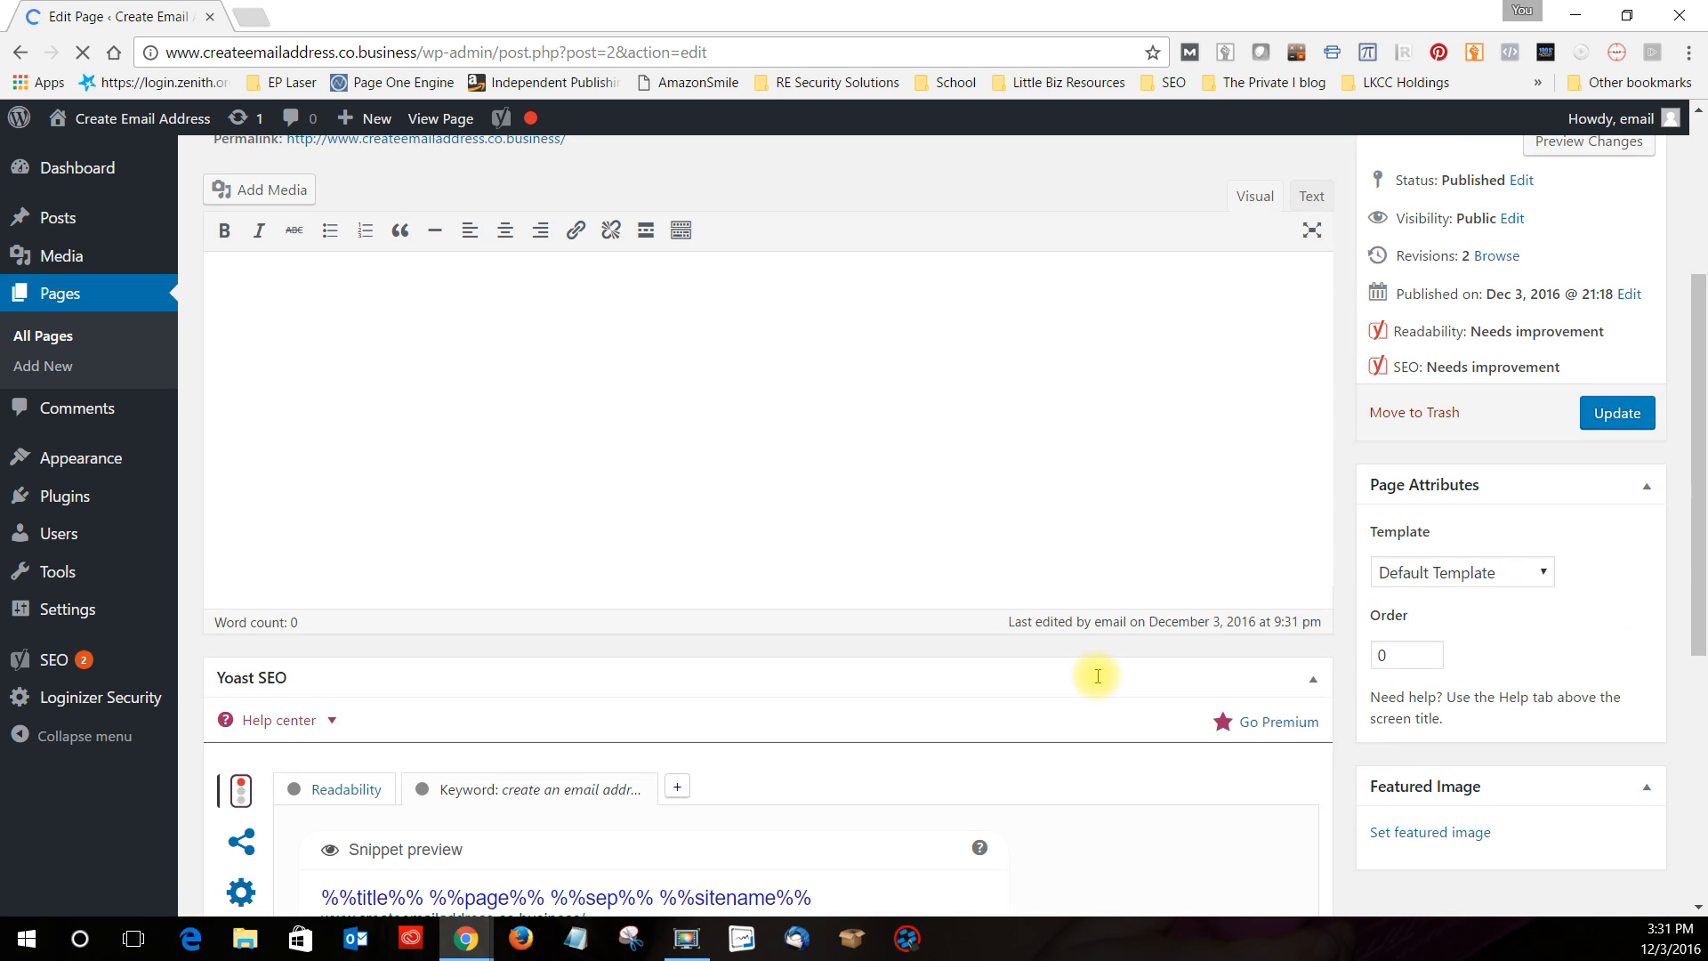
scroll(1096, 676, "down", 3)
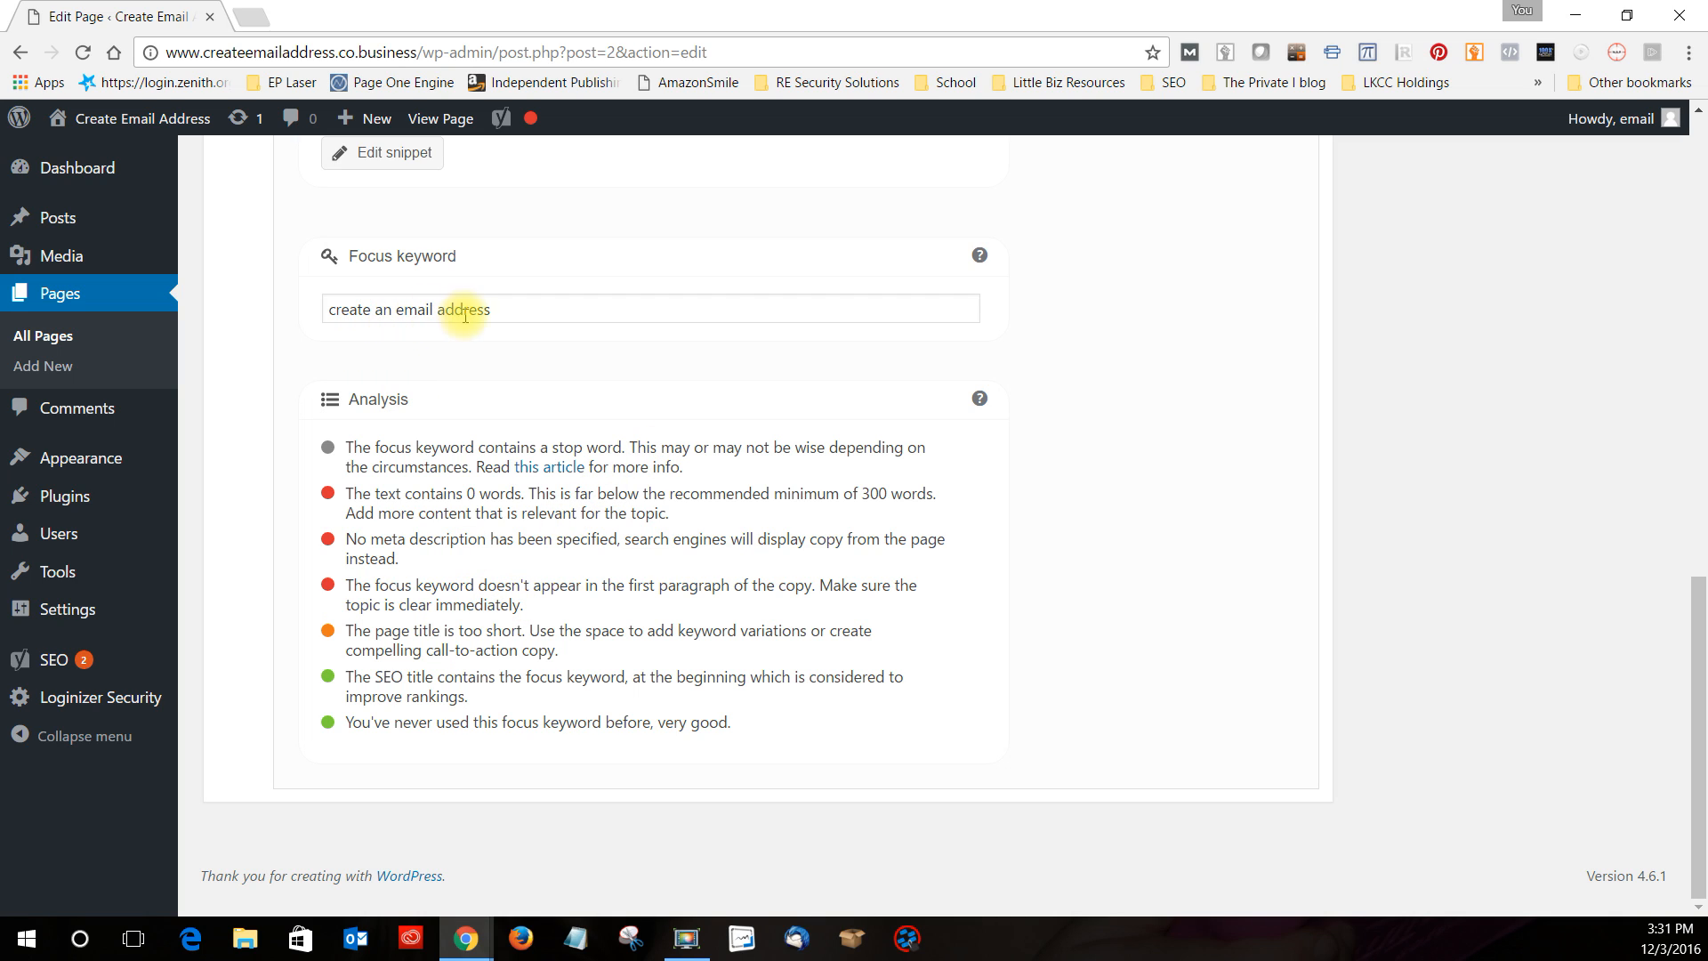
left_click(407, 322)
key("BackSpace")
key("BackSpace")
key("BackSpace")
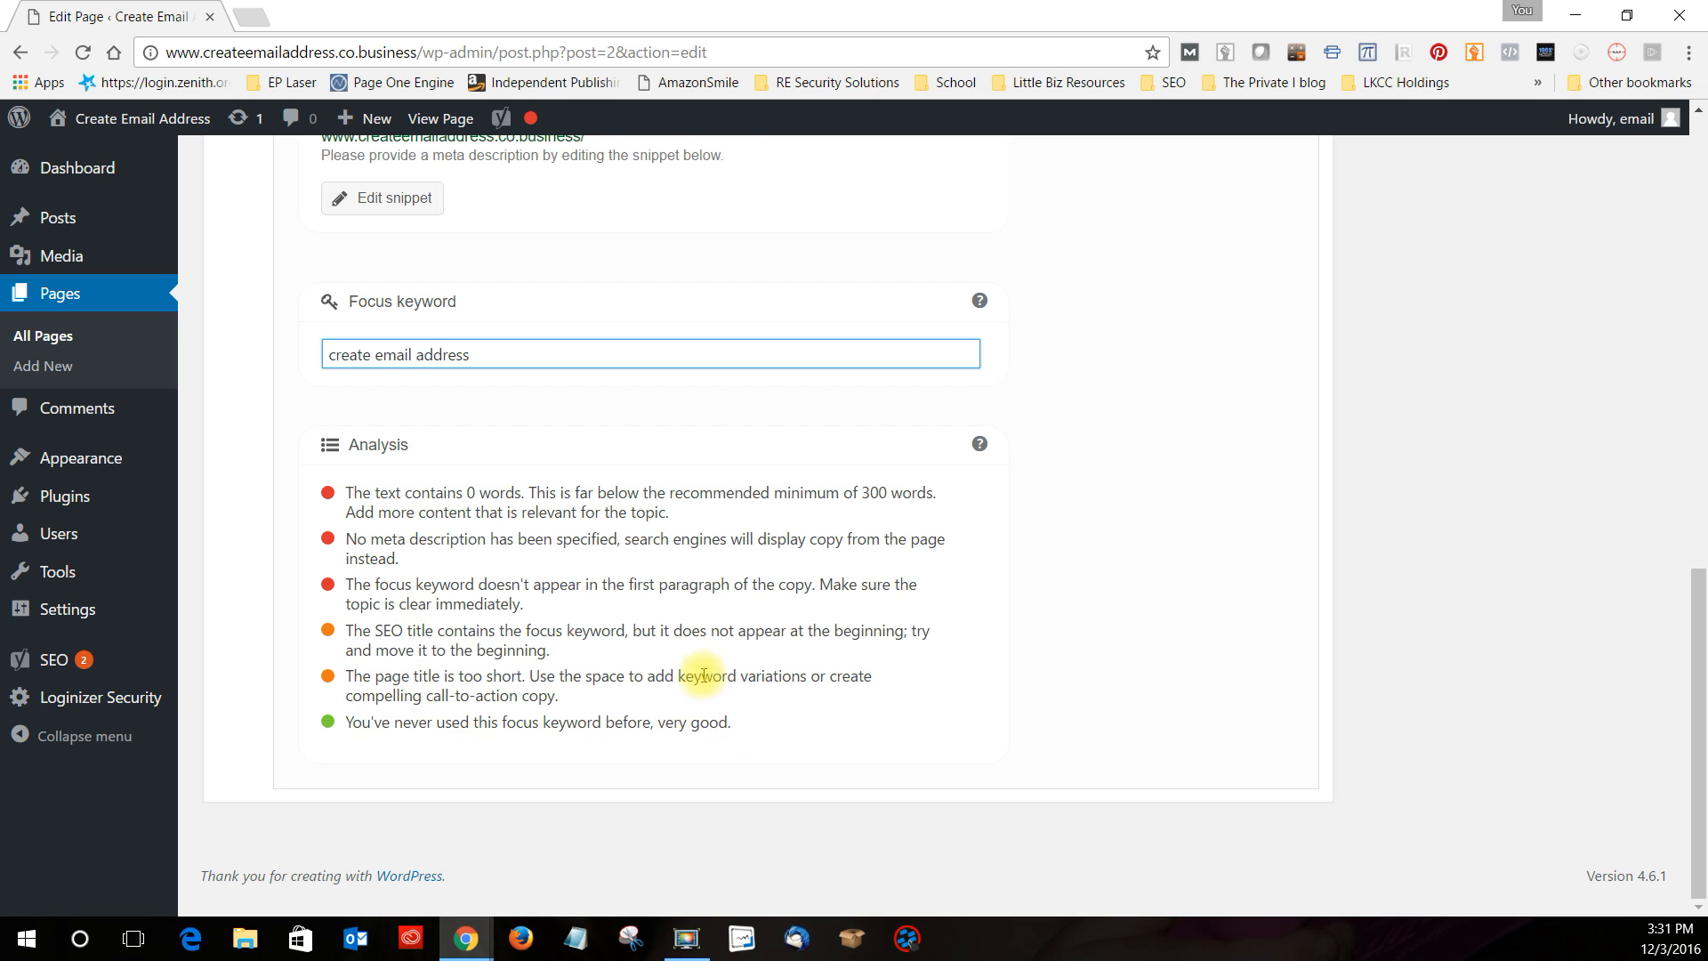
Write in the page's body "This page is for creating an email address. Place content here that relates to that topic. Blah blah blah."
scroll(663, 703, "up", 10)
left_click(577, 691)
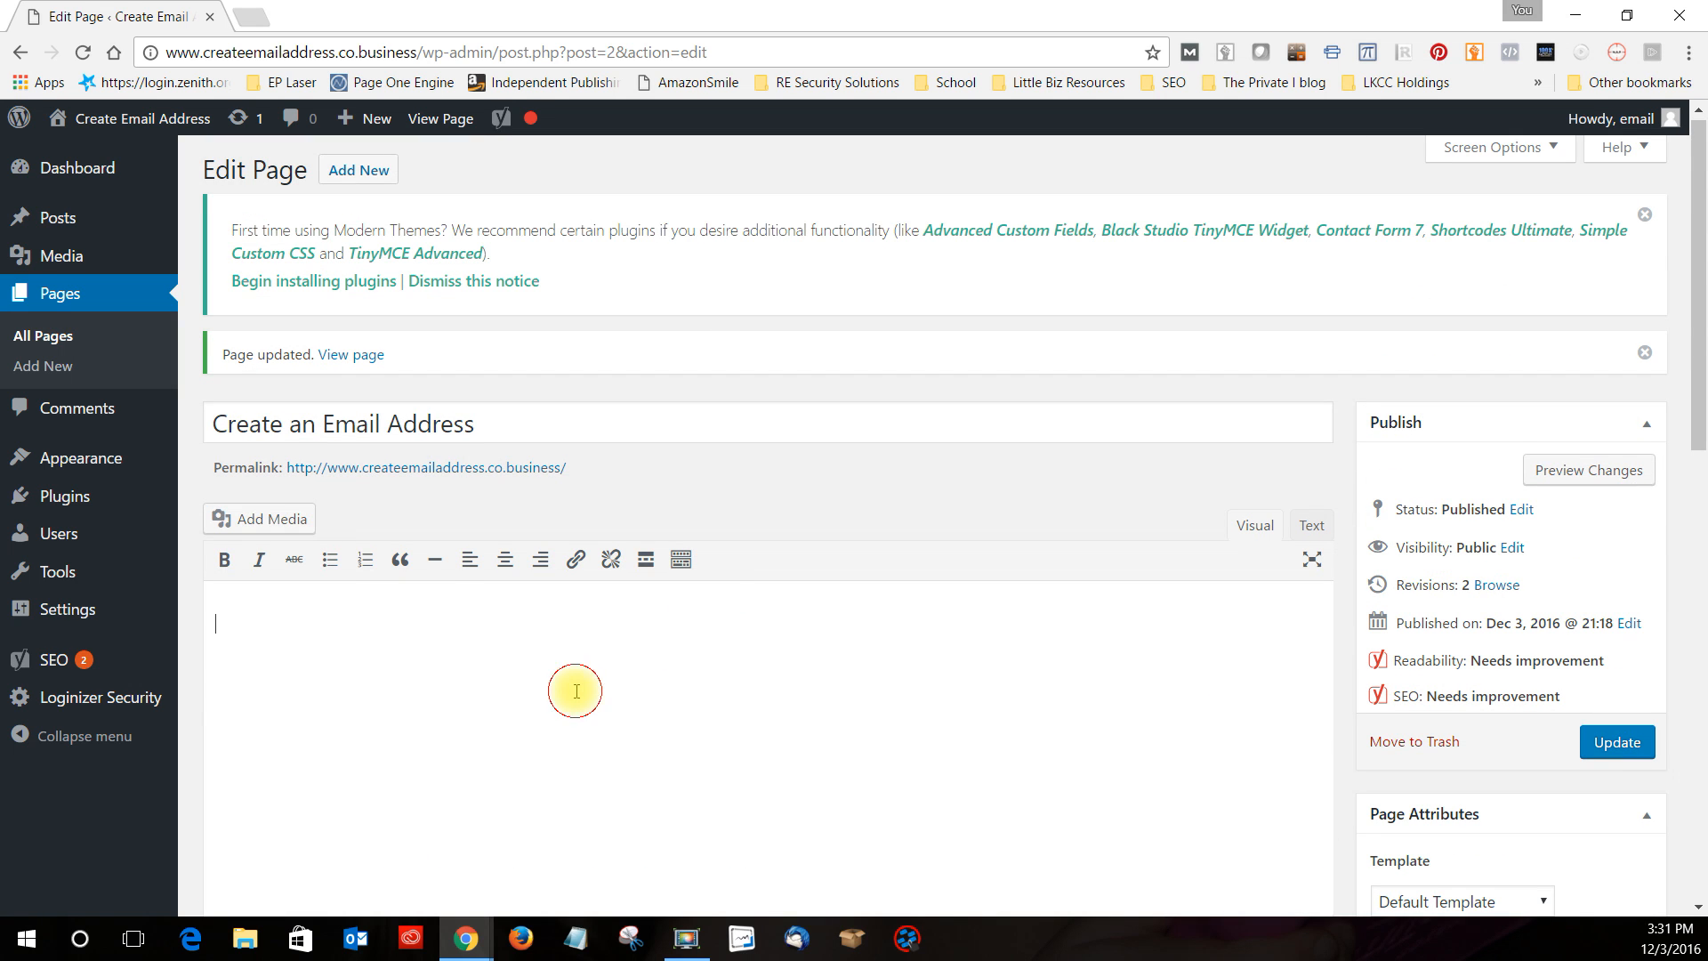
type("This page is for c")
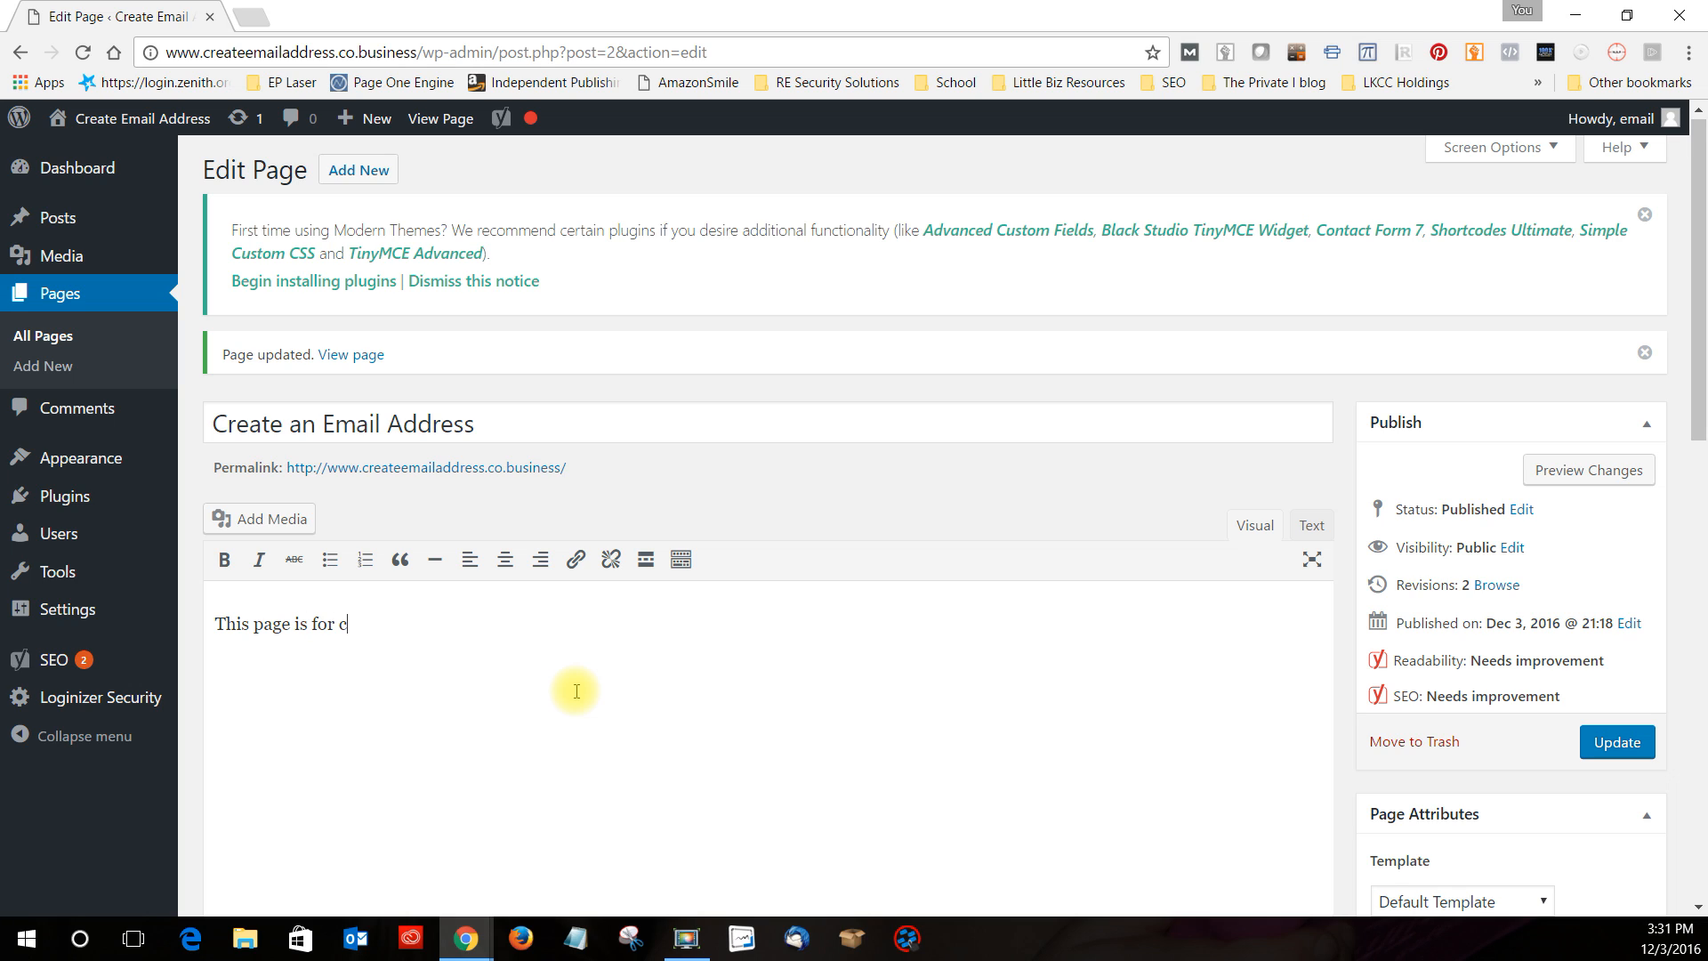
type("reating an email address.  Plac")
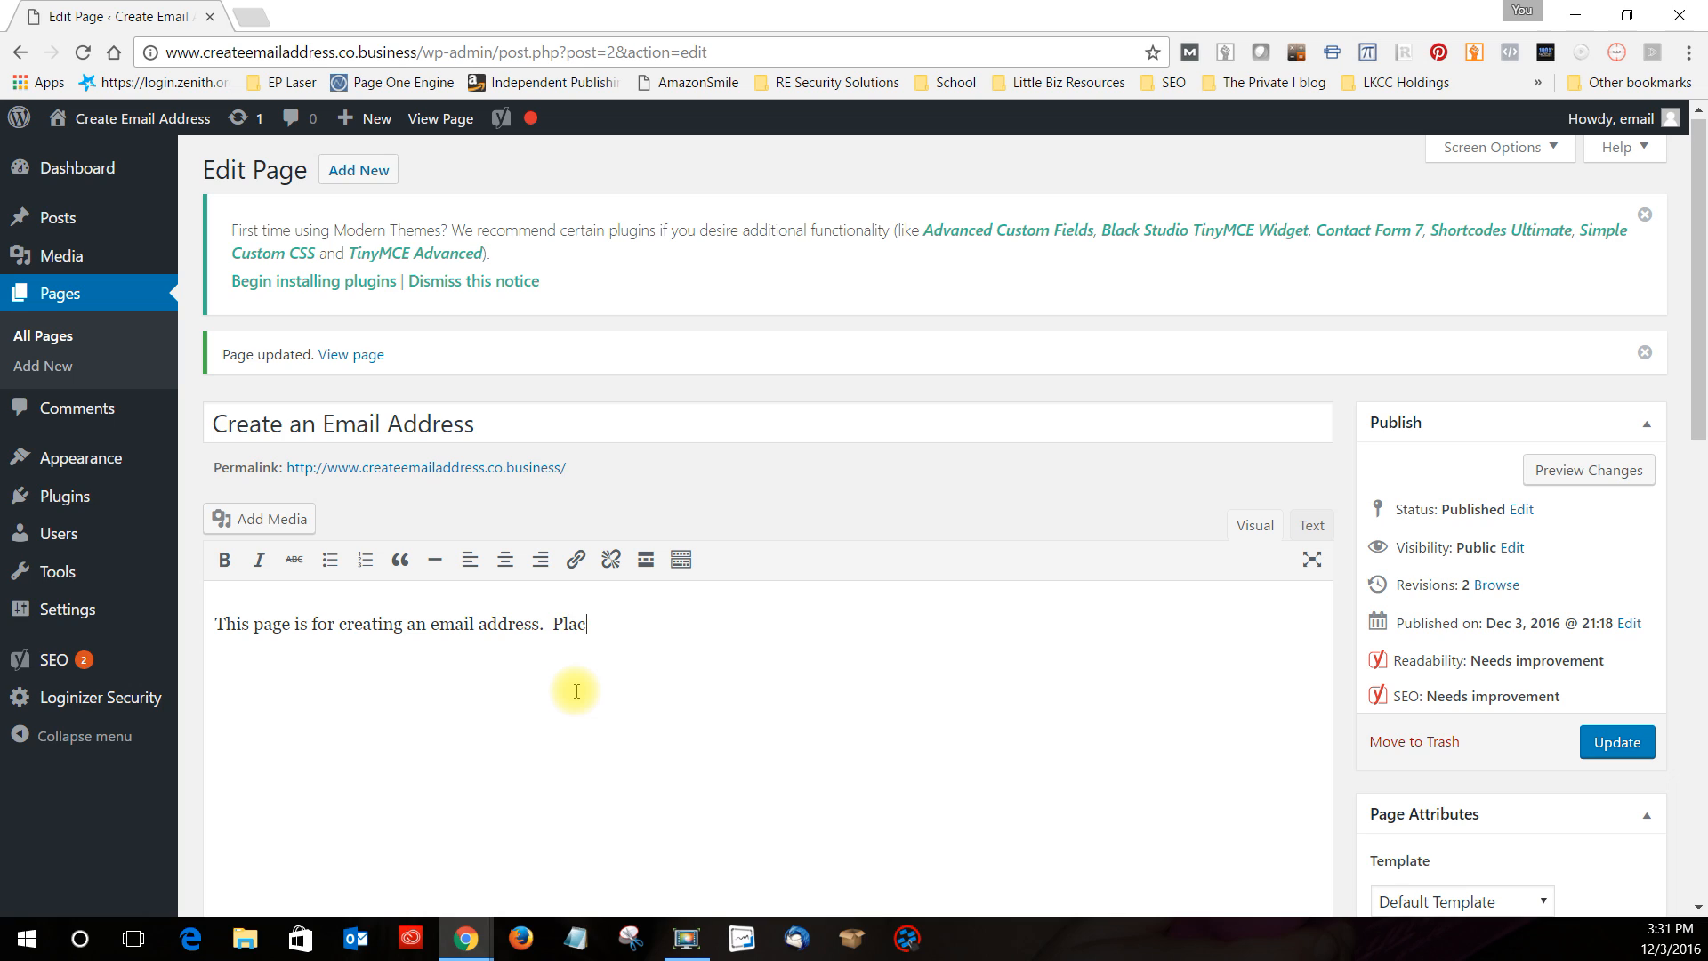
type("e content here that relates to that topic")
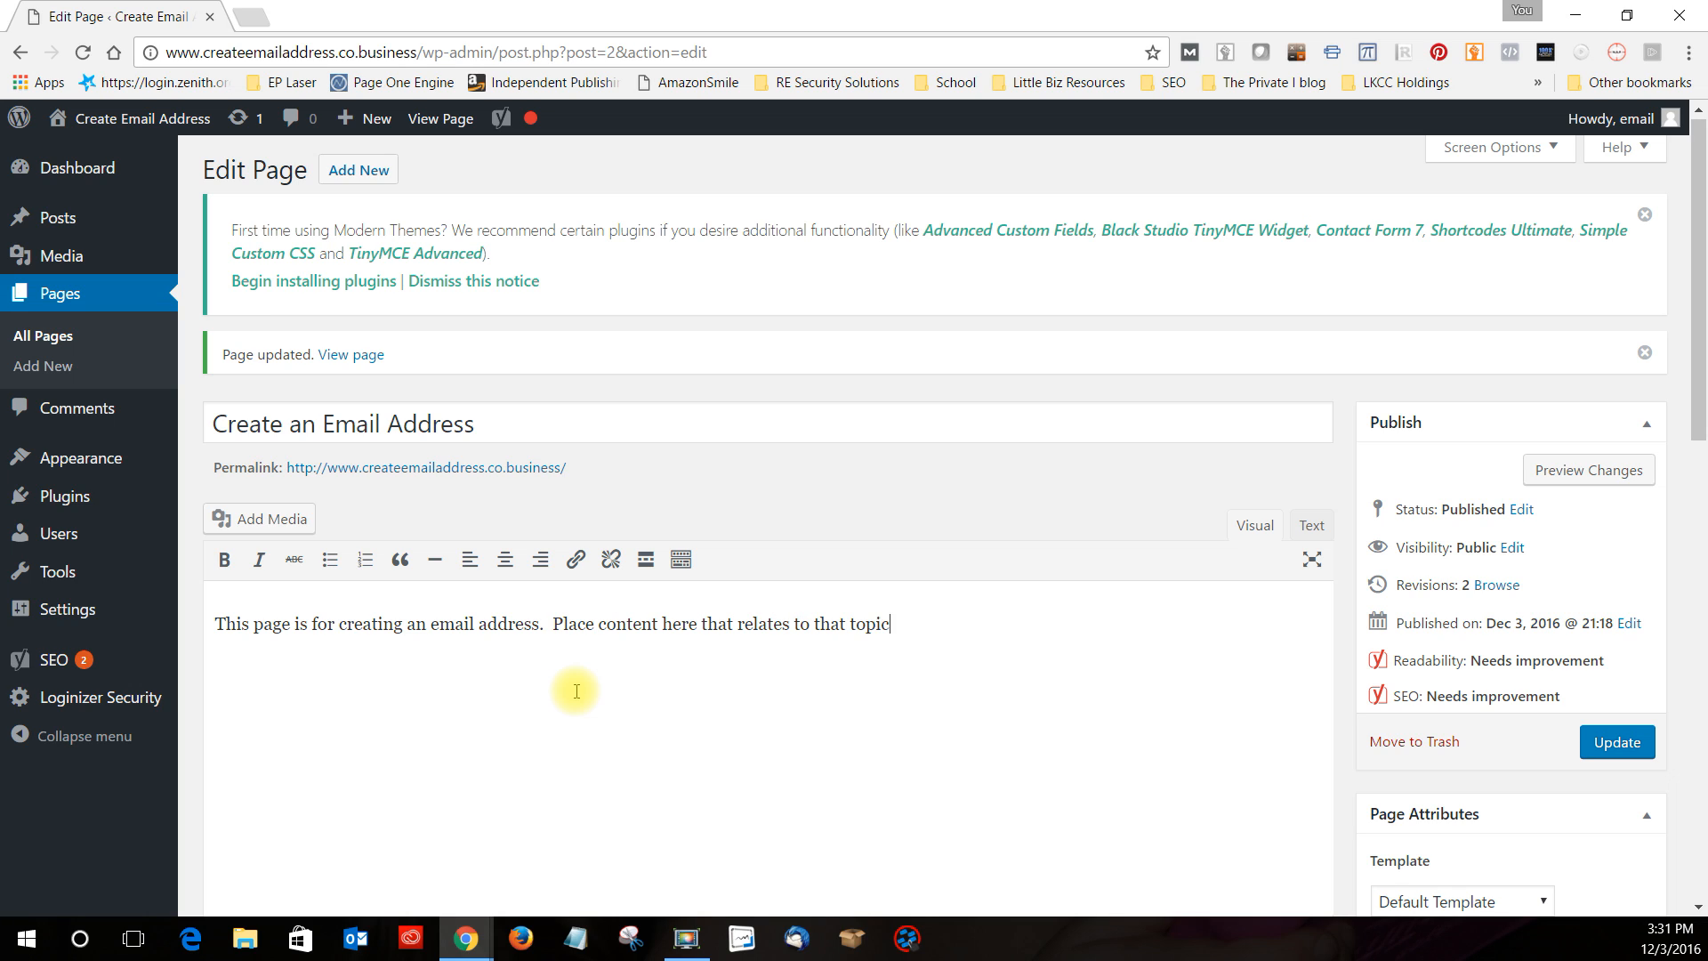
type(".  Blahh blah blah.")
key("Return")
Examine the Yoast SEO keyword analysis and readability analysis for the page's new text
scroll(576, 691, "down", 4)
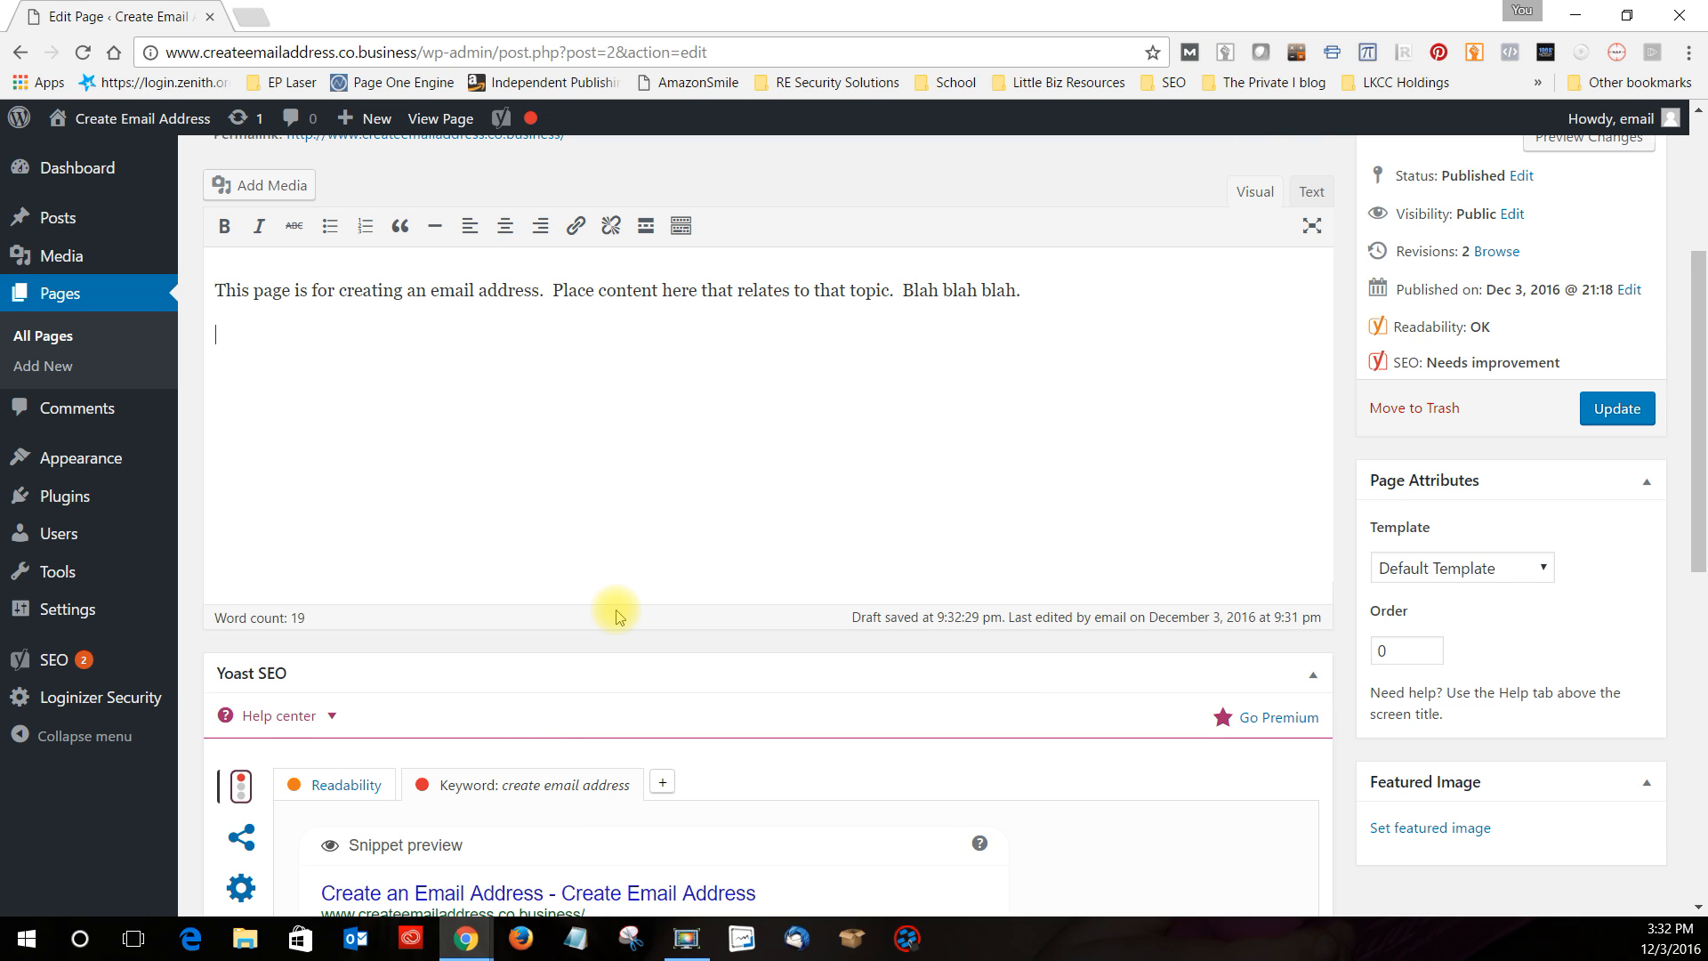
scroll(618, 613, "down", 9)
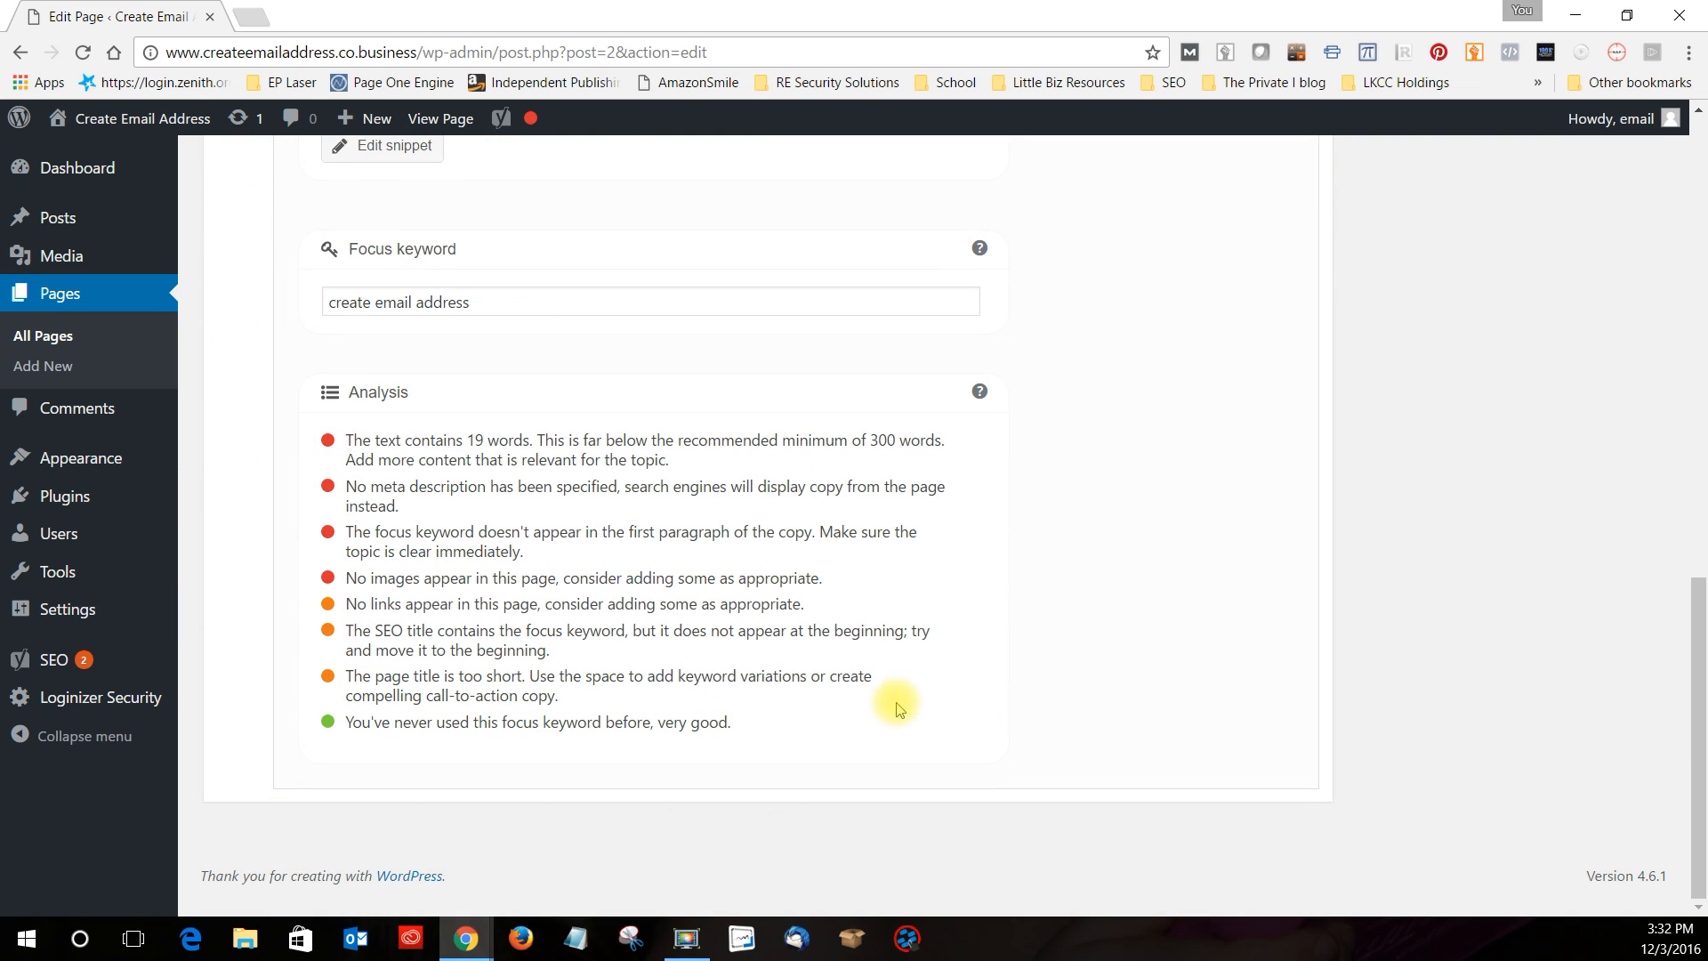
scroll(898, 707, "up", 1)
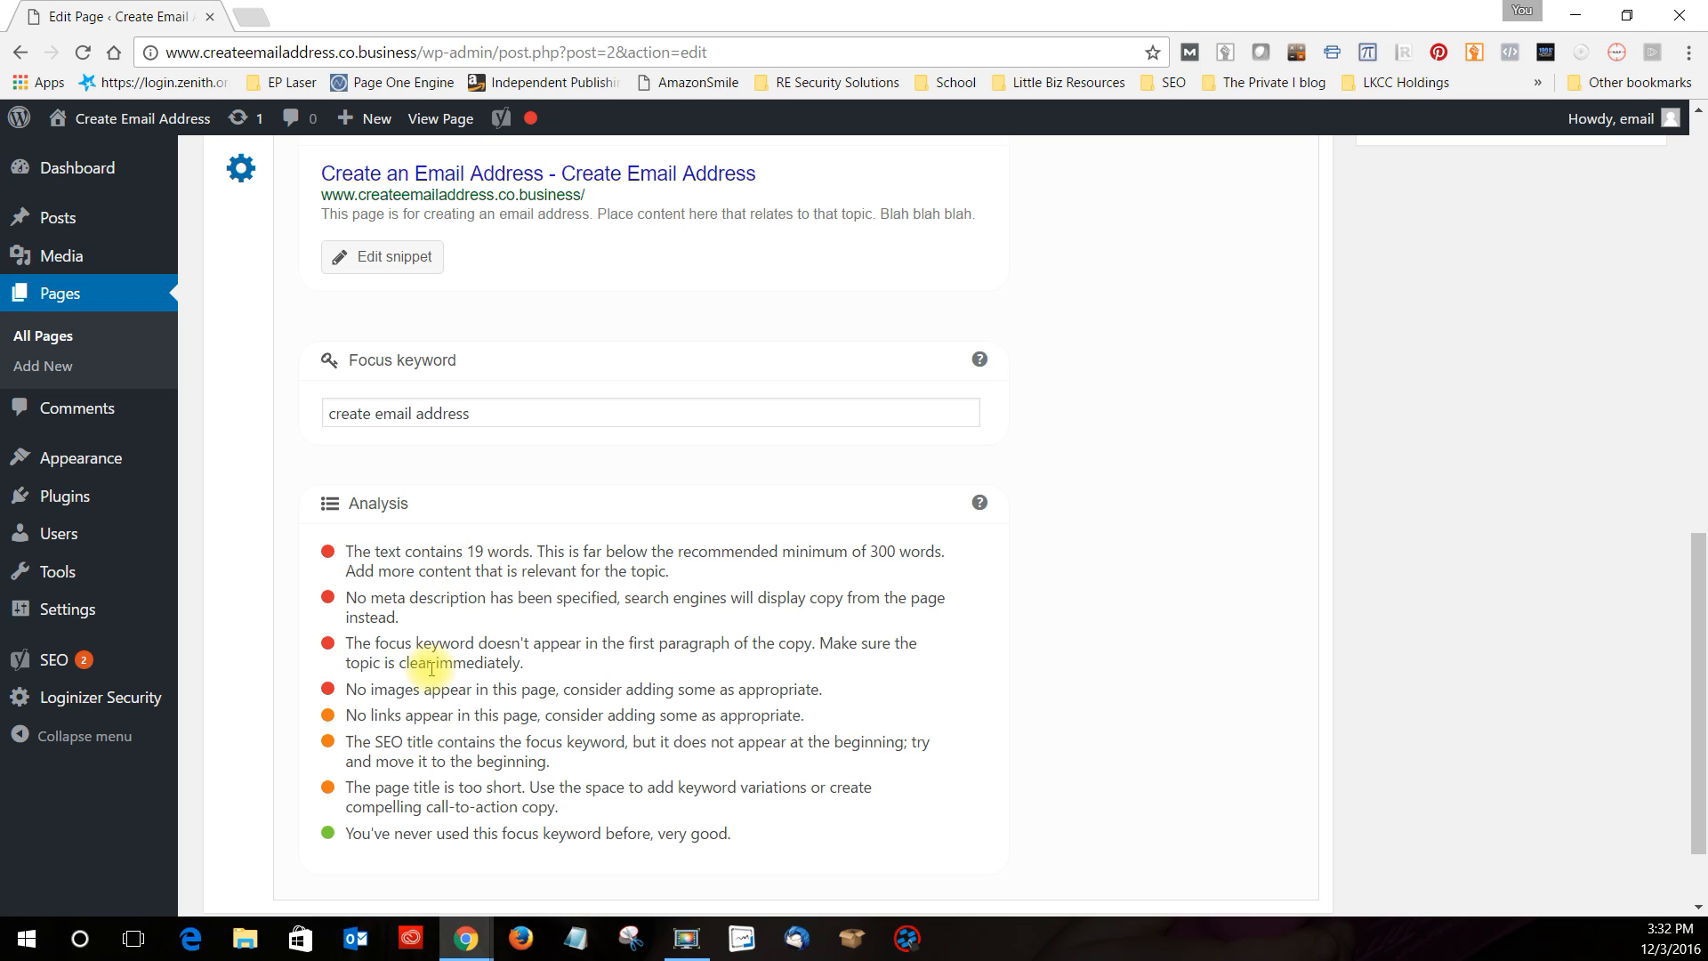
scroll(397, 831, "up", 1)
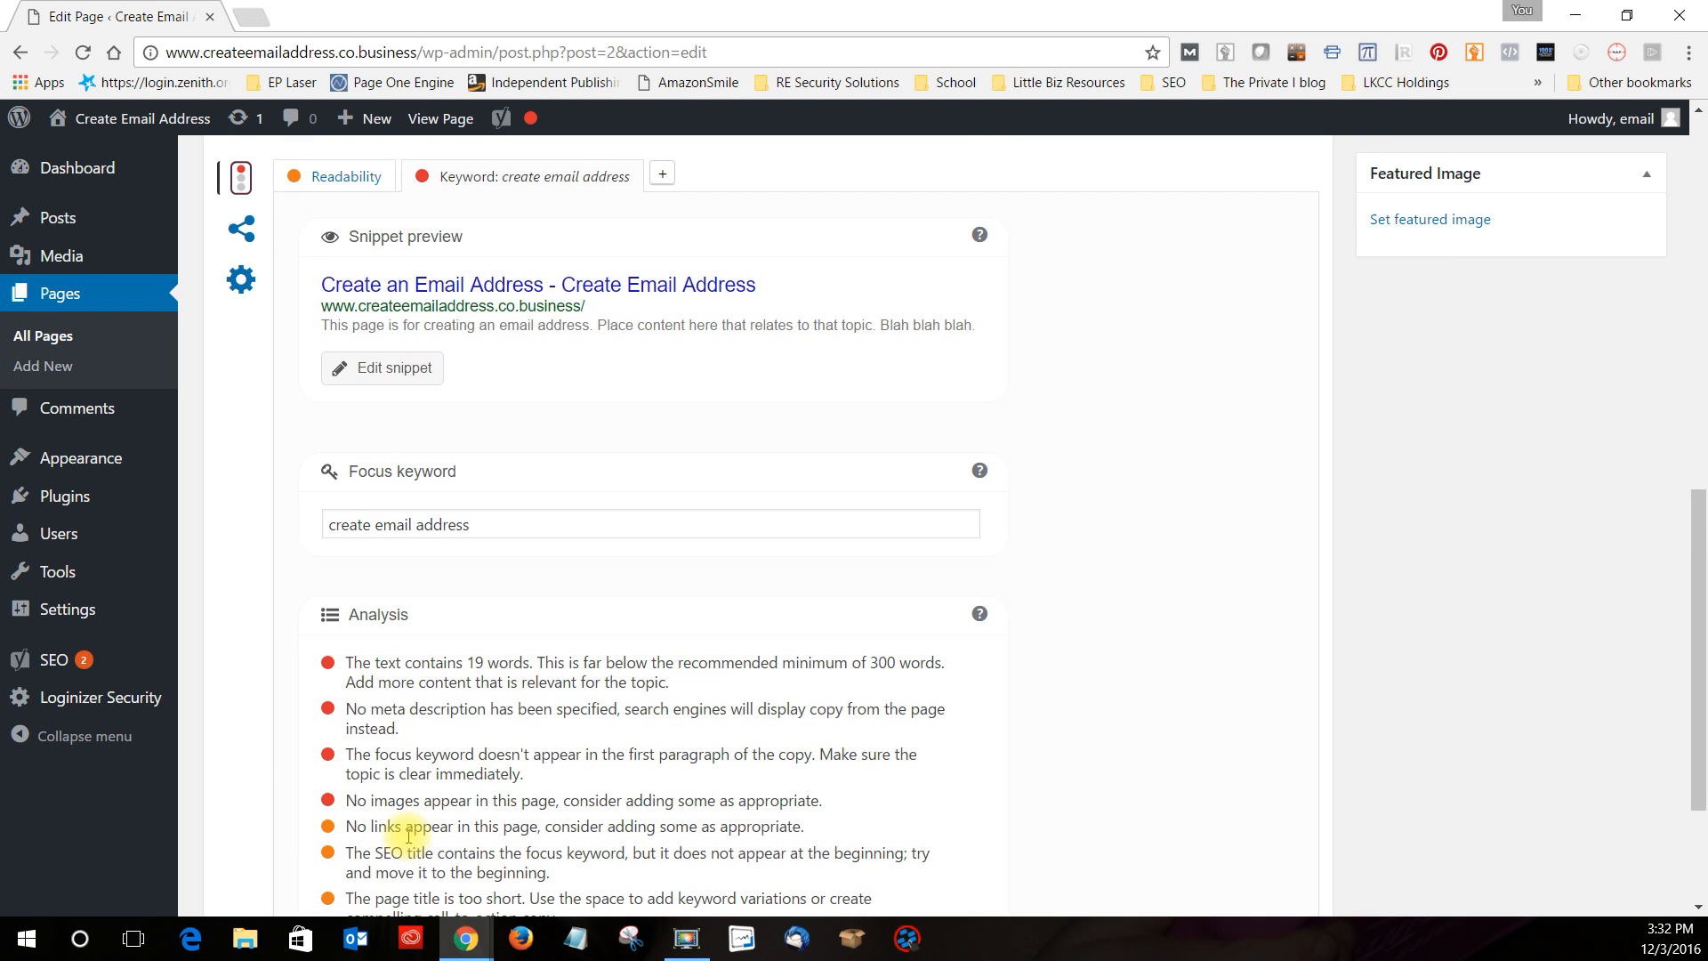
scroll(395, 765, "up", 1)
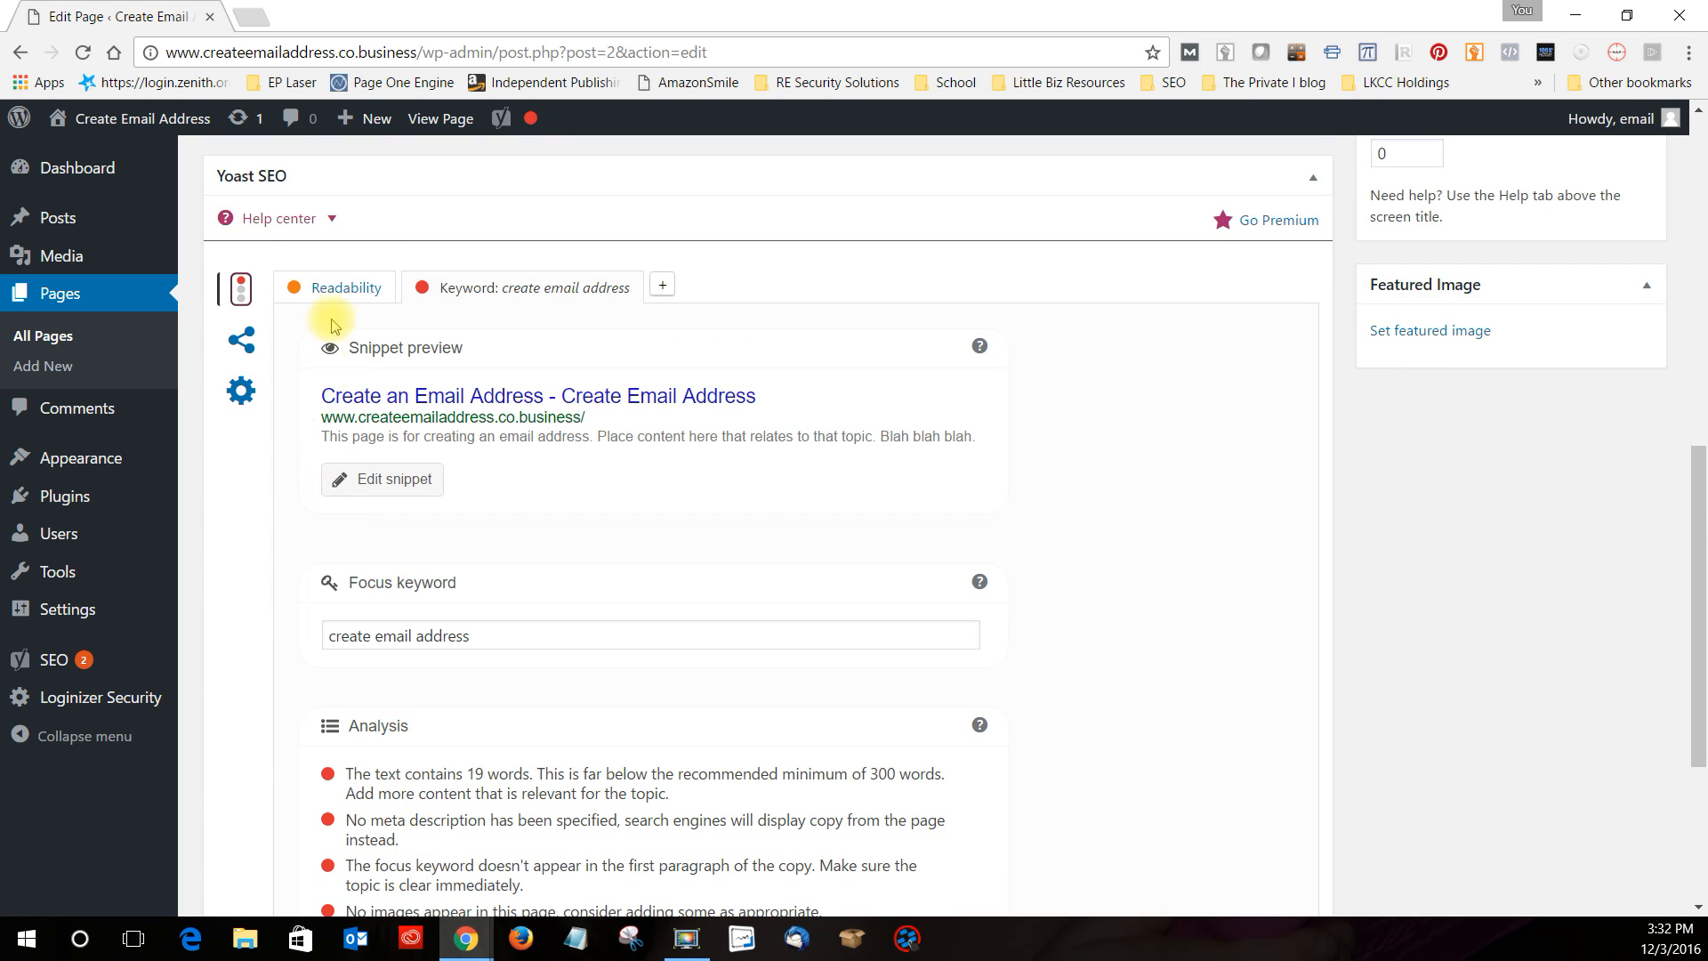
left_click(337, 286)
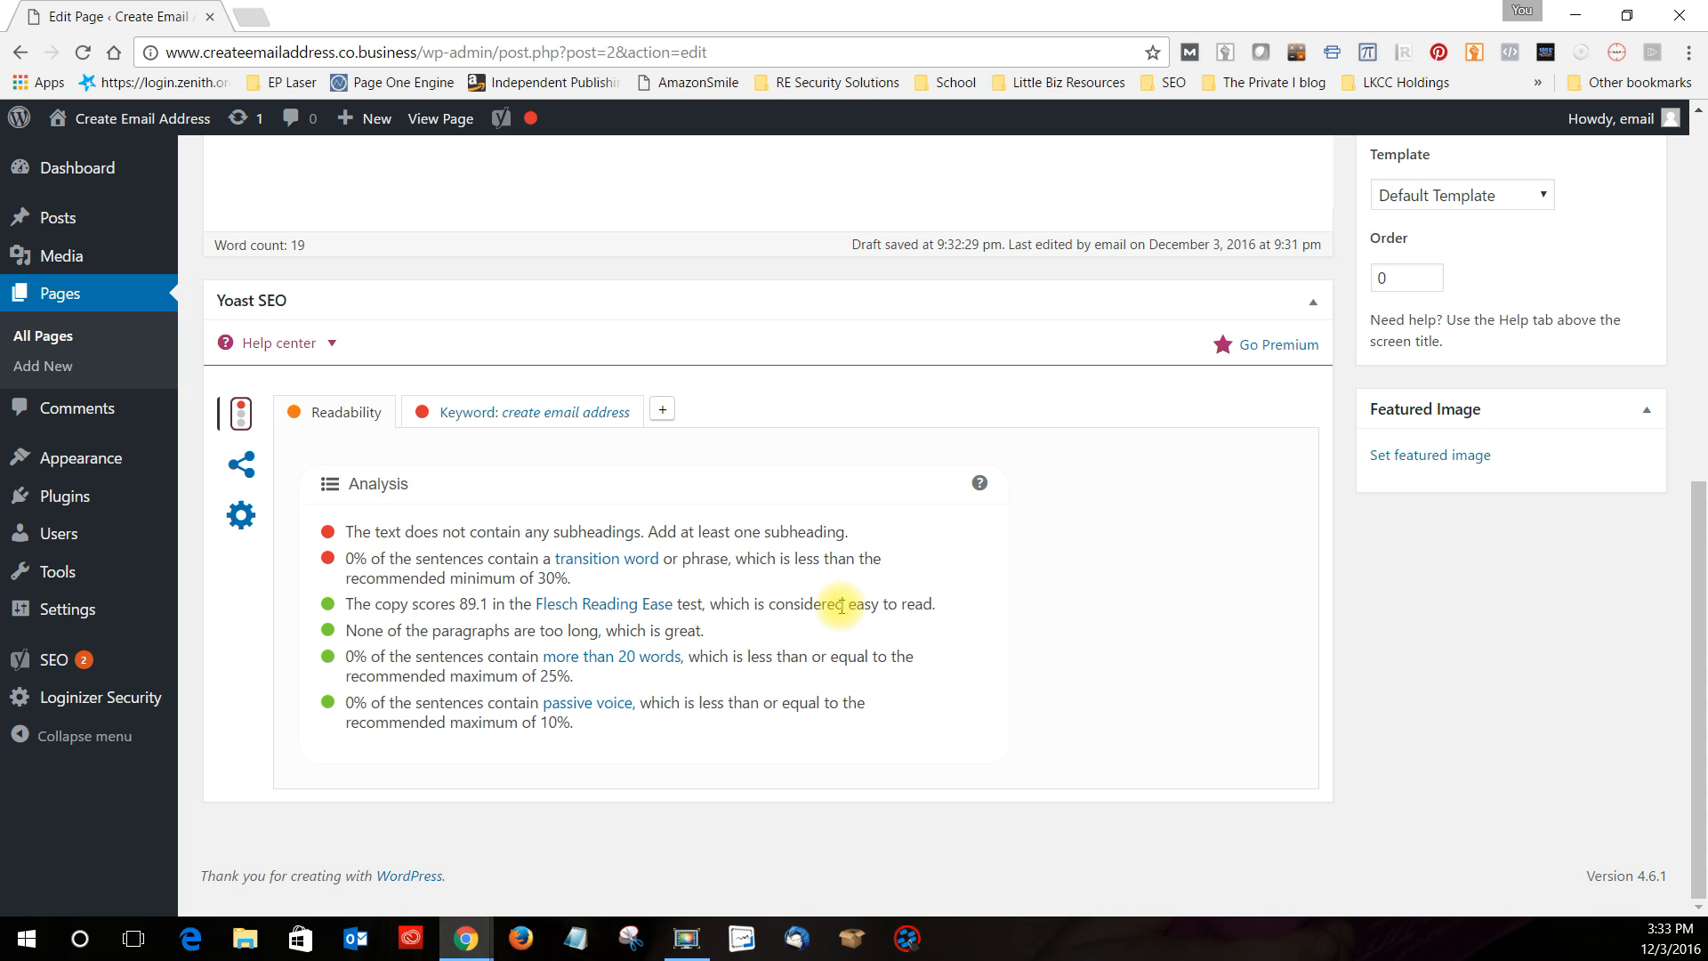
Update the published page to save its new body text and shortened focus keyword
scroll(836, 614, "up", 9)
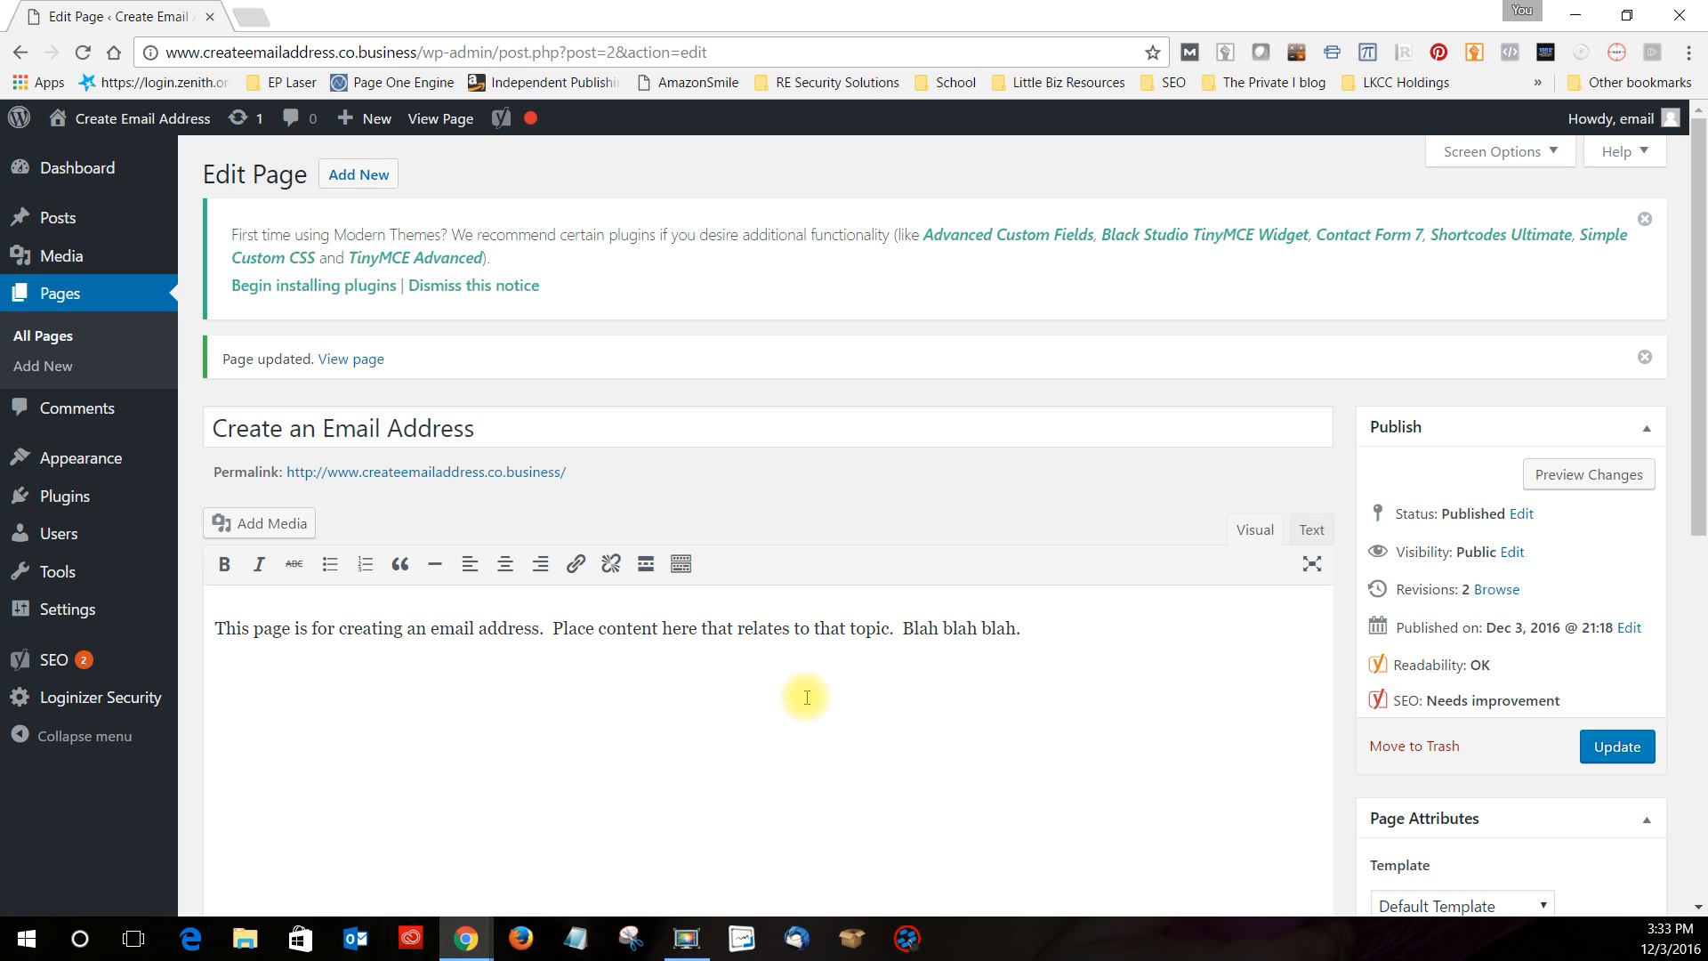
scroll(806, 698, "down", 2)
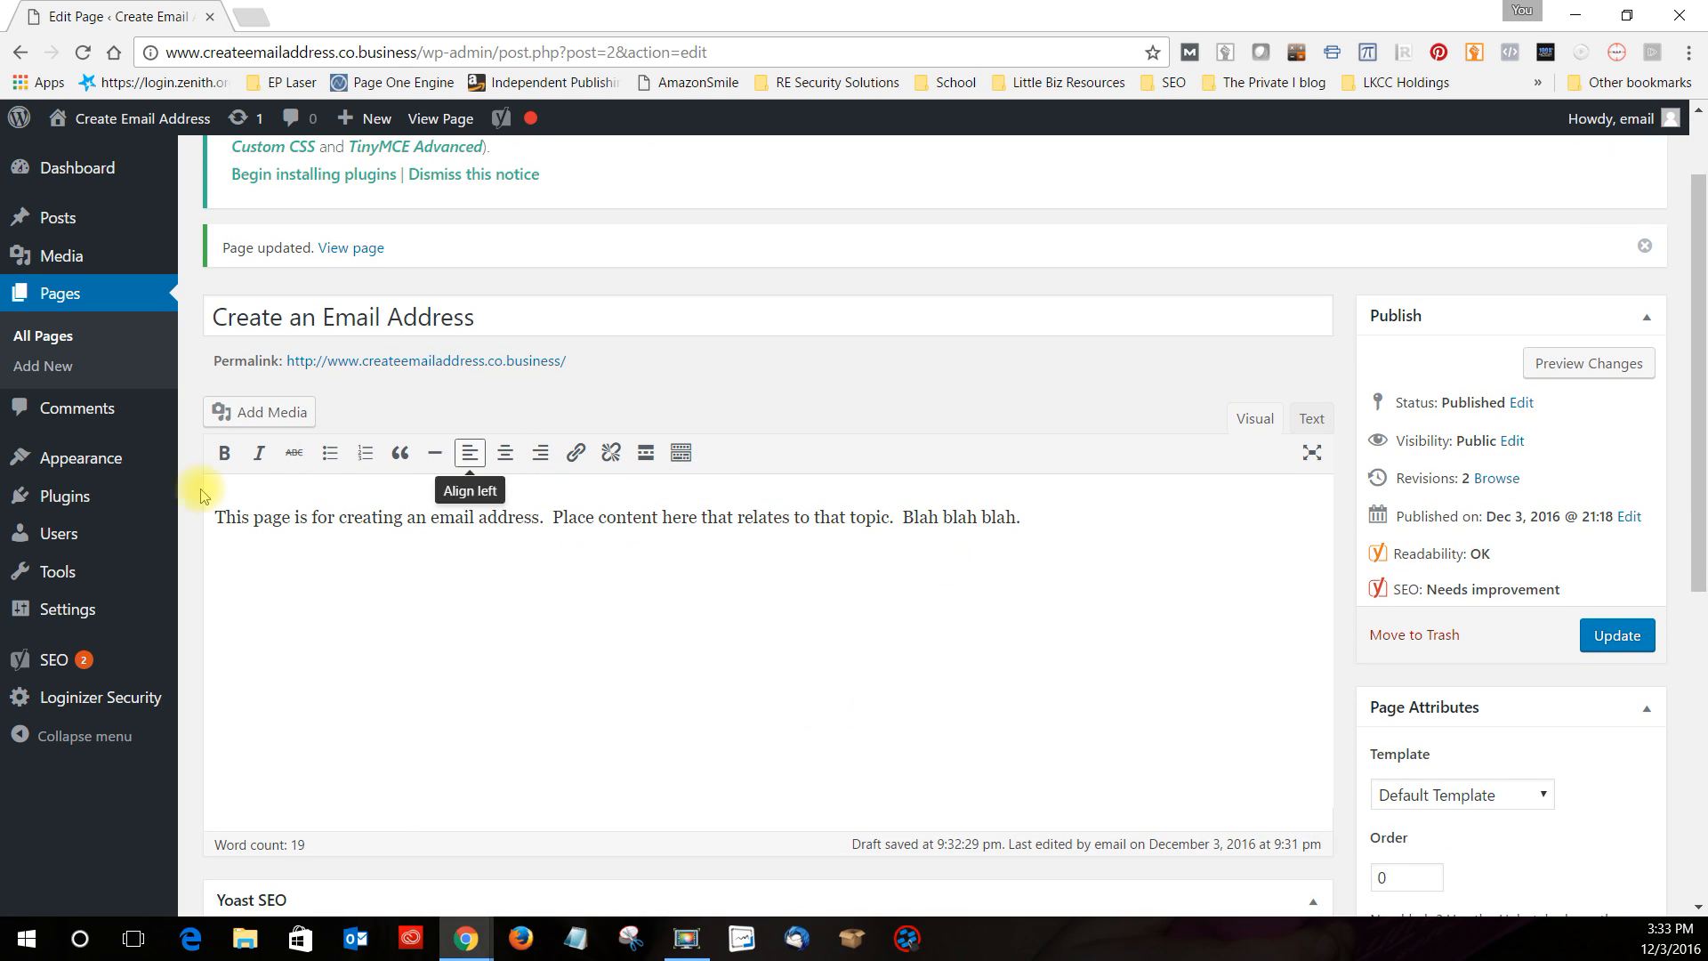
scroll(658, 516, "down", 2)
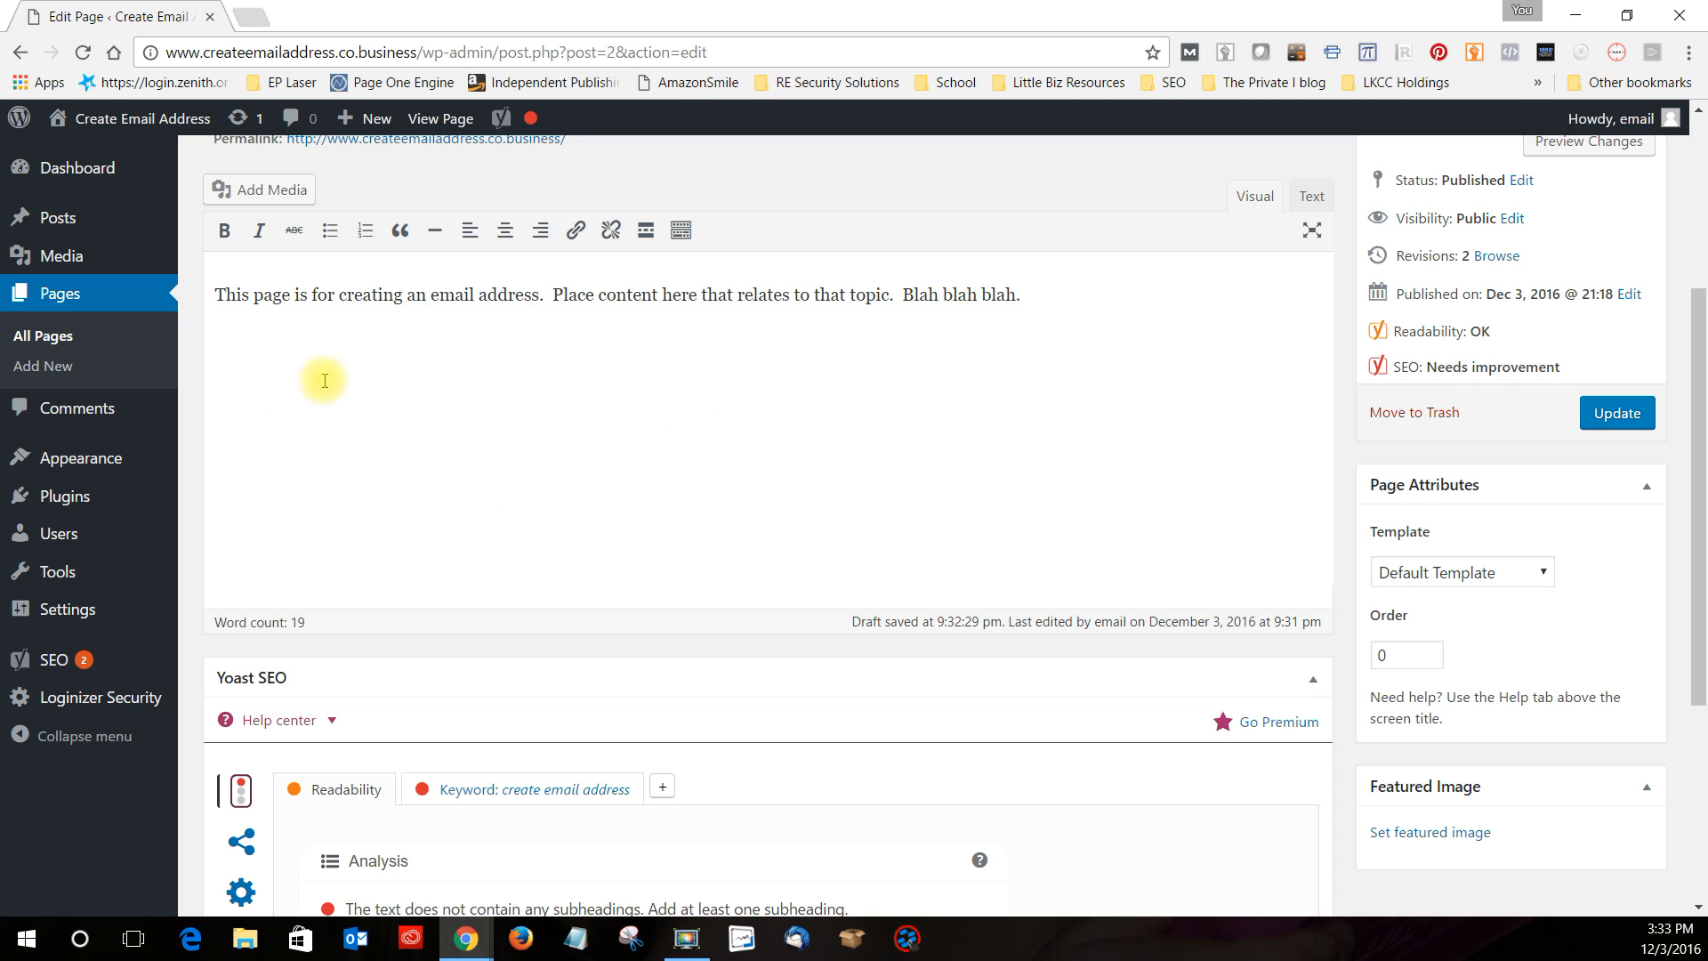
scroll(350, 369, "up", 4)
left_click(1619, 747)
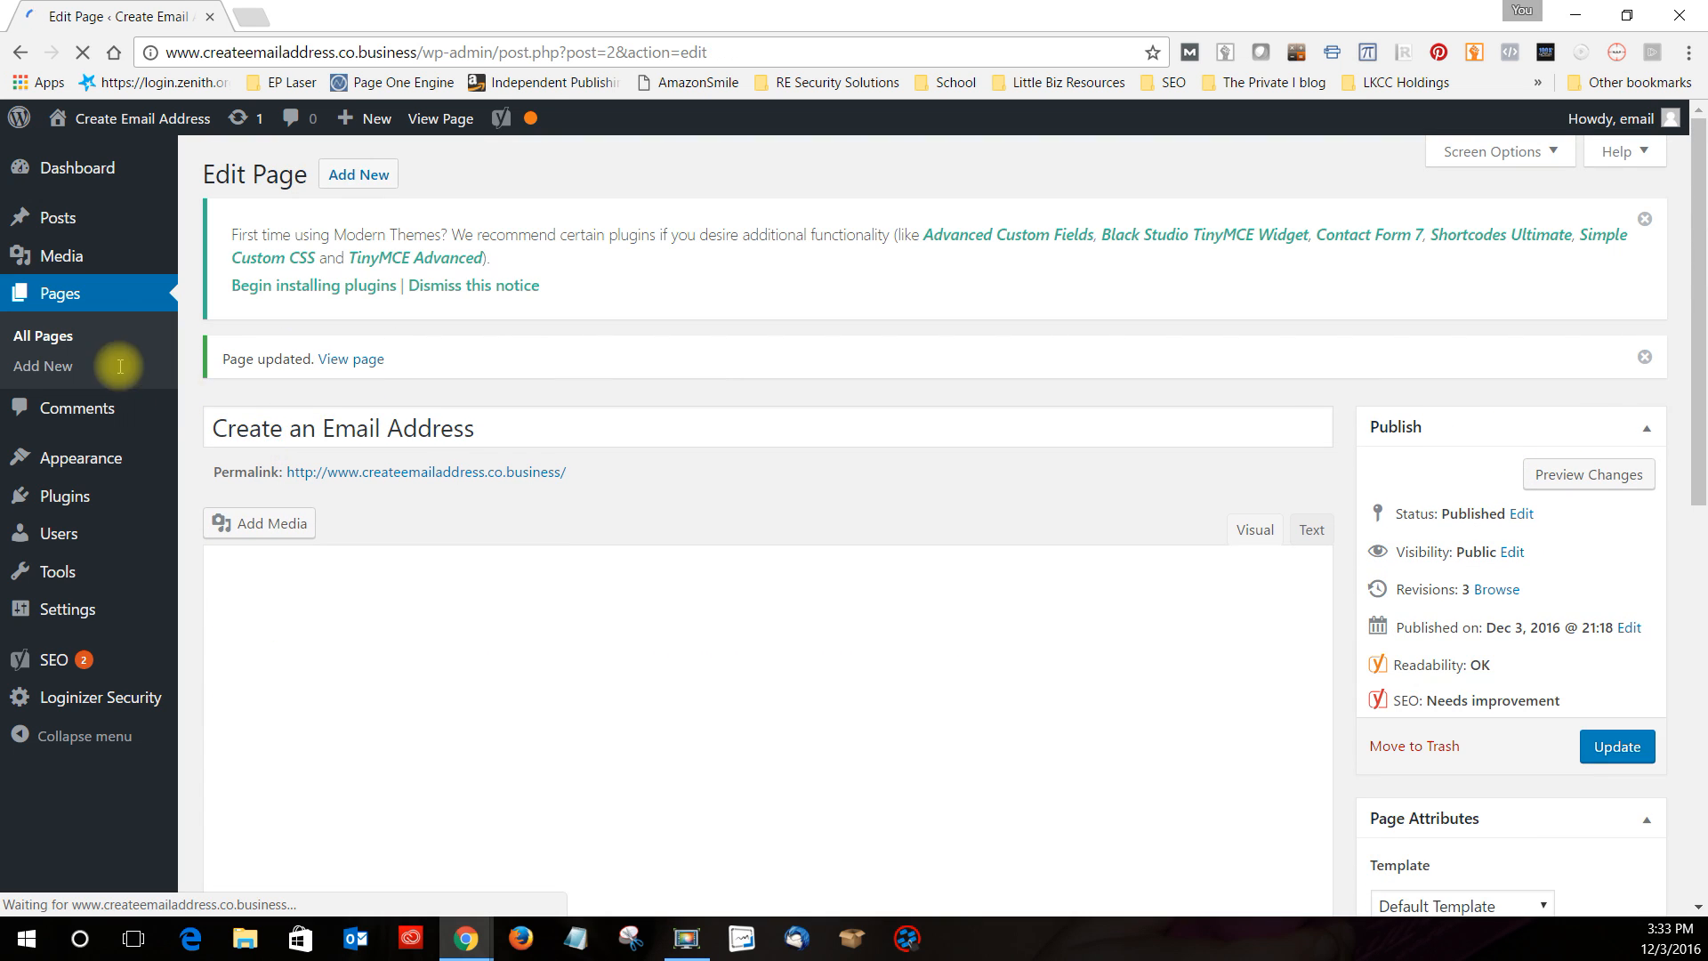
Move the default "Hello world!" post to the trash from the list of posts
left_click(67, 225)
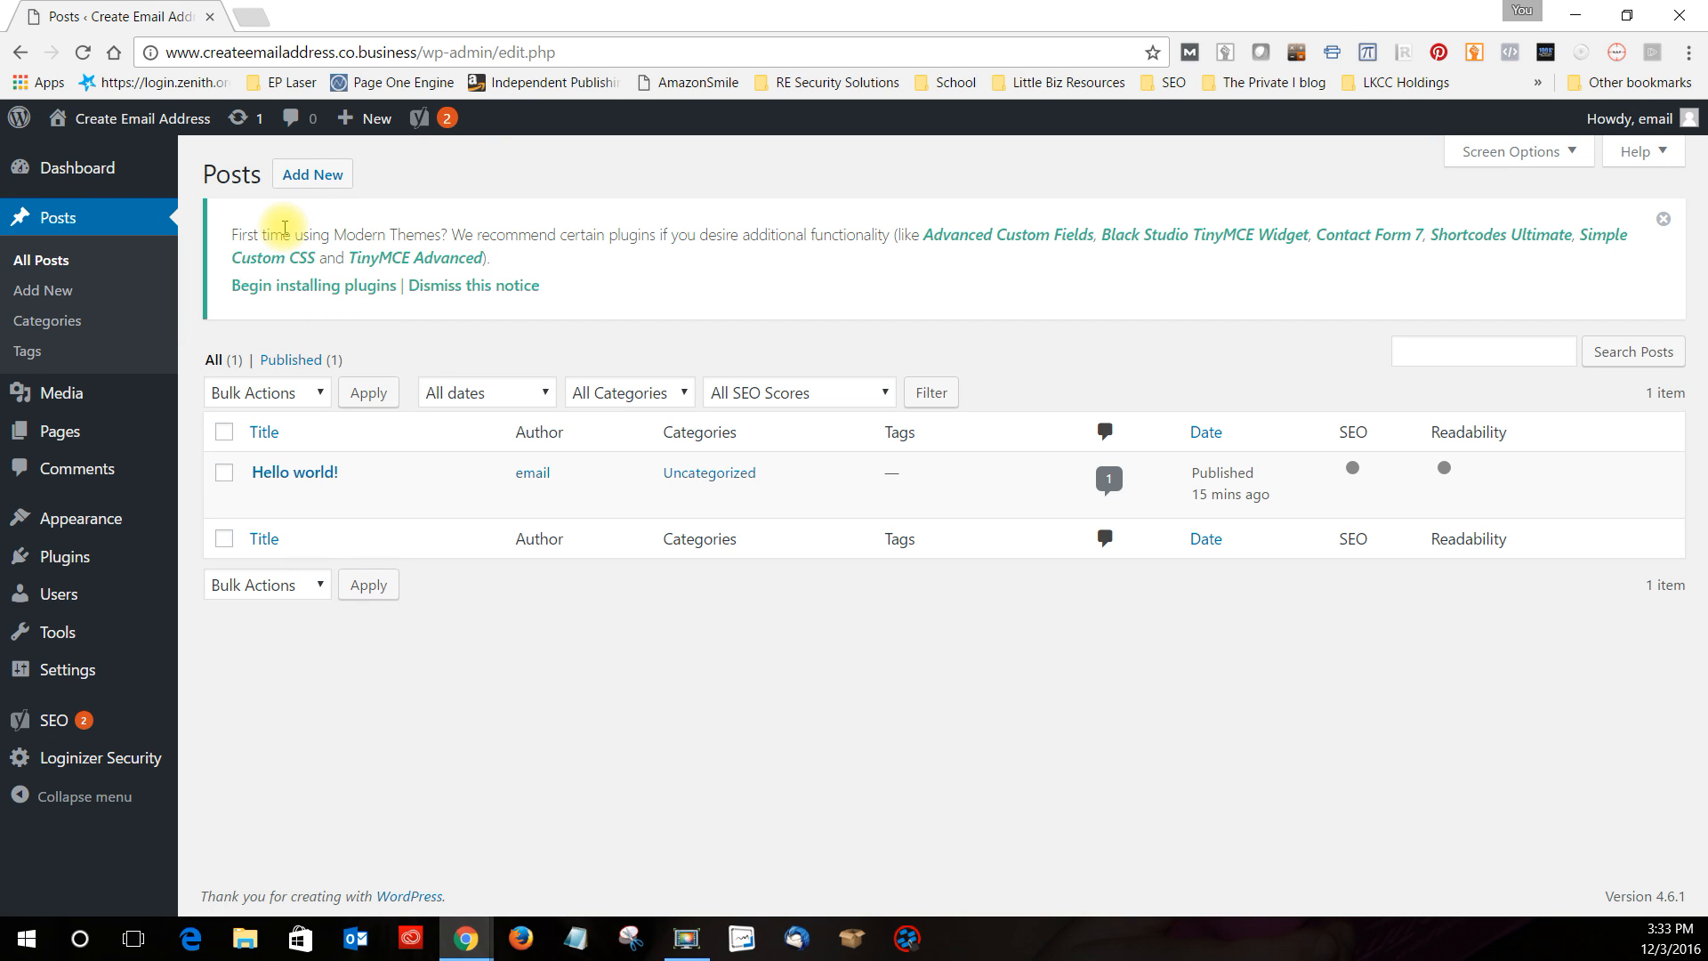
mouse_move(233, 478)
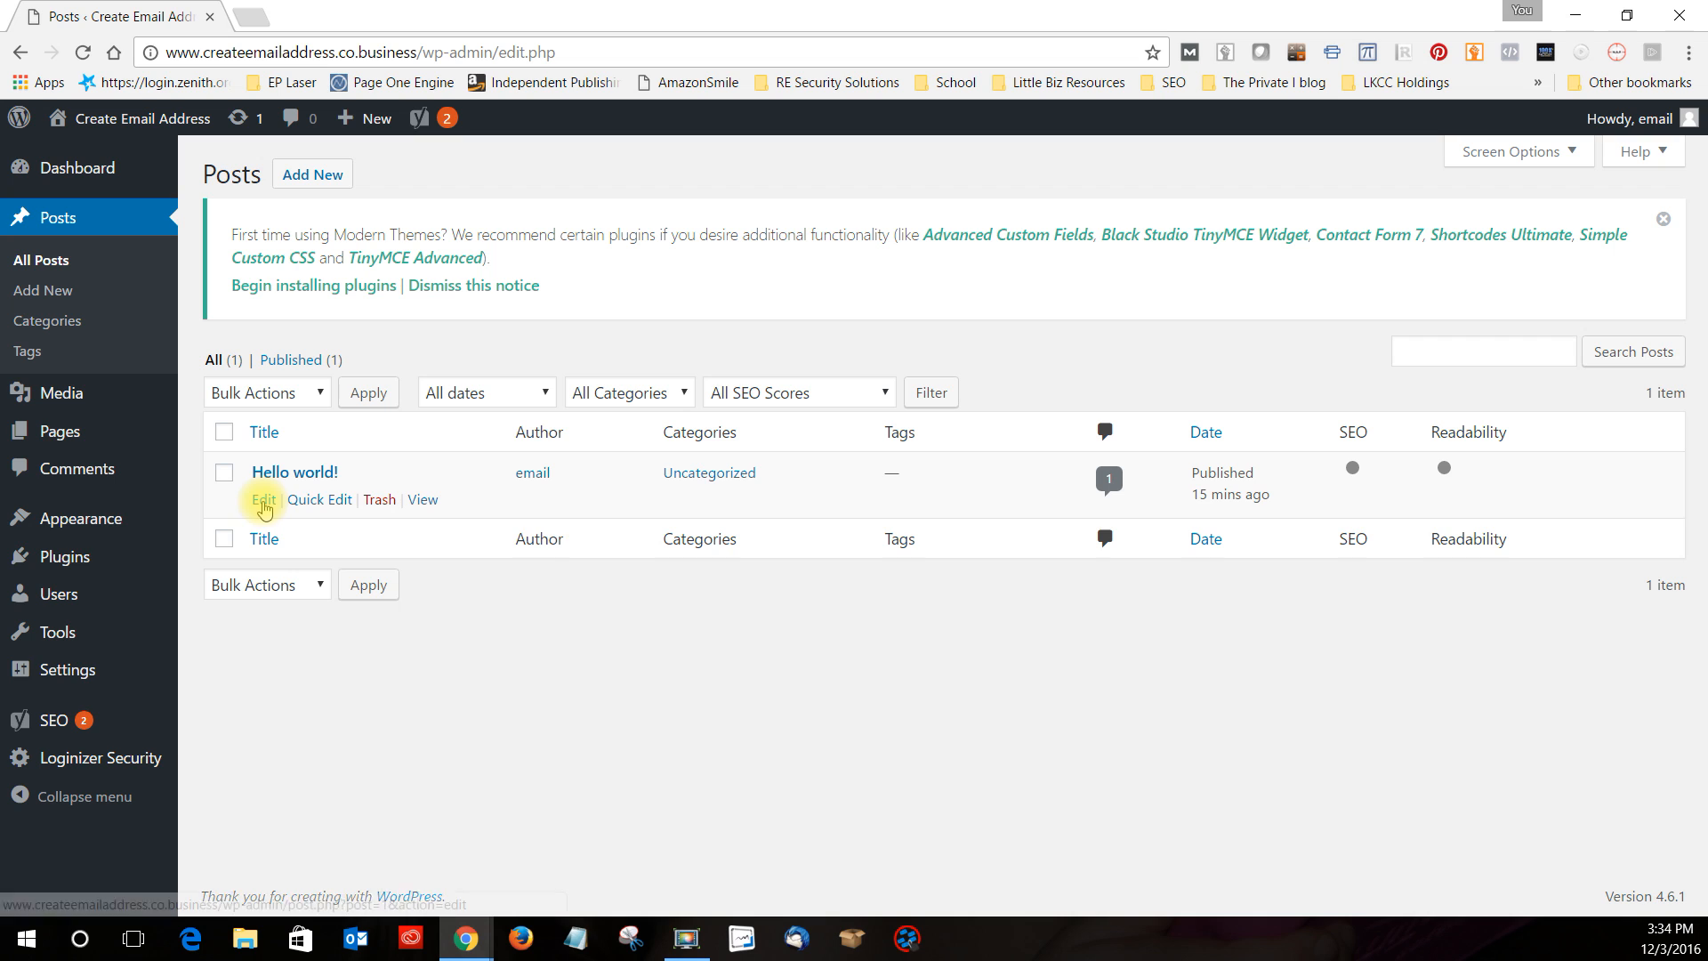
left_click(375, 501)
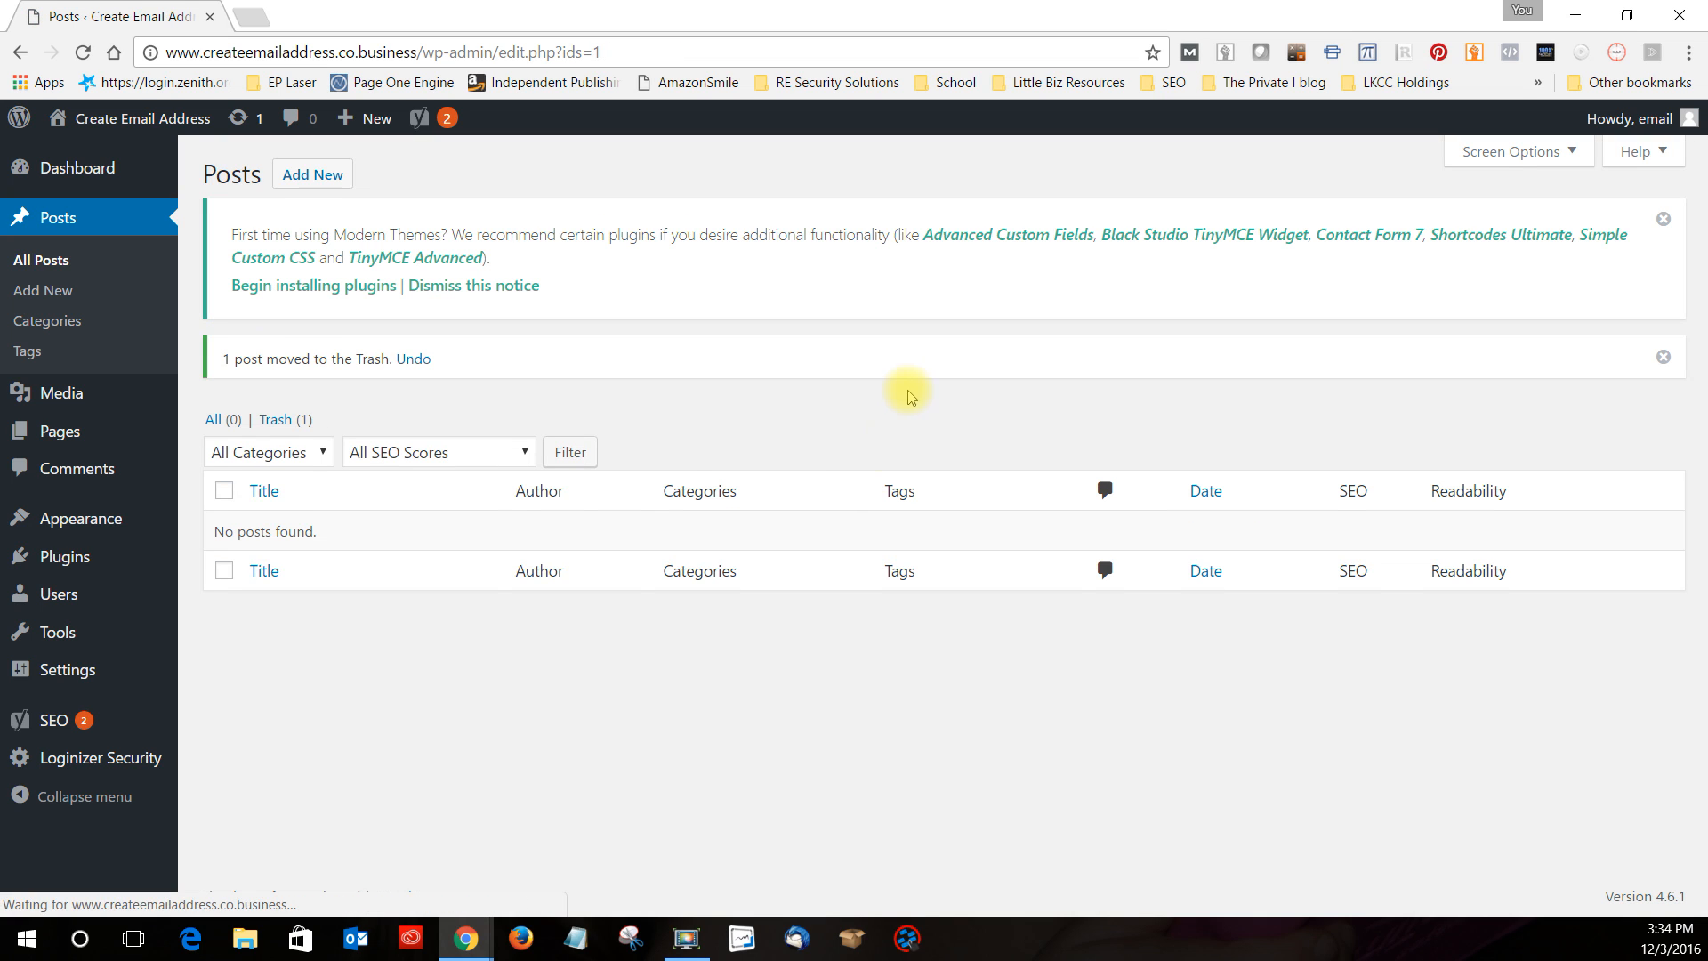
Add a post titled "Free Sites to Create an Email Address" with the body "Talk about free sites that offer email addresses, pros and cons, etc."
left_click(294, 175)
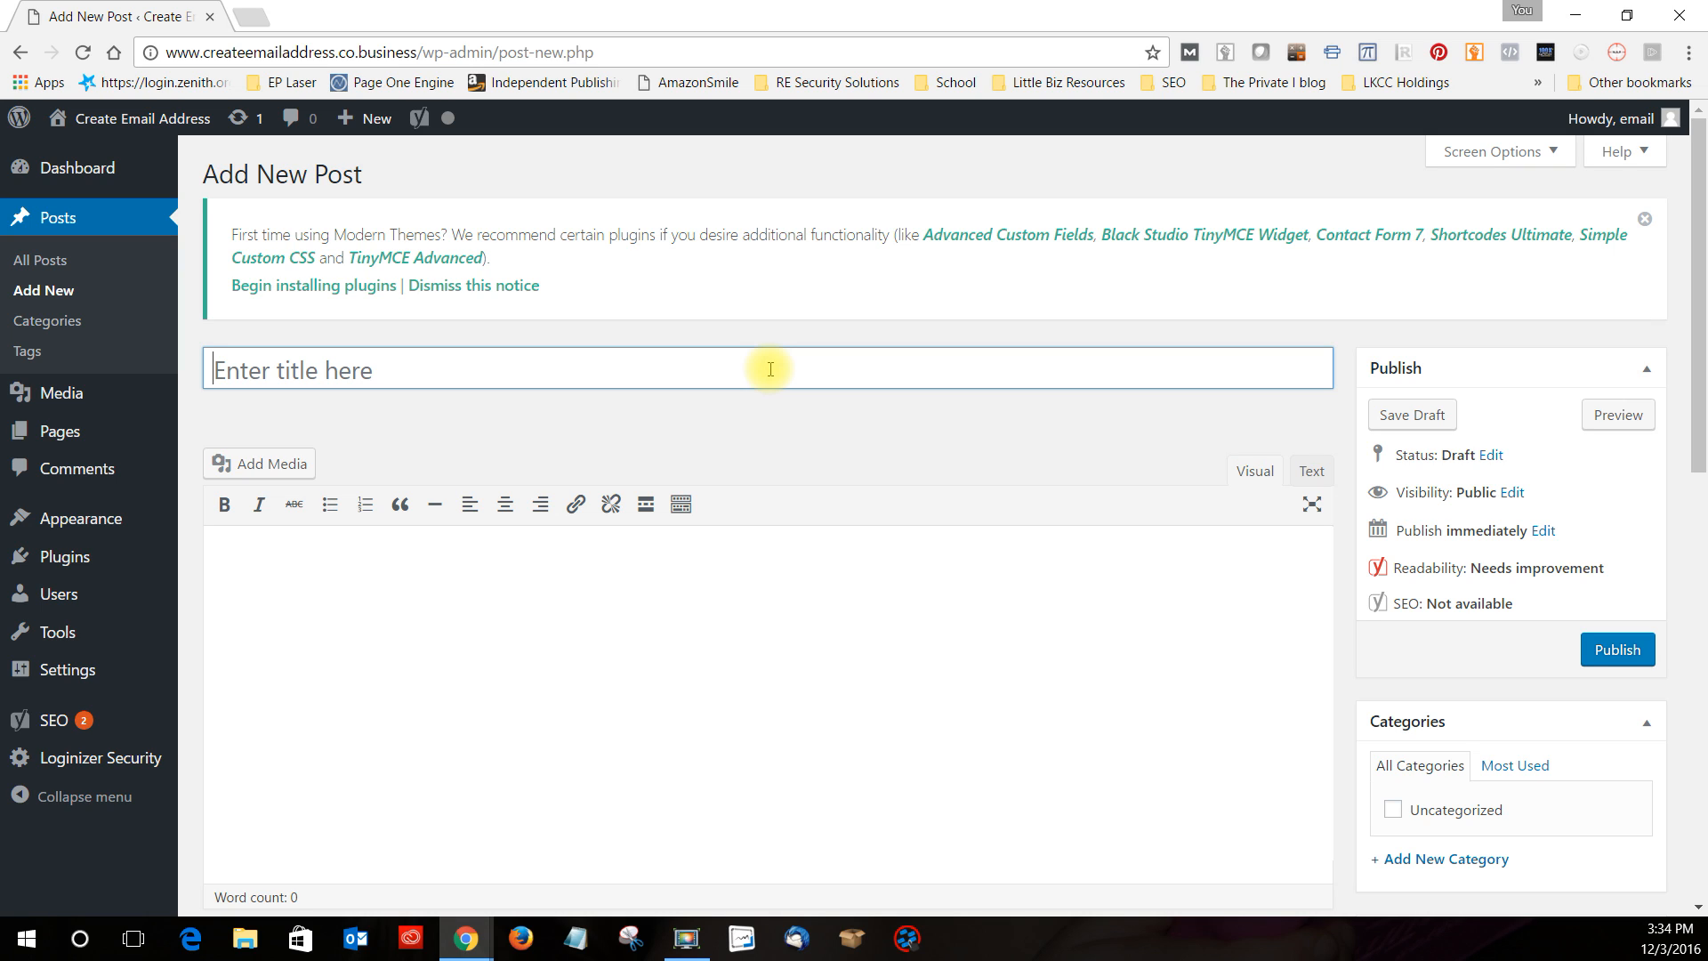
type("Free Site")
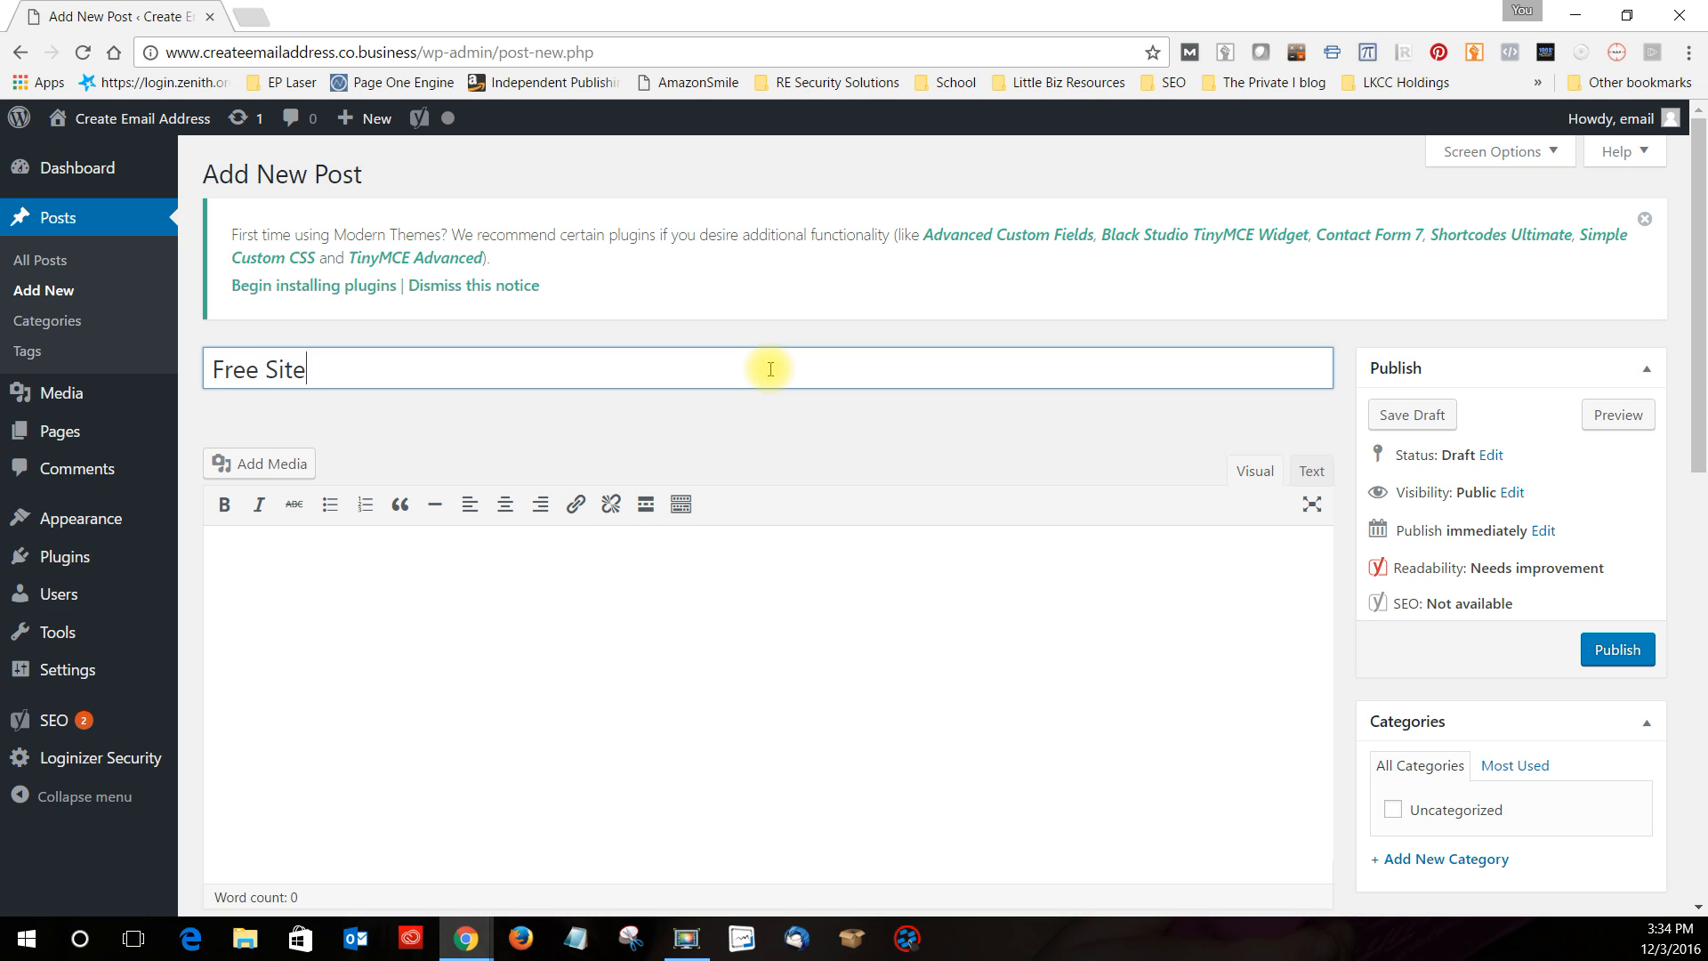
type("s to Create an Email Address")
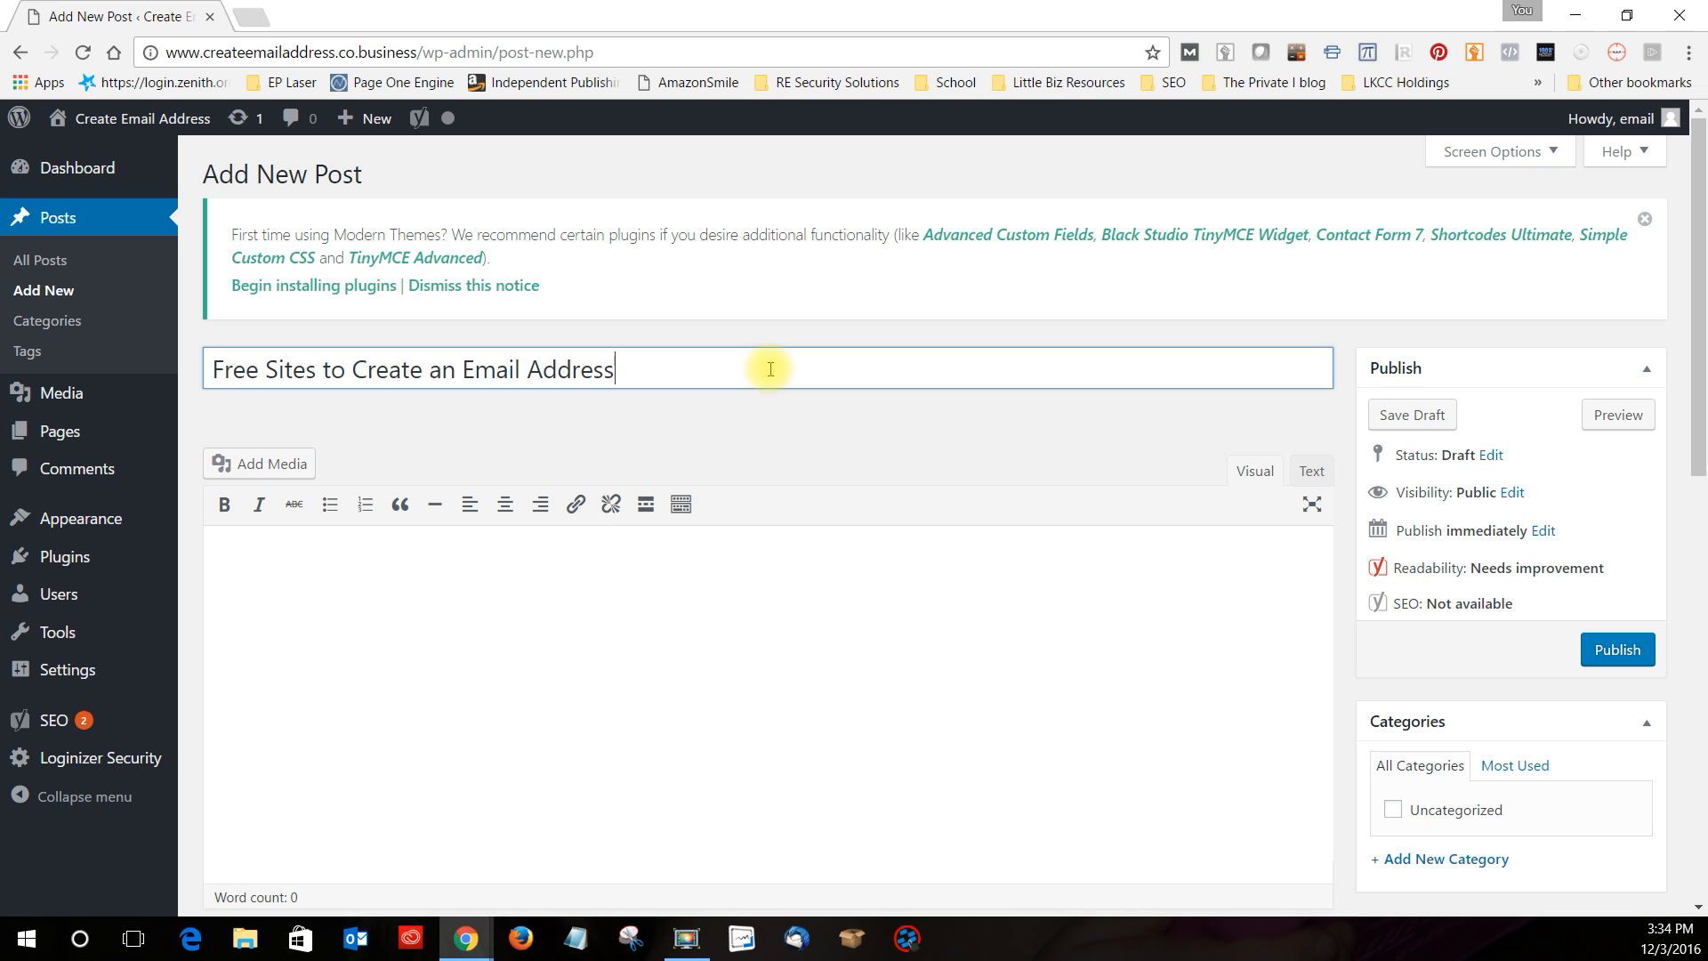
left_click(755, 585)
type("Talk")
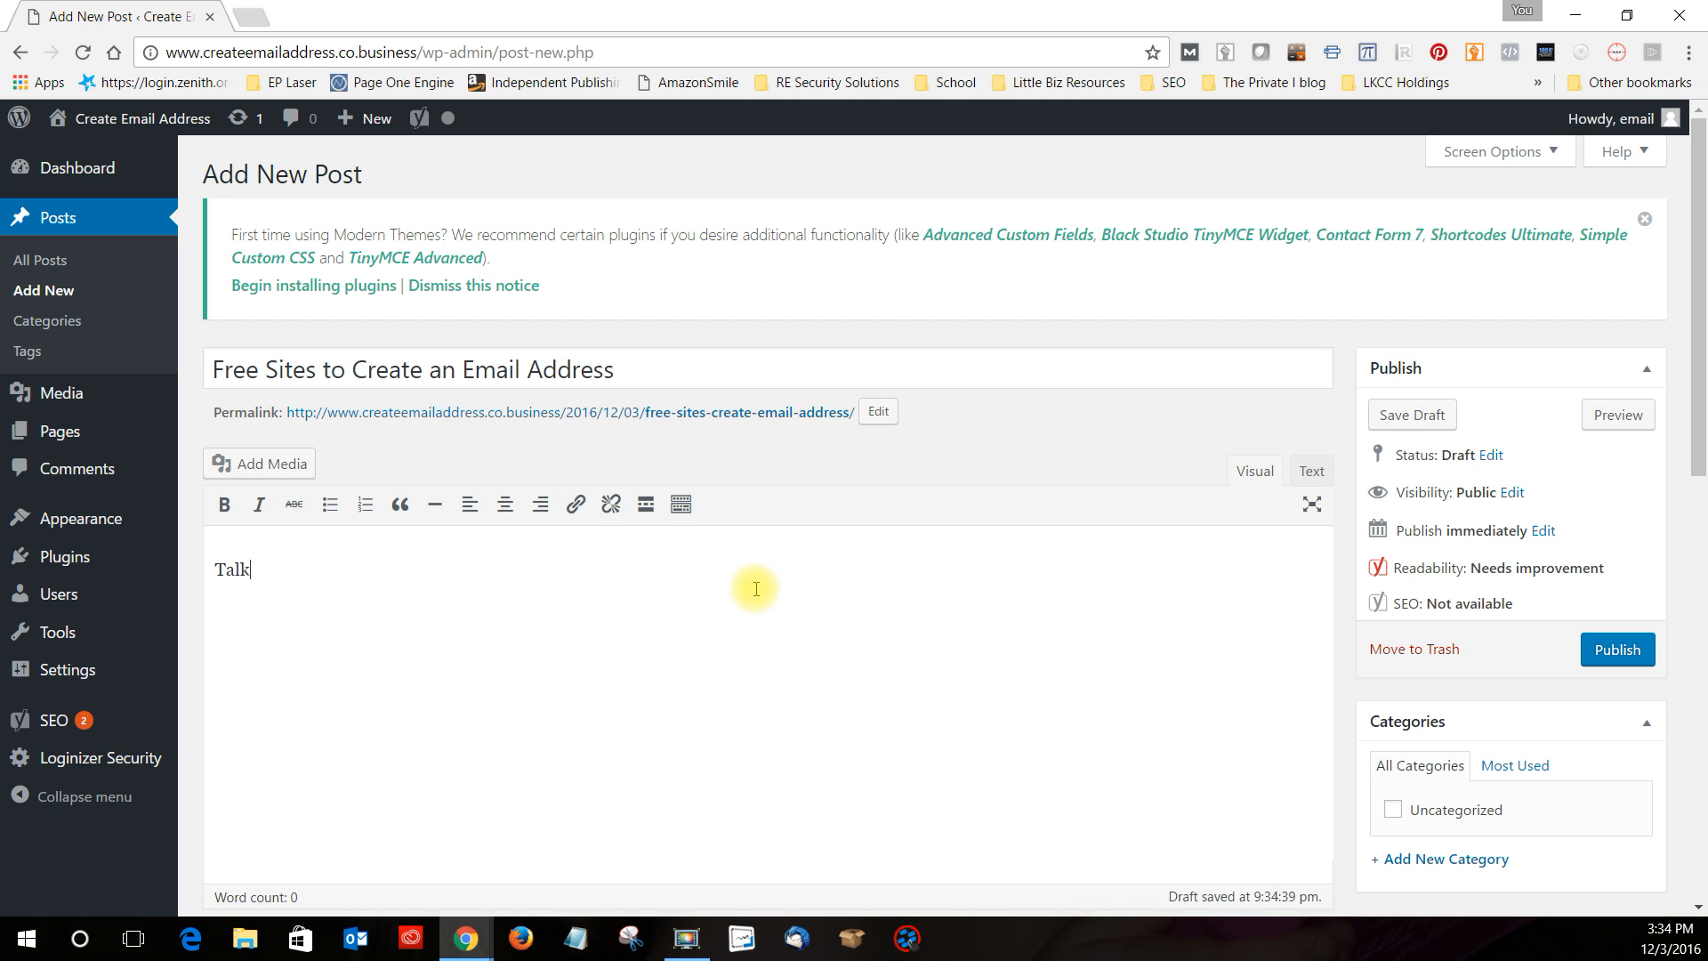
type(" about free sites that offer email")
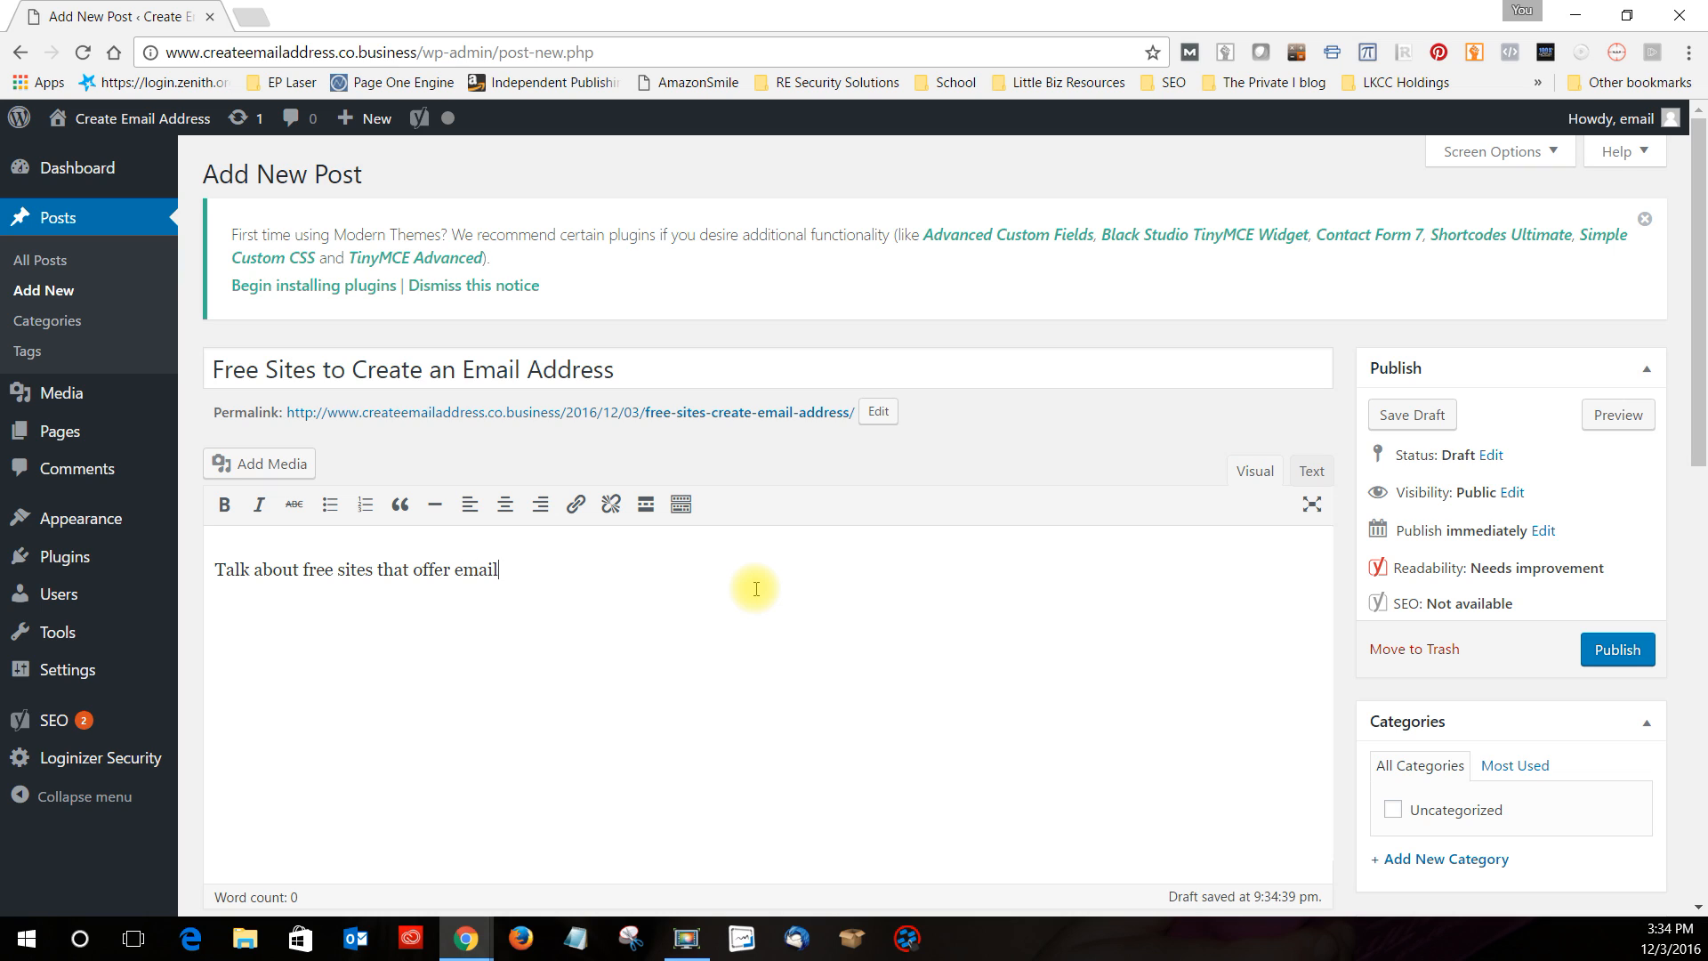
type(" addresses, pros and cons, etc.")
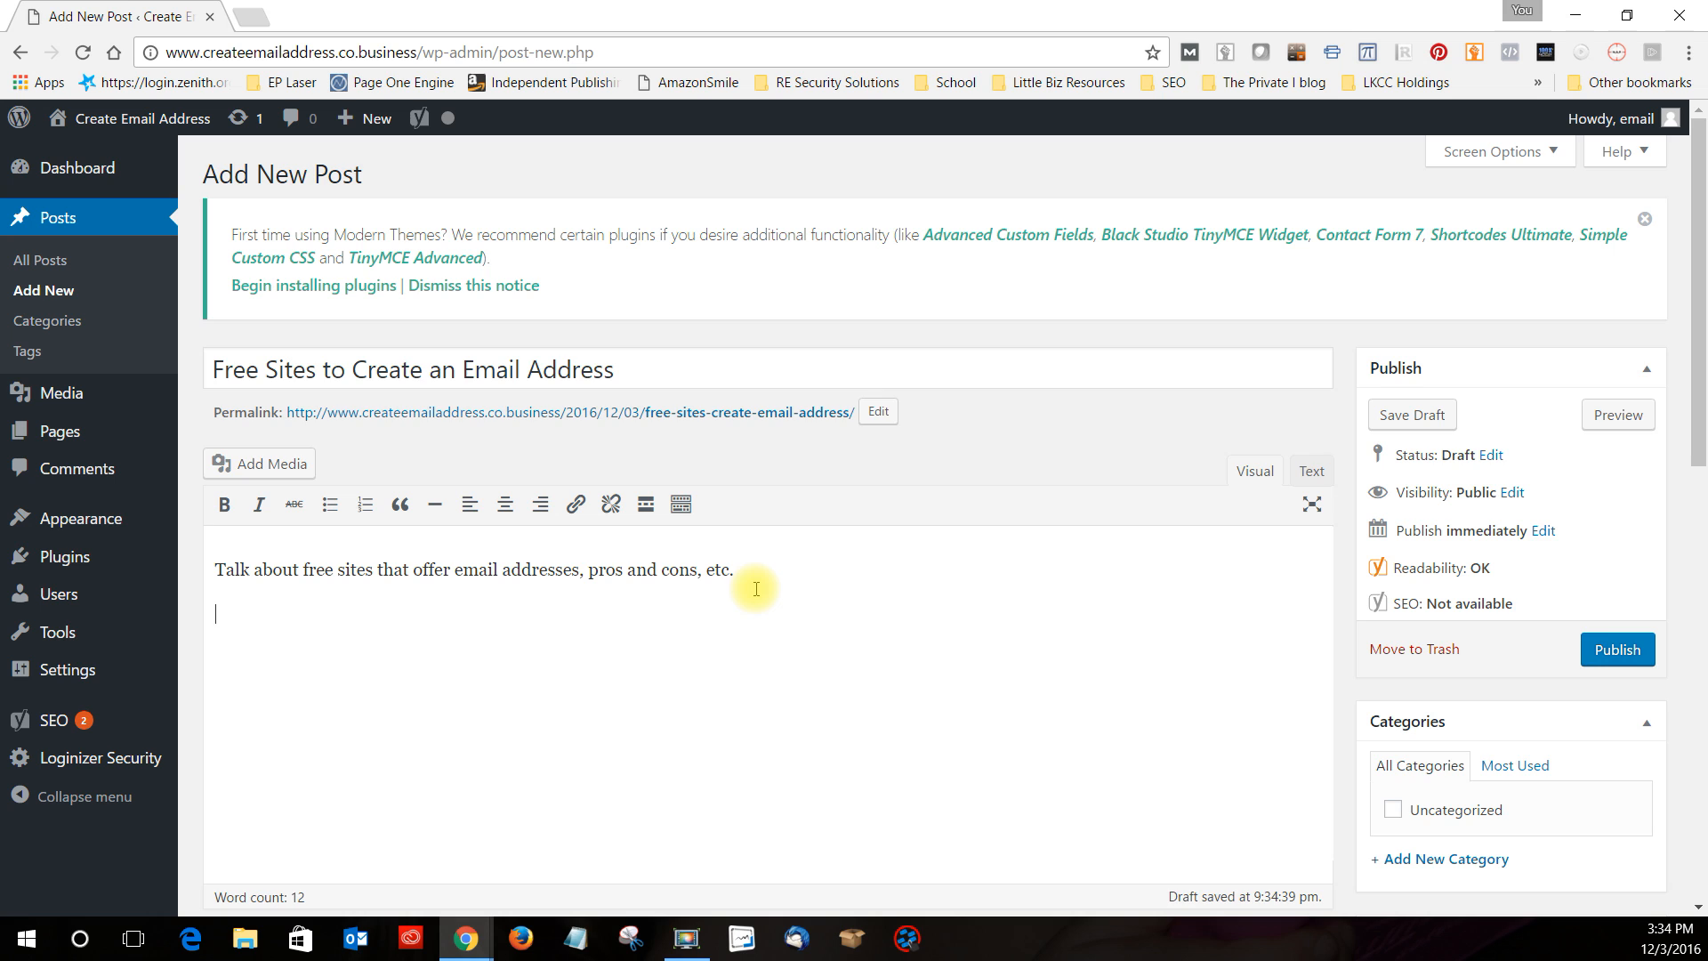
Examine the new post's Yoast readability analysis, snippet preview and focus keyword analysis
scroll(755, 588, "down", 10)
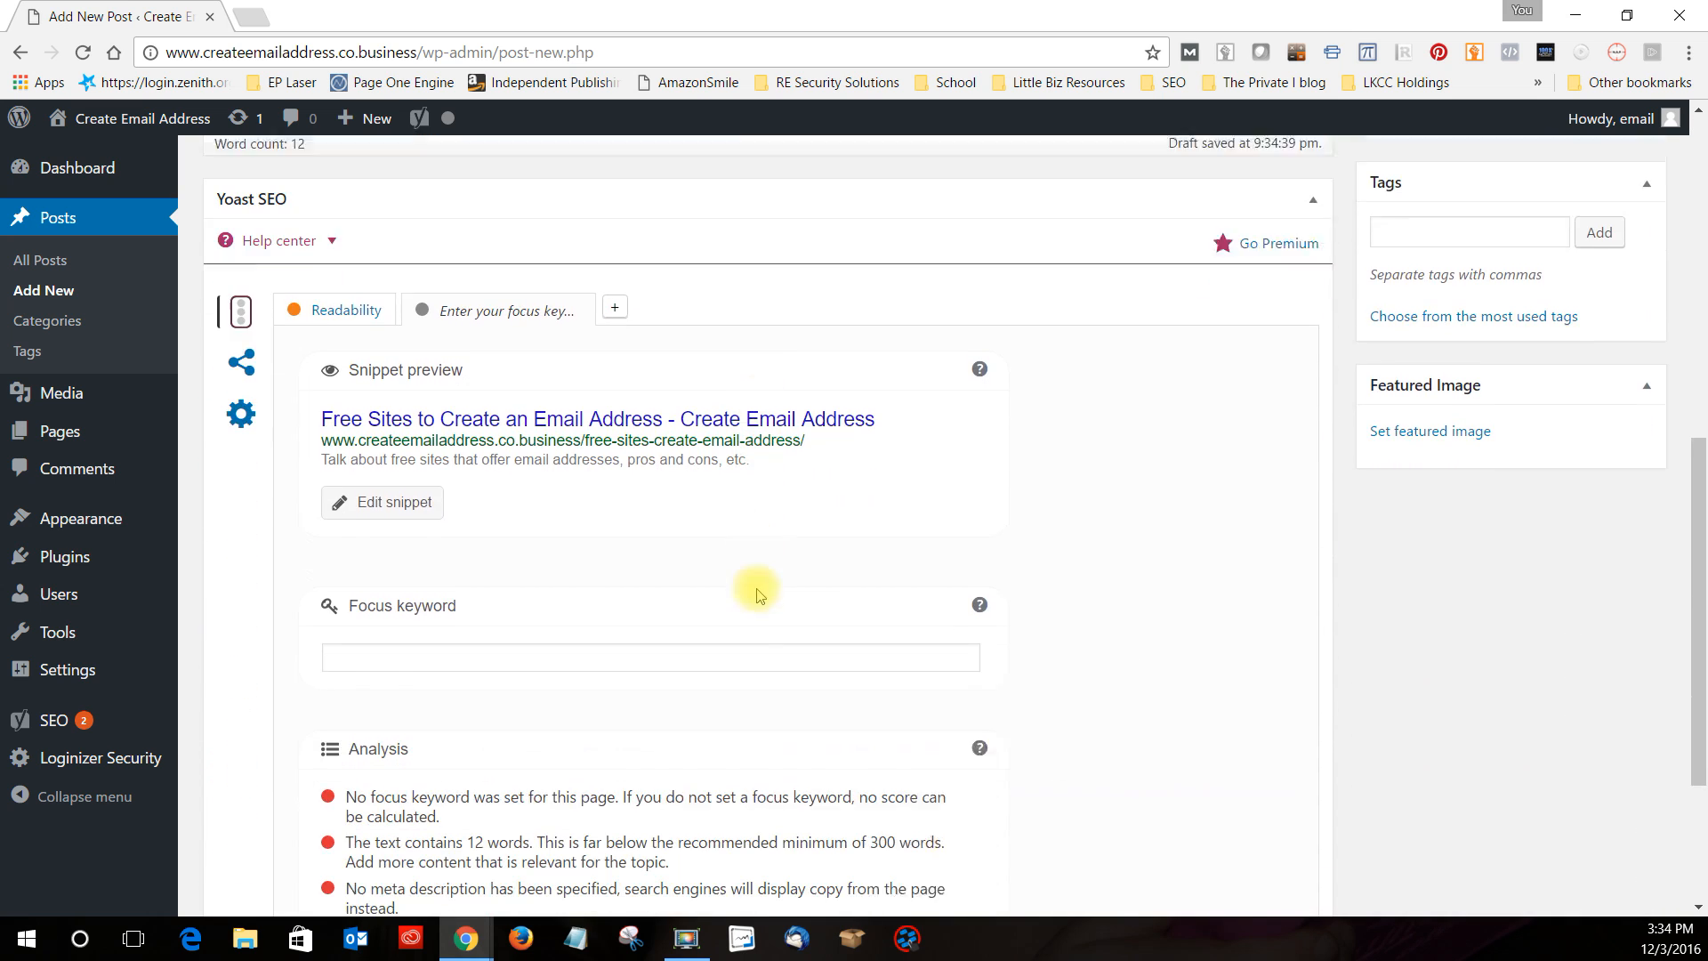
left_click(334, 286)
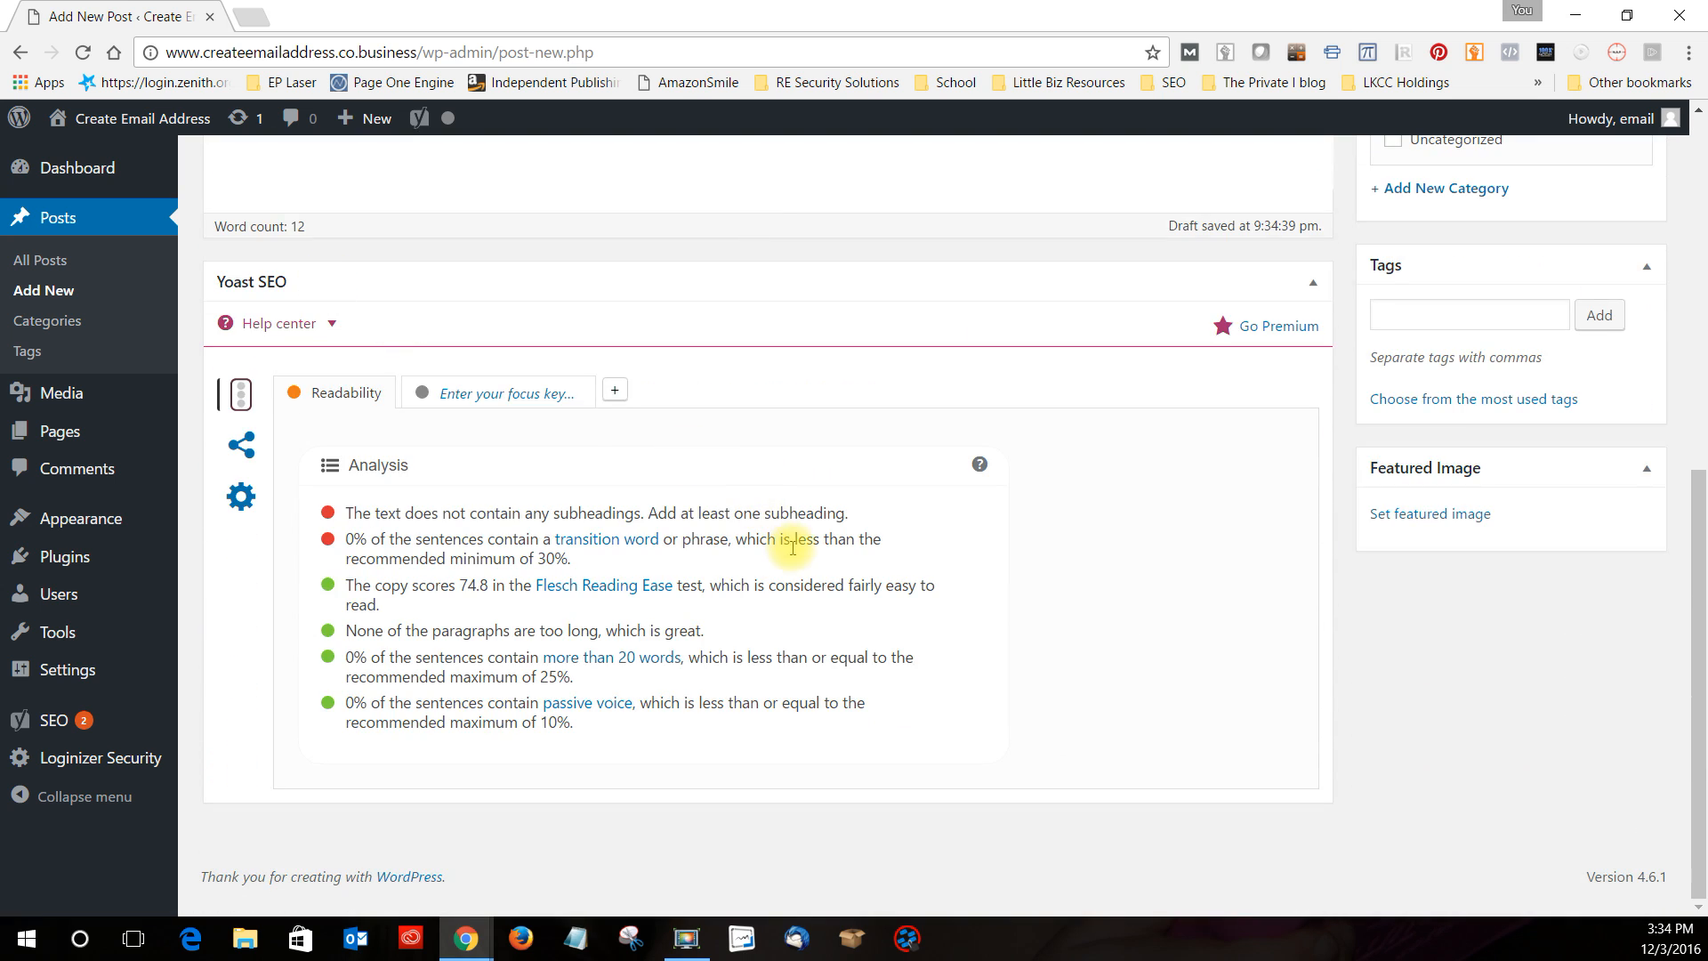
left_click(467, 398)
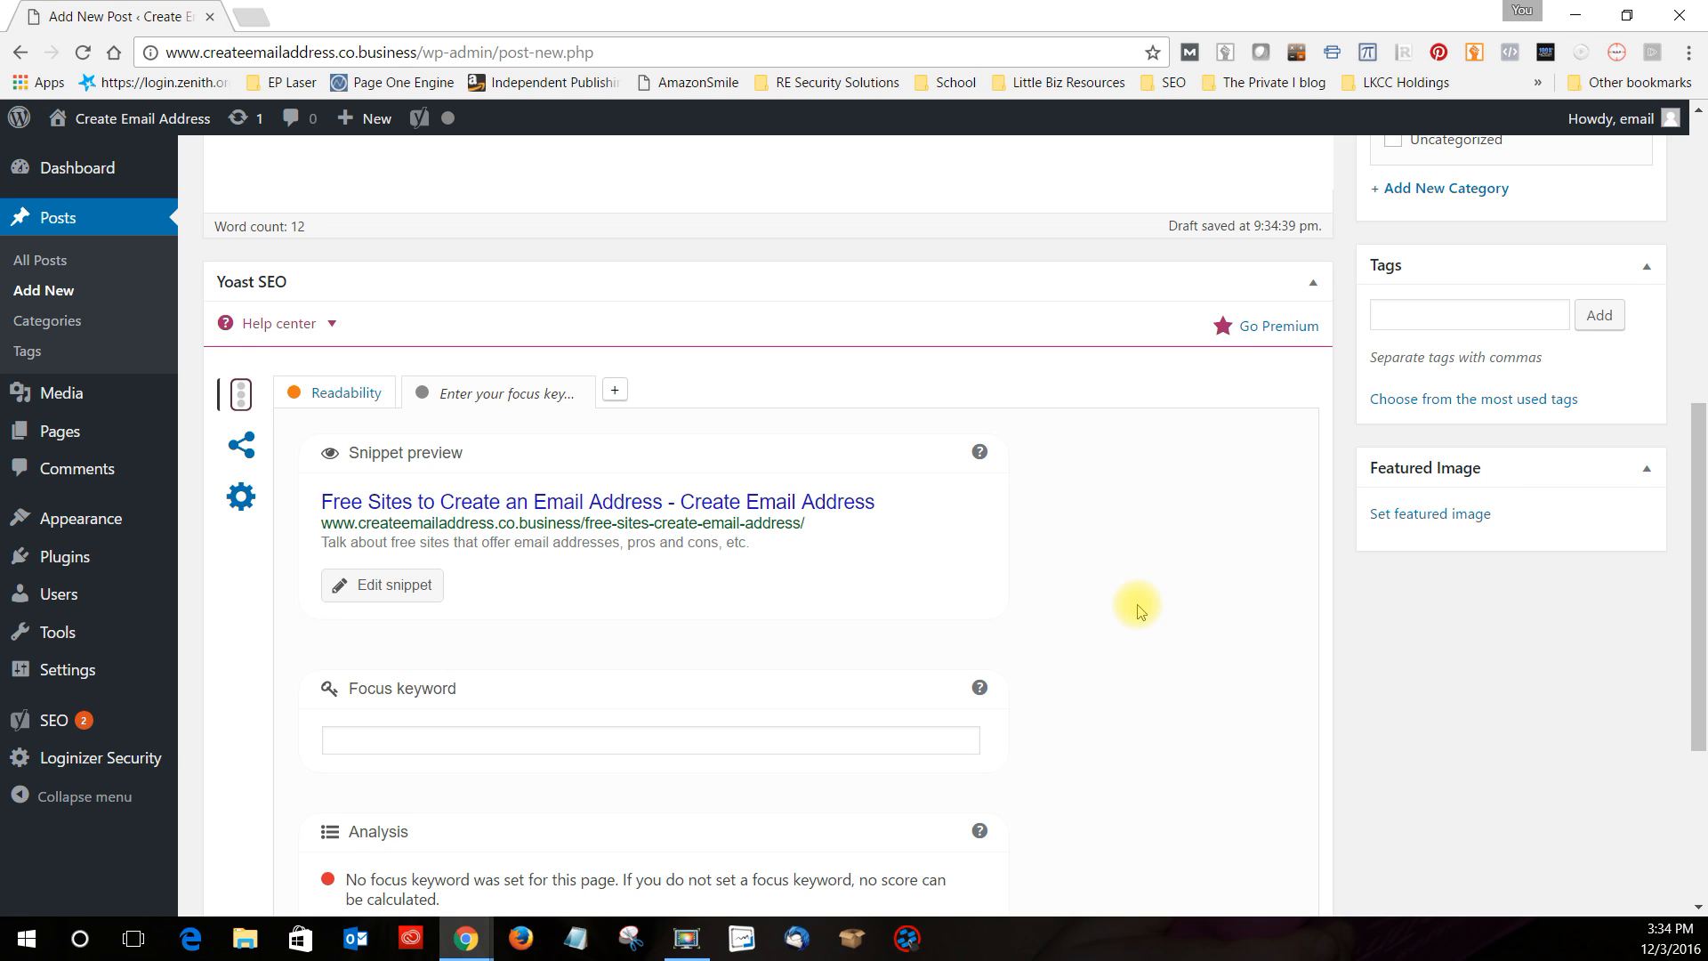
scroll(1139, 608, "down", 3)
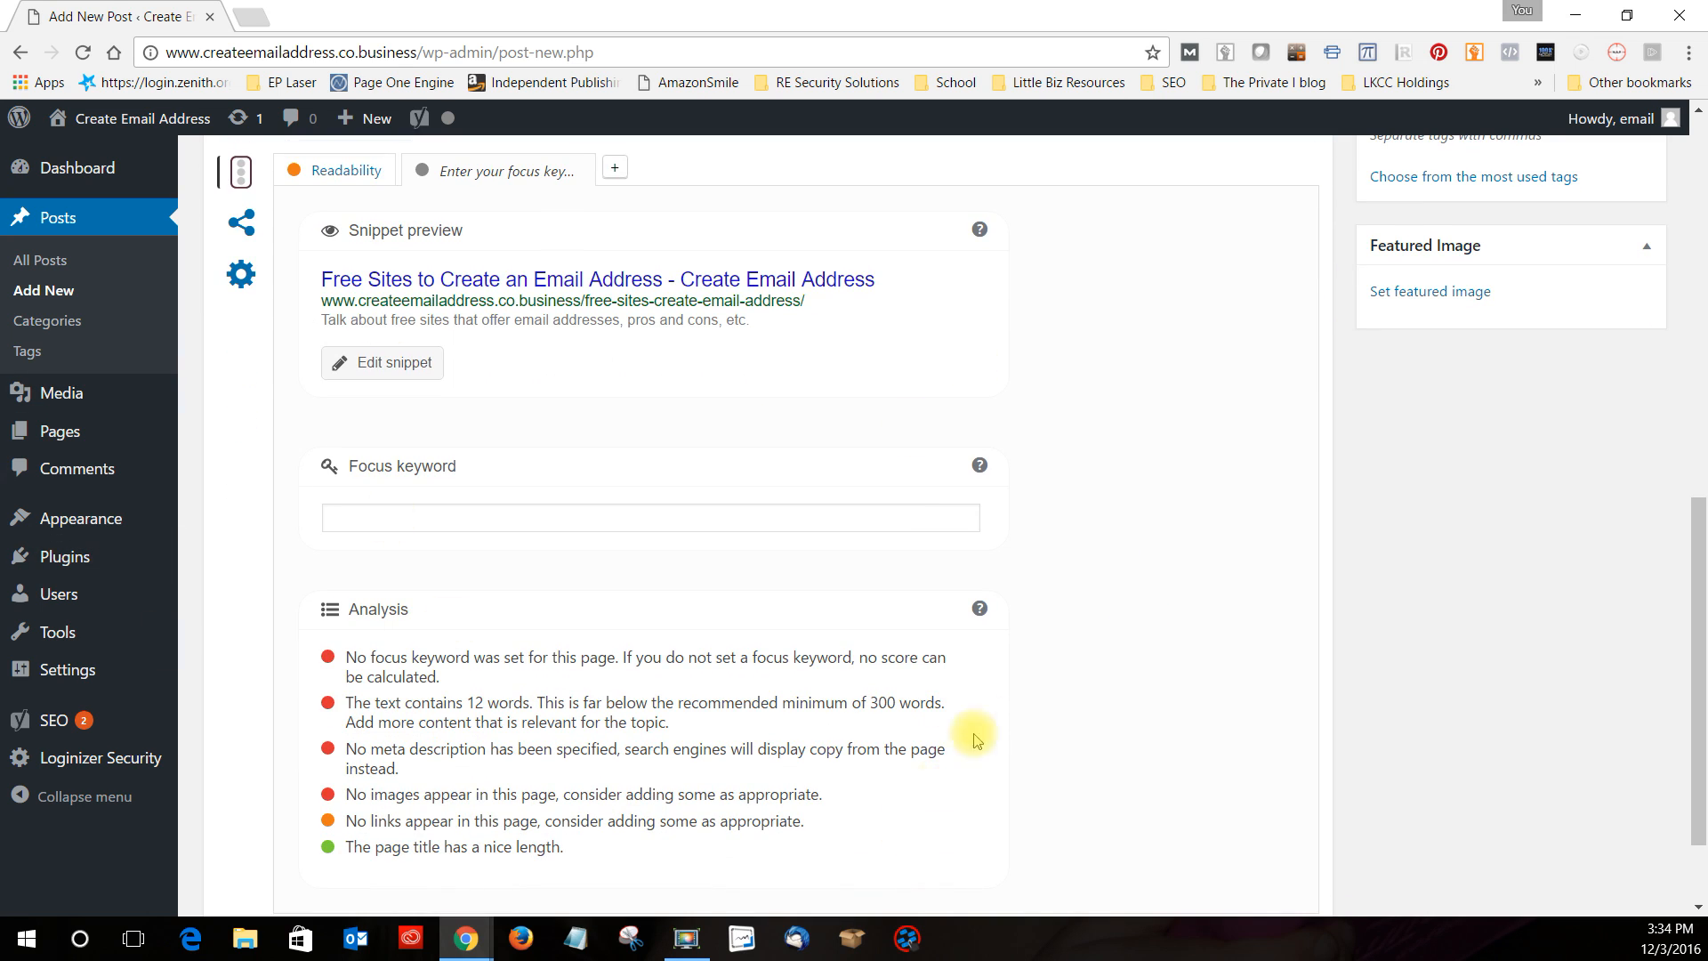
scroll(1110, 692, "up", 6)
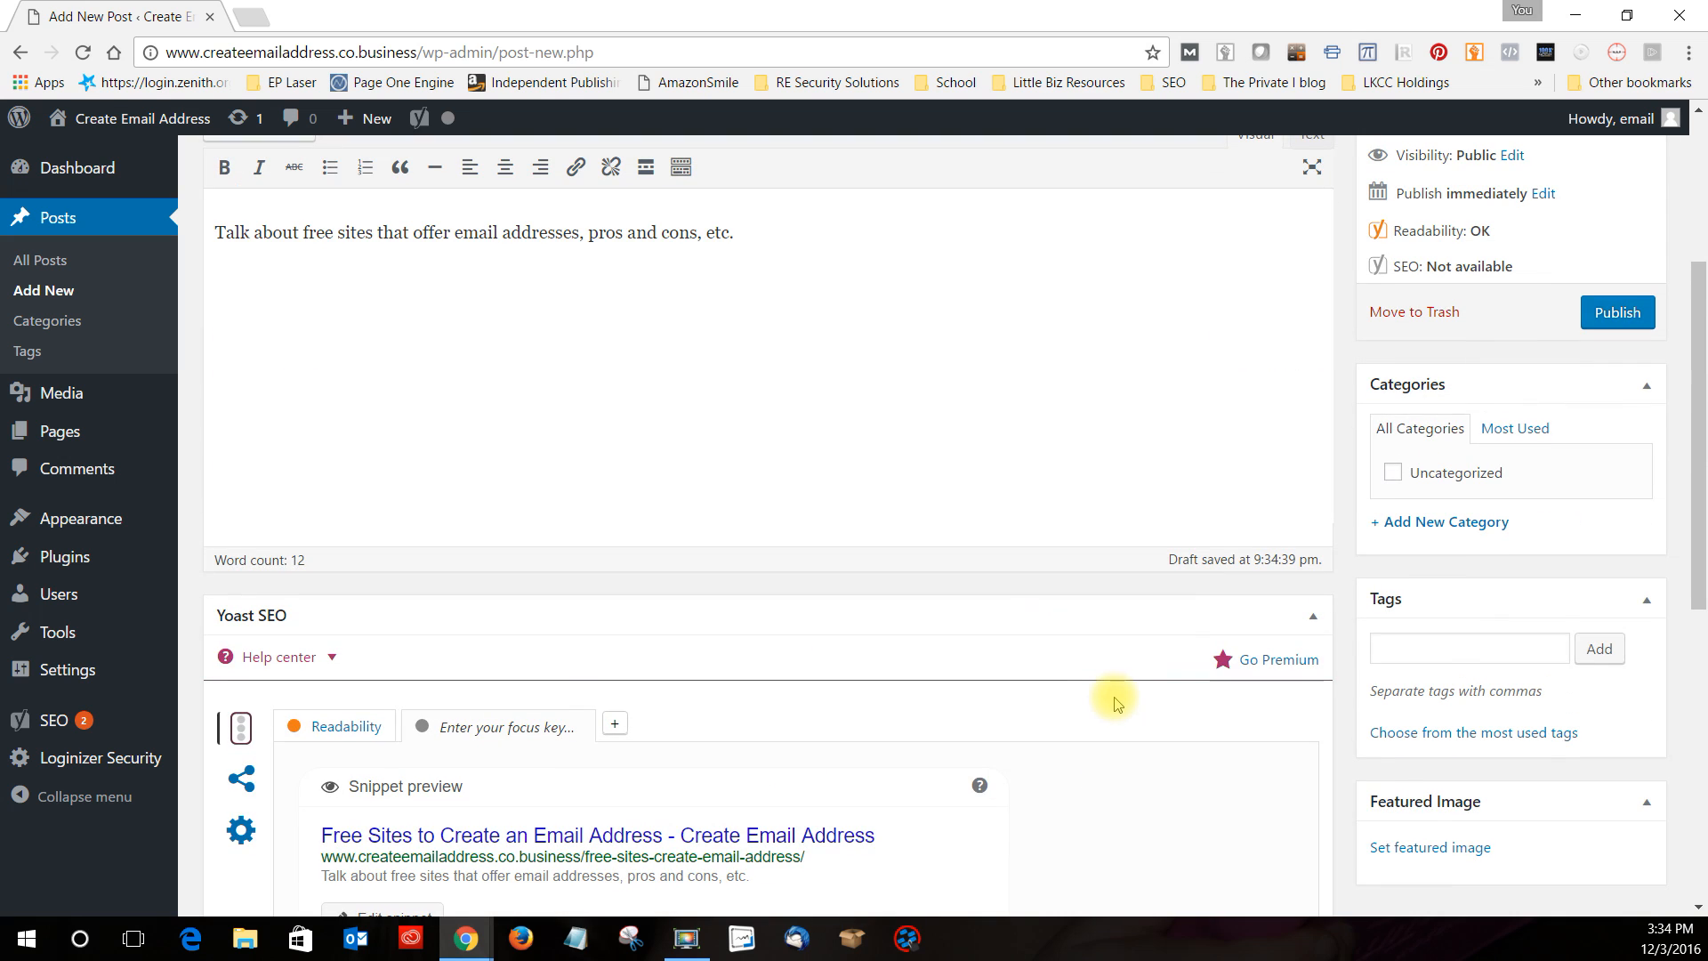
scroll(1117, 702, "up", 4)
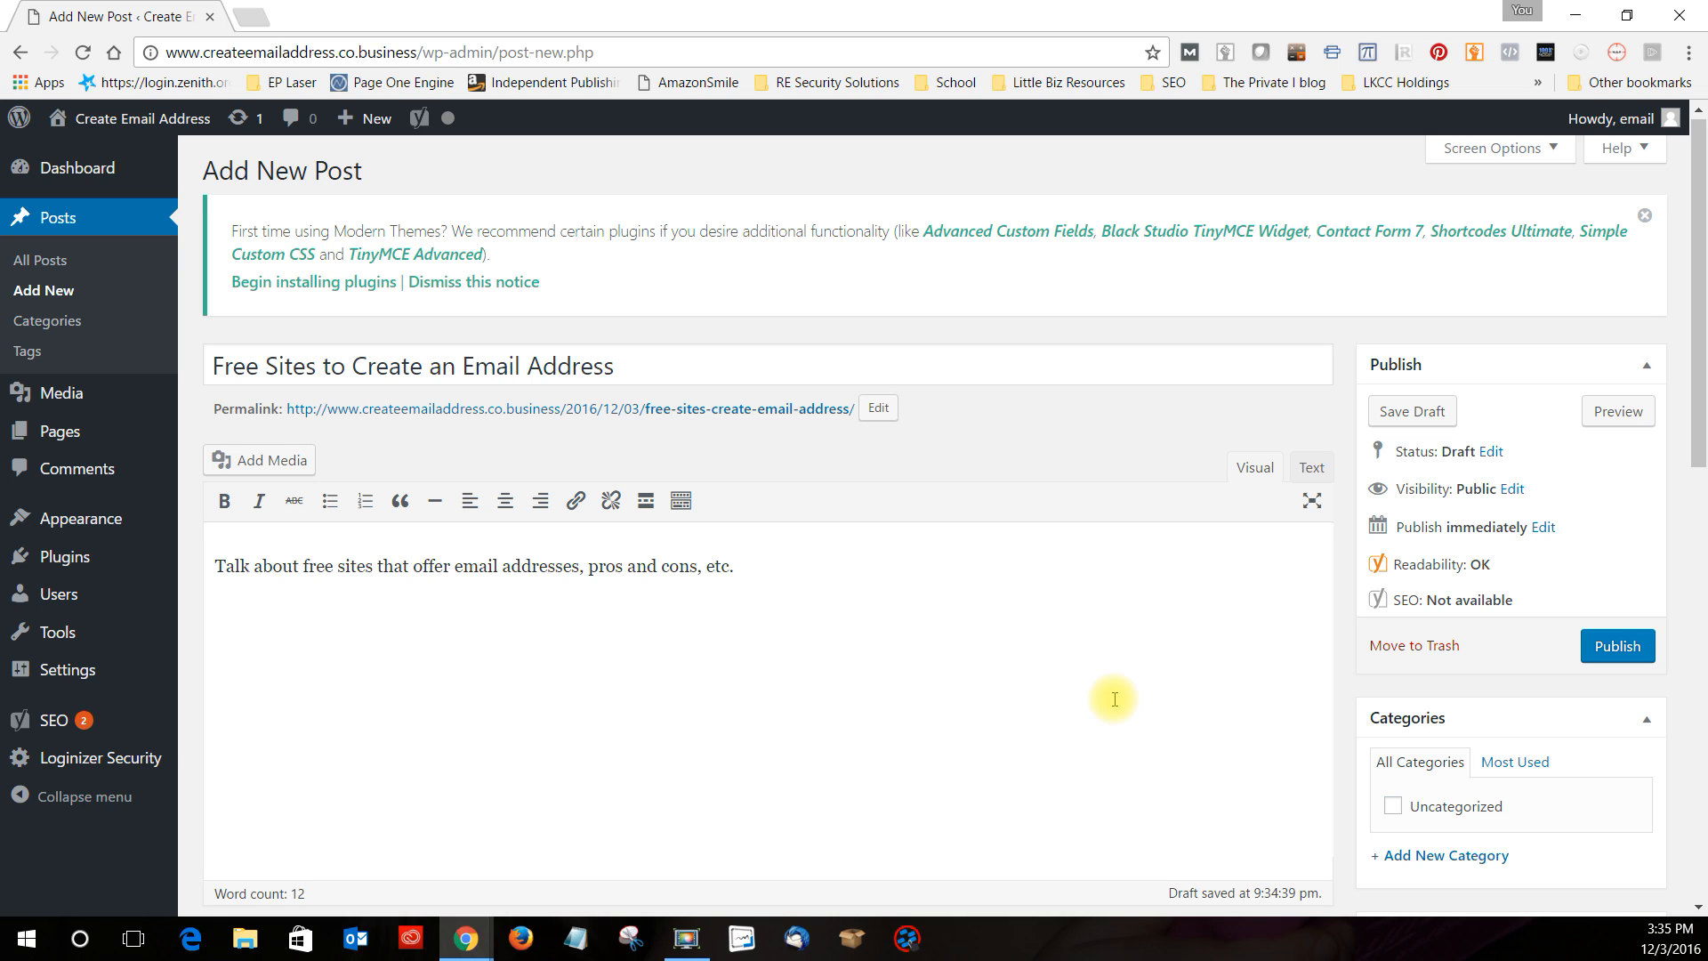
Publish the "Free Sites to Create an Email Address" post
scroll(978, 565, "down", 2)
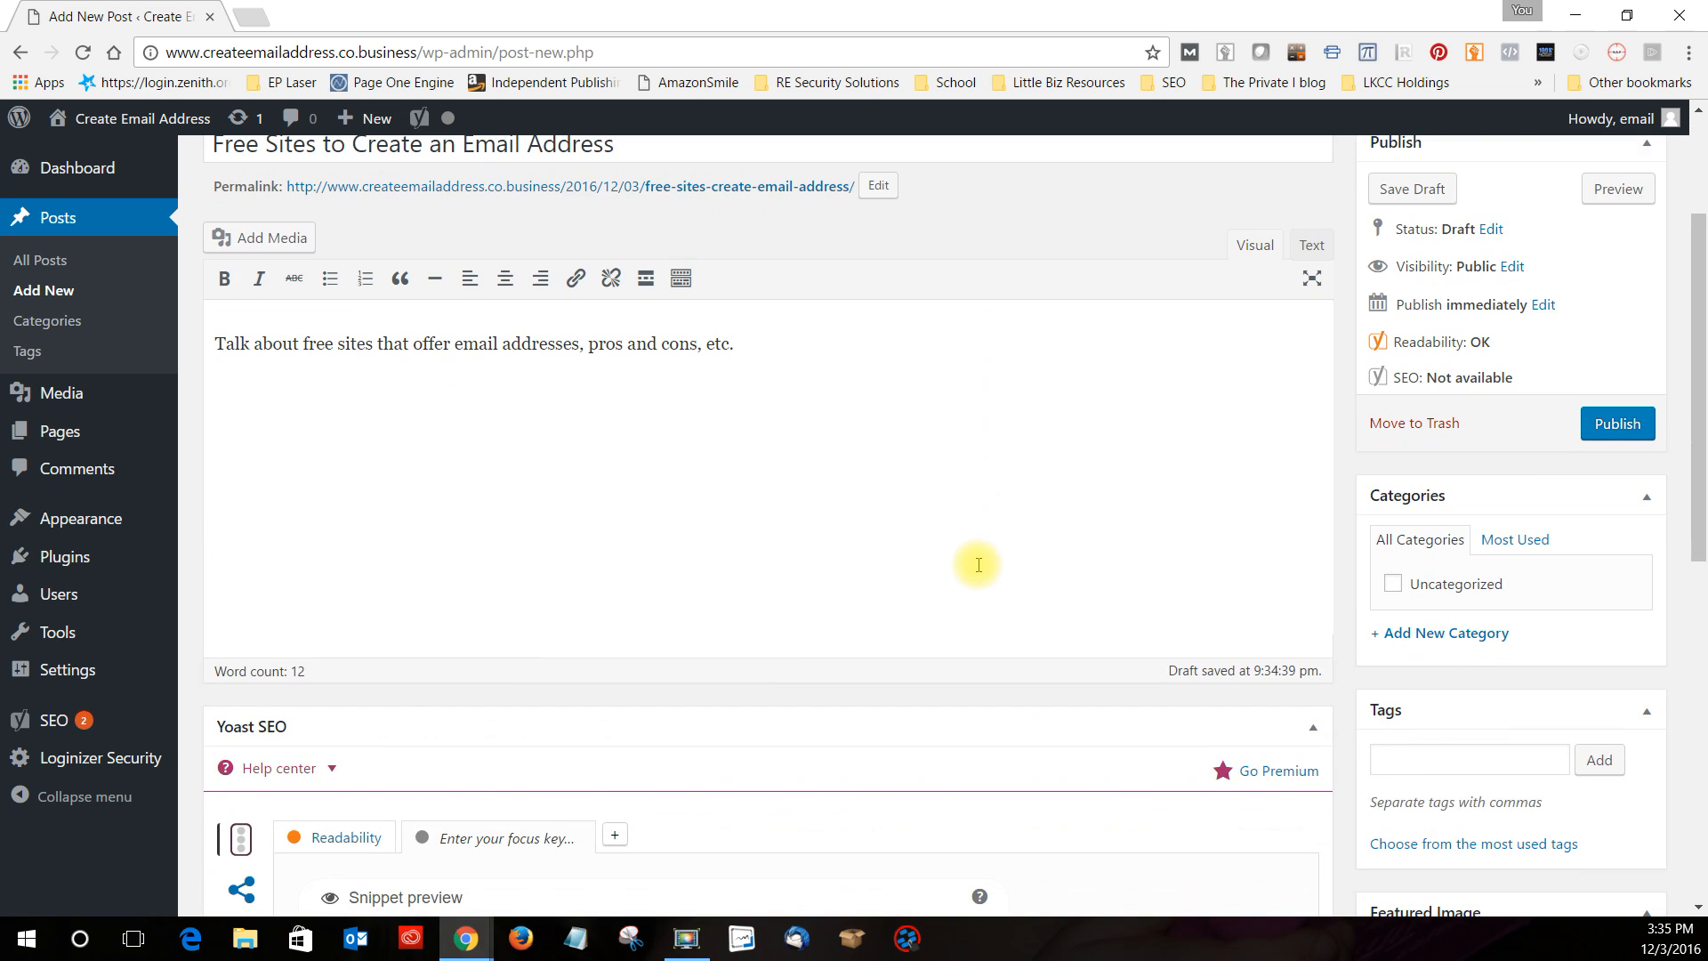
scroll(876, 567, "up", 2)
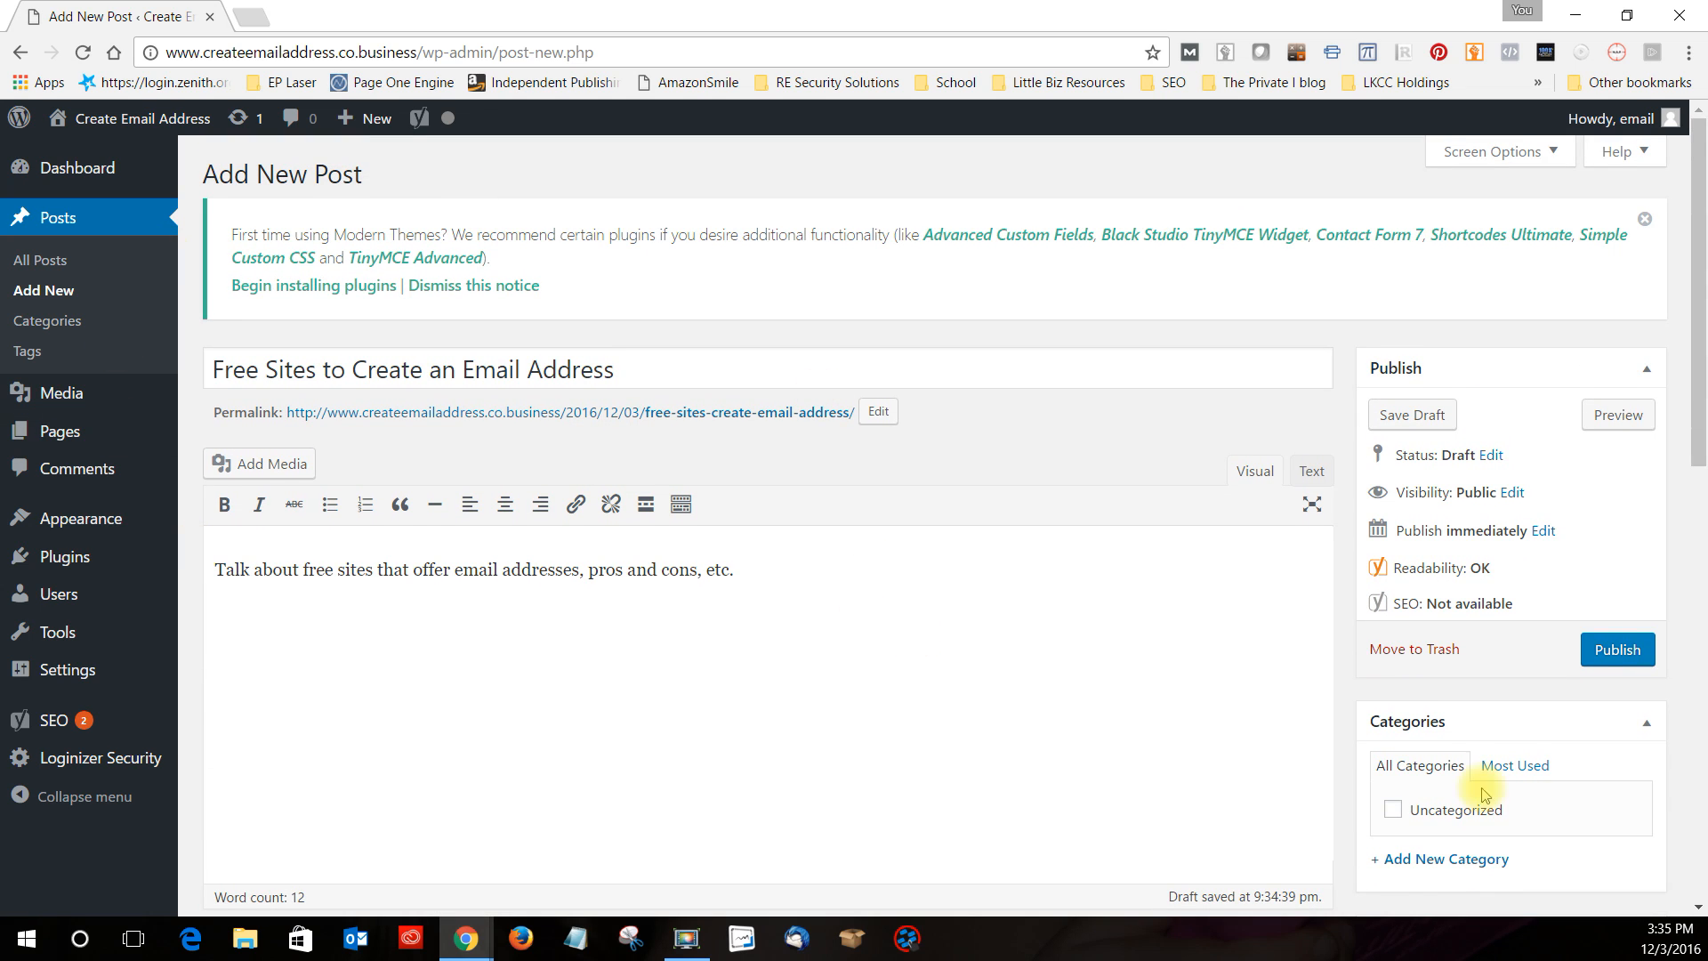
left_click(1616, 649)
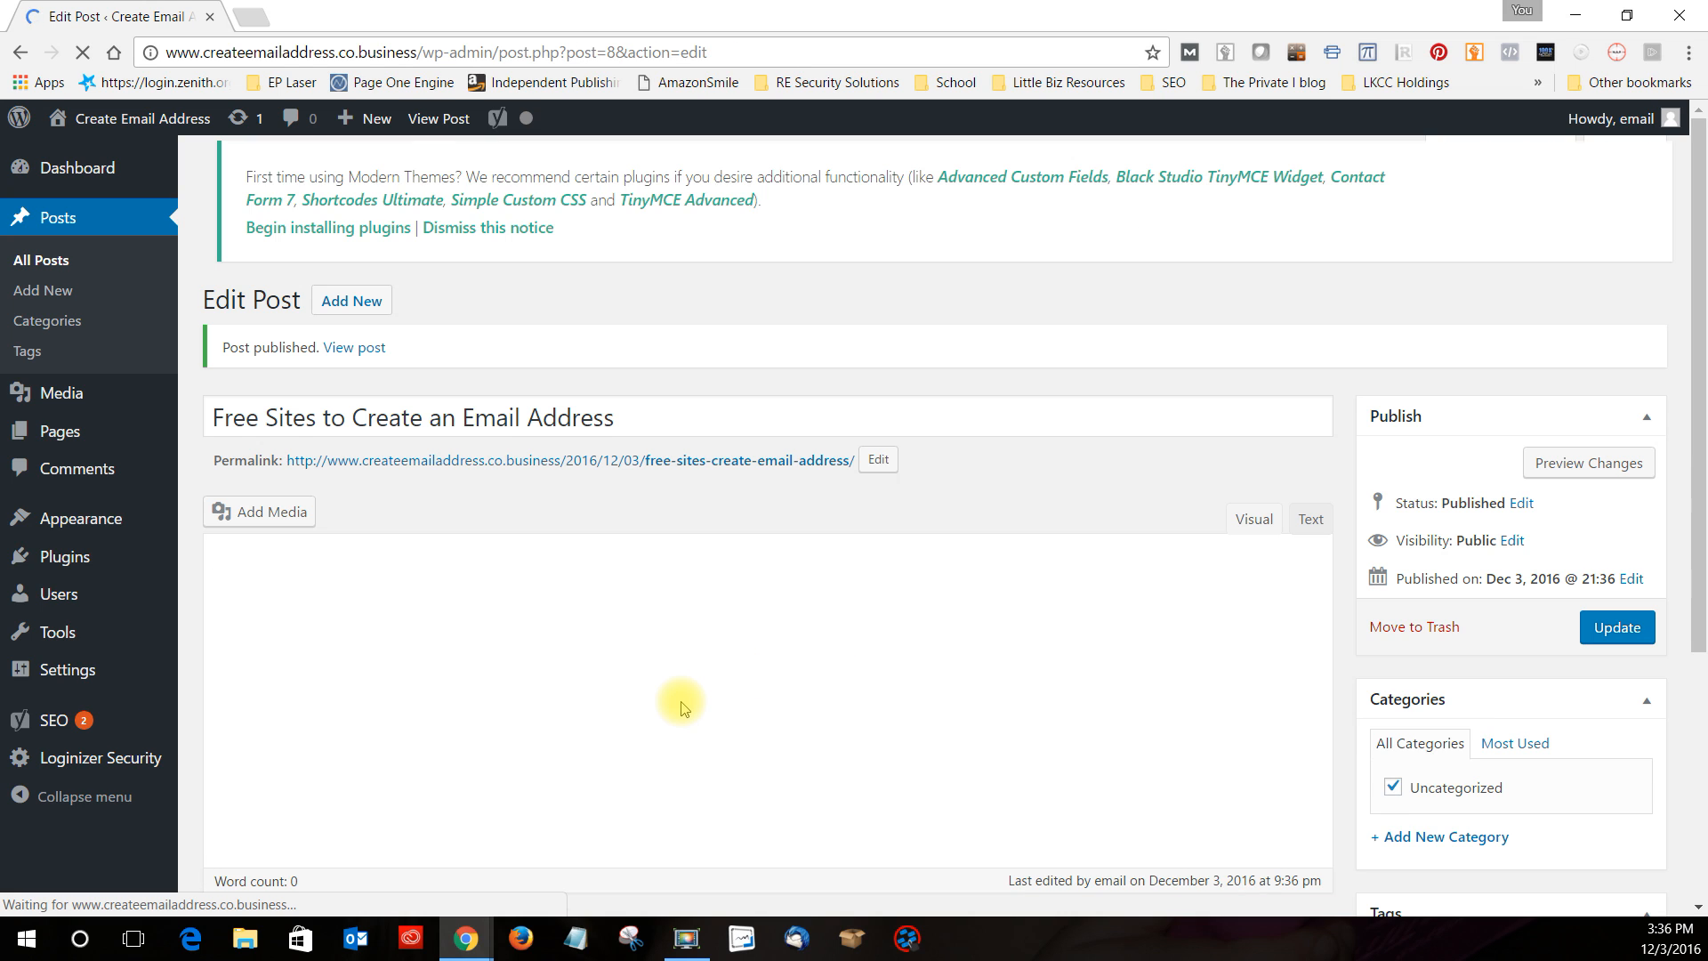
Open the live site in a separate browser tab and examine its front page content and sidebar widgets
mouse_move(111, 127)
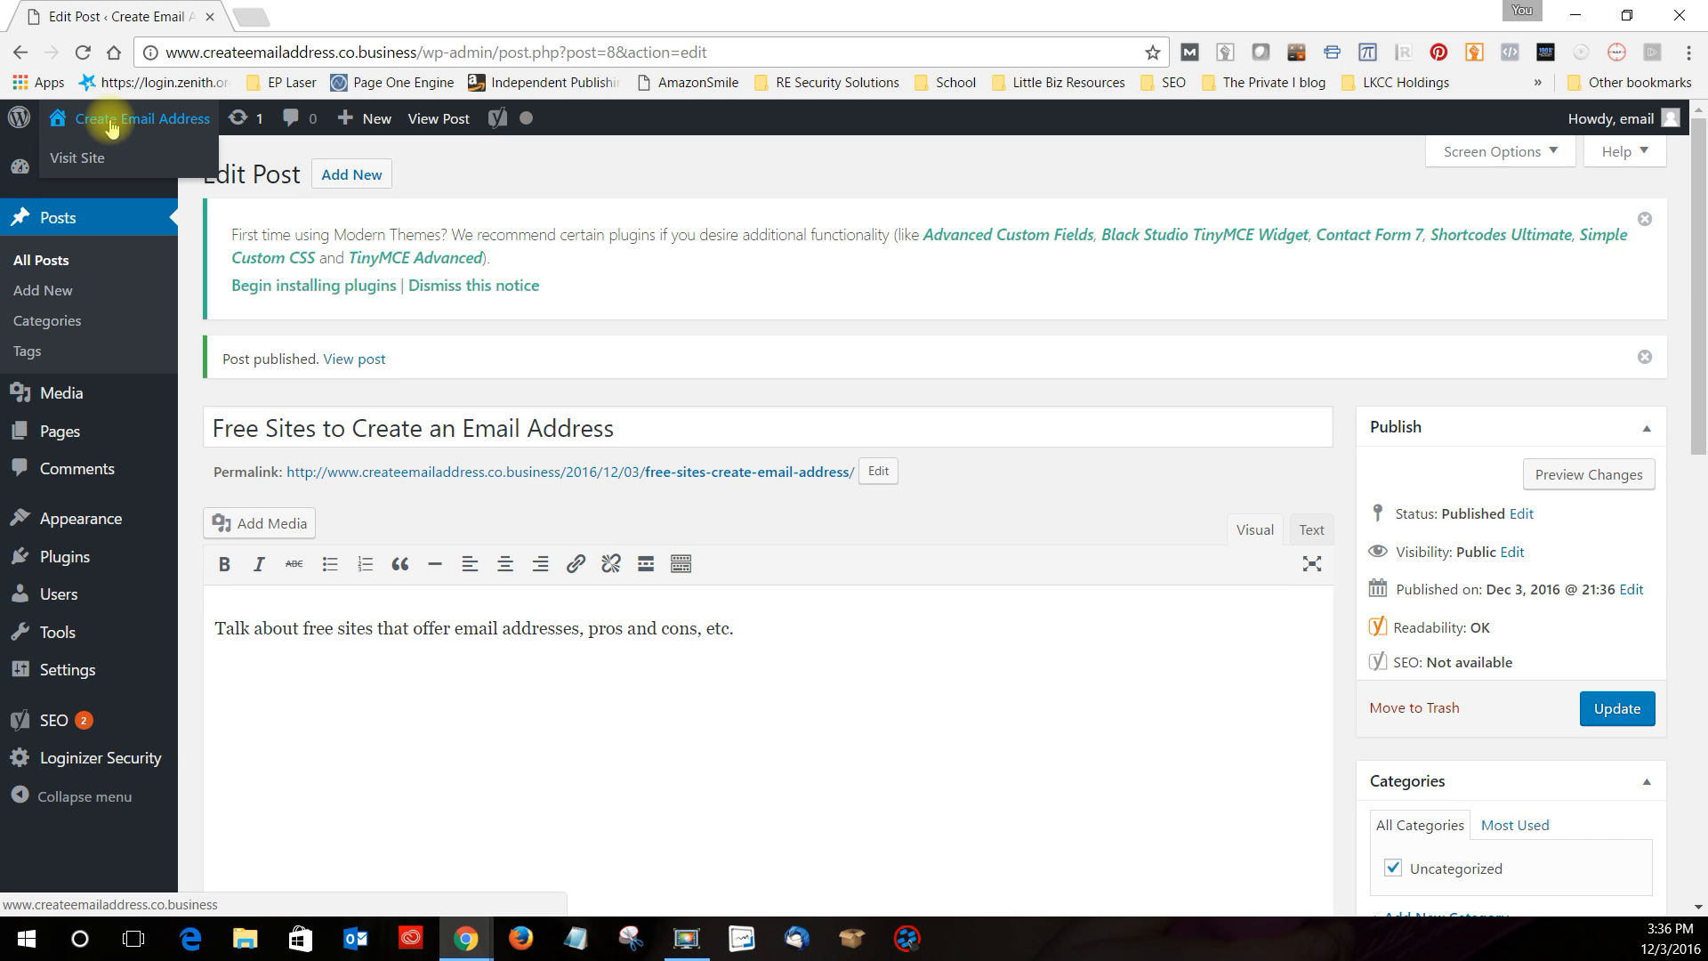
right_click(84, 159)
left_click(124, 168)
left_click(292, 18)
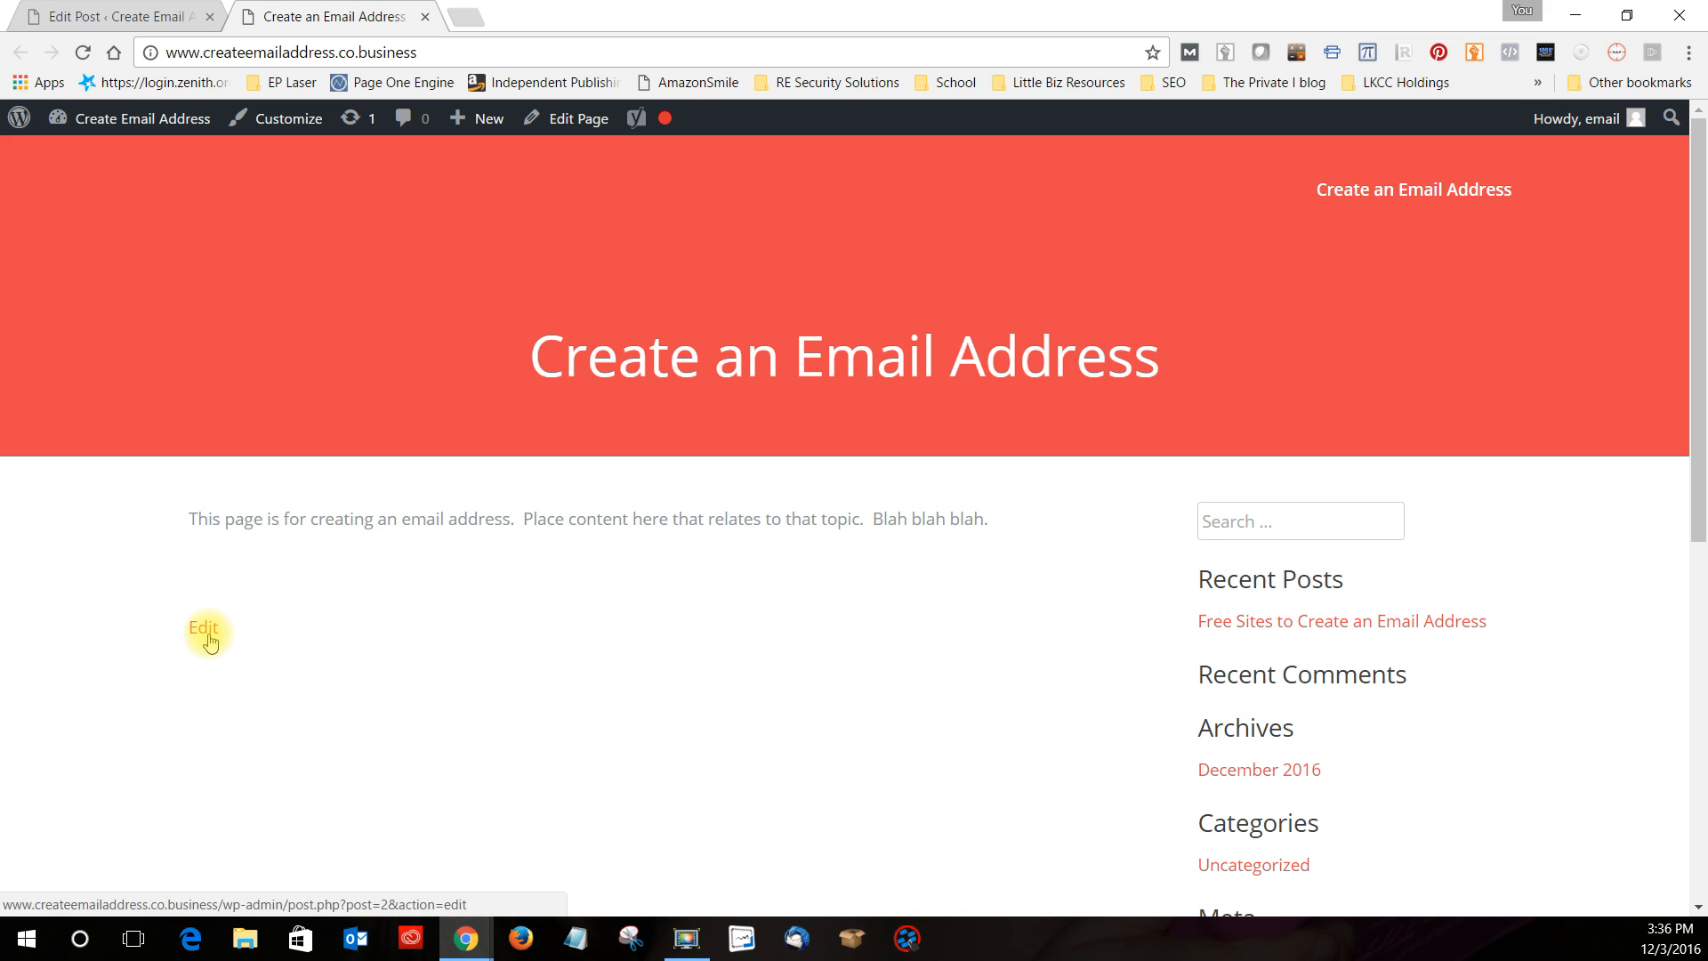
scroll(1148, 587, "down", 1)
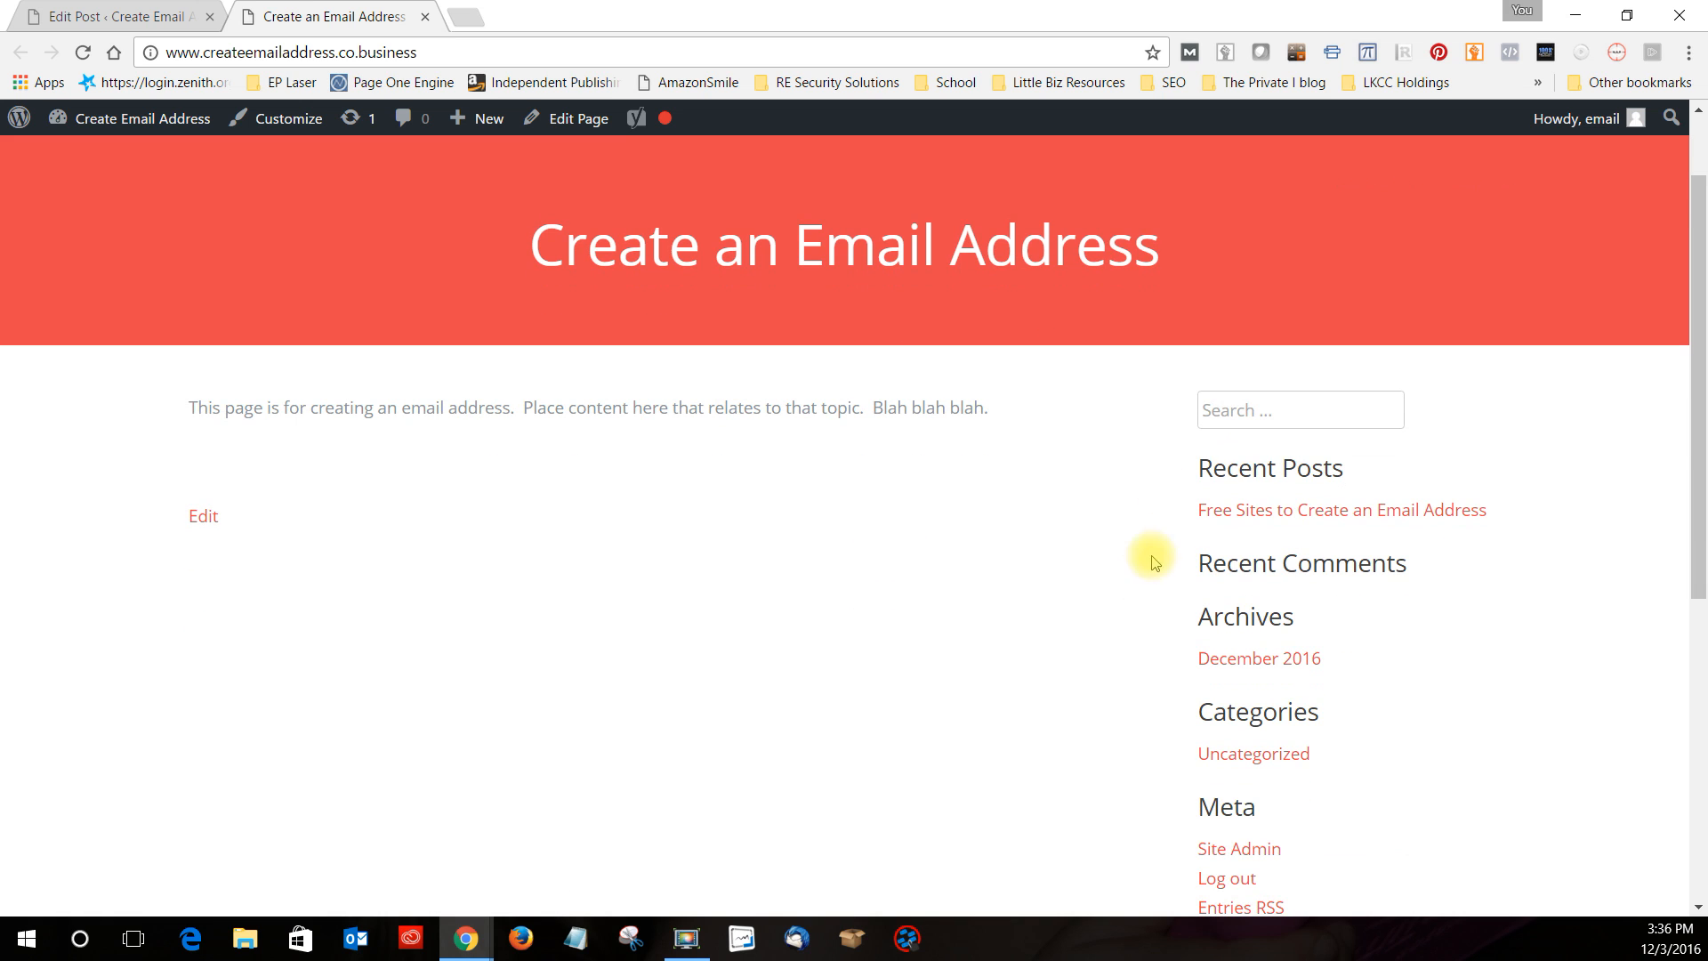
scroll(1254, 731, "down", 4)
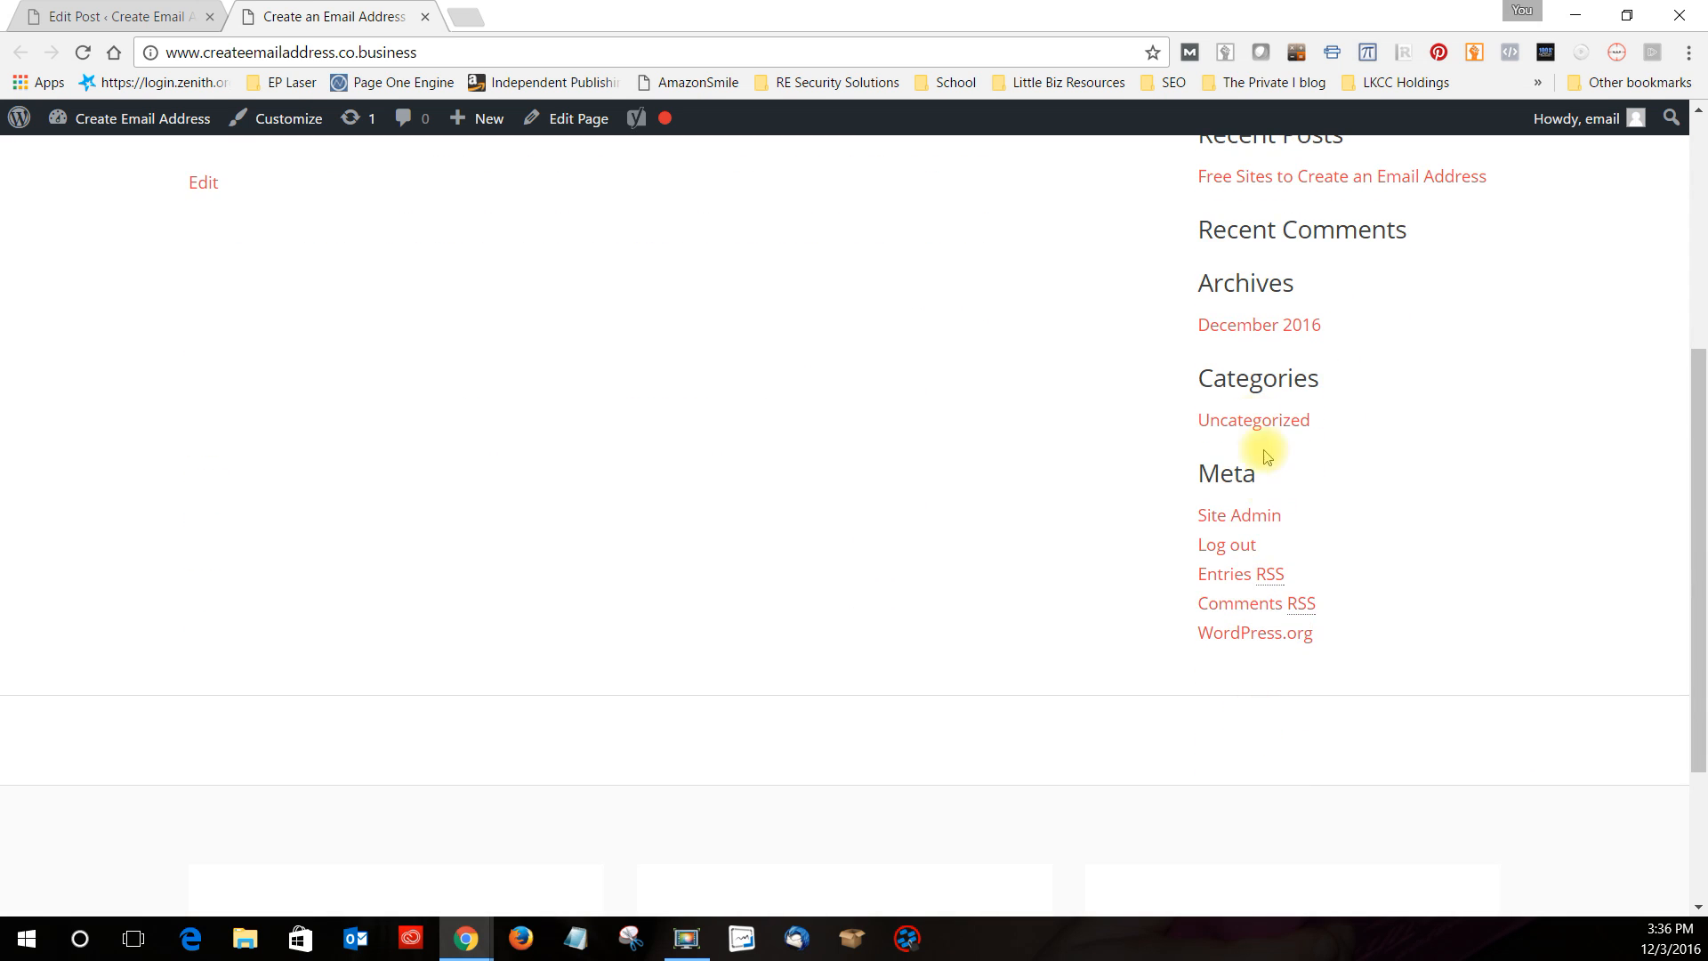
scroll(1273, 595, "up", 5)
scroll(1252, 755, "down", 3)
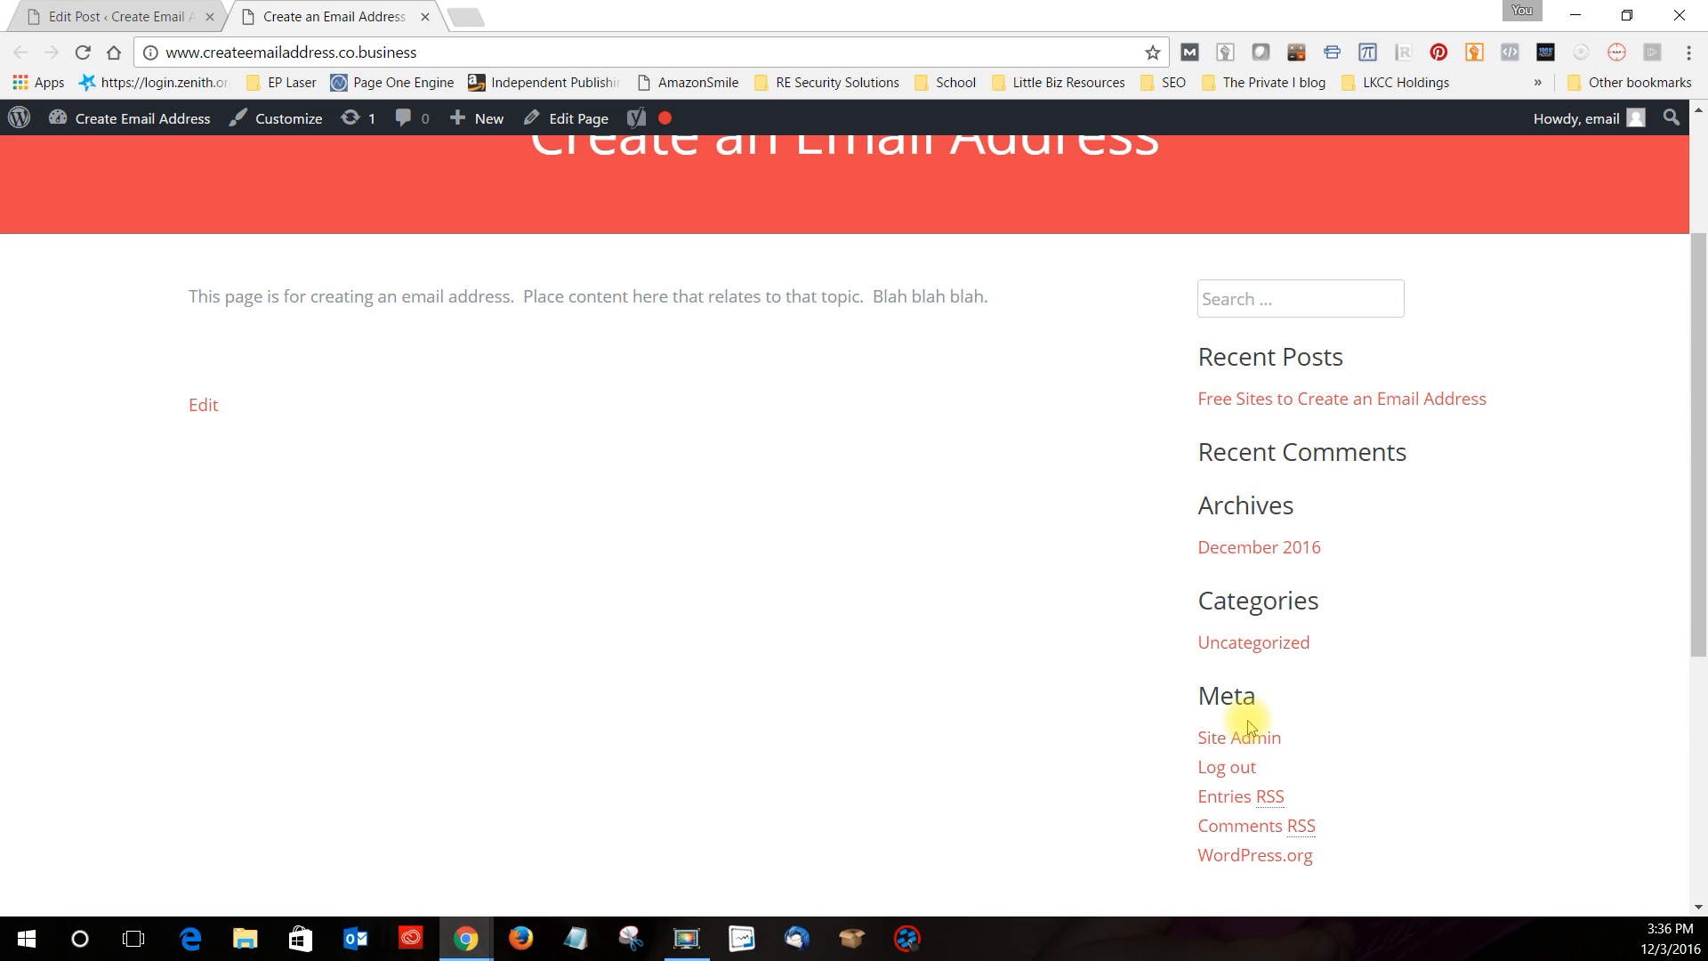
scroll(1249, 727, "up", 3)
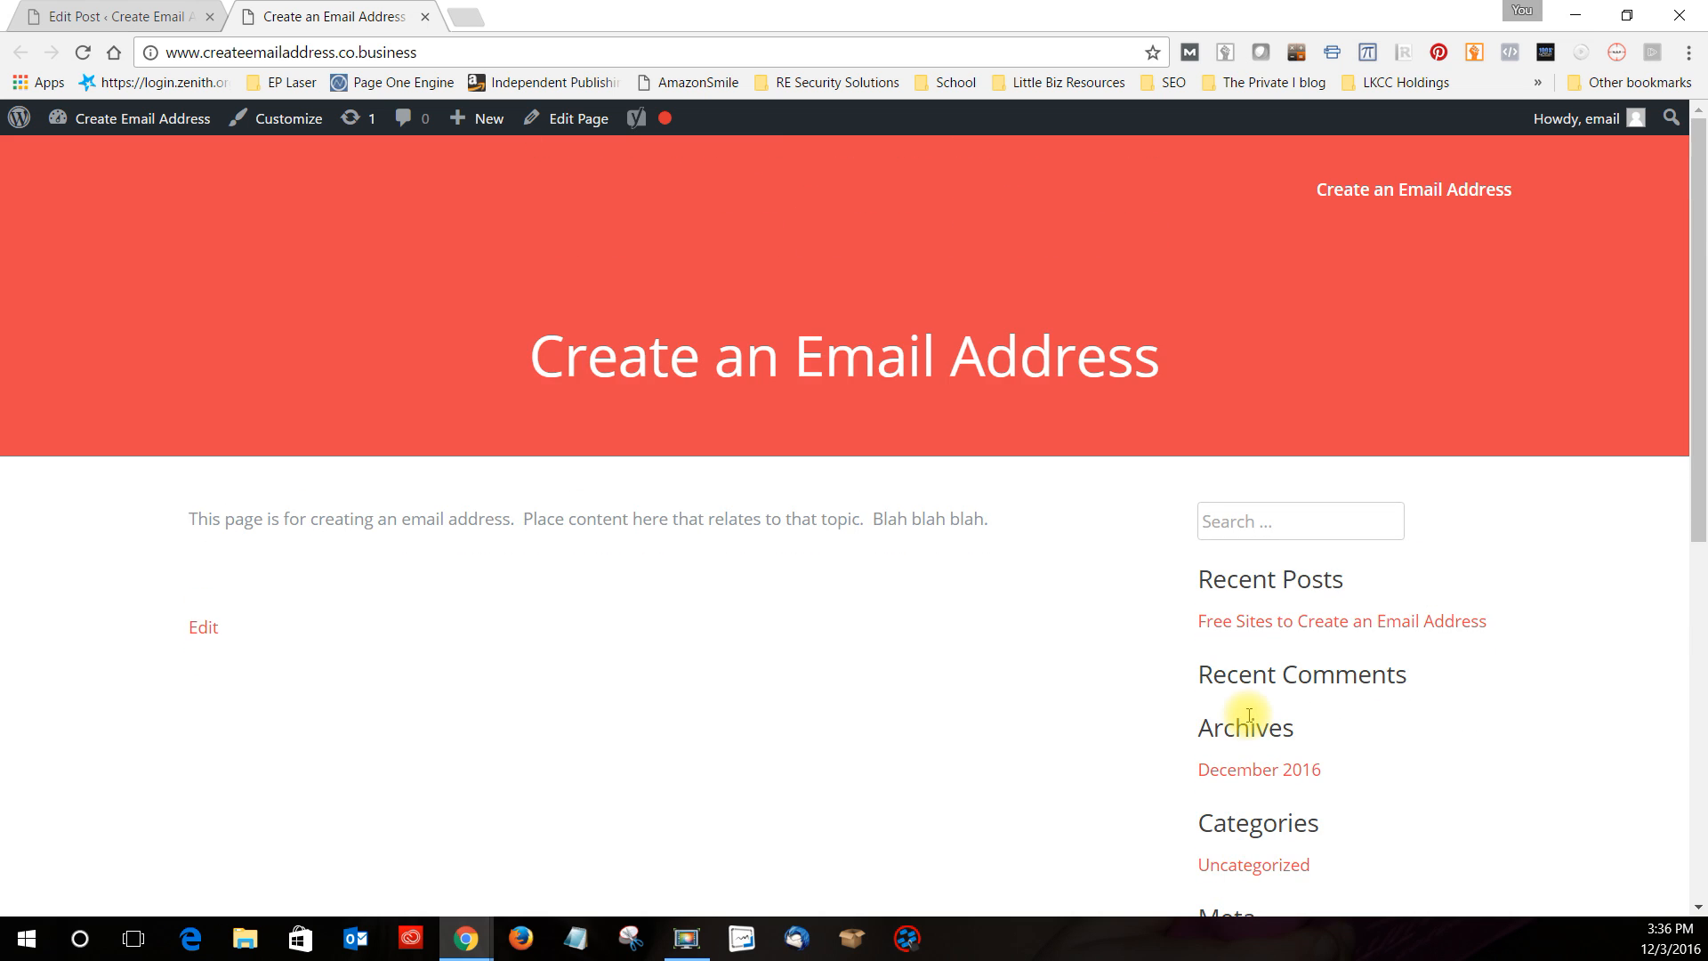
Return to the site's admin dashboard and examine the navigation menu structure and the posts available to add to it
mouse_move(114, 122)
left_click(83, 156)
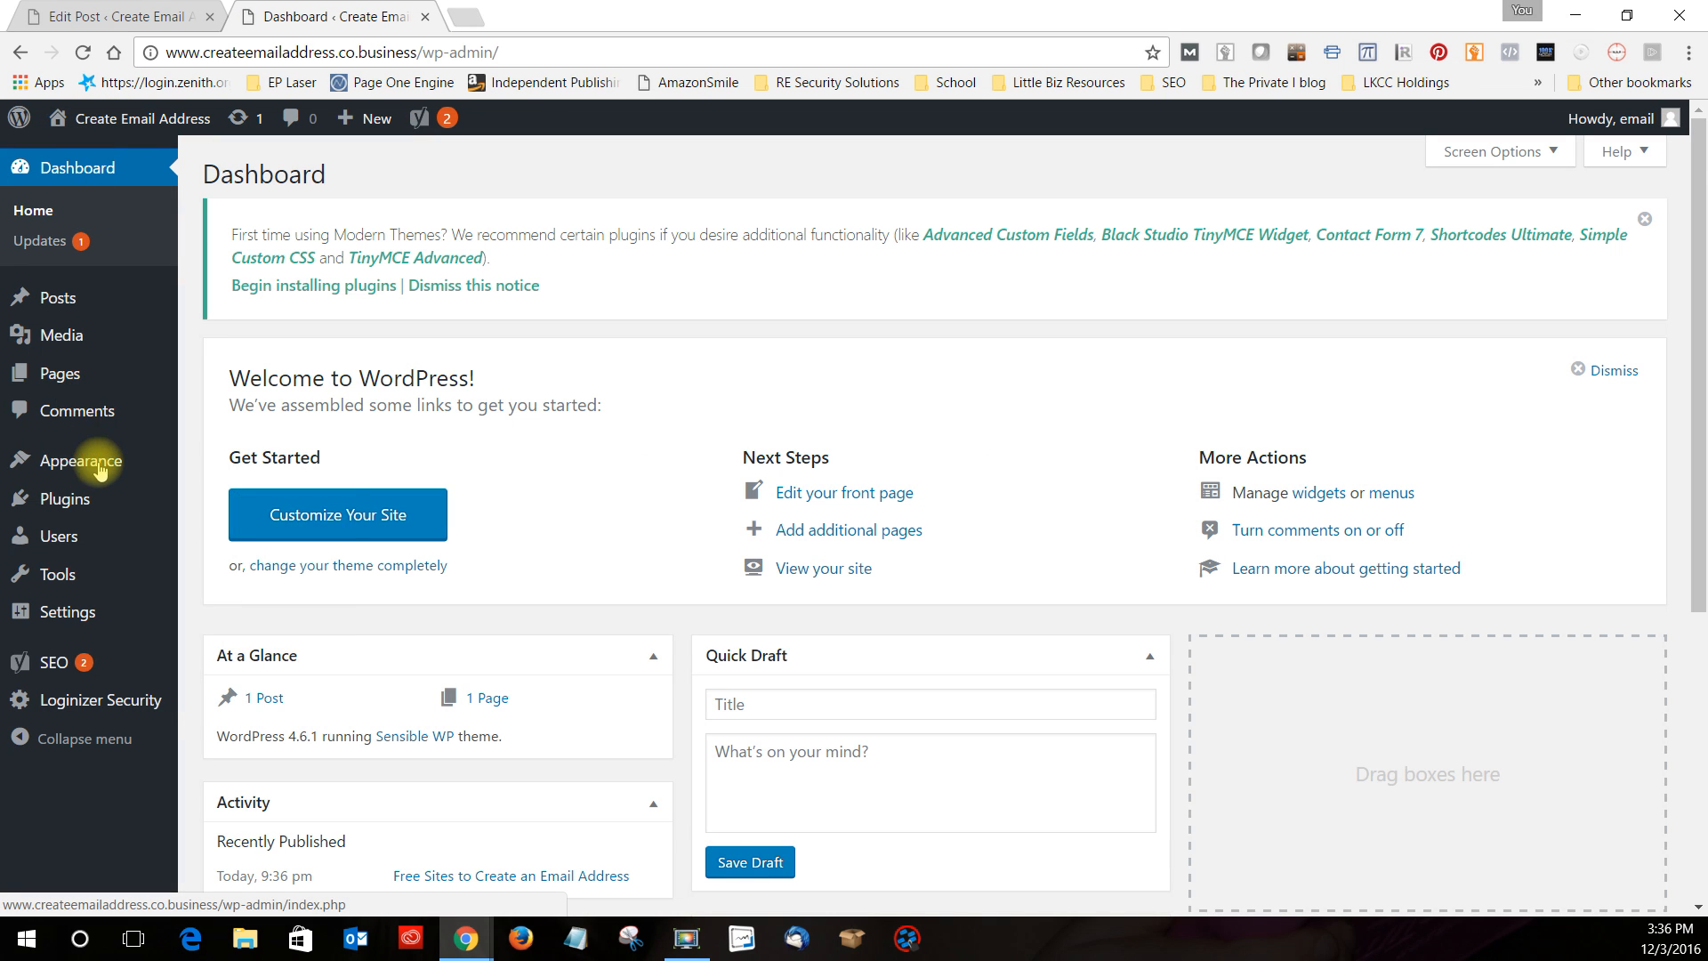
mouse_move(100, 469)
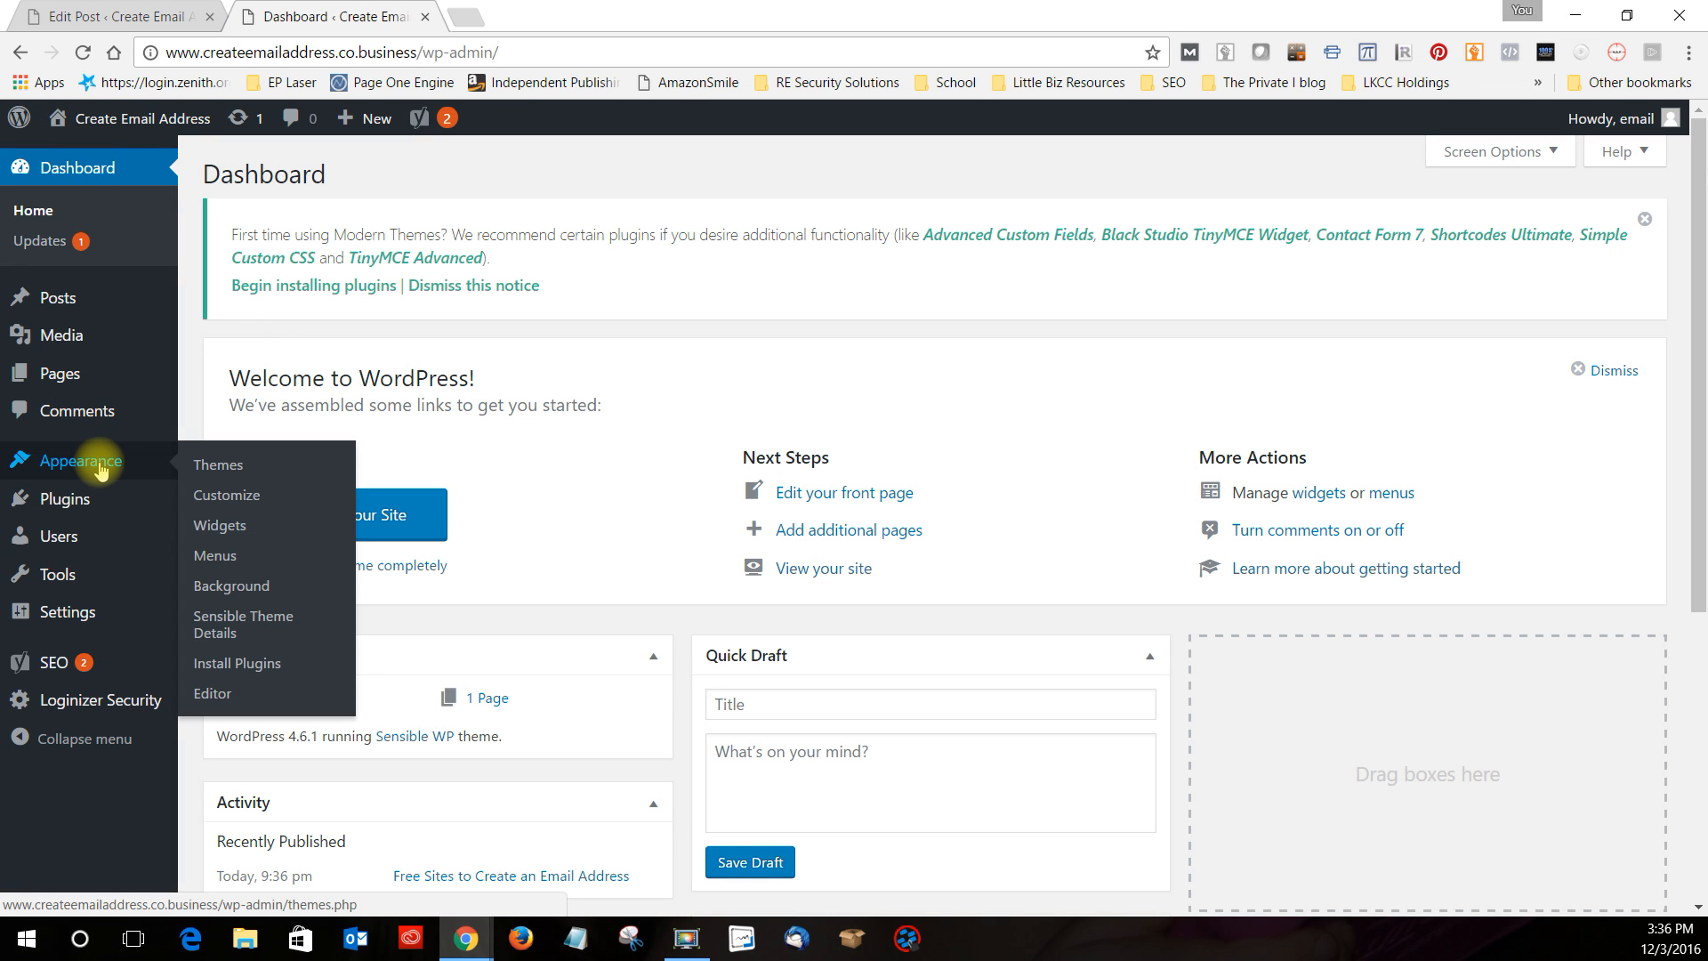
left_click(220, 553)
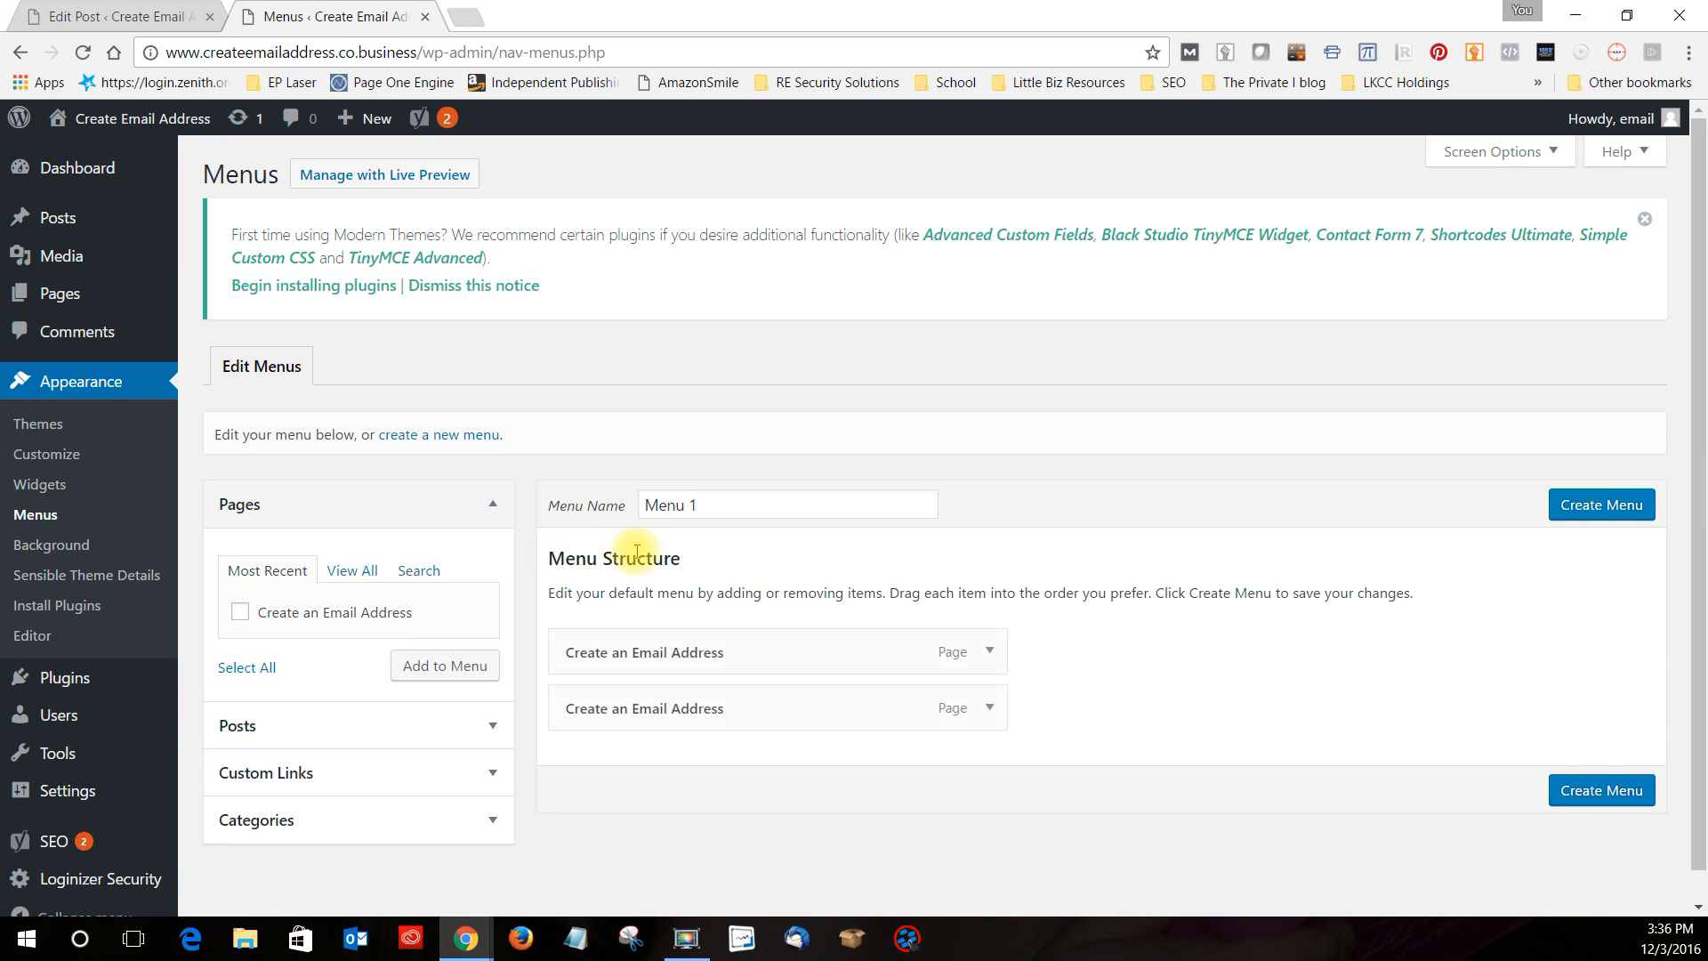
scroll(629, 561, "down", 1)
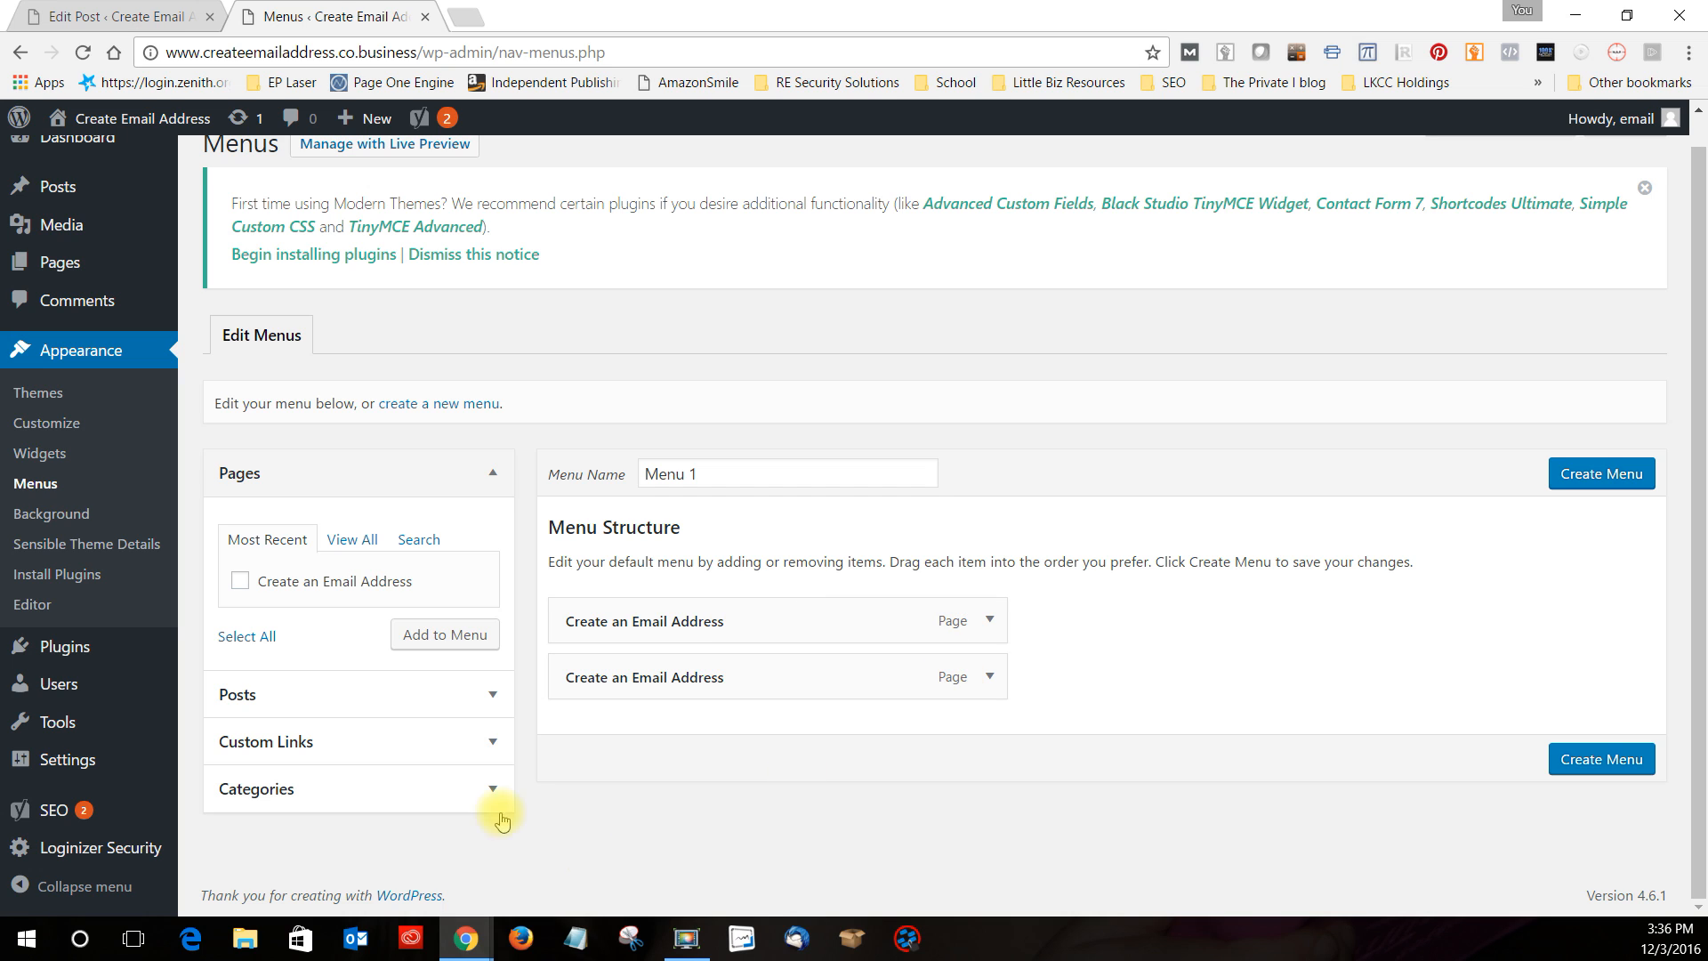
left_click(392, 695)
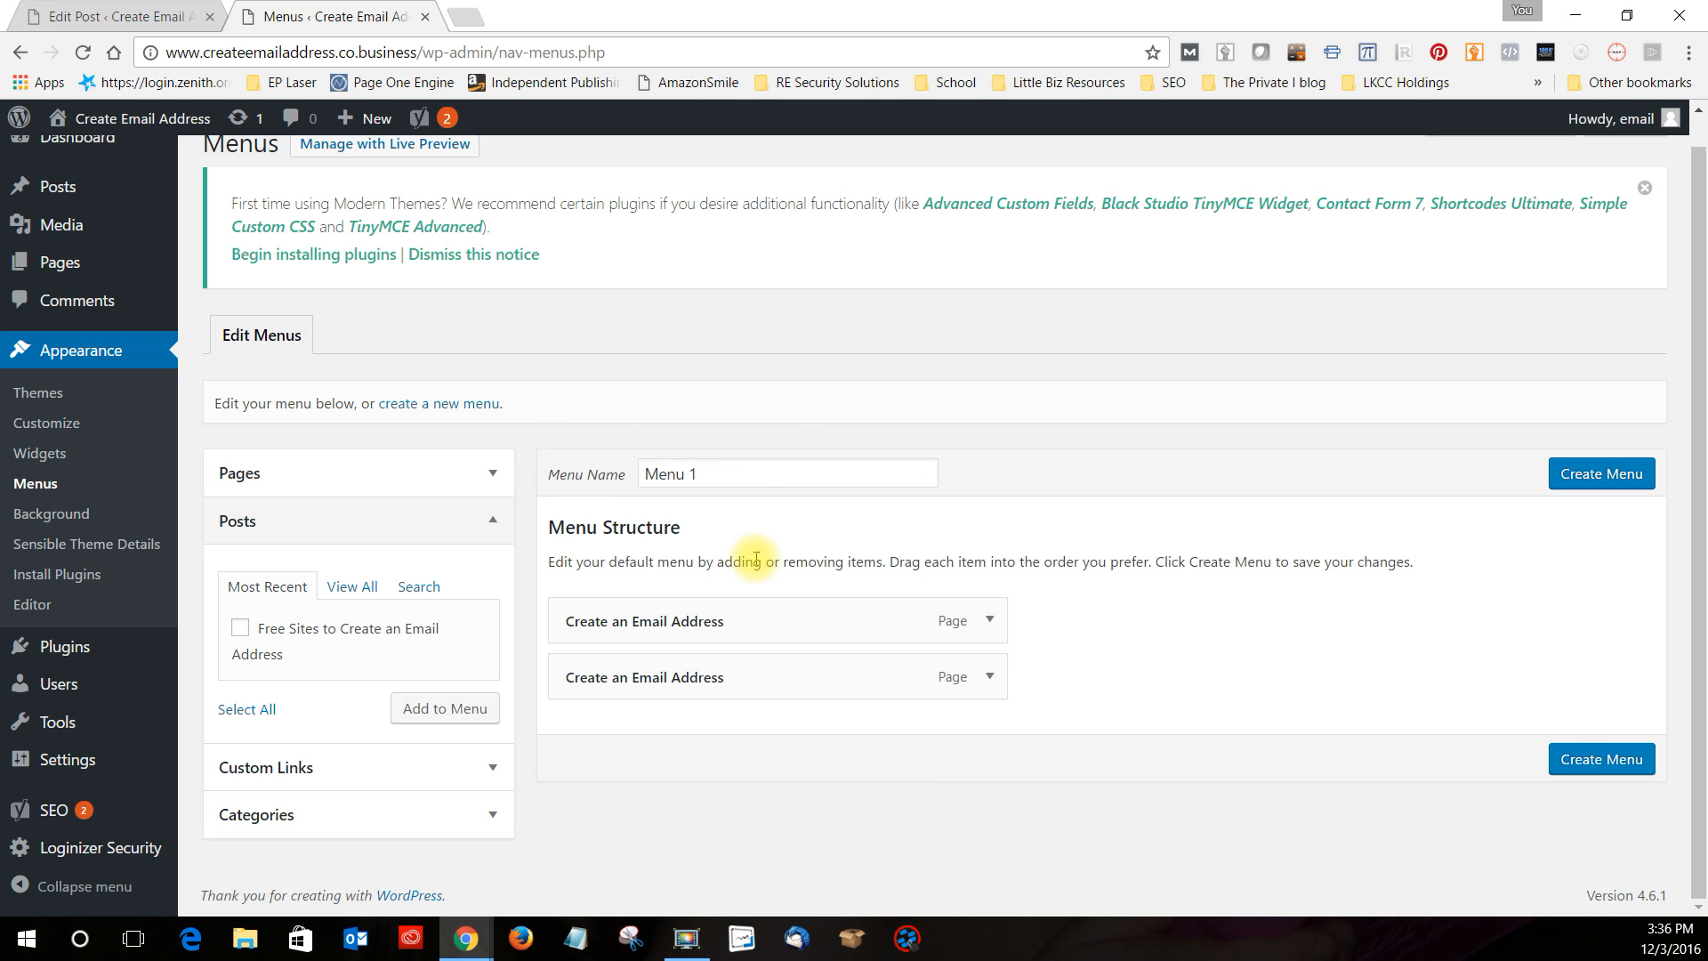
Open a blank new page from the list of pages and examine its editor, page attributes and Yoast SEO section
left_click(37, 267)
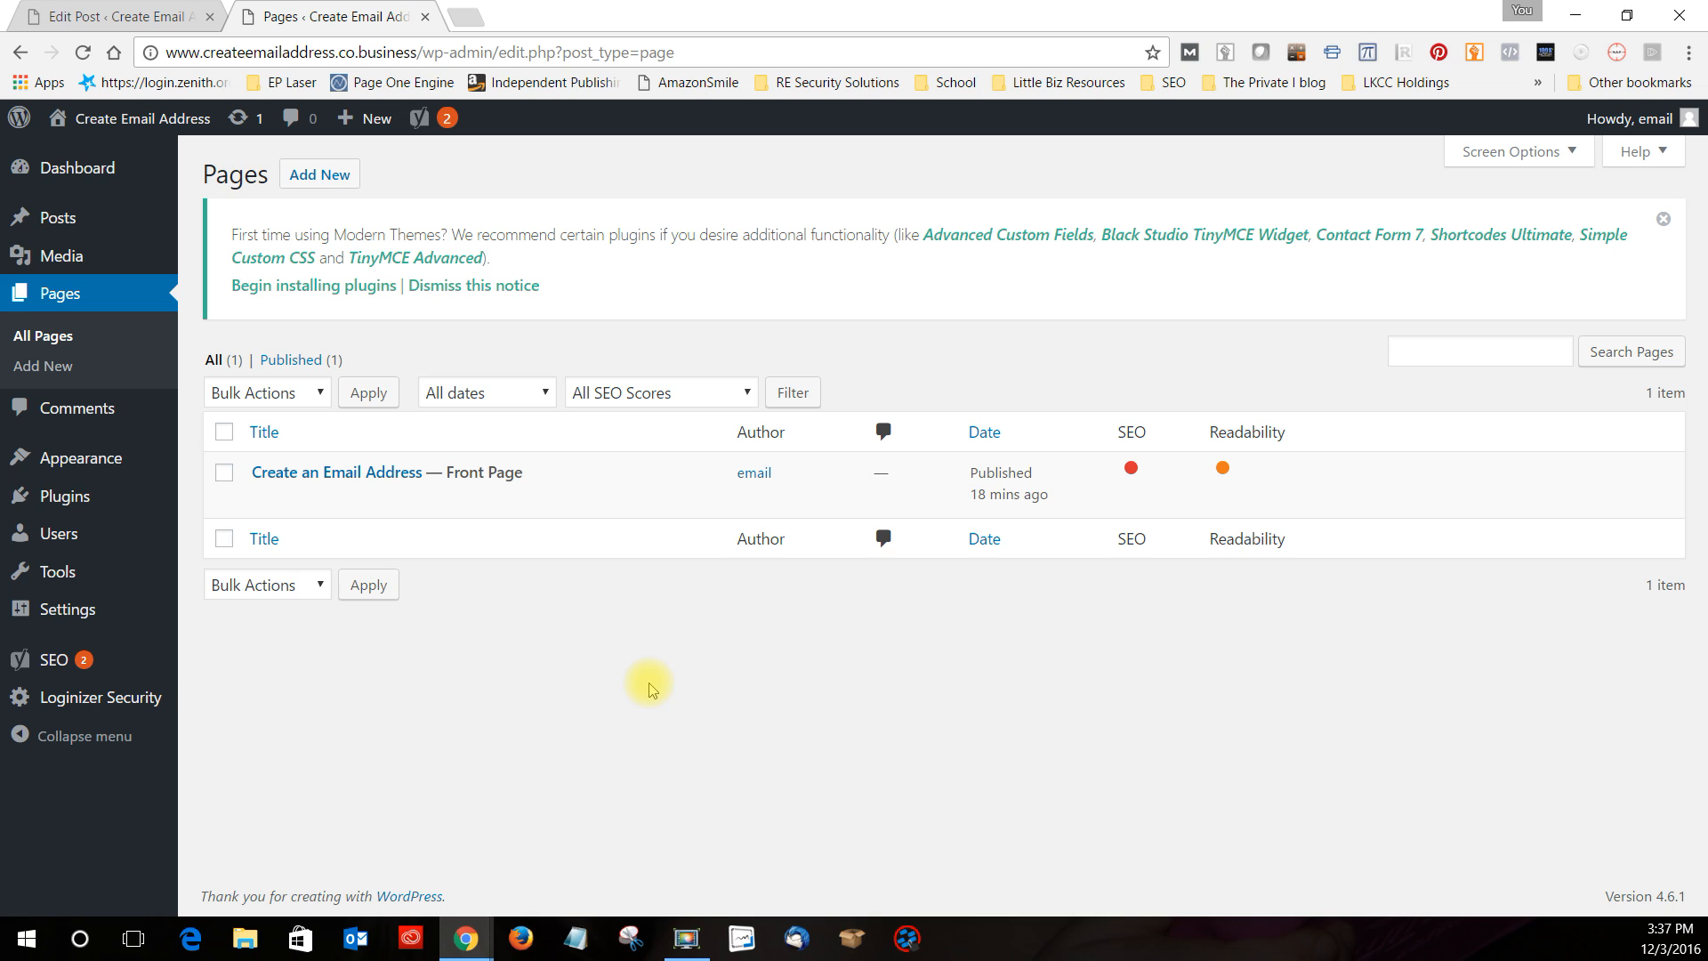
left_click(303, 180)
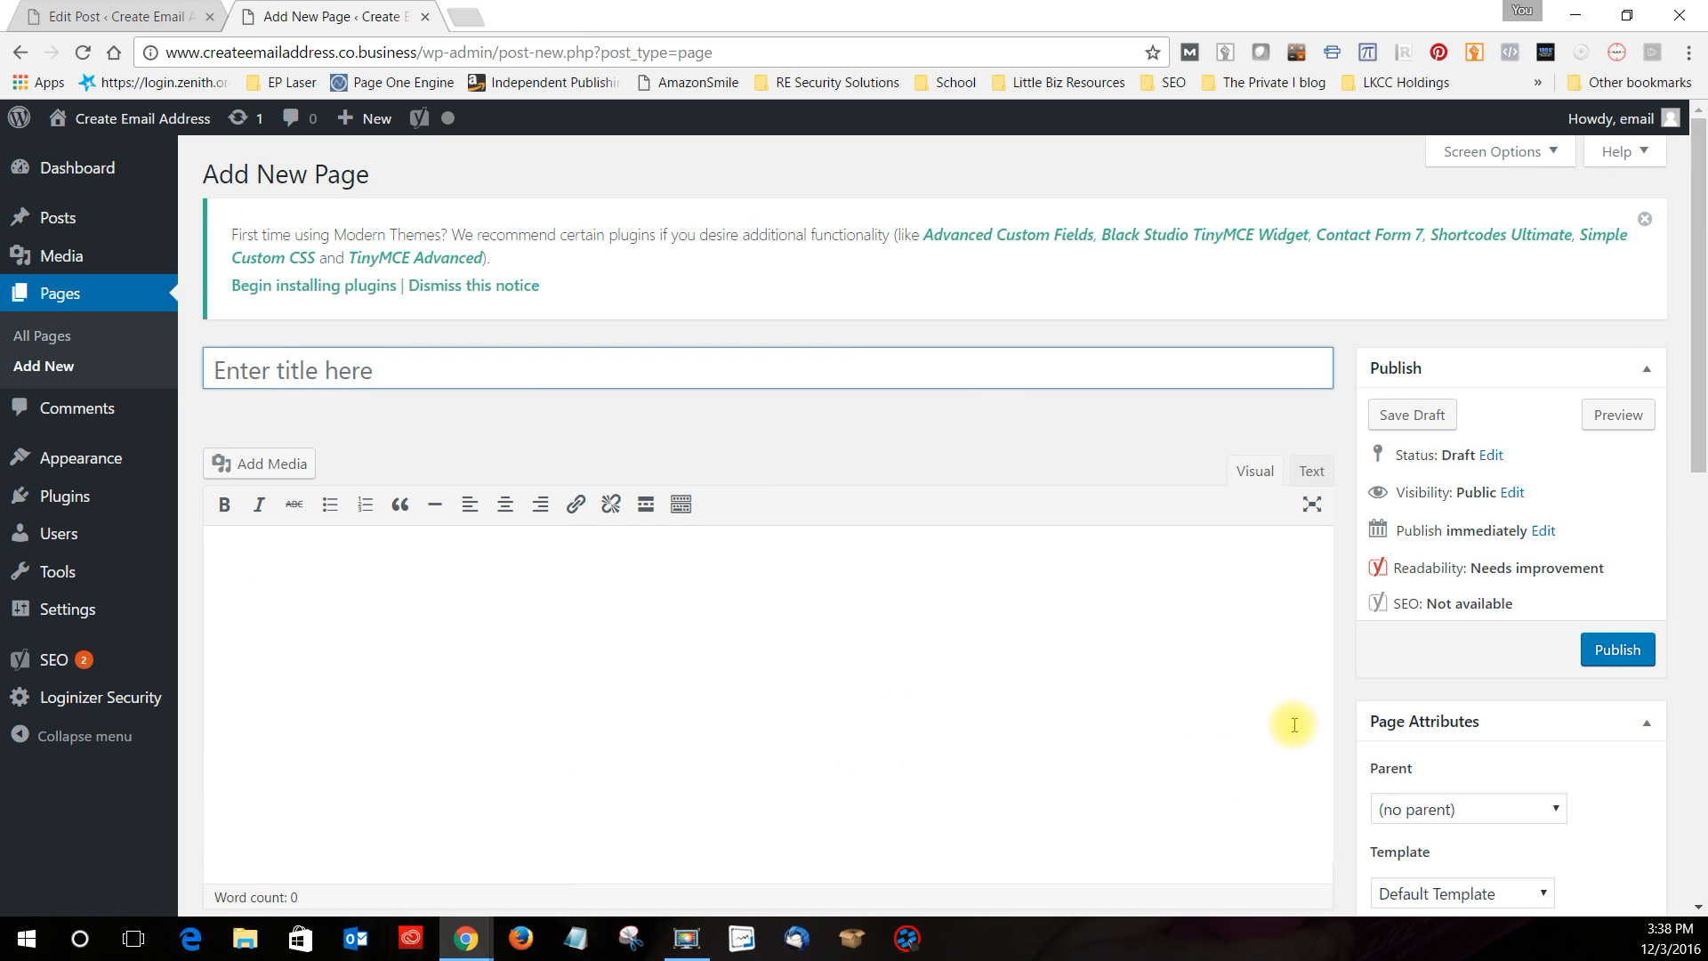
scroll(1299, 727, "down", 6)
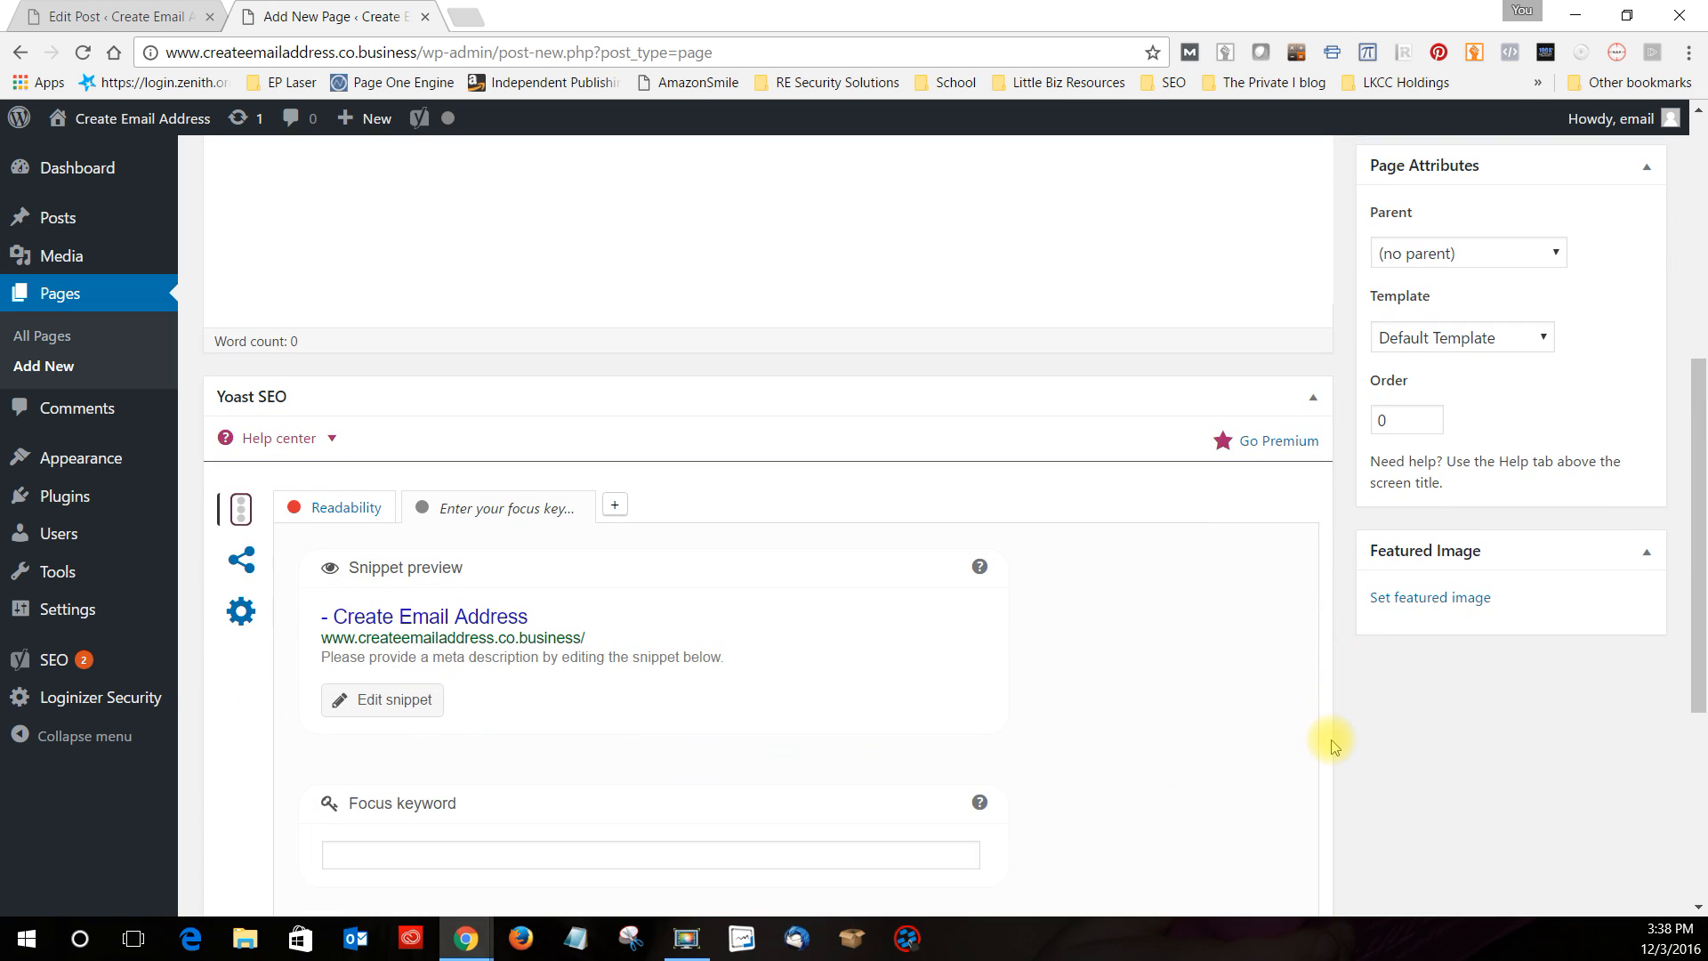
scroll(1334, 745, "down", 5)
scroll(1332, 740, "up", 9)
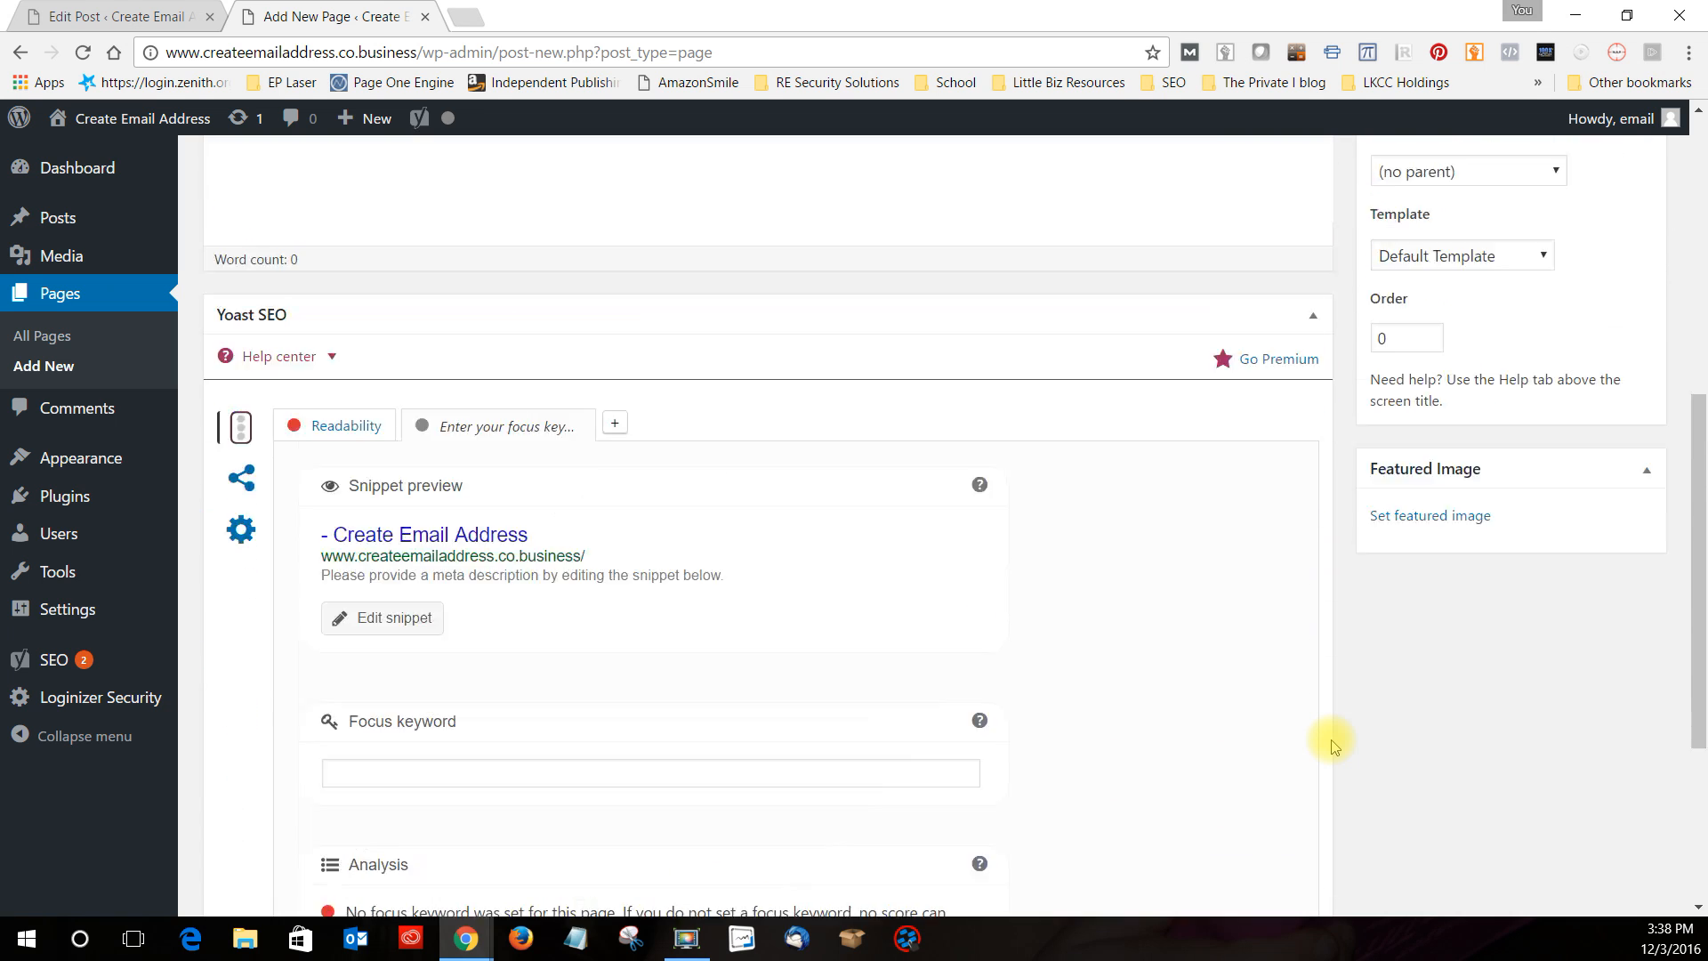
scroll(1331, 740, "up", 2)
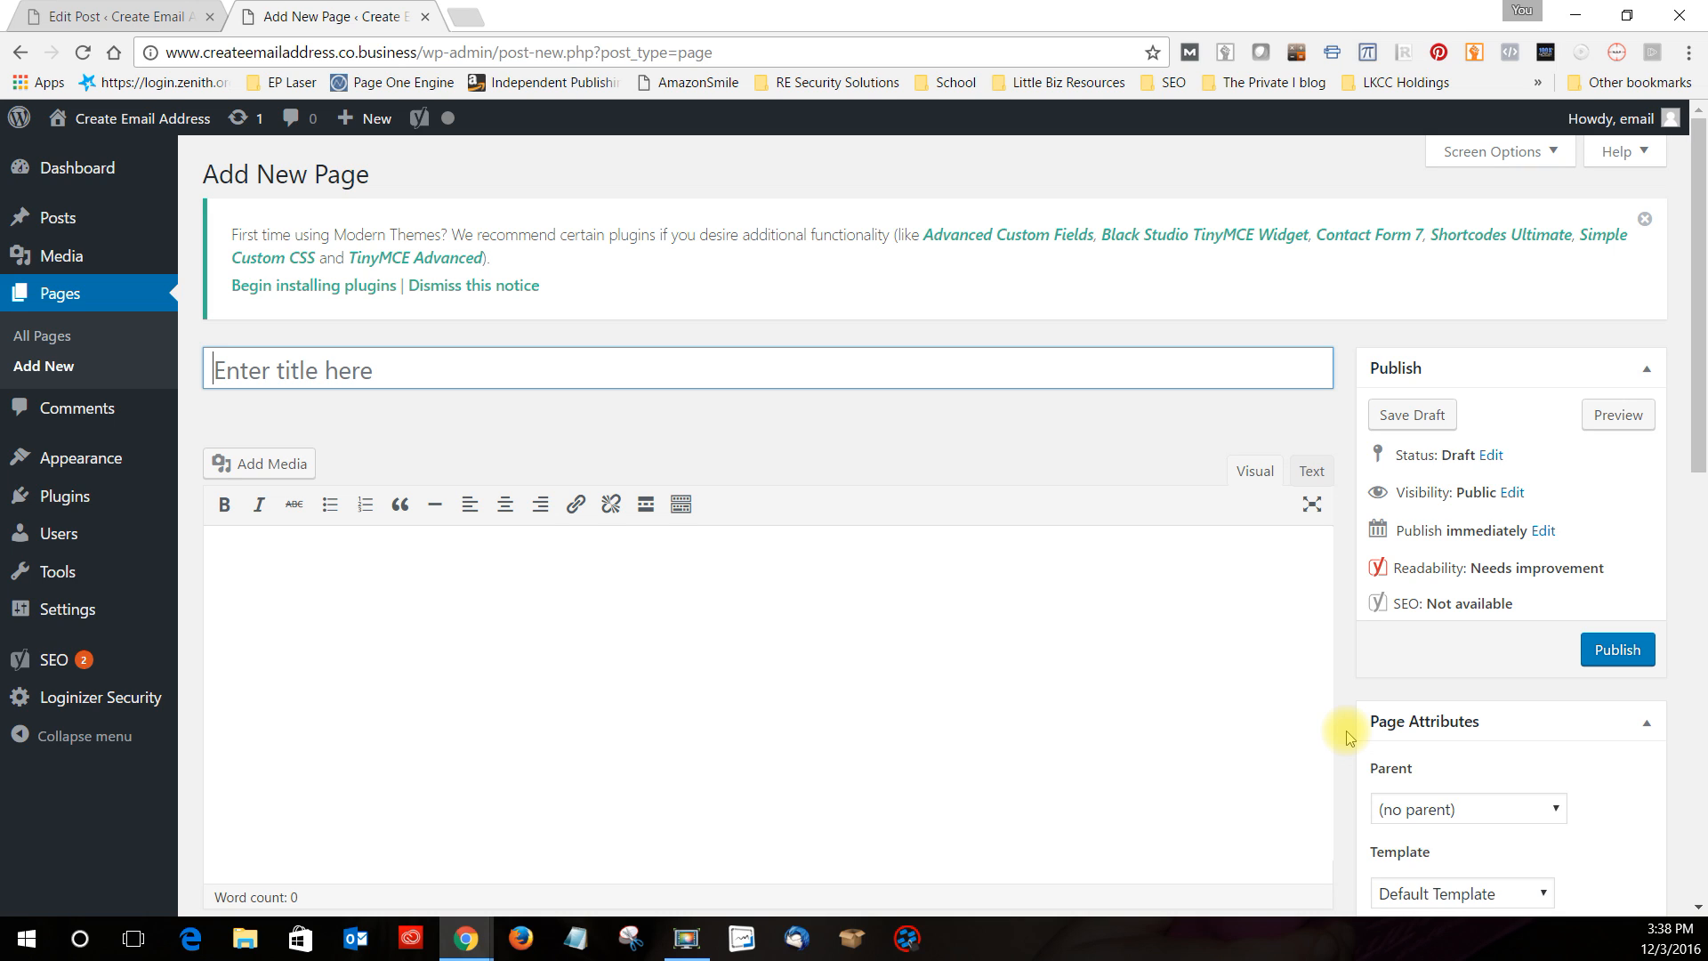
Review the installed plugins and the featured plugins available to add, plus the user, tool and settings options
left_click(50, 496)
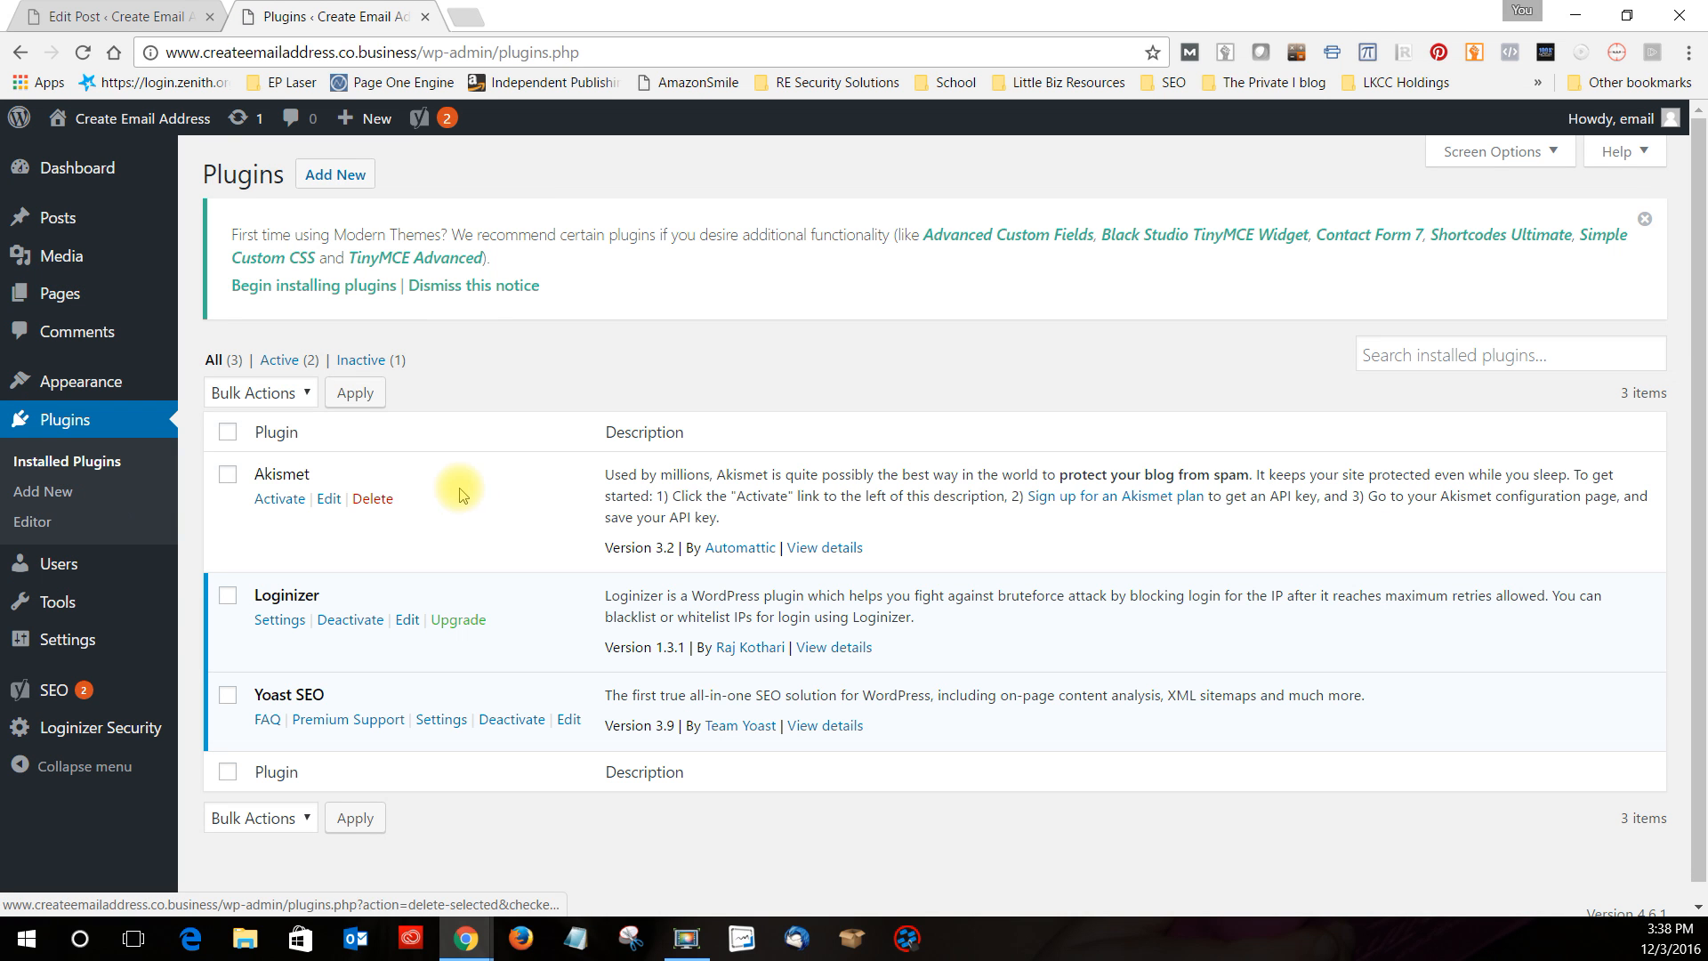
left_click(335, 174)
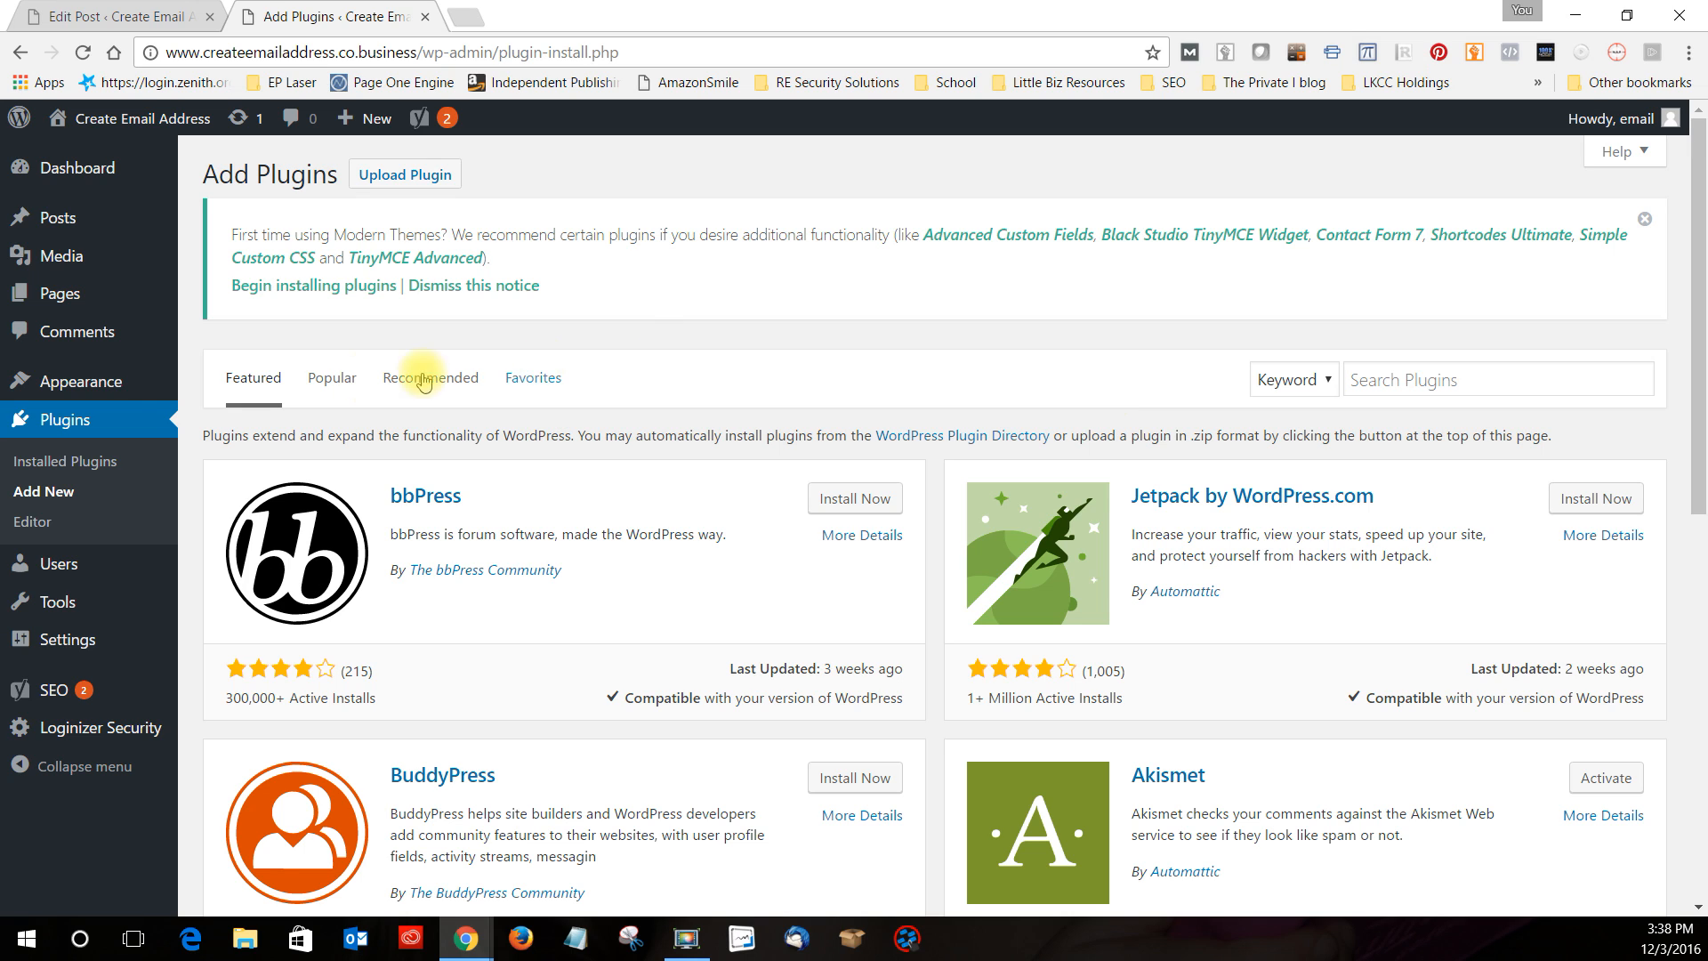
mouse_move(79, 396)
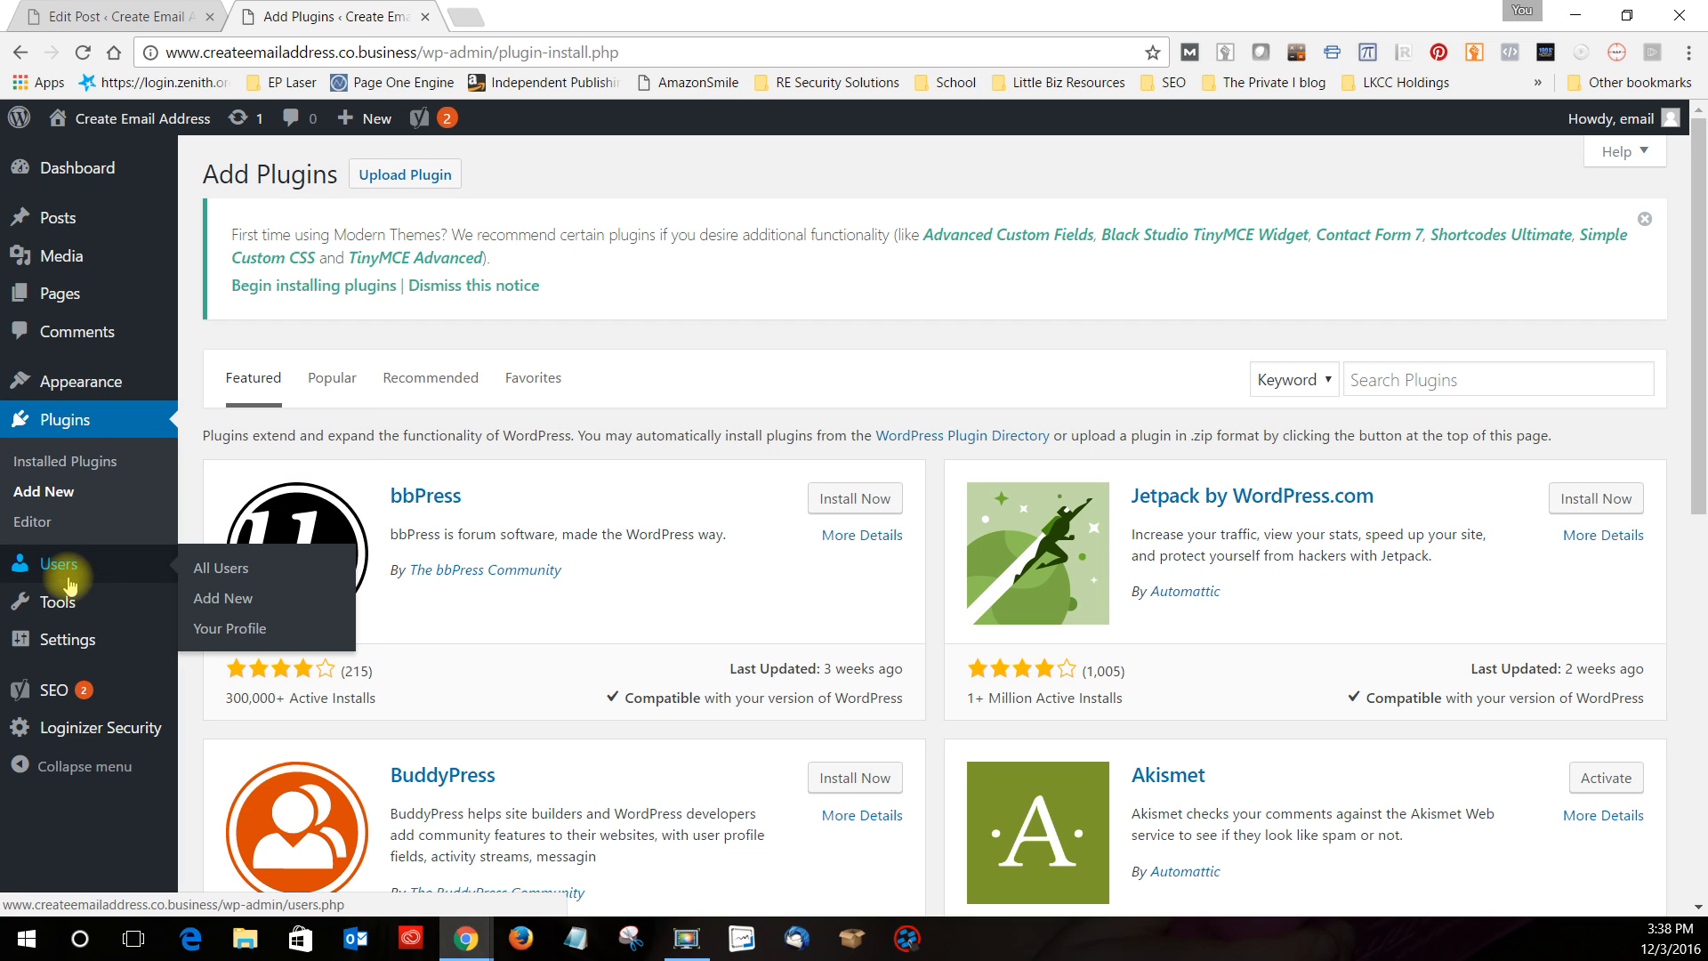
mouse_move(64, 614)
mouse_move(61, 658)
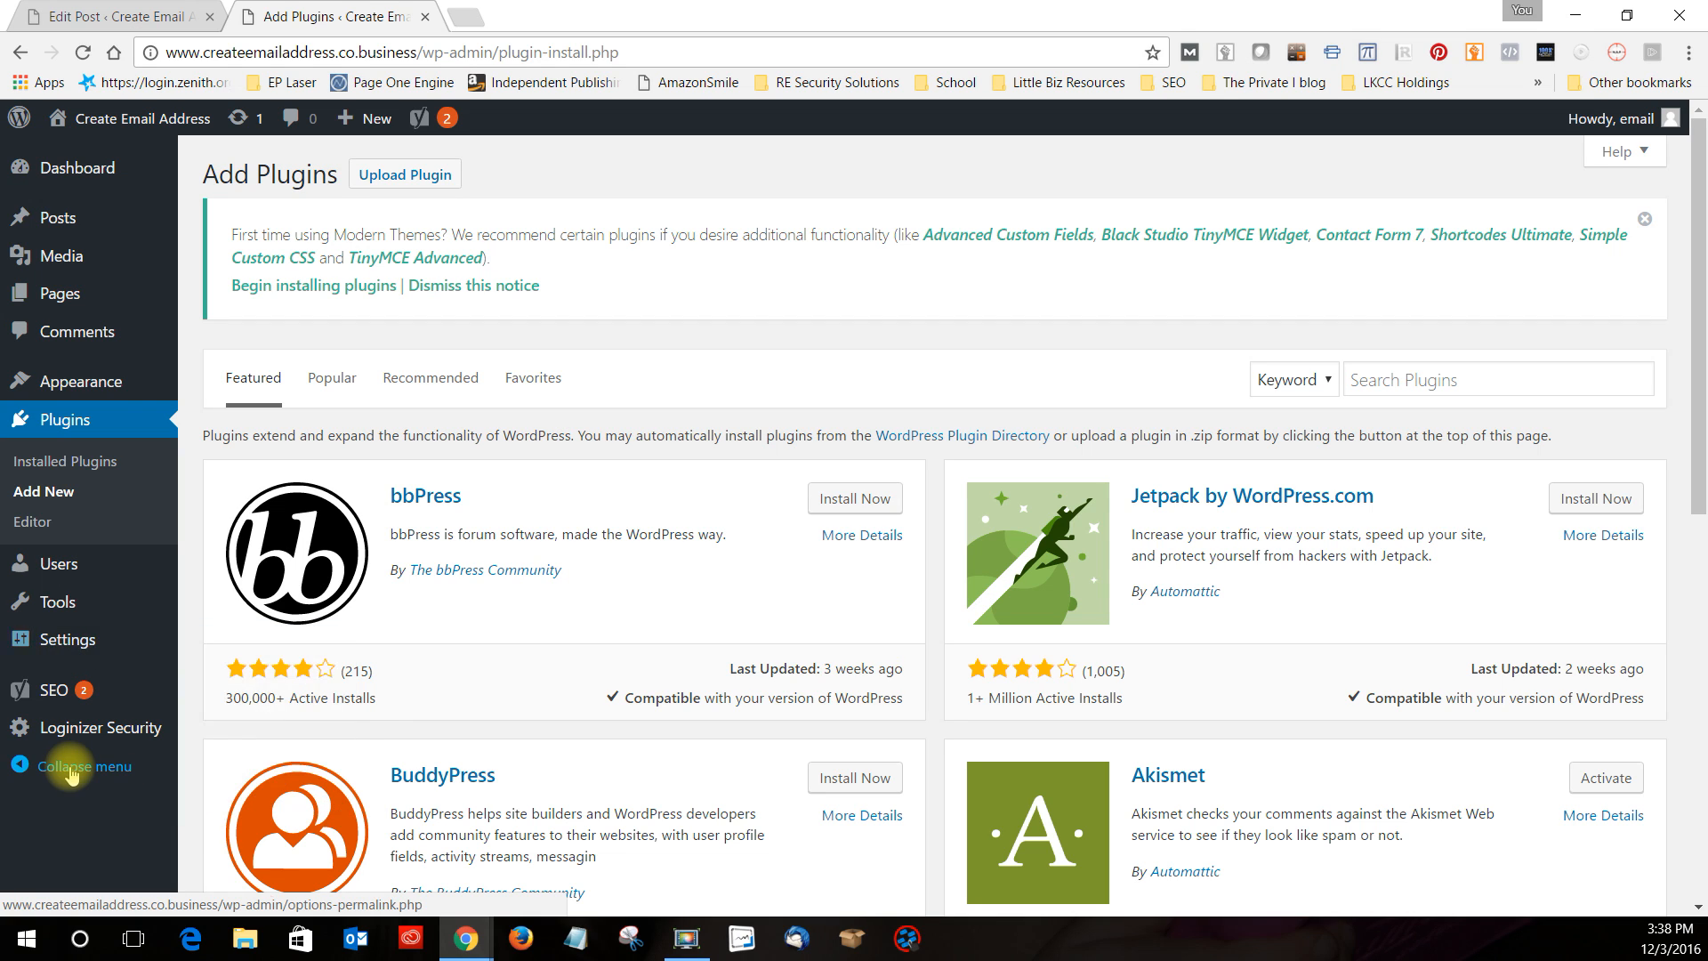
Open the Yoast SEO dashboard and review its problems and notifications
mouse_move(66, 745)
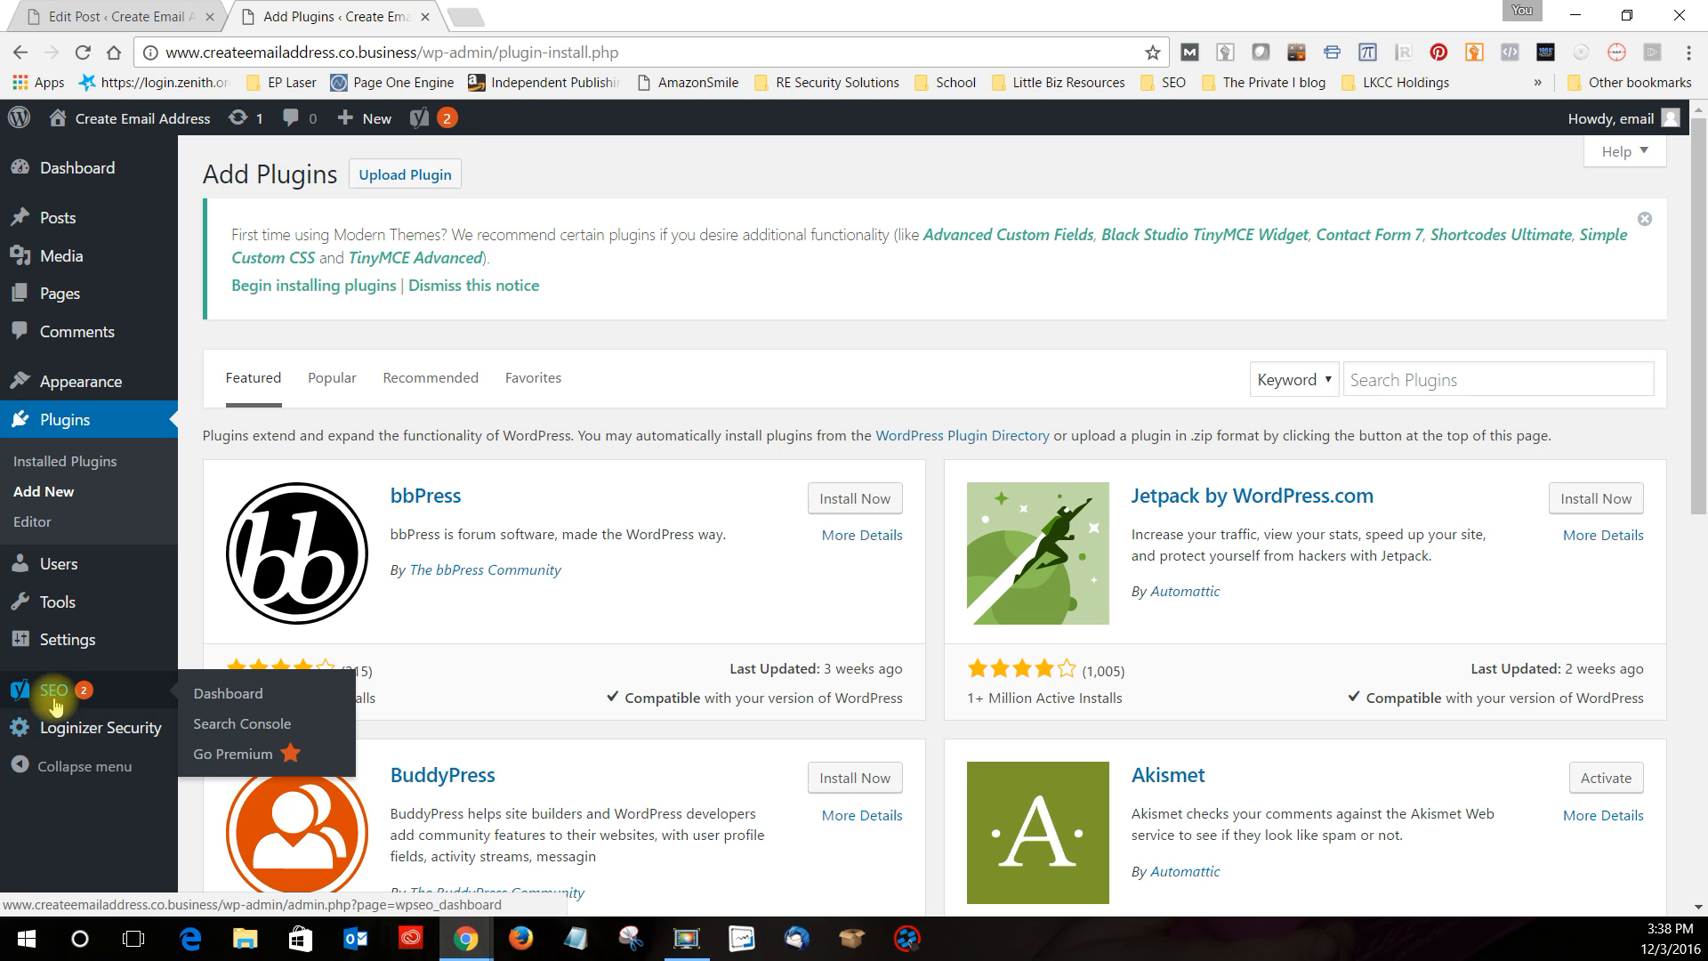
left_click(231, 694)
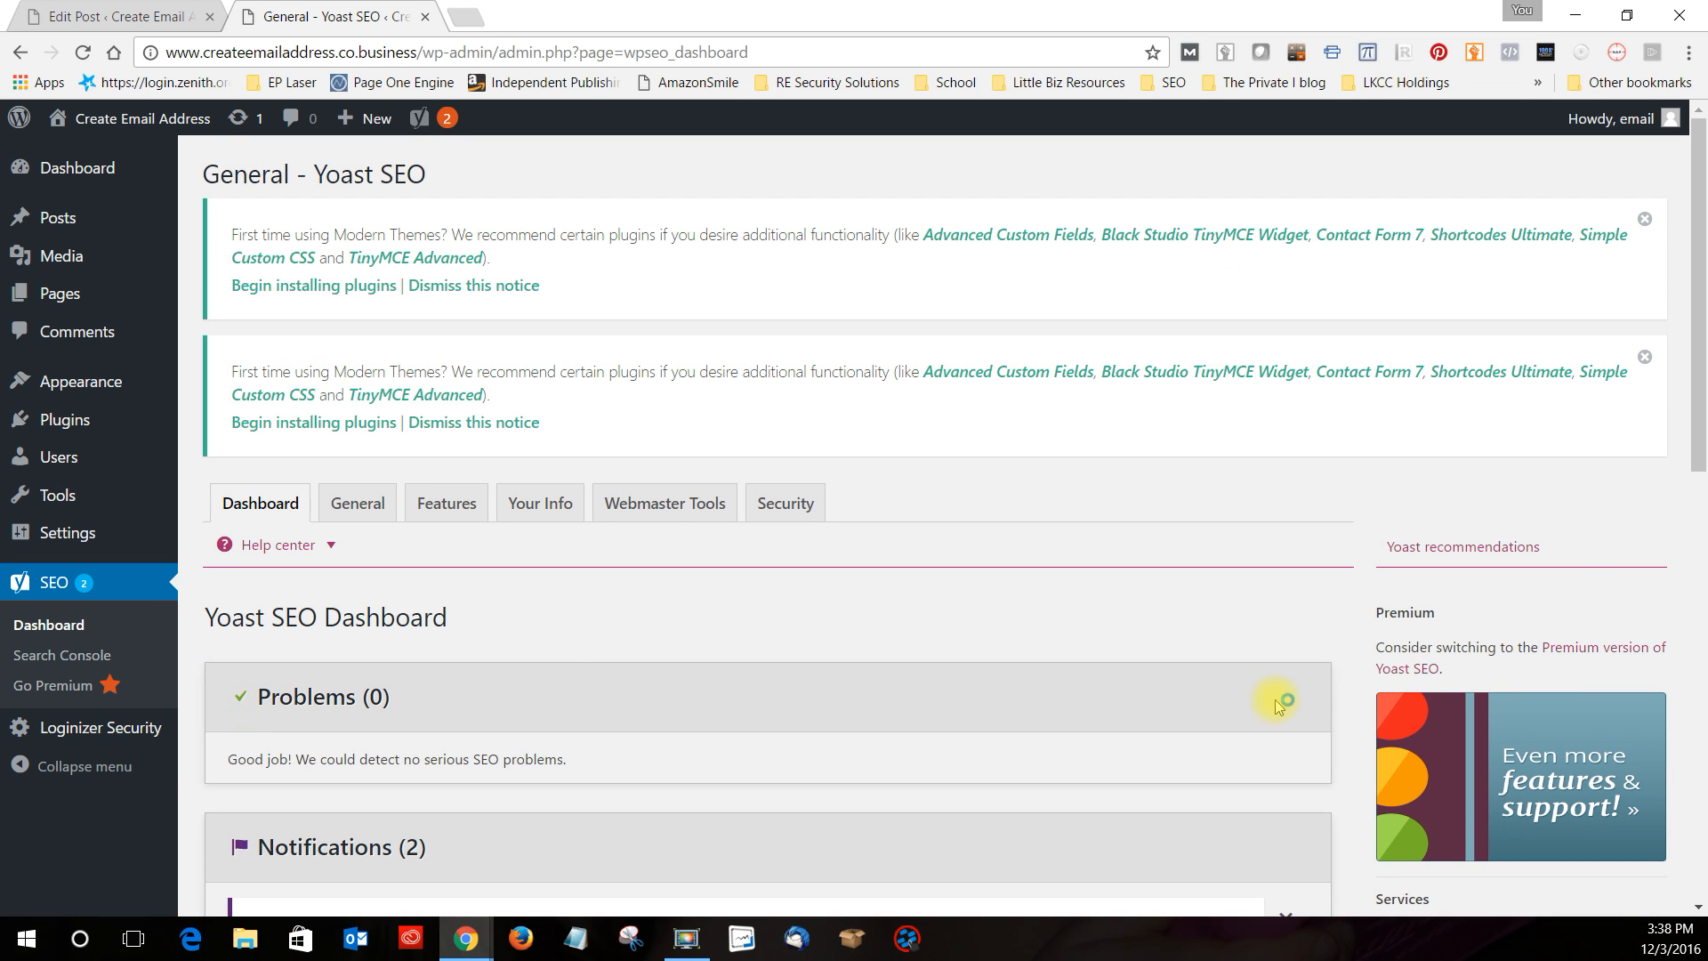
scroll(715, 596, "down", 3)
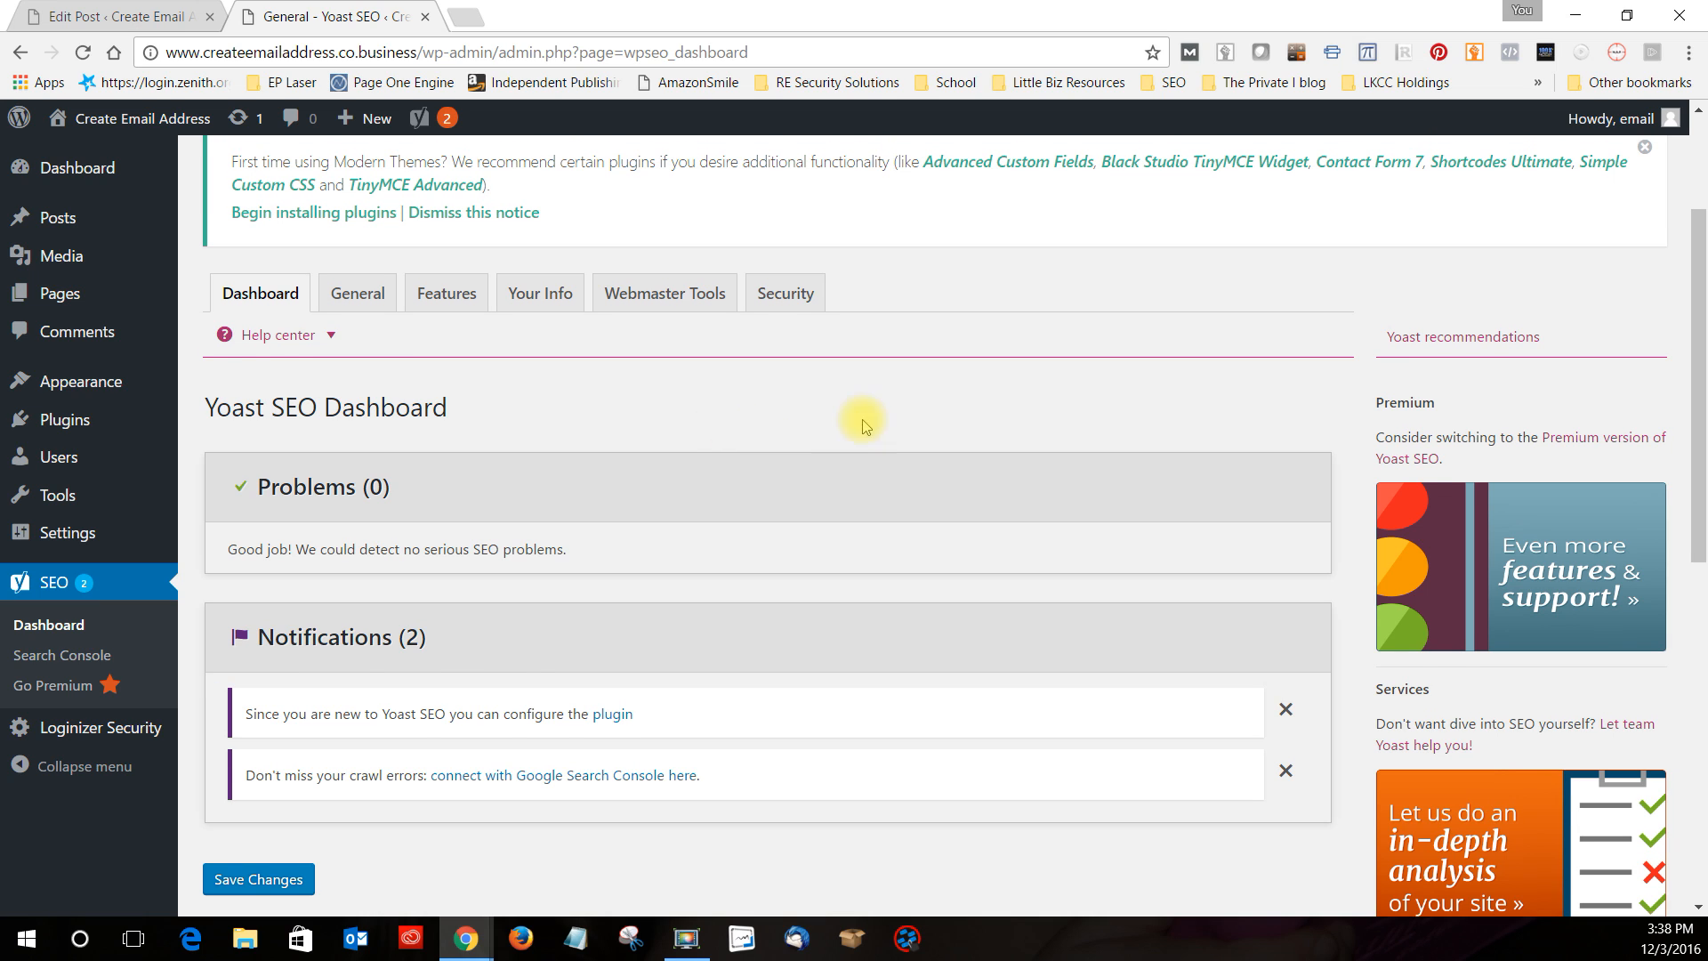
scroll(836, 419, "up", 3)
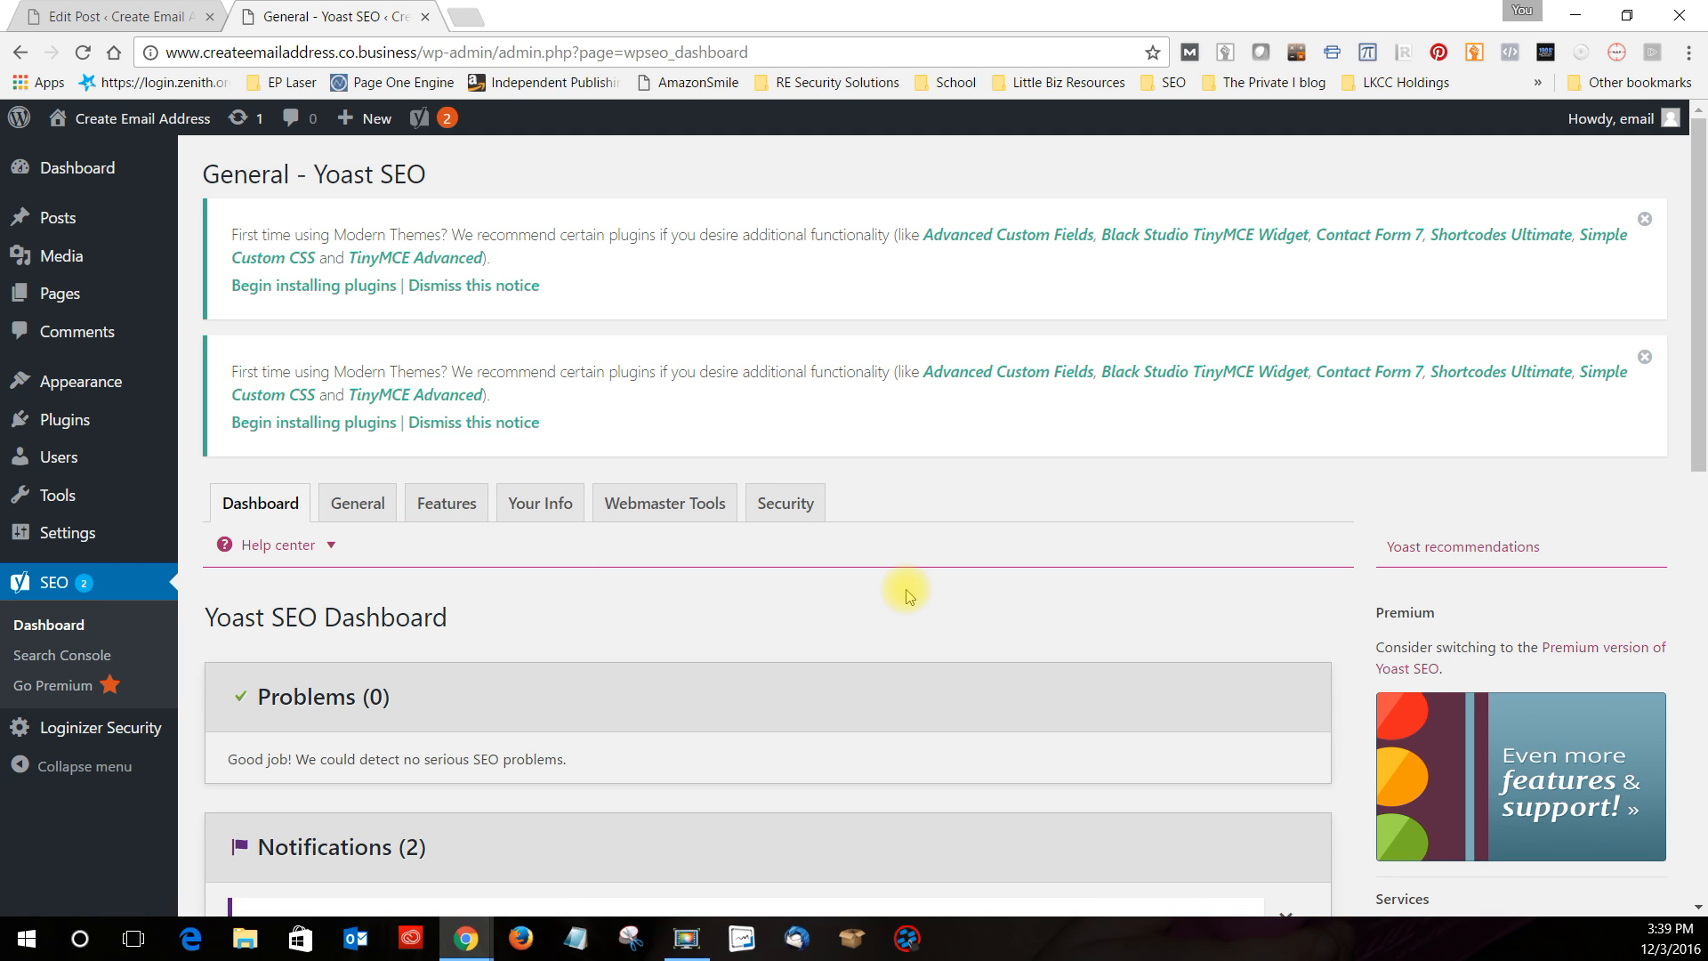
Review the site's General Settings, from site title and addresses through timezone, date and time formats to site language
mouse_move(65, 533)
left_click(222, 538)
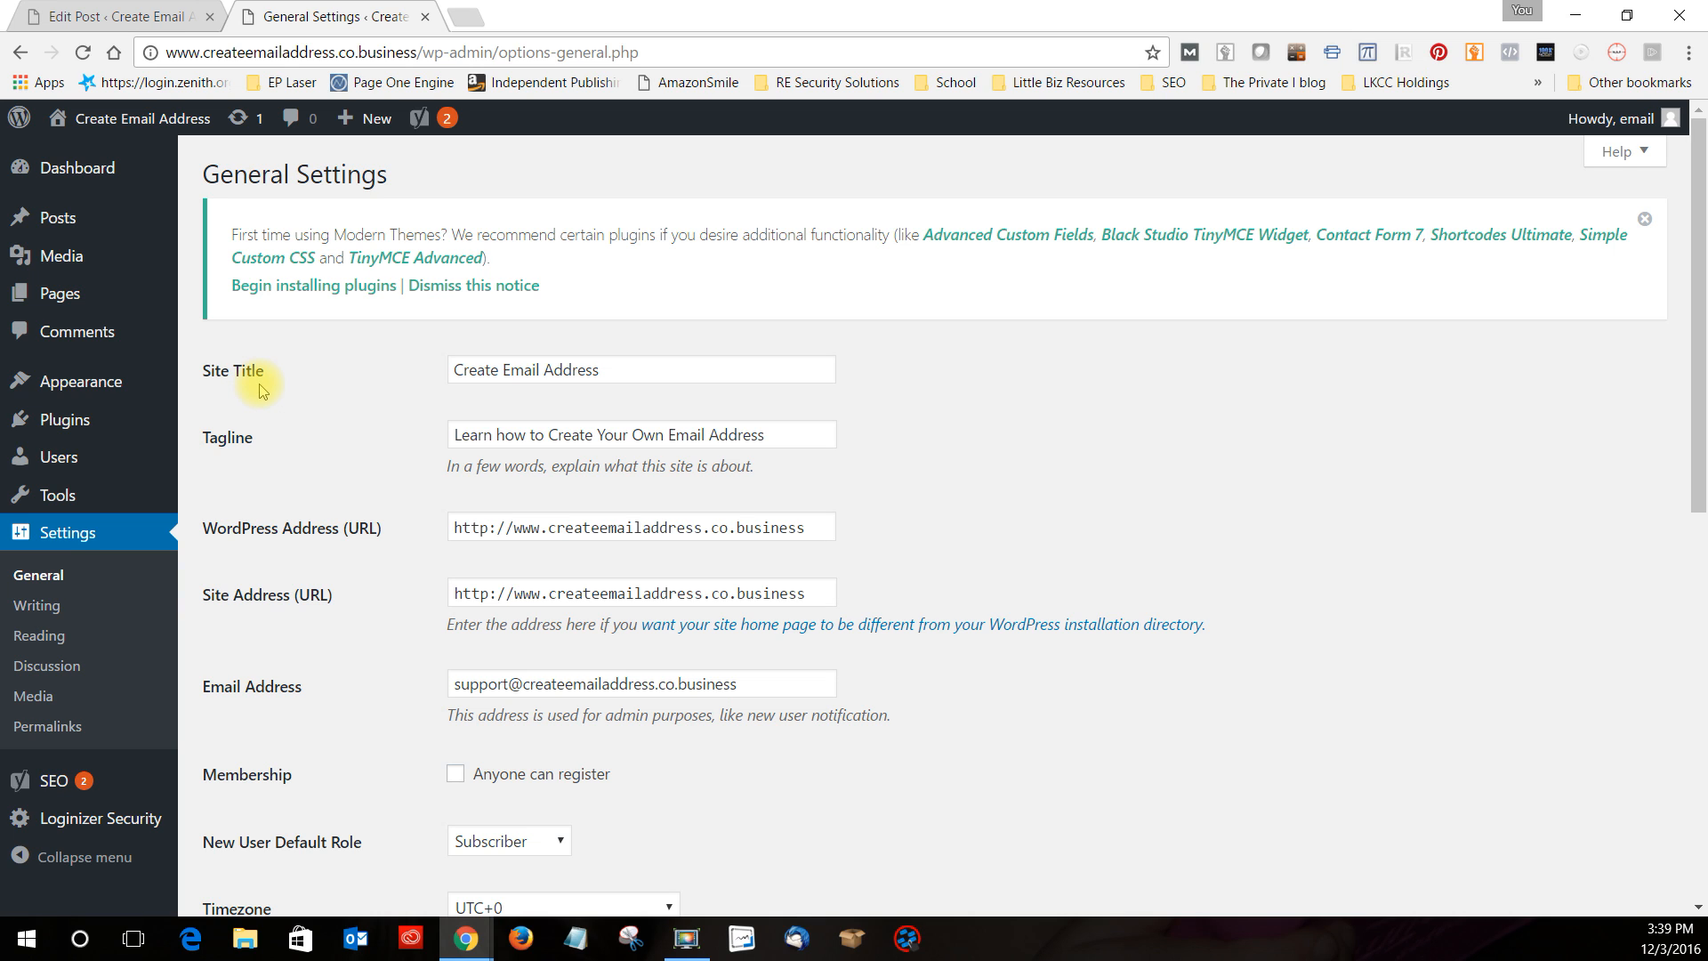
scroll(285, 507, "down", 1)
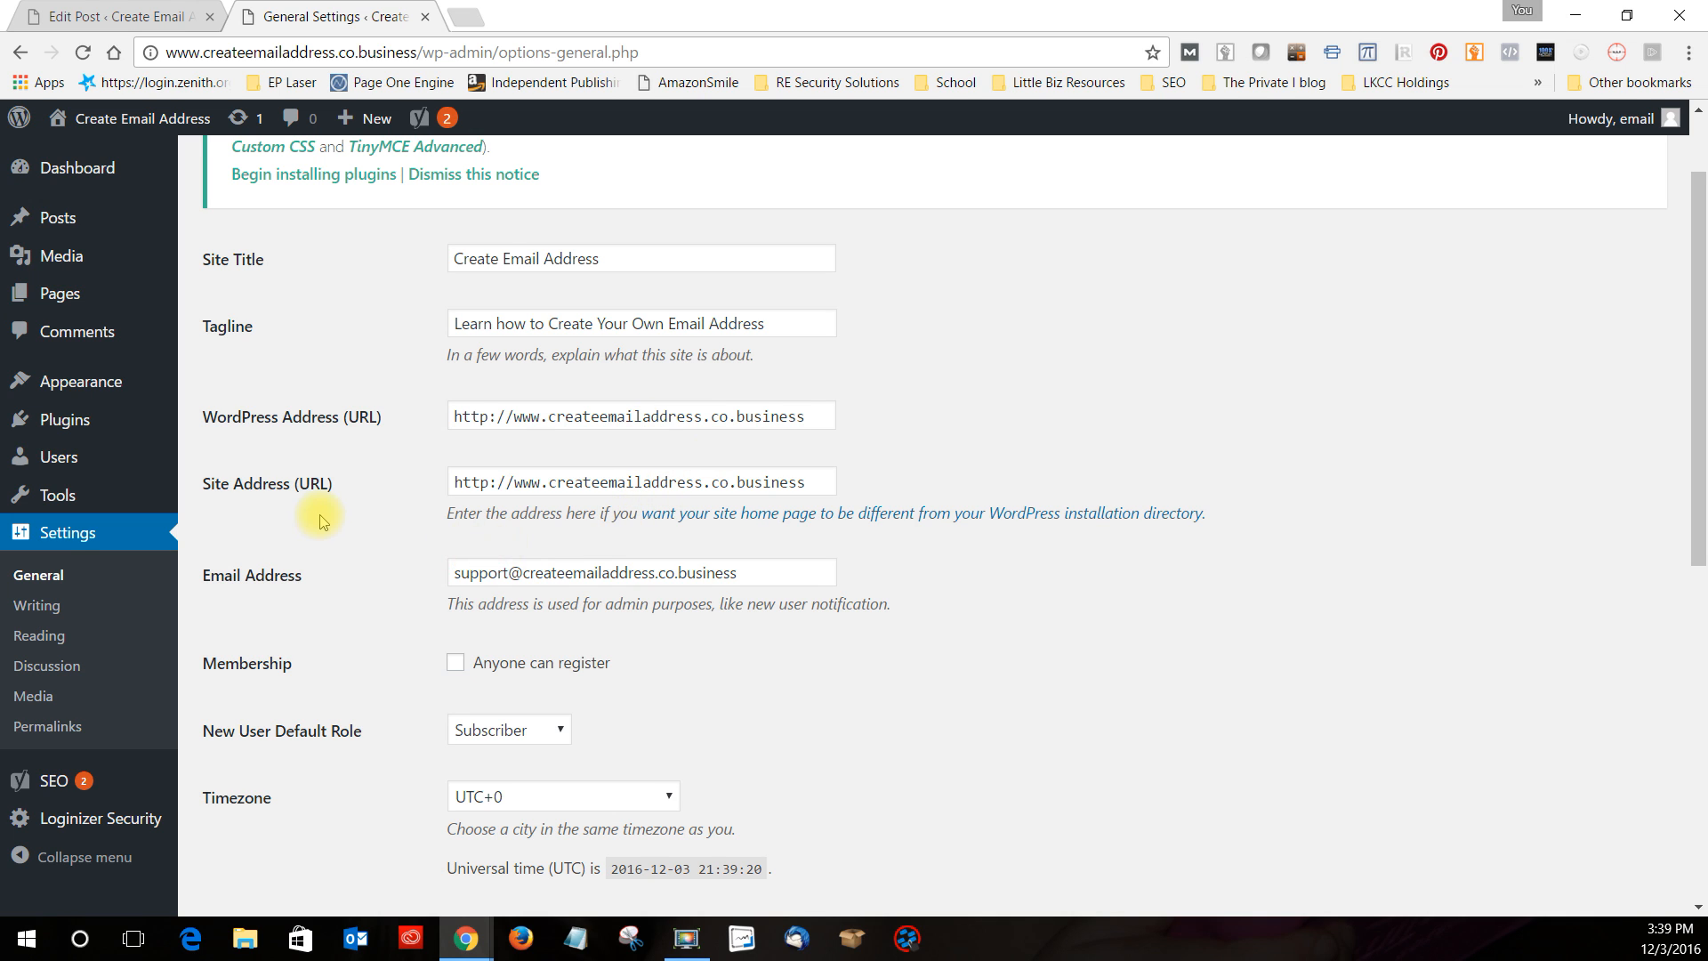
scroll(323, 521, "down", 1)
scroll(323, 520, "down", 1)
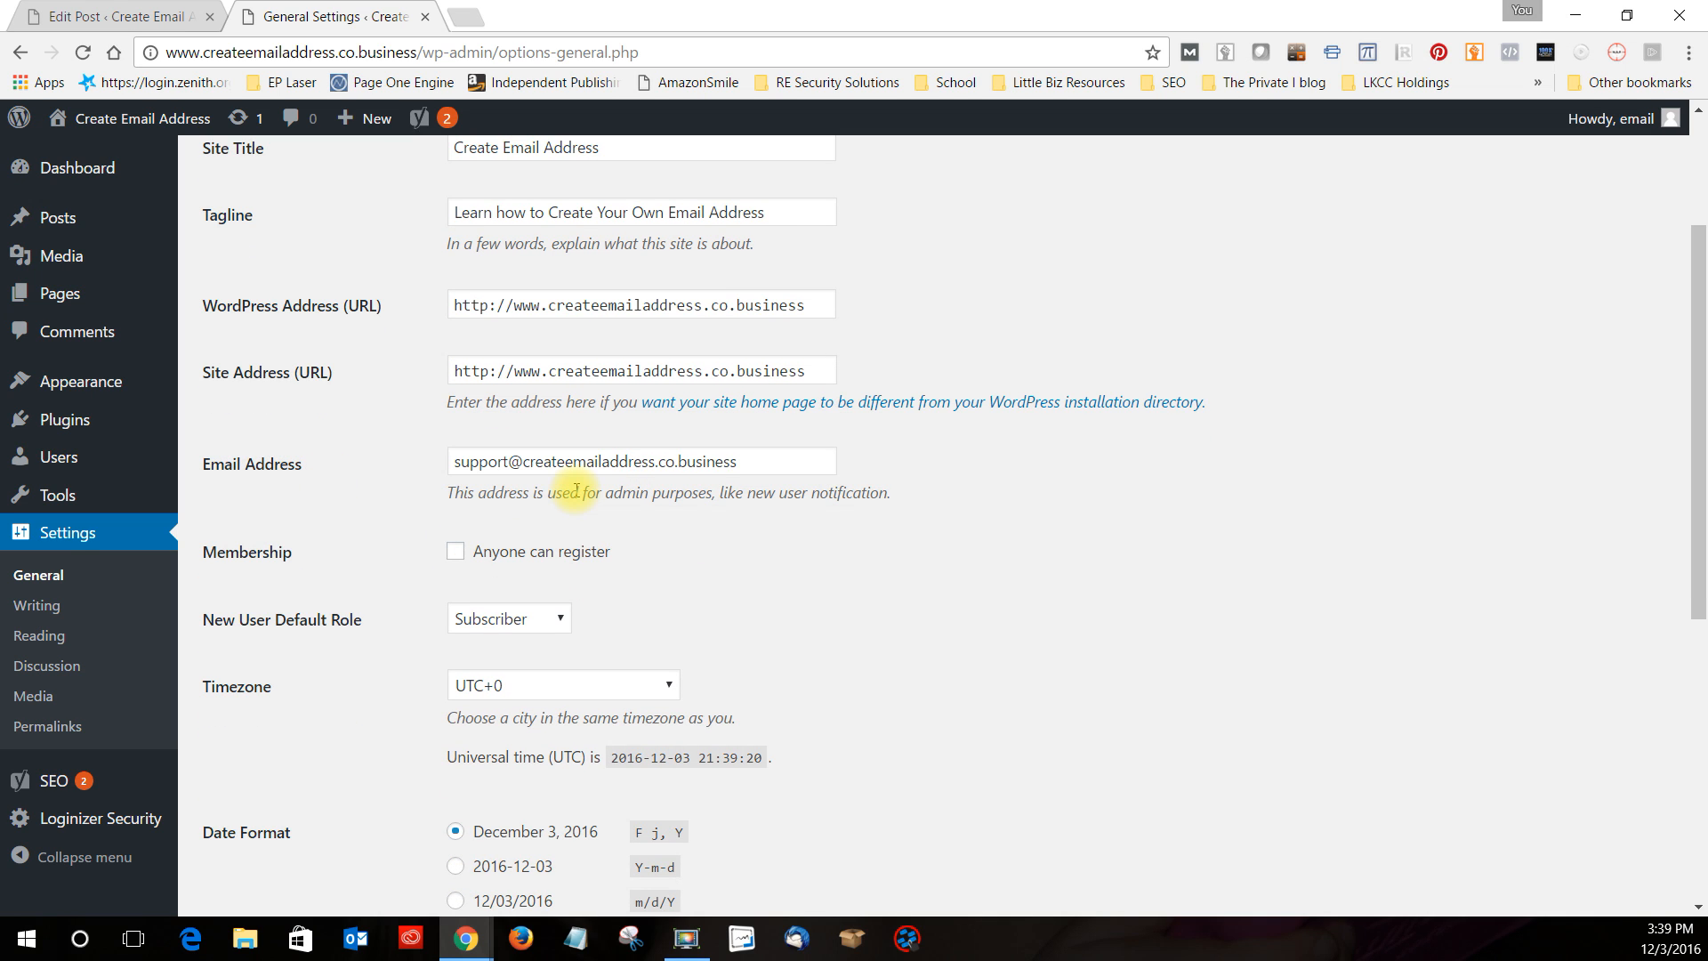
scroll(312, 558, "down", 1)
scroll(312, 559, "down", 1)
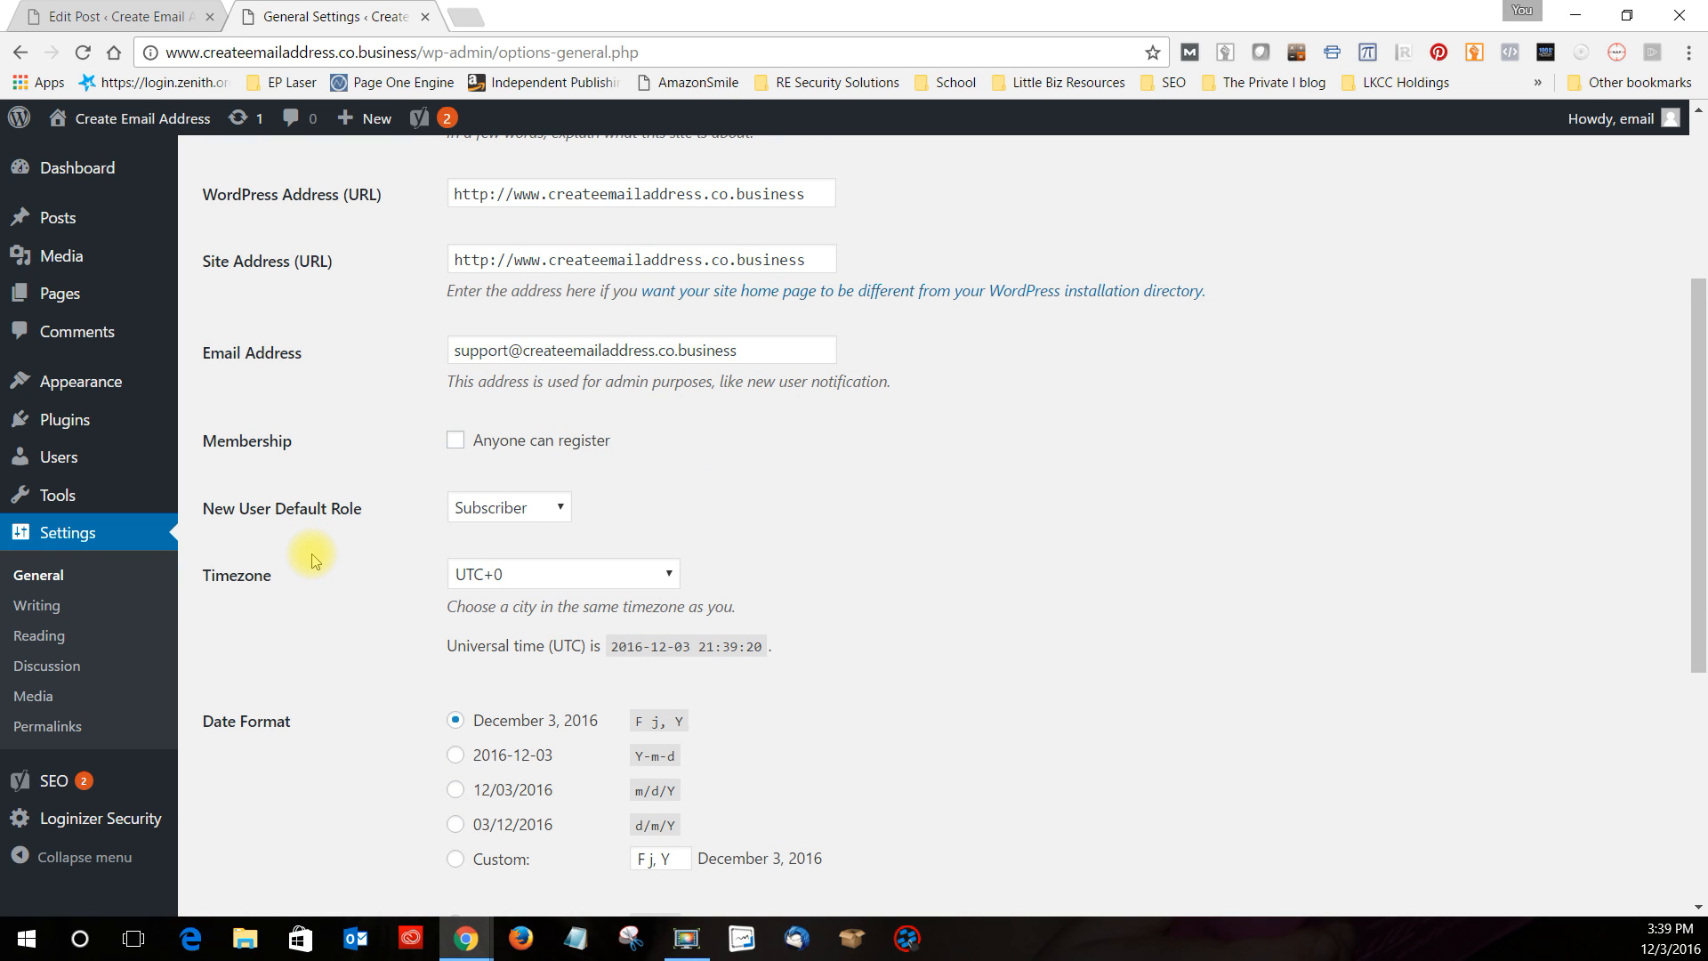
scroll(312, 559, "down", 2)
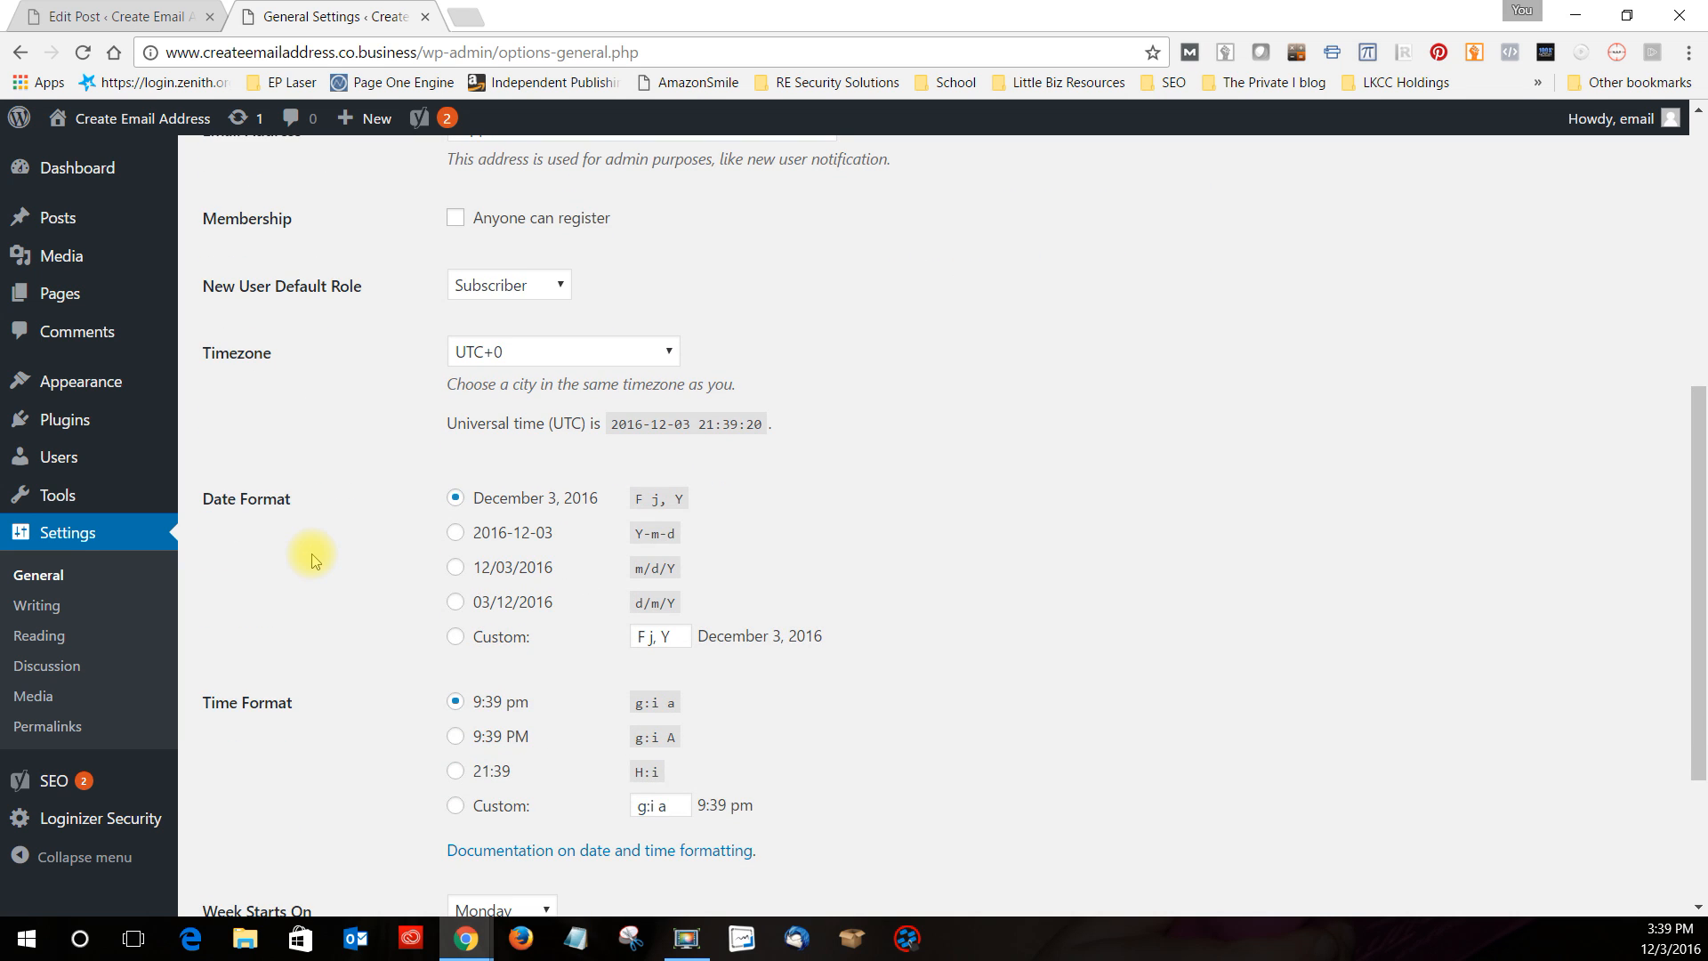
scroll(311, 558, "down", 2)
scroll(312, 558, "down", 1)
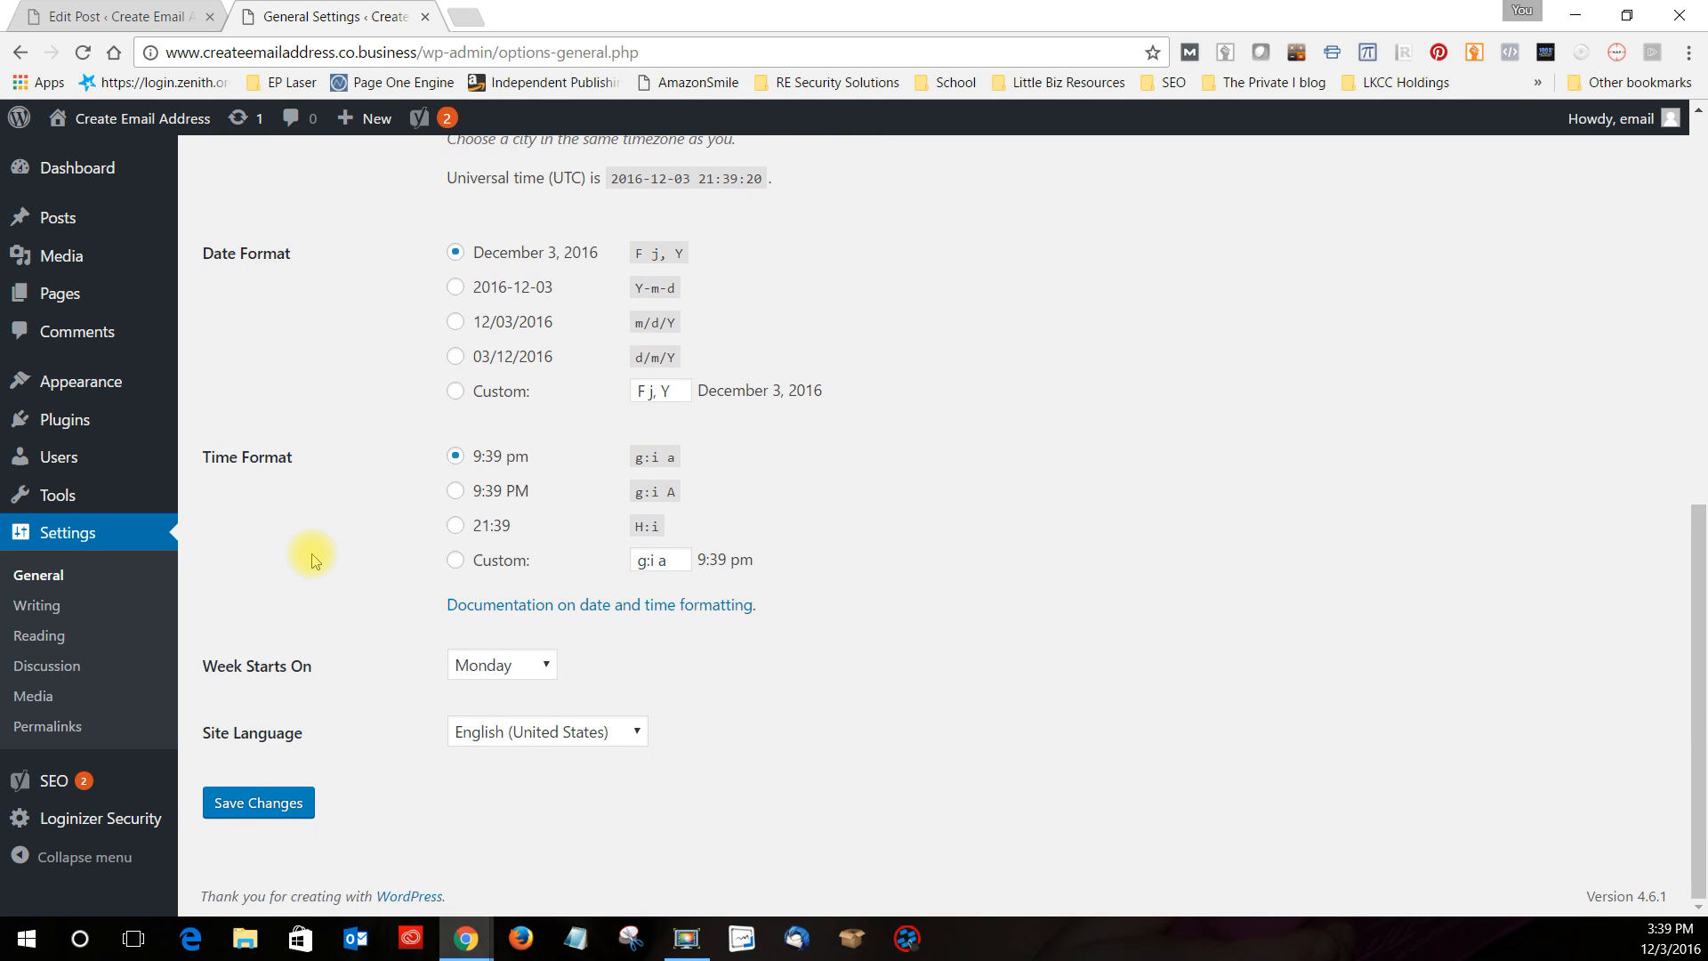
Review the Writing Settings, including the default post category choices, post via email and update services
left_click(36, 605)
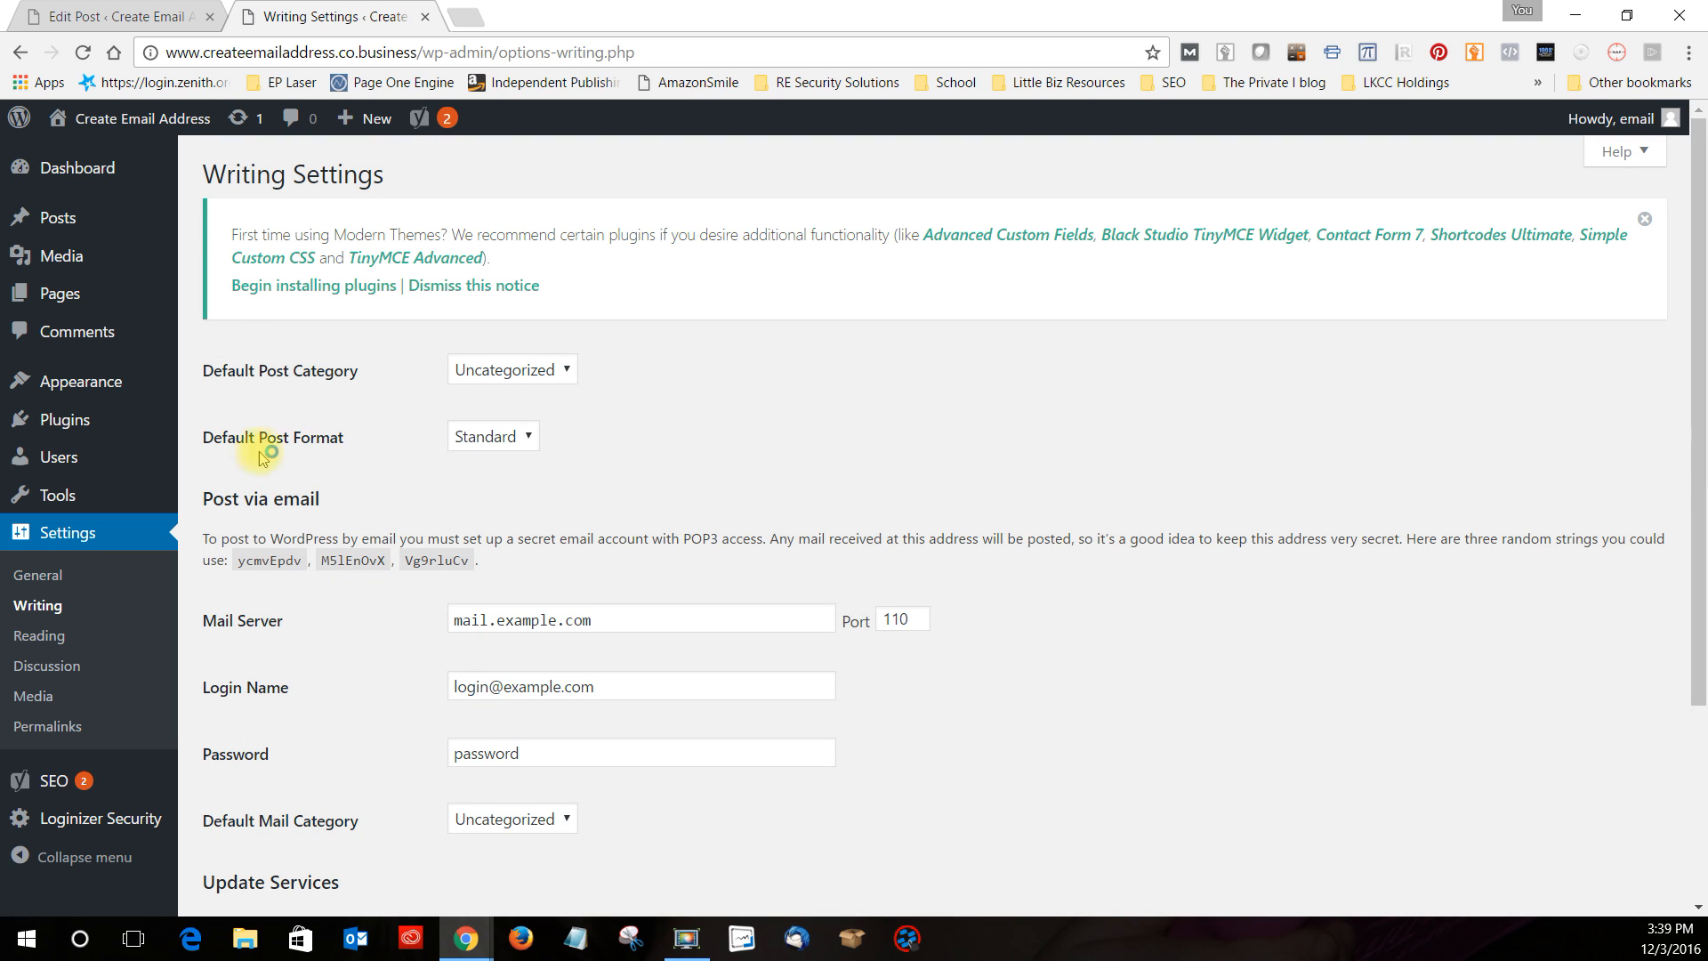
left_click(566, 377)
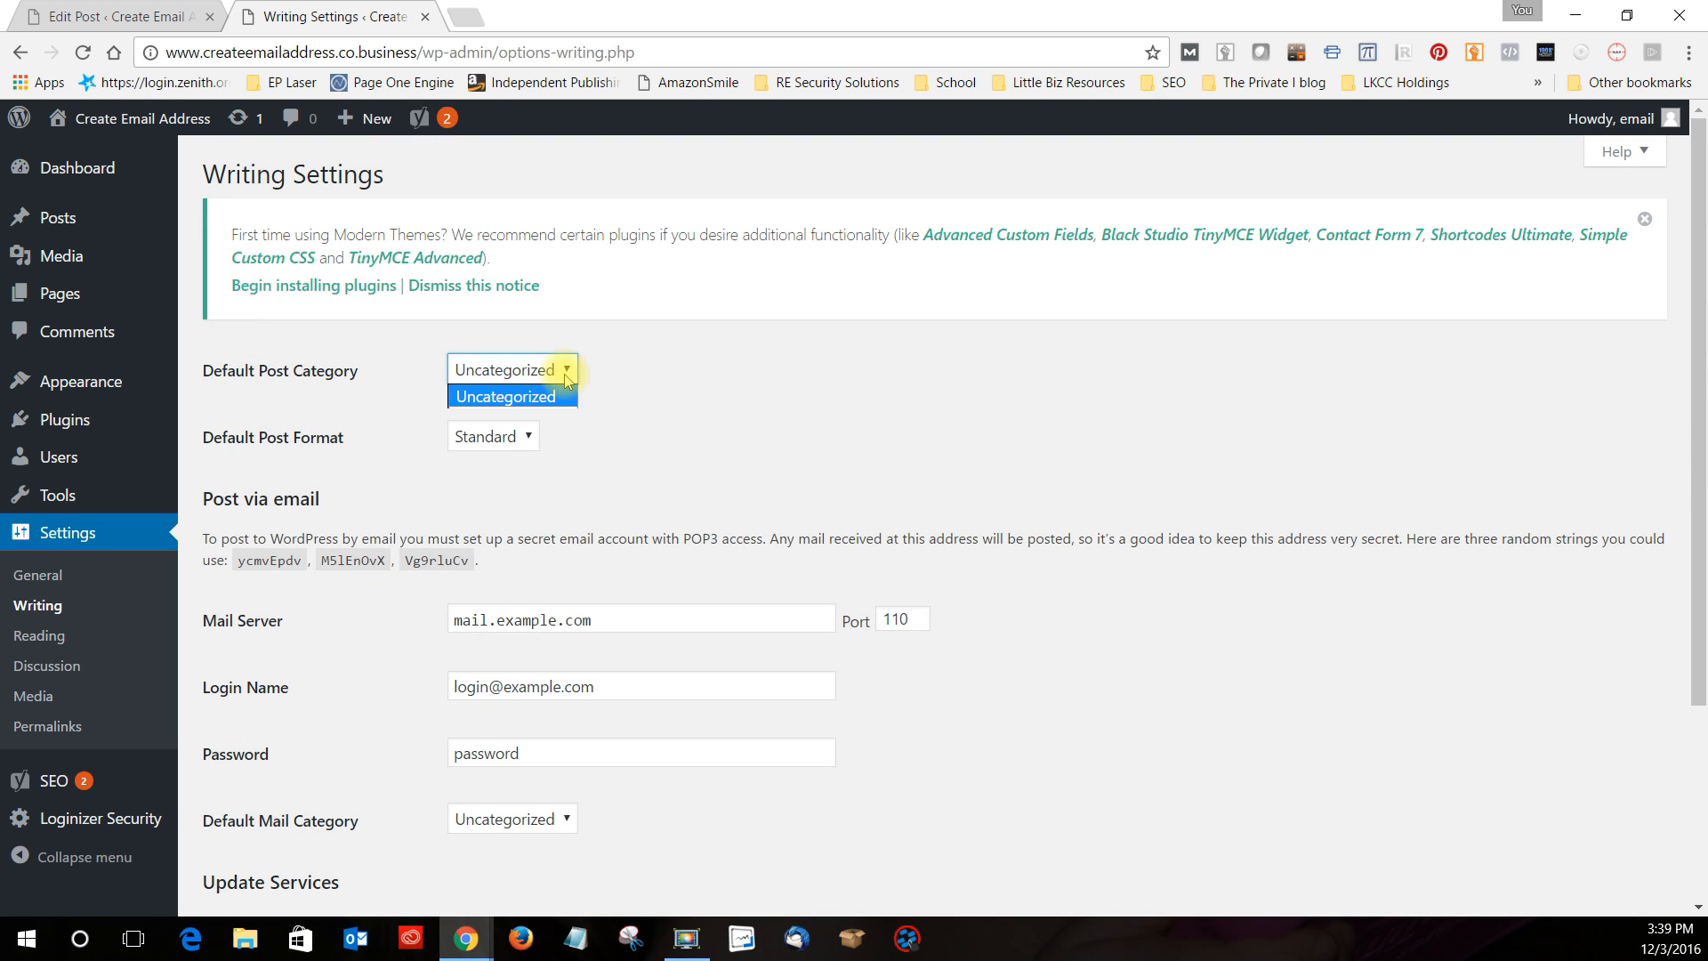
left_click(565, 377)
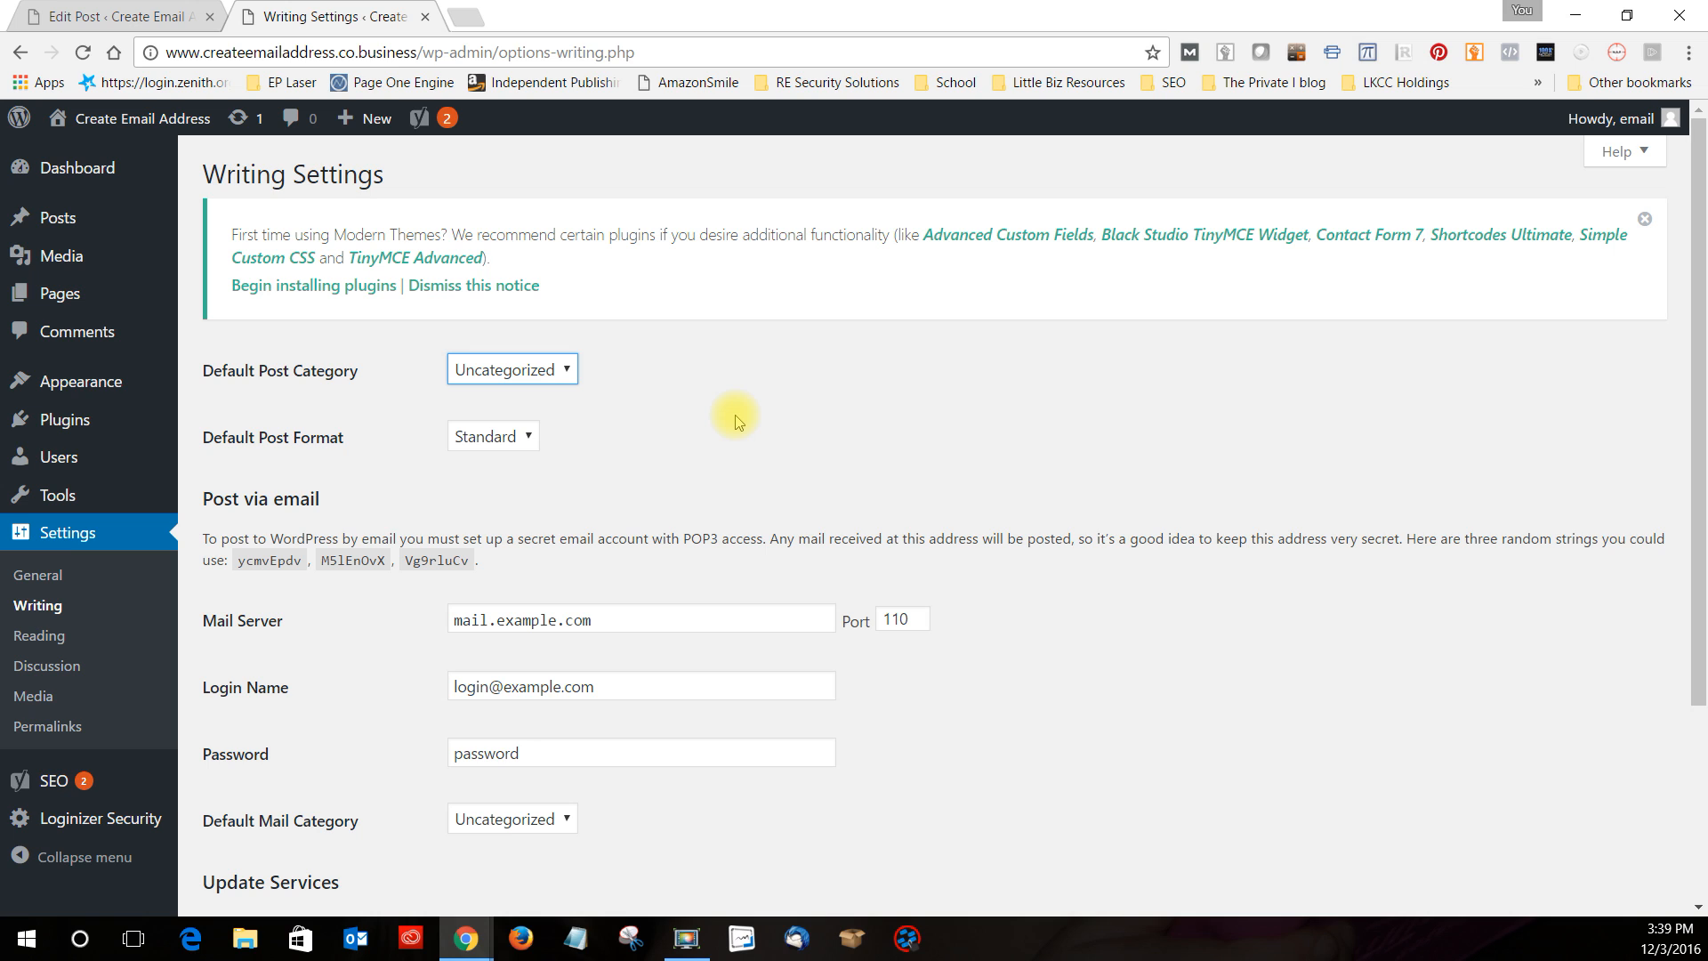
scroll(736, 422, "down", 1)
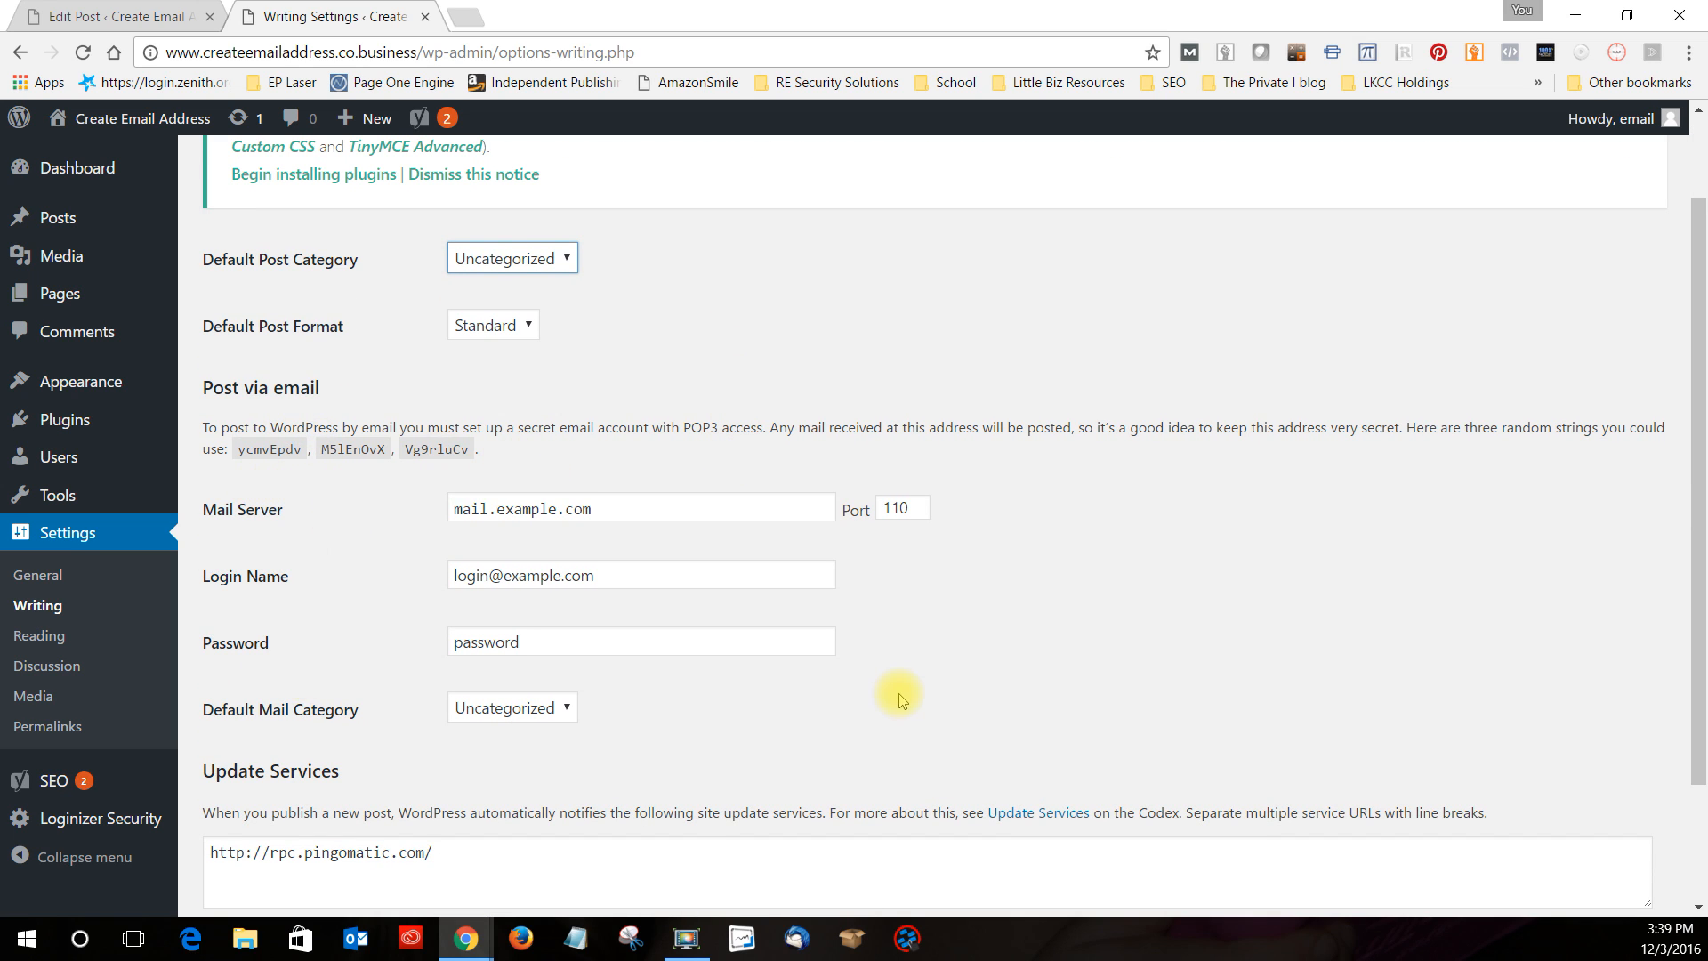
scroll(899, 691, "down", 2)
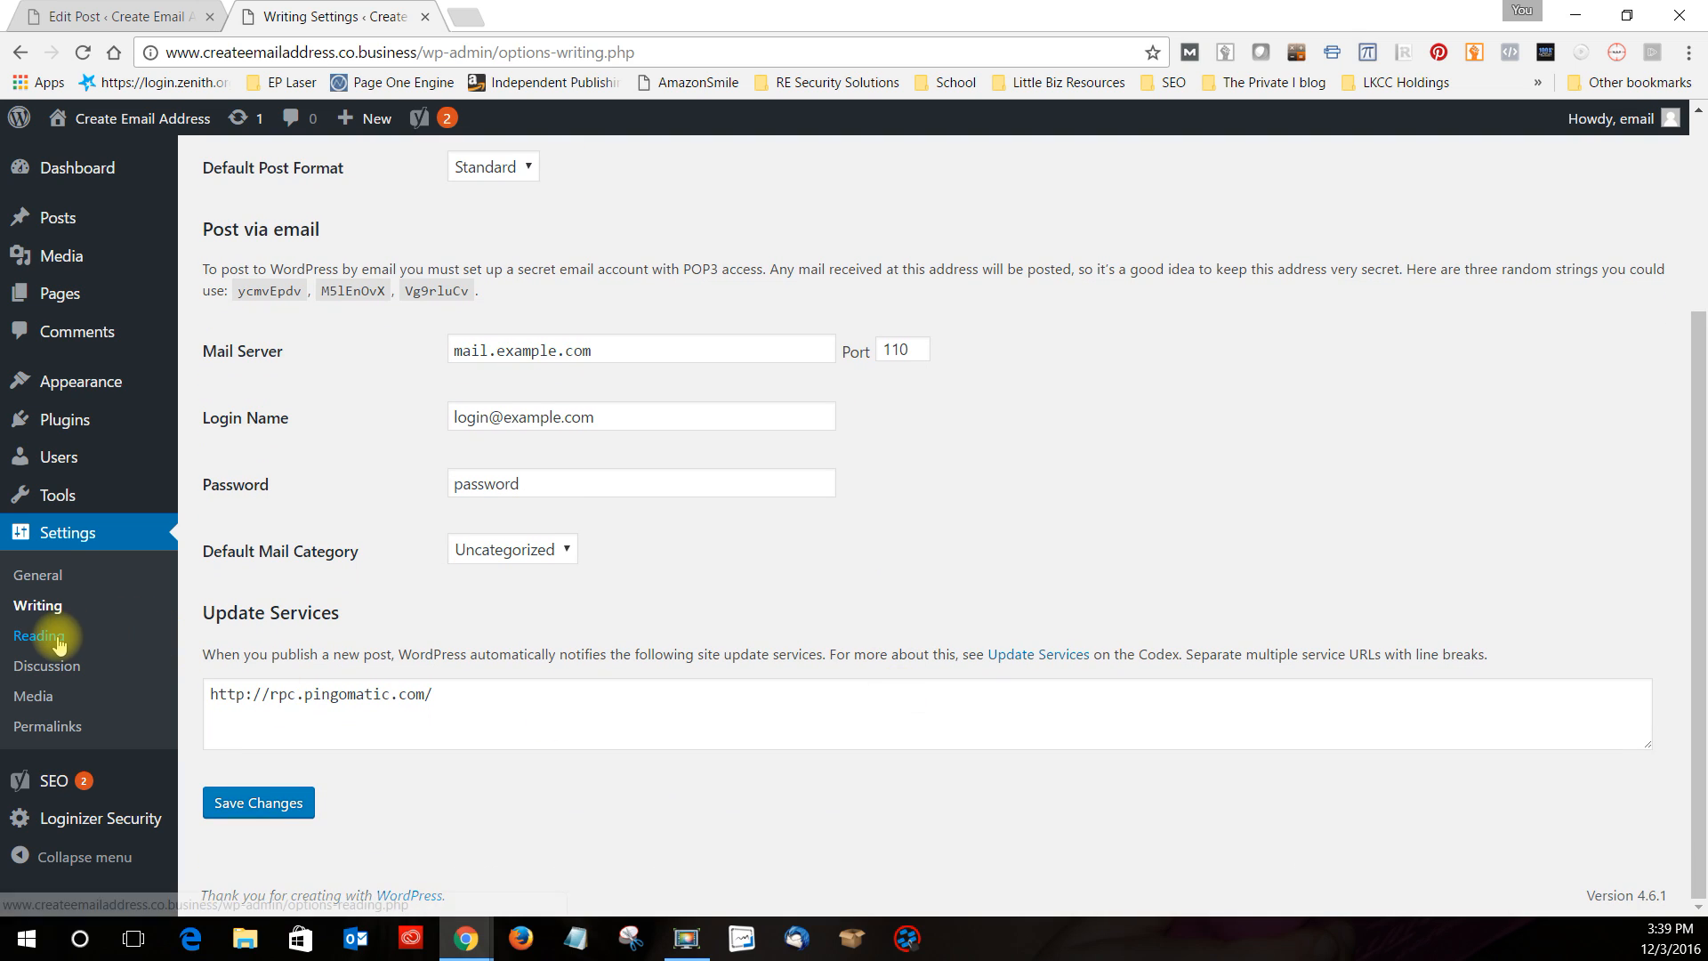
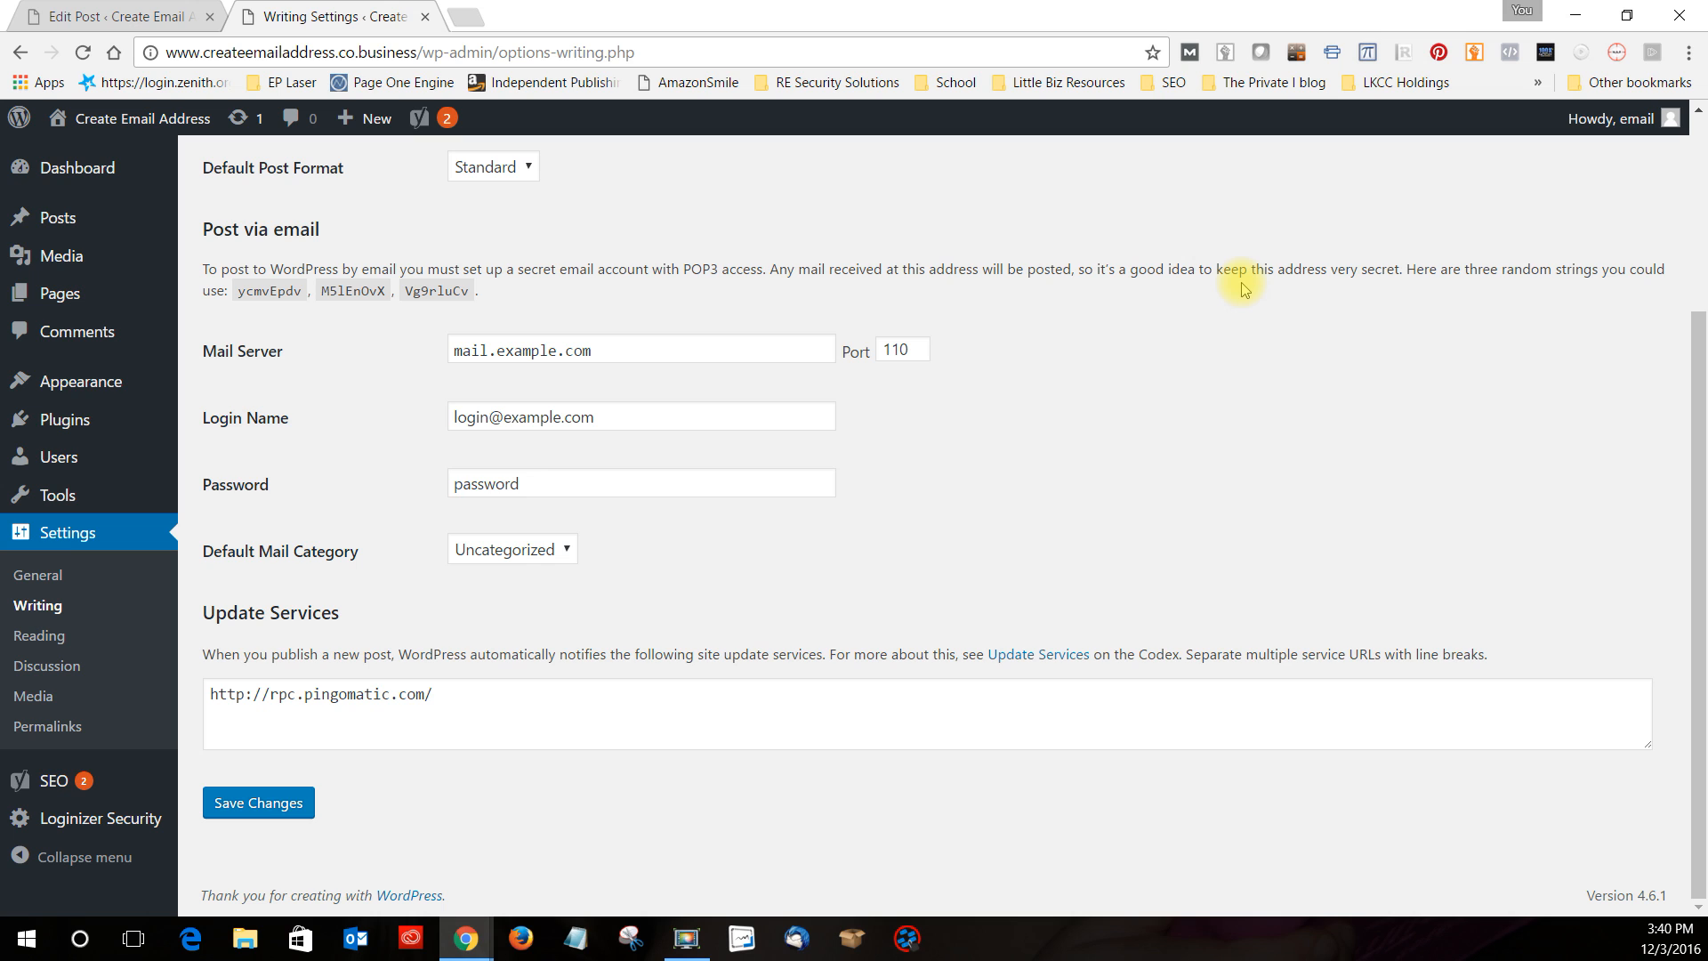
Open the WordPress Dashboard home and review its welcome links, activity, Yoast SEO overview and news sections
left_click(73, 172)
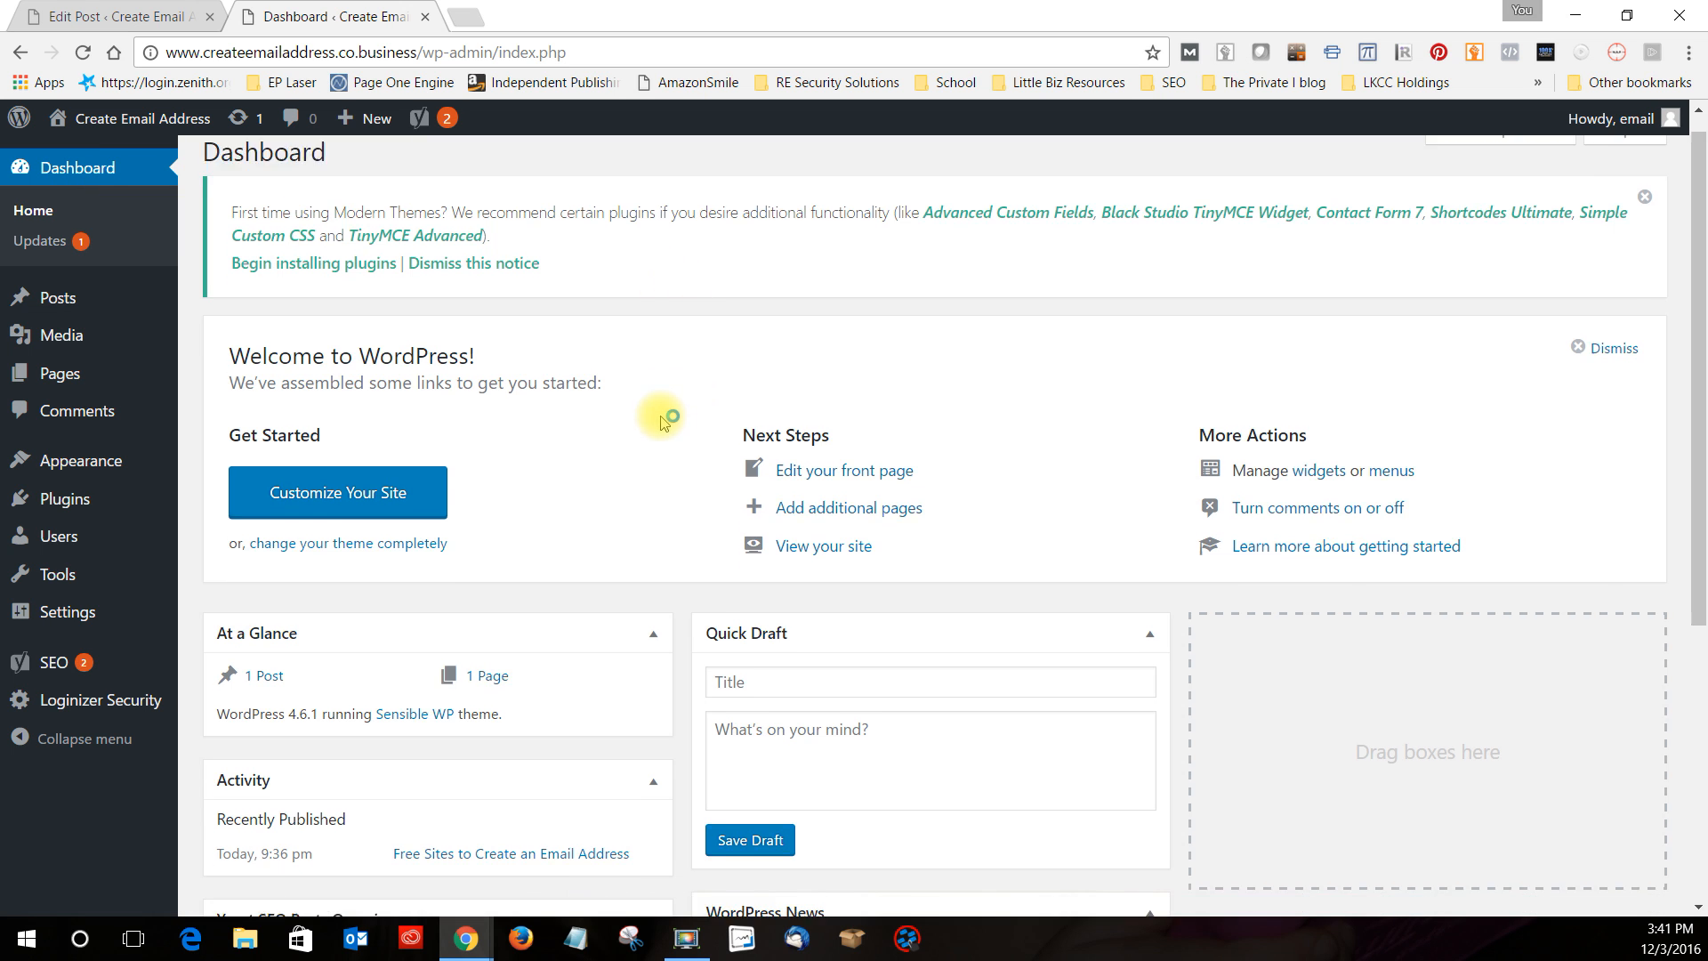
scroll(658, 413, "down", 5)
scroll(662, 423, "down", 1)
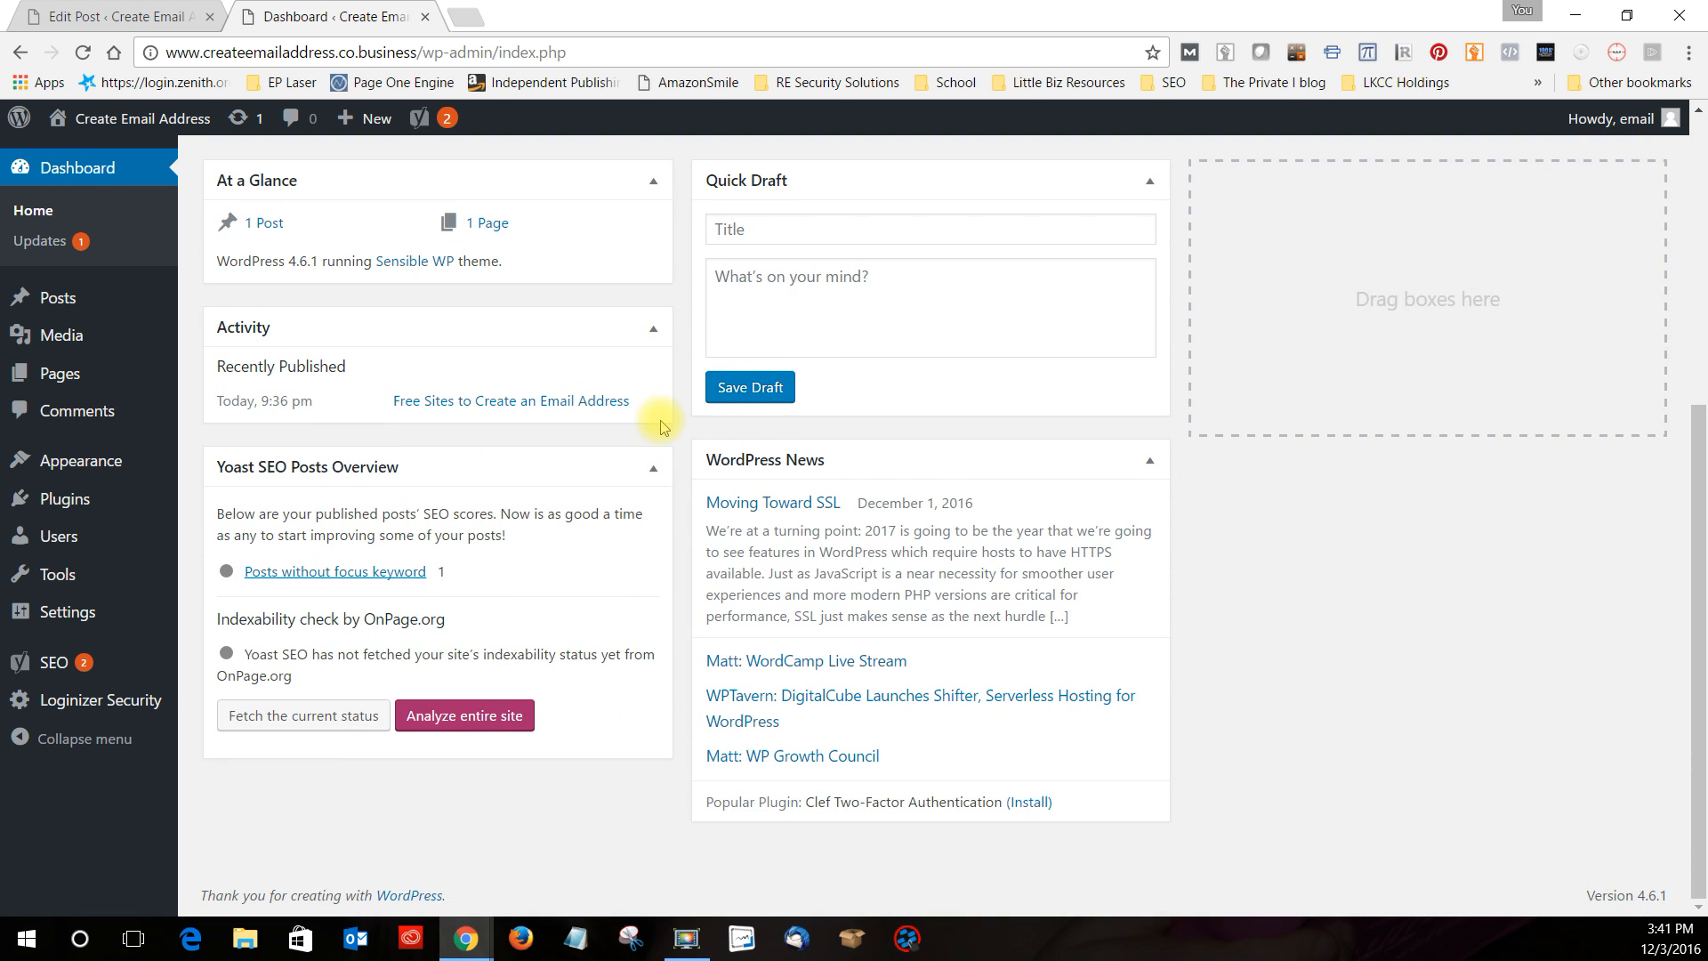
scroll(660, 425, "up", 5)
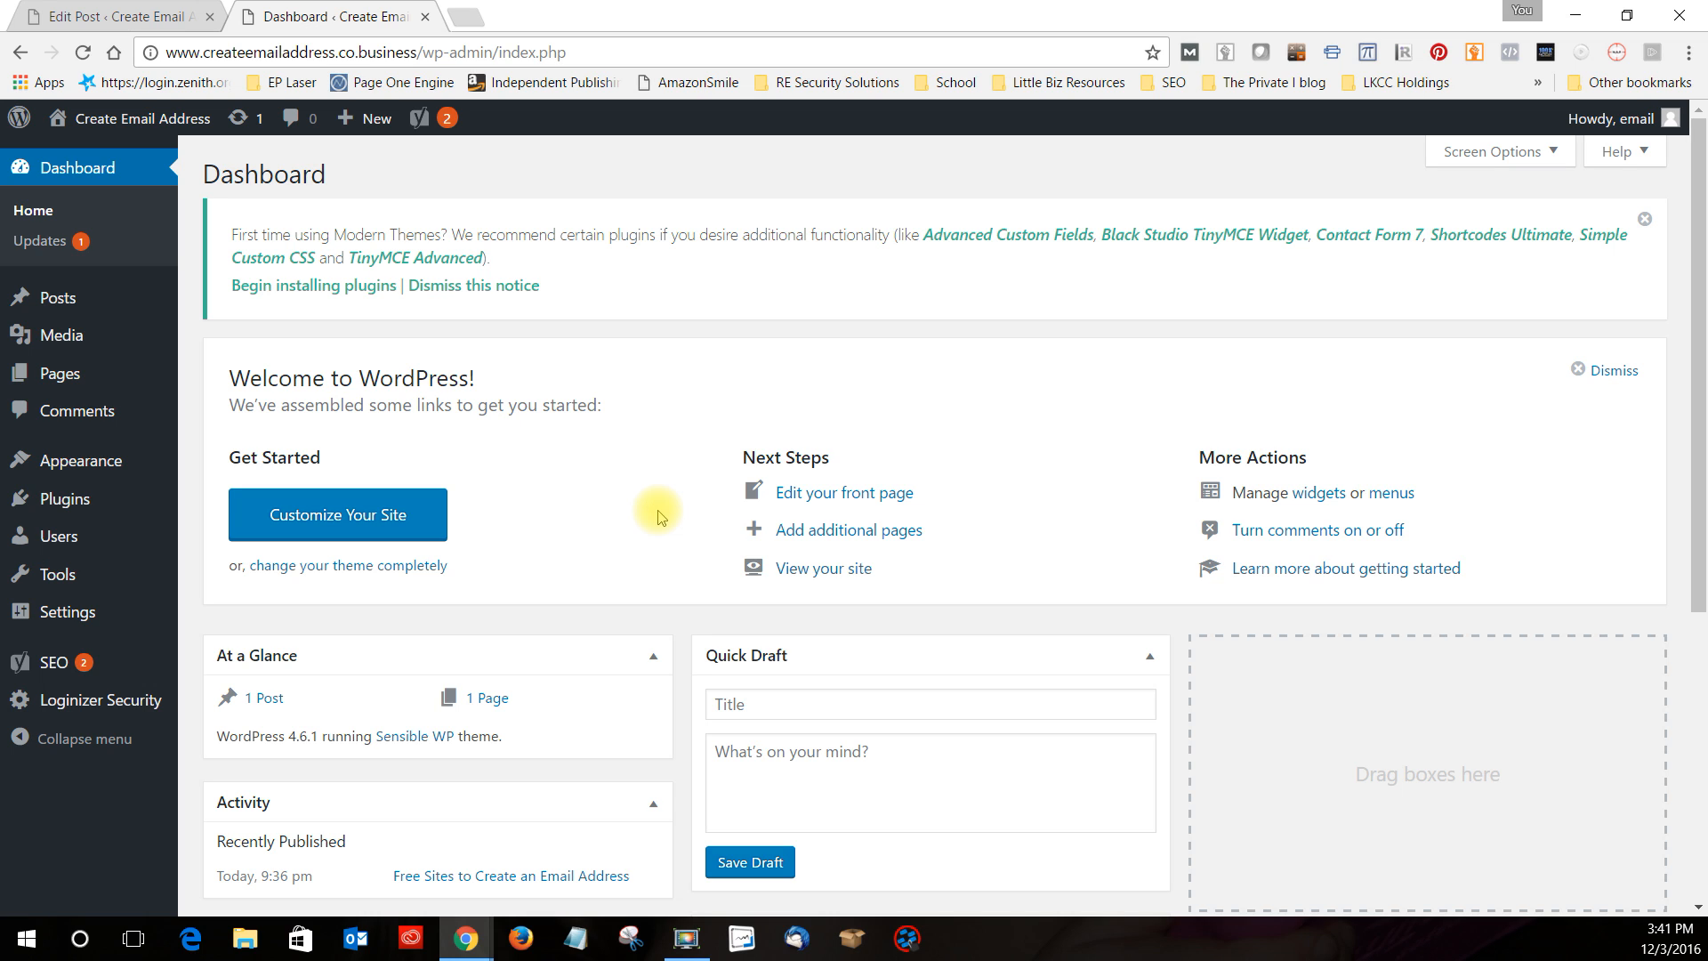
Return to the editor of the post "Free Sites to Create an Email Address" and close the separate Dashboard page
left_click(130, 20)
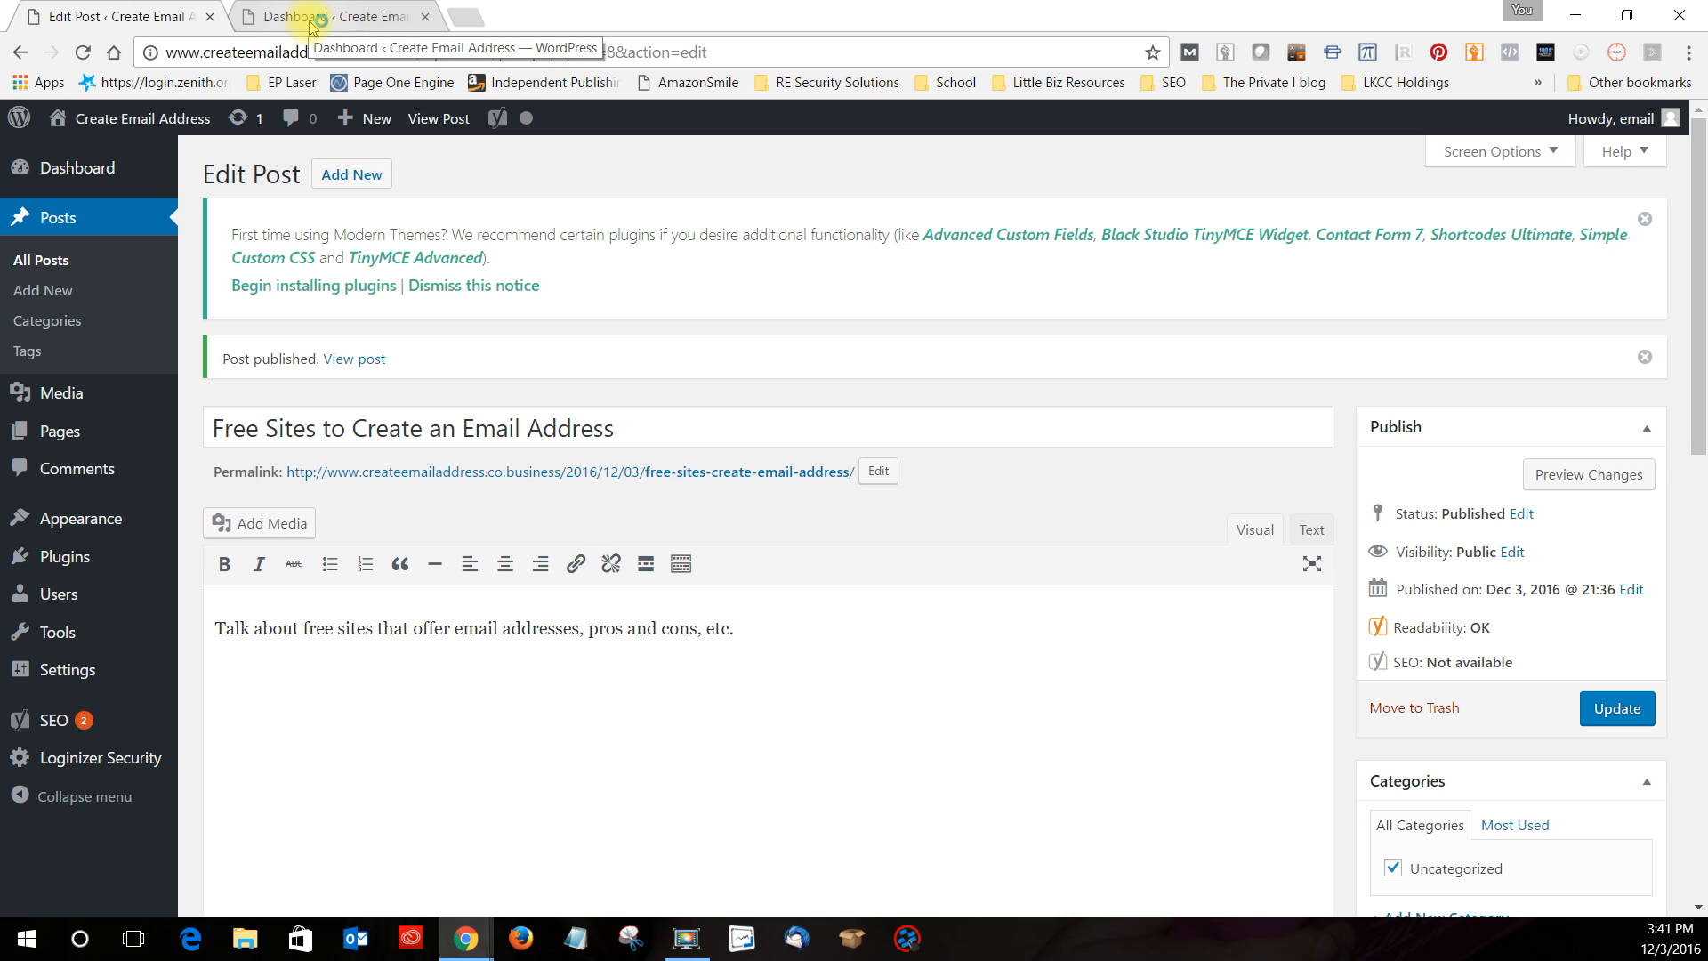
left_click(310, 21)
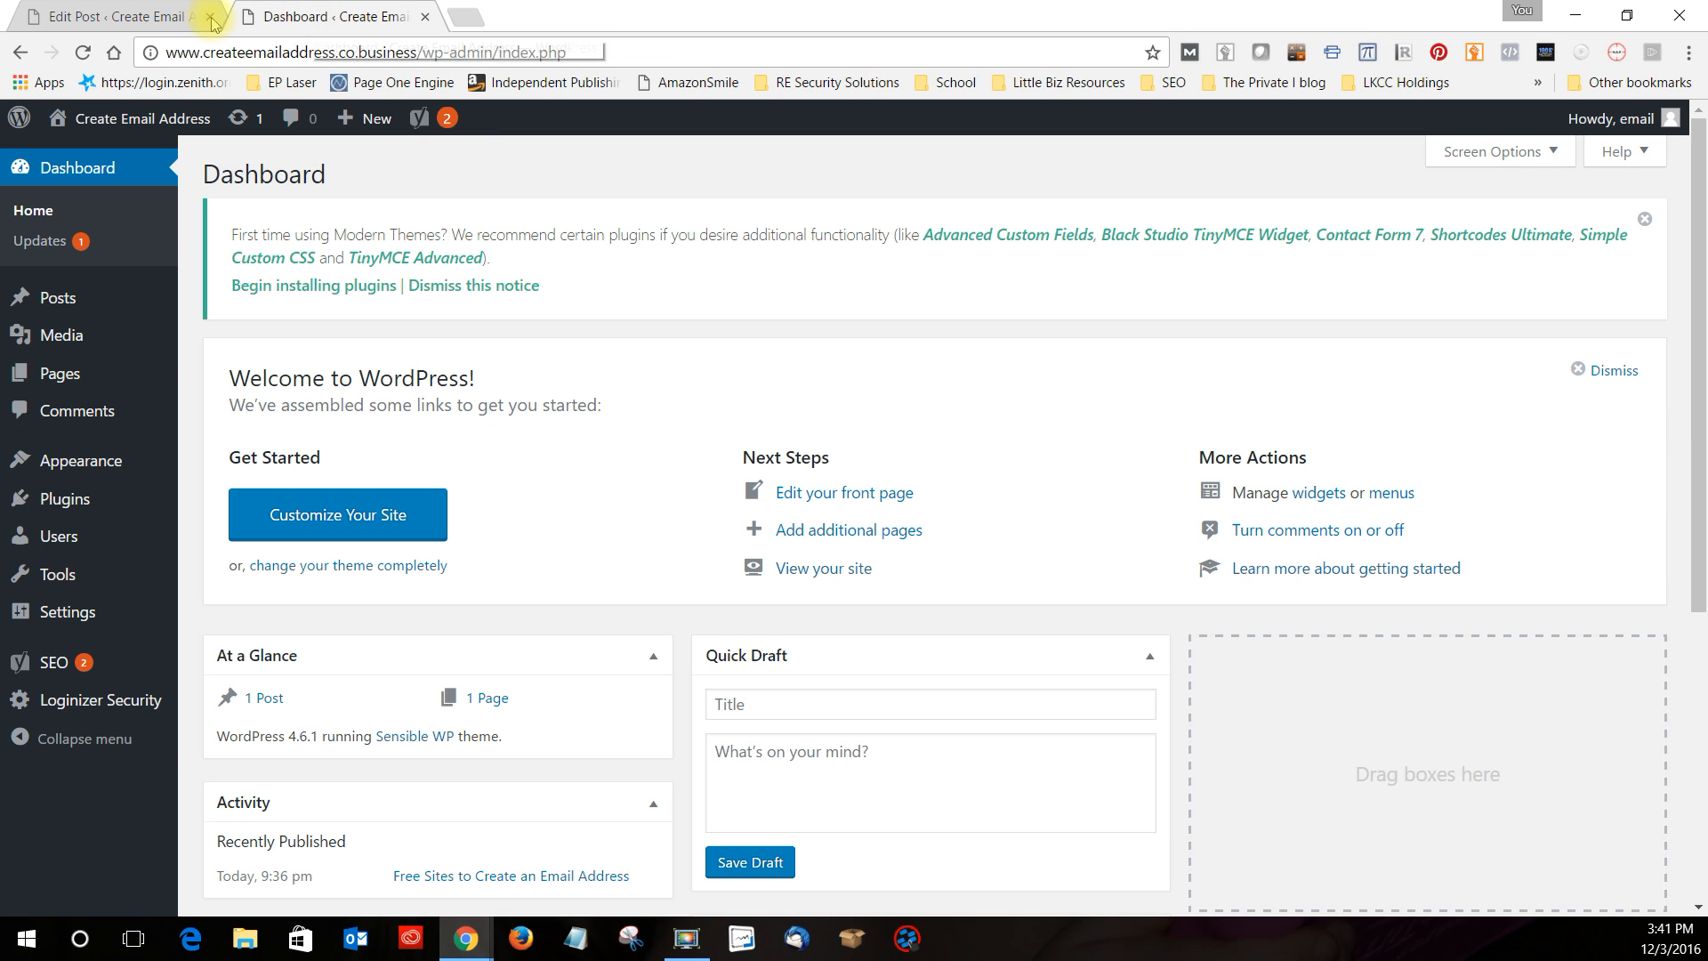
left_click(145, 22)
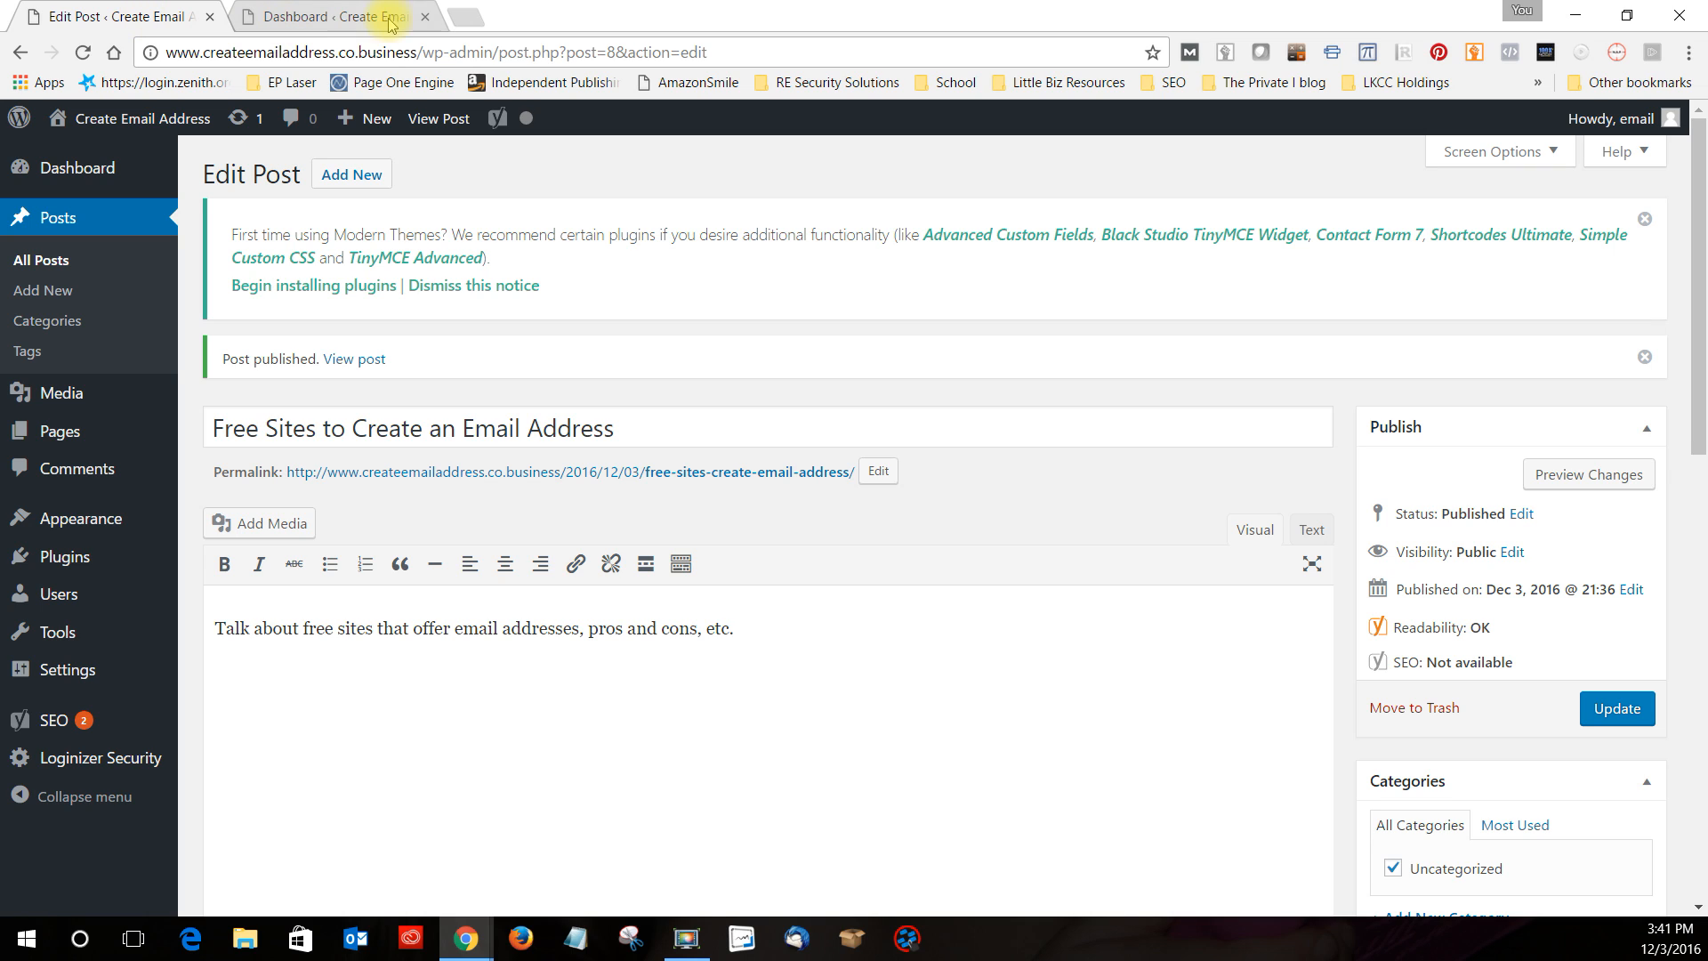
left_click(425, 17)
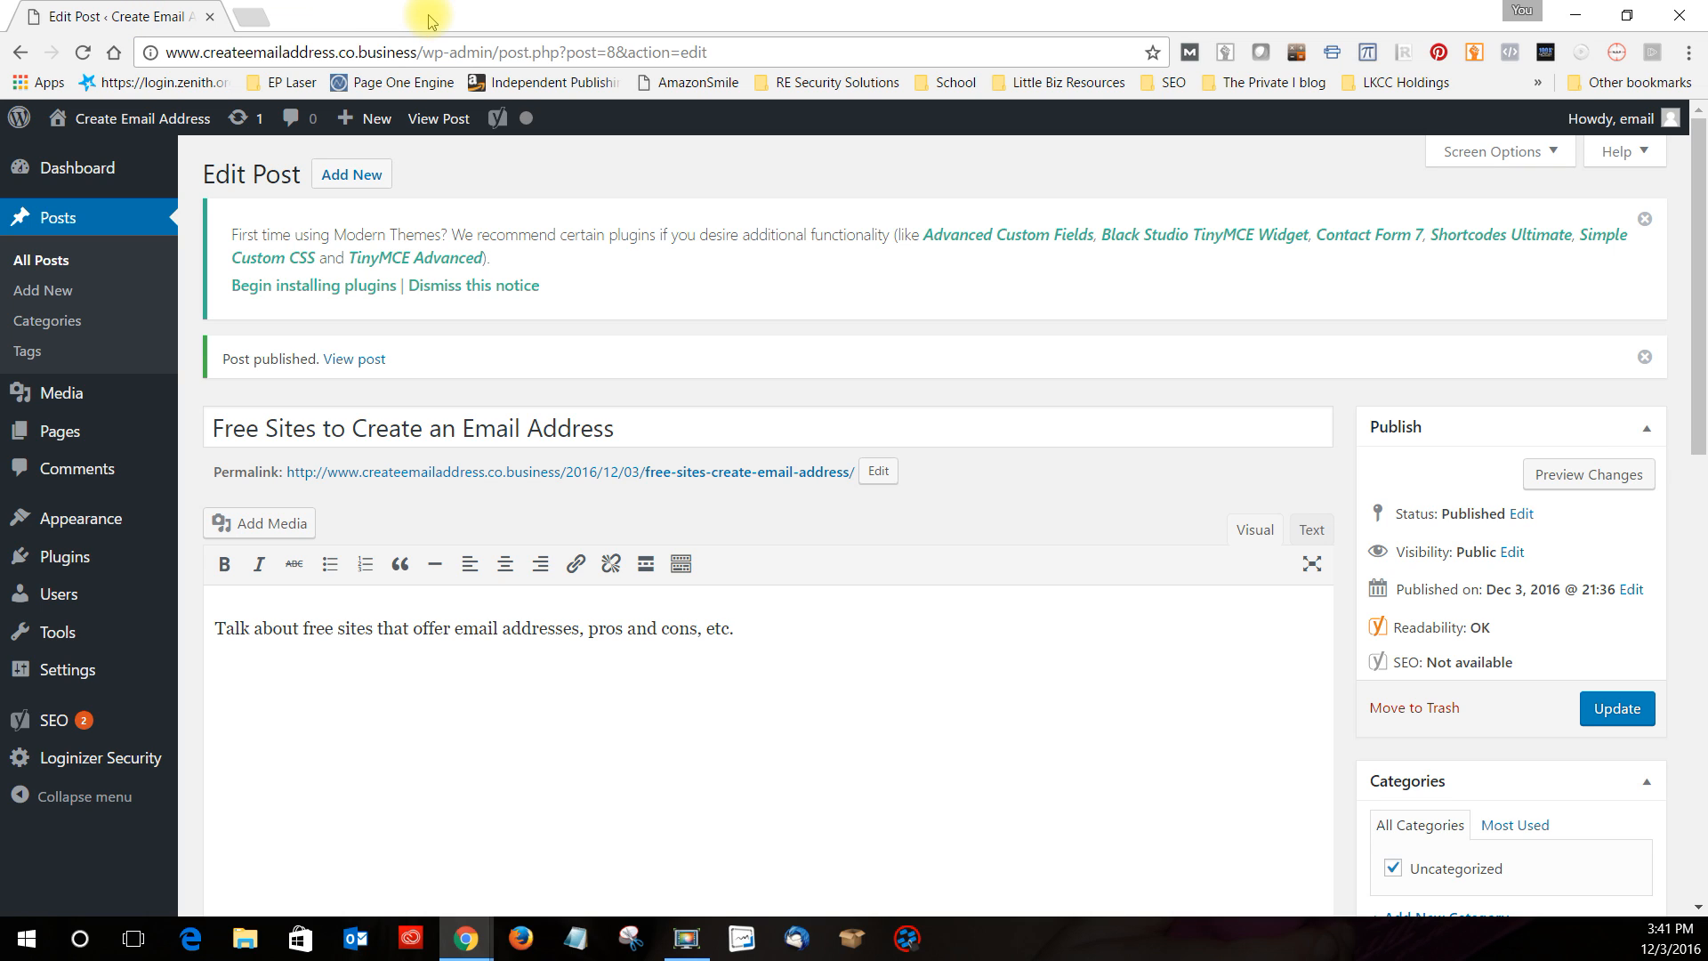